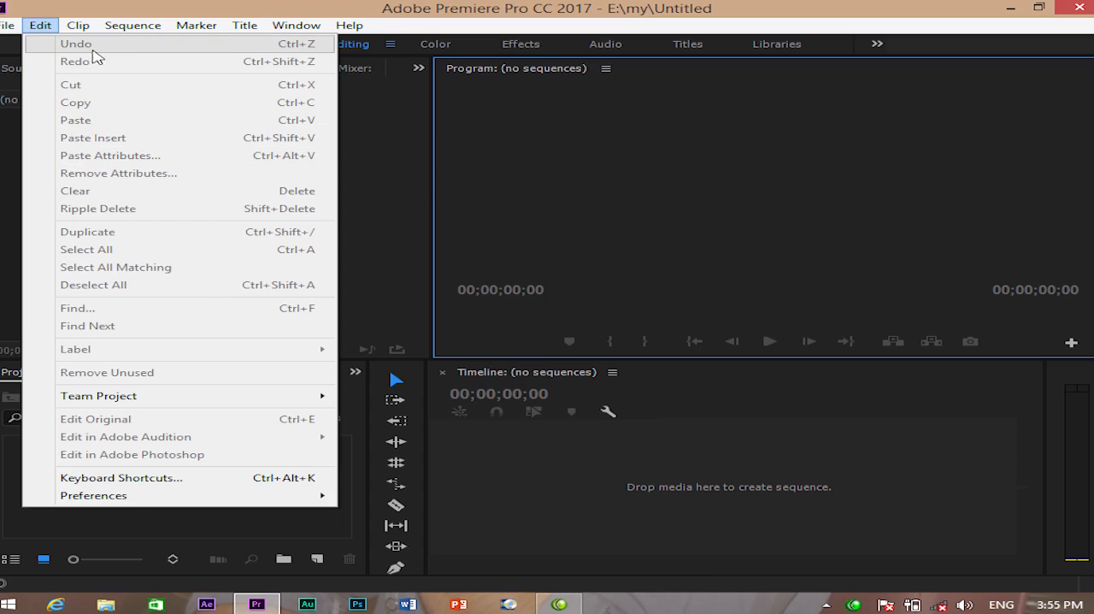
- Import the Breakdown_-_Elemental_Kombat.mp4 video into the project and create a sequence from it
{"action": "left_click", "coordinate": [545, 152]}
{"action": "left_click", "coordinate": [229, 242]}
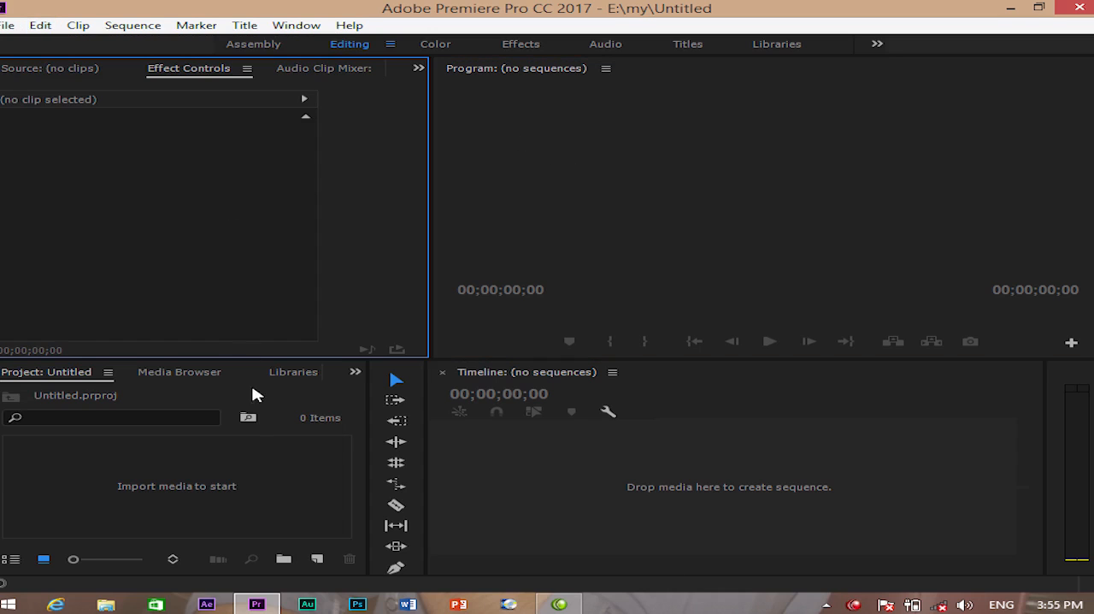
{"action": "double_click", "coordinate": [283, 464]}
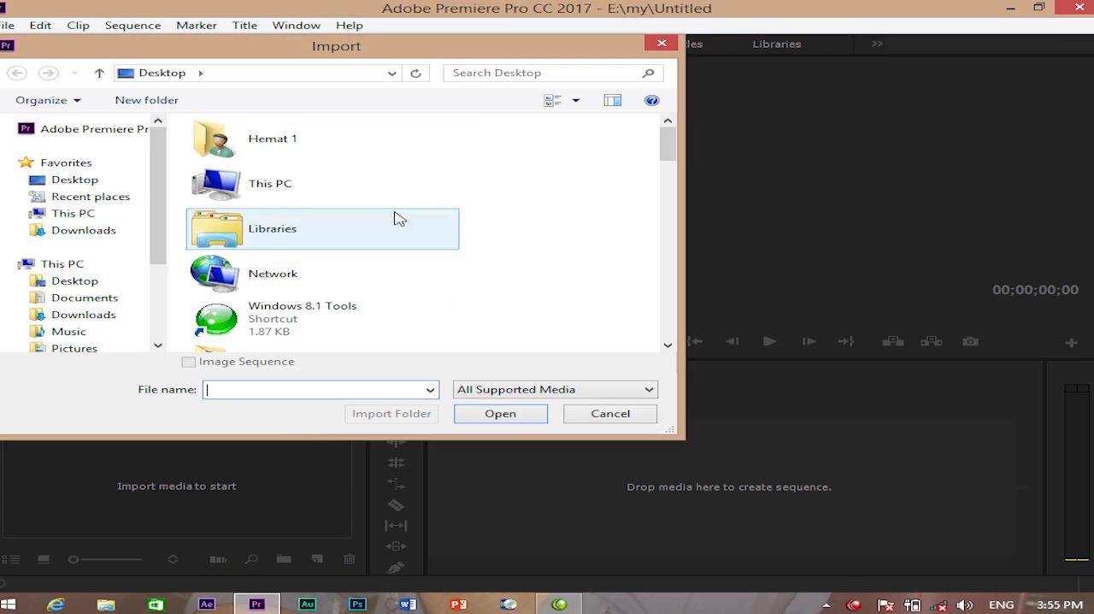
{"action": "left_click_drag", "start_coordinate": [669, 145], "coordinate": [665, 196]}
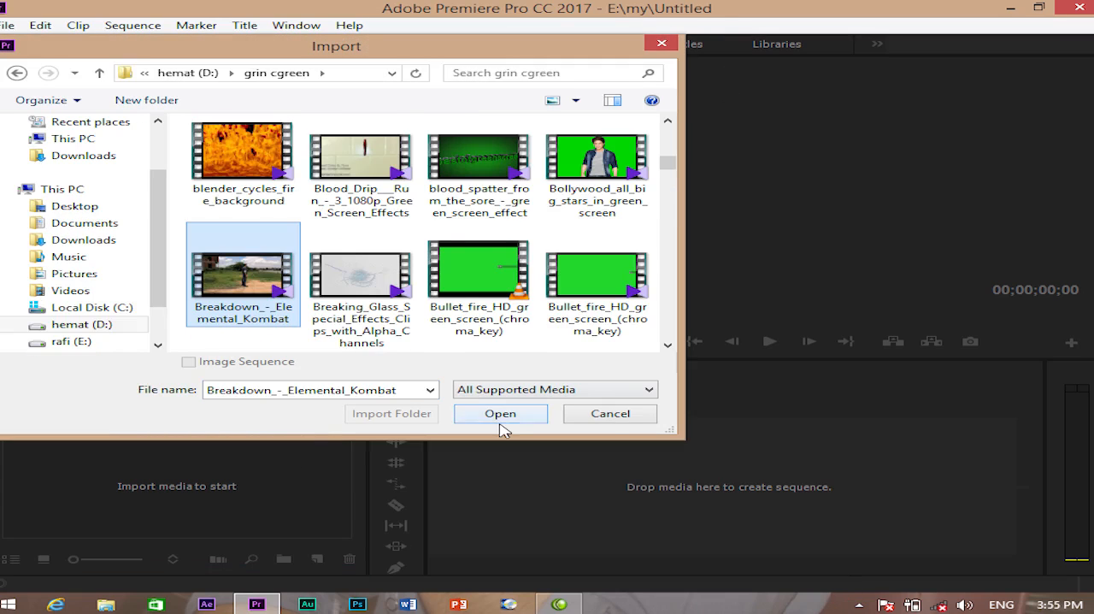
{"action": "left_click", "coordinate": [501, 419]}
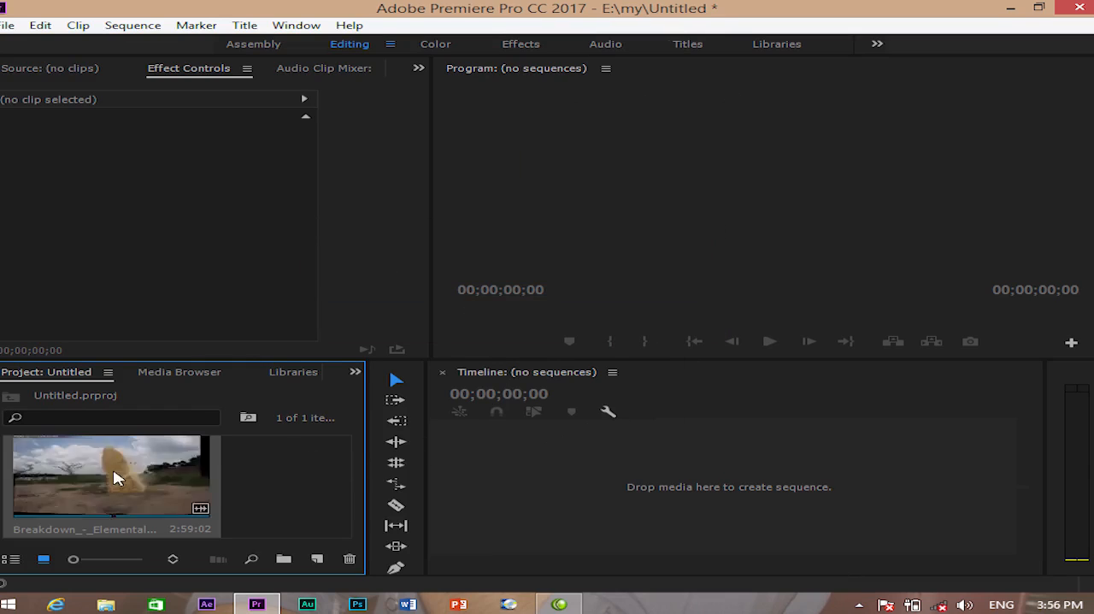
{"action": "left_click_drag", "start_coordinate": [135, 478], "coordinate": [630, 479]}
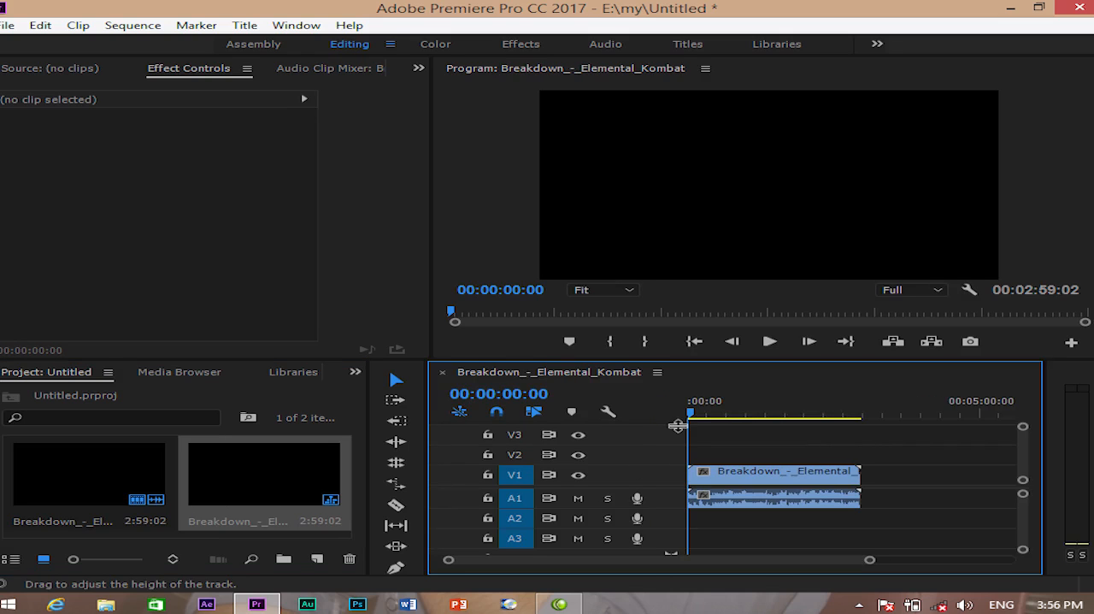
- Split the clip on V1 with the Razor Tool at 00:00:14:08 and 00:00:32:13
{"action": "key", "text": "backslash"}
{"action": "left_click", "coordinate": [722, 413]}
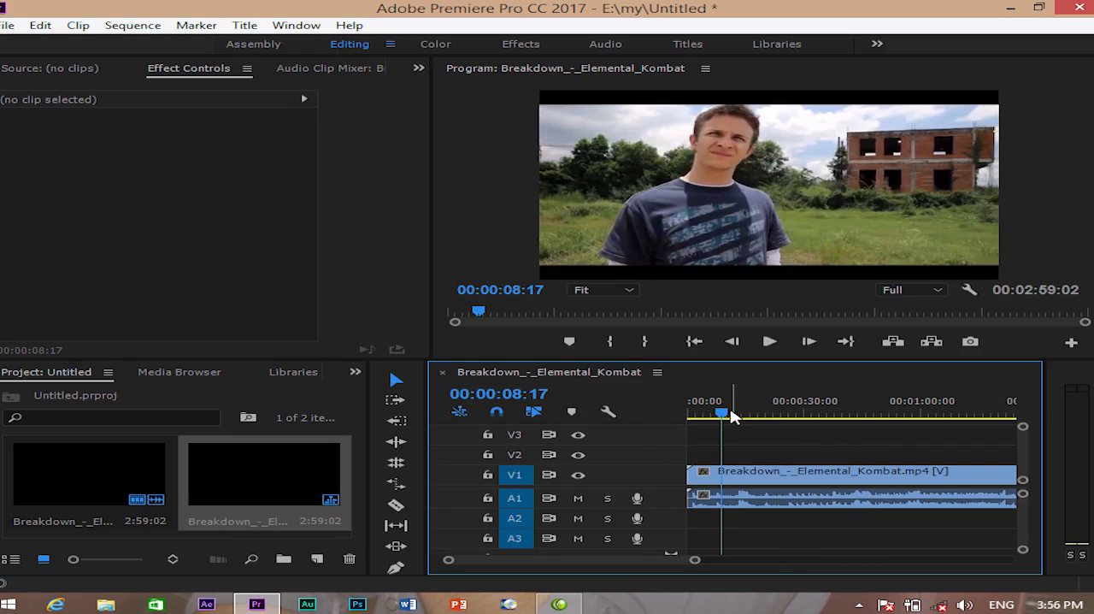
{"action": "left_click_drag", "start_coordinate": [727, 413], "coordinate": [748, 416]}
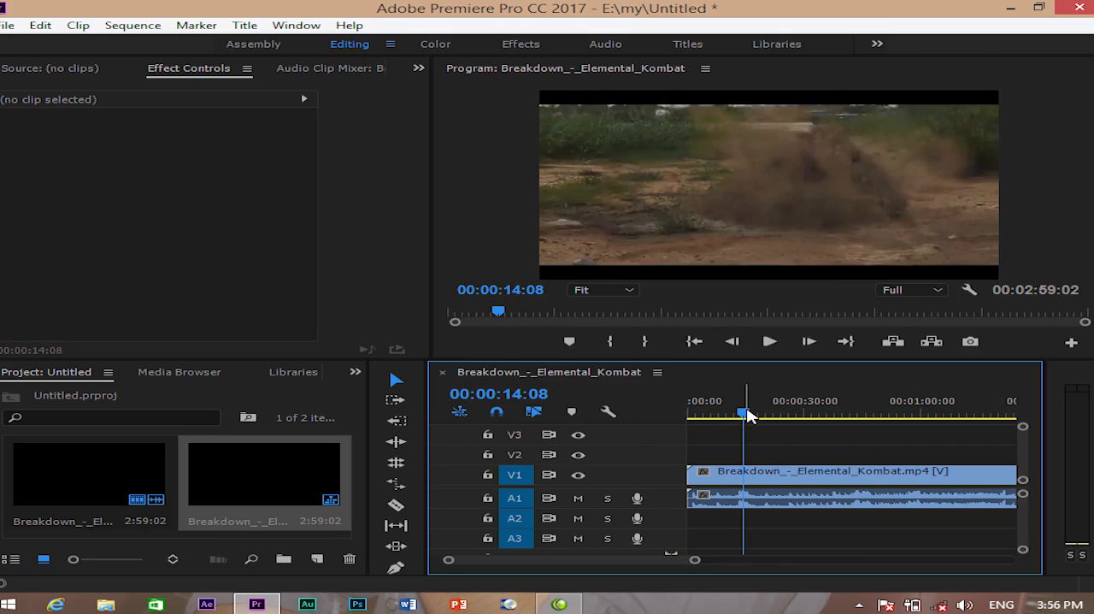
{"action": "left_click", "coordinate": [397, 506]}
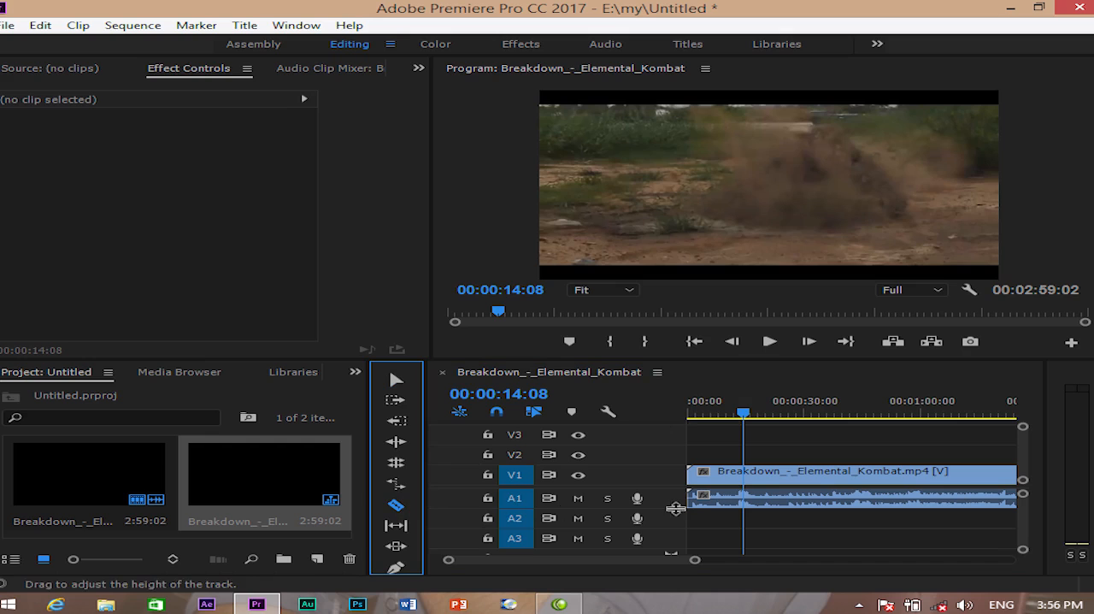
{"action": "left_click", "coordinate": [751, 479]}
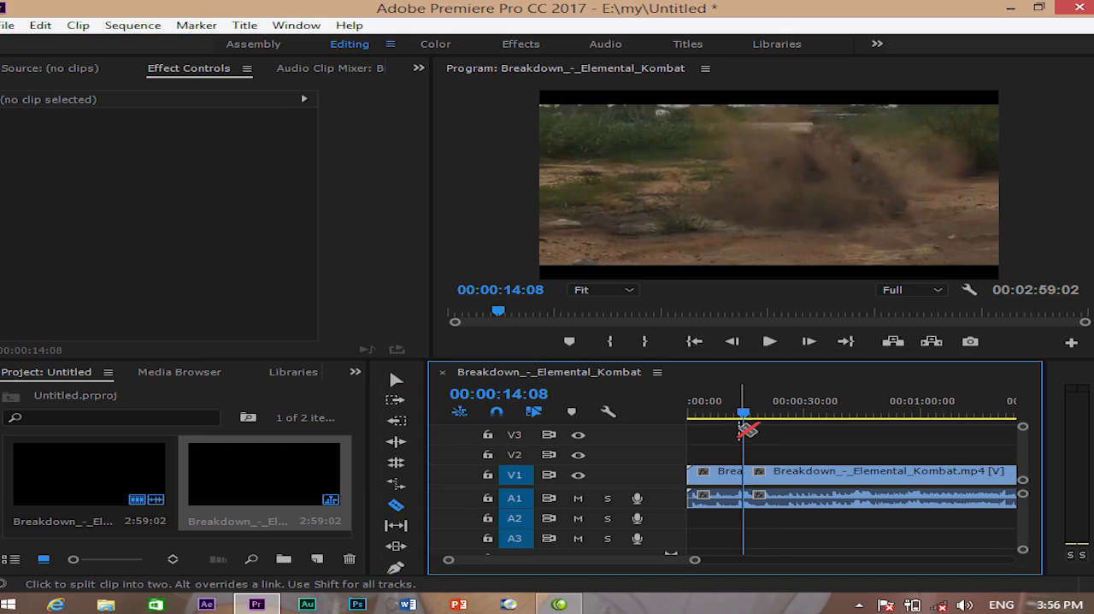
{"action": "left_click_drag", "start_coordinate": [744, 416], "coordinate": [815, 437]}
{"action": "left_click", "coordinate": [815, 471]}
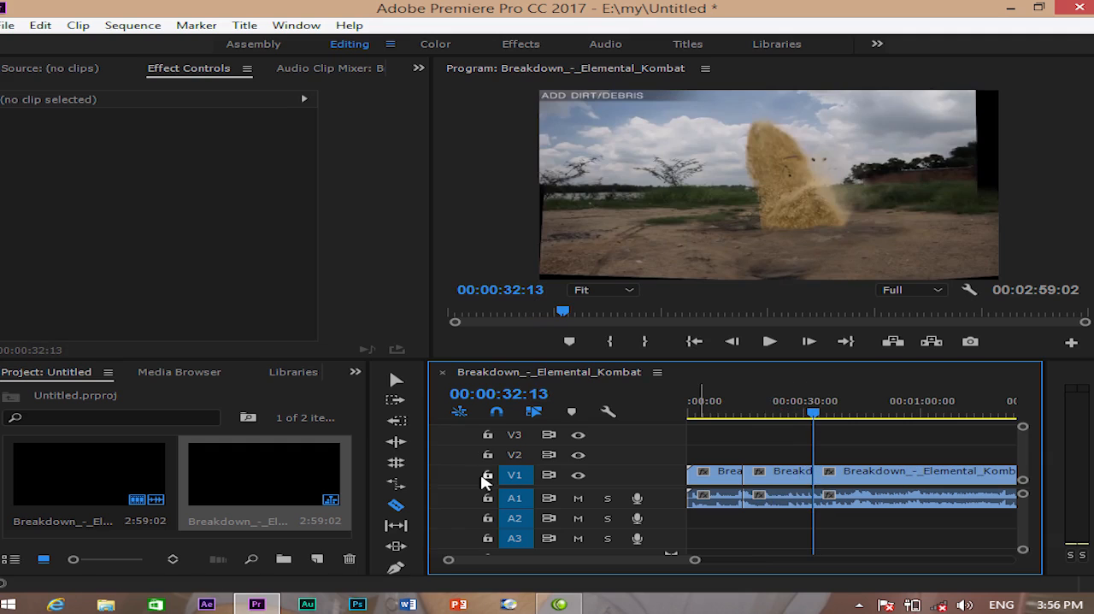
- Delete the middle segment between the two cuts and ripple delete the gap it leaves
{"action": "left_click", "coordinate": [399, 380]}
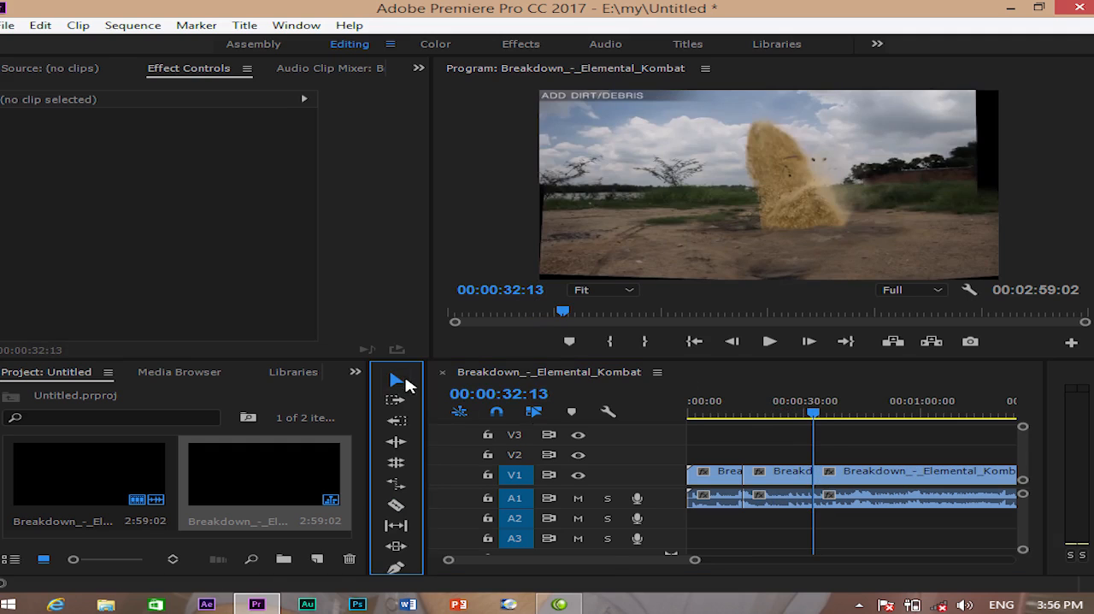
{"action": "left_click", "coordinate": [783, 479]}
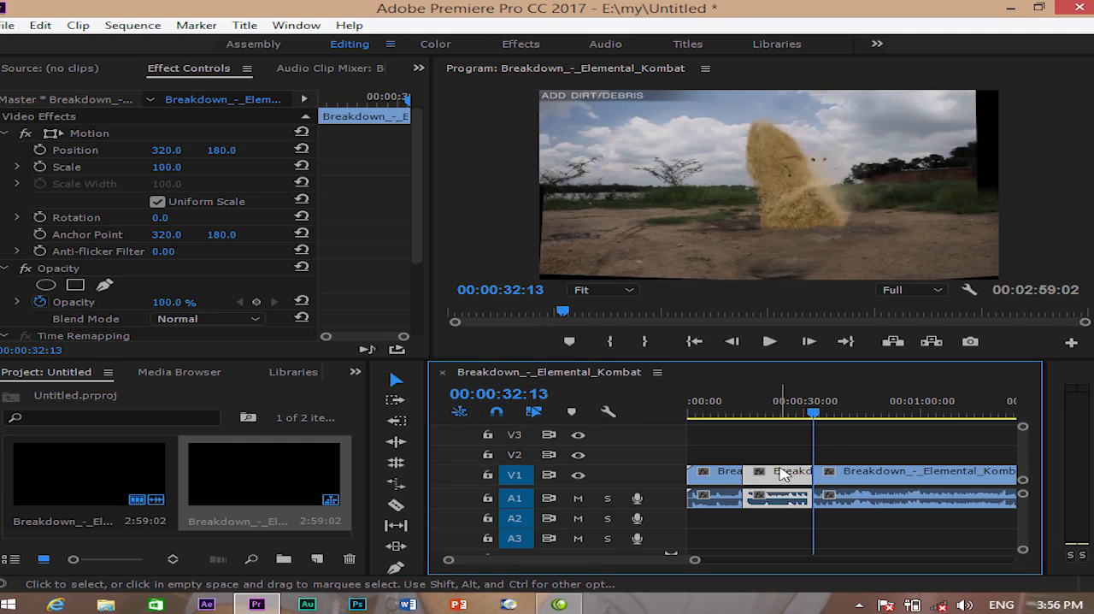
{"action": "key", "text": "Delete"}
{"action": "right_click", "coordinate": [782, 478]}
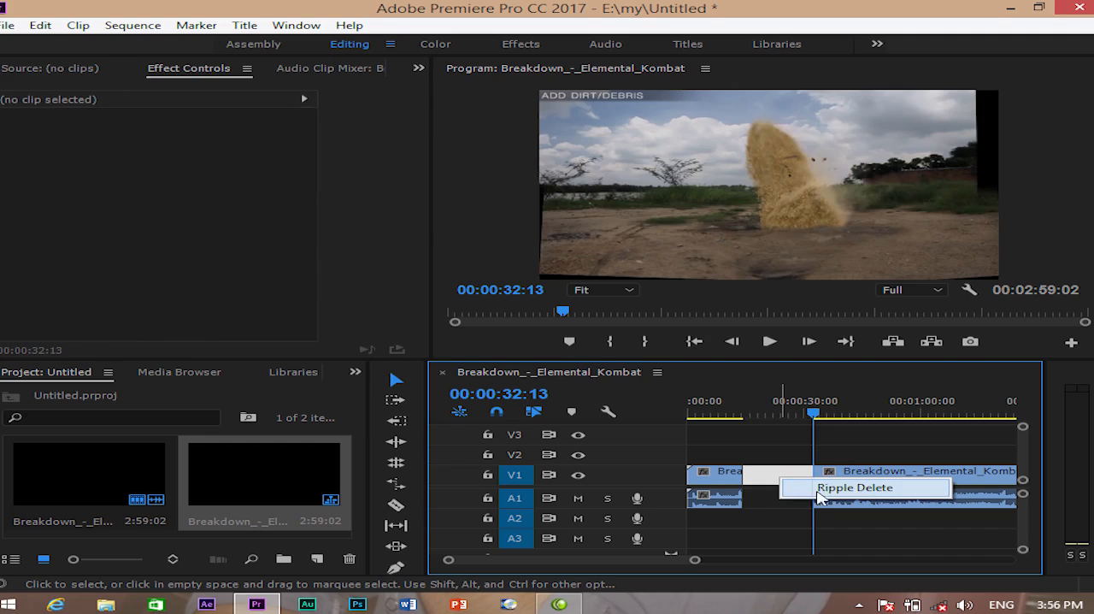
{"action": "left_click", "coordinate": [855, 487]}
- Undo the ripple delete that closed the gap between the first and last segments
{"action": "left_click", "coordinate": [728, 414]}
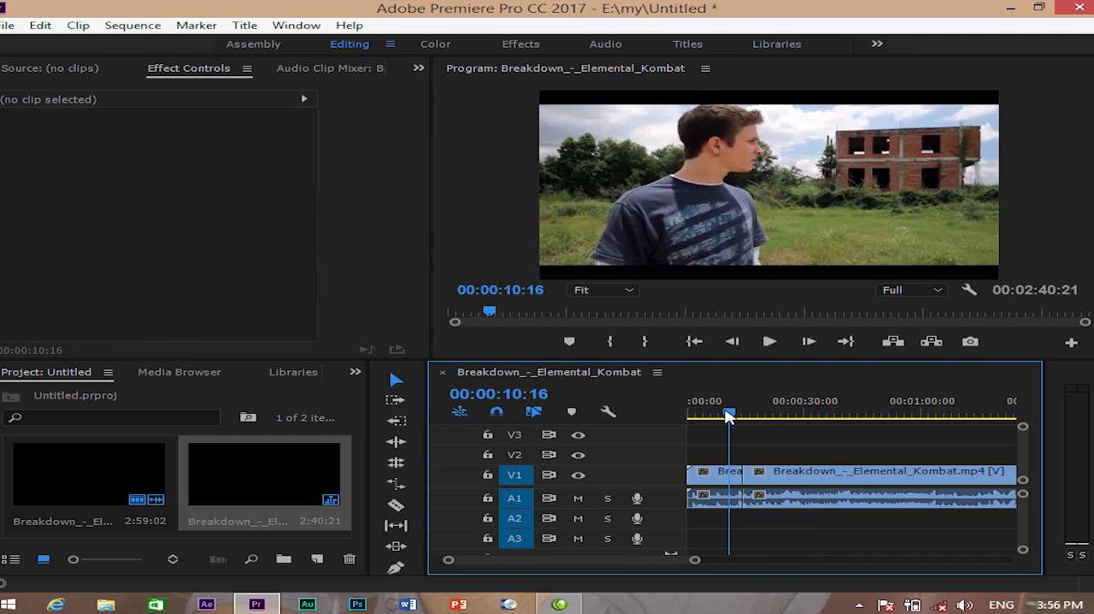
{"action": "left_click", "coordinate": [40, 25]}
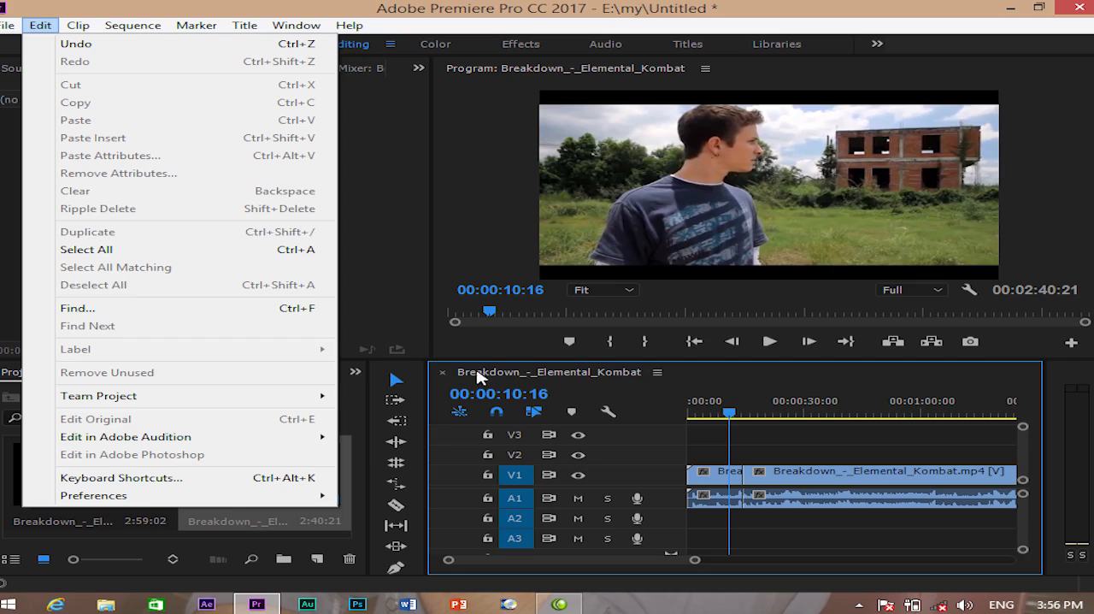
{"action": "left_click", "coordinate": [738, 416]}
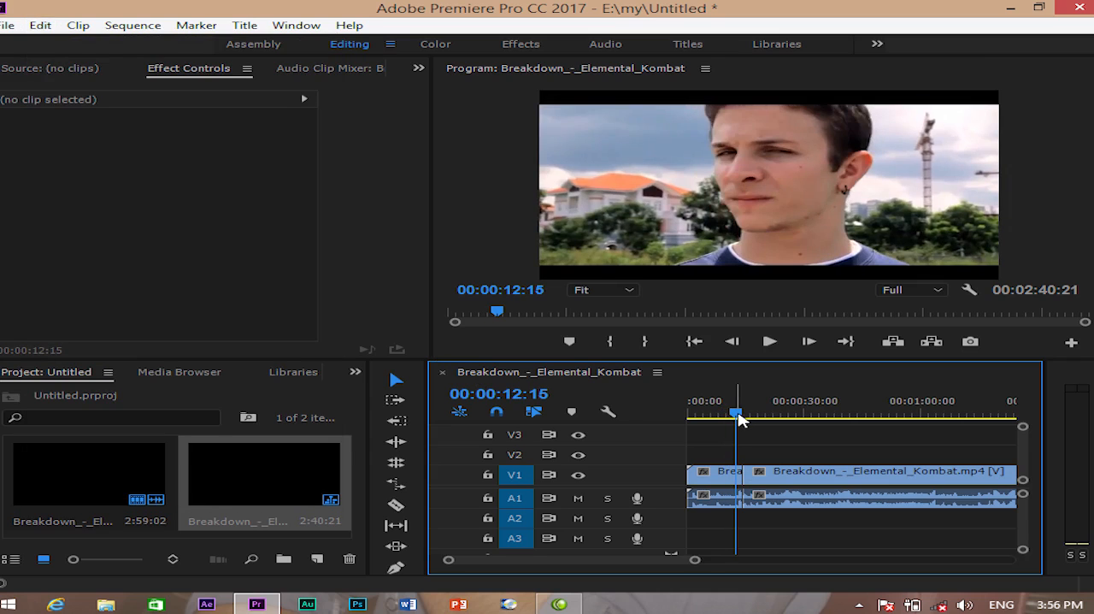
{"action": "left_click", "coordinate": [40, 25]}
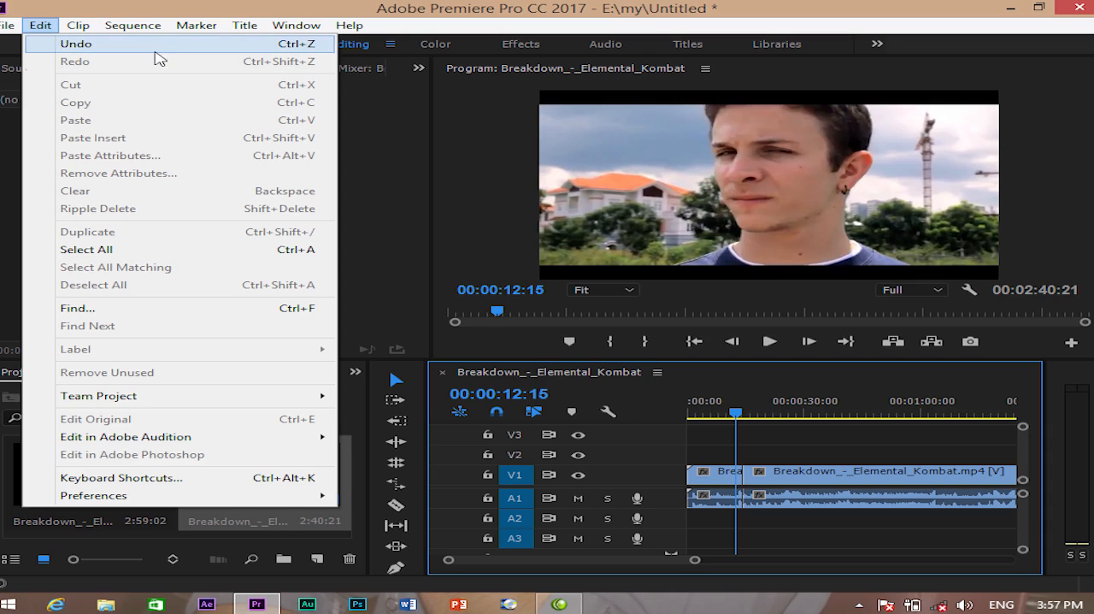
{"action": "left_click", "coordinate": [94, 47]}
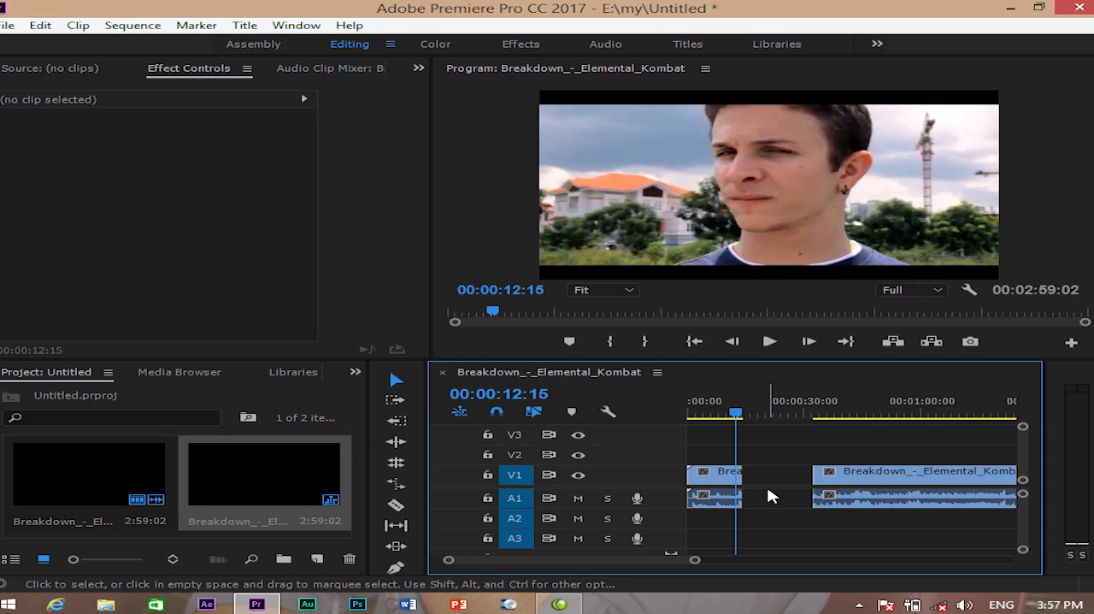
- Undo the middle segment's deletion and the cut at 00:00:32:13
{"action": "left_click", "coordinate": [40, 25]}
{"action": "left_click", "coordinate": [56, 45]}
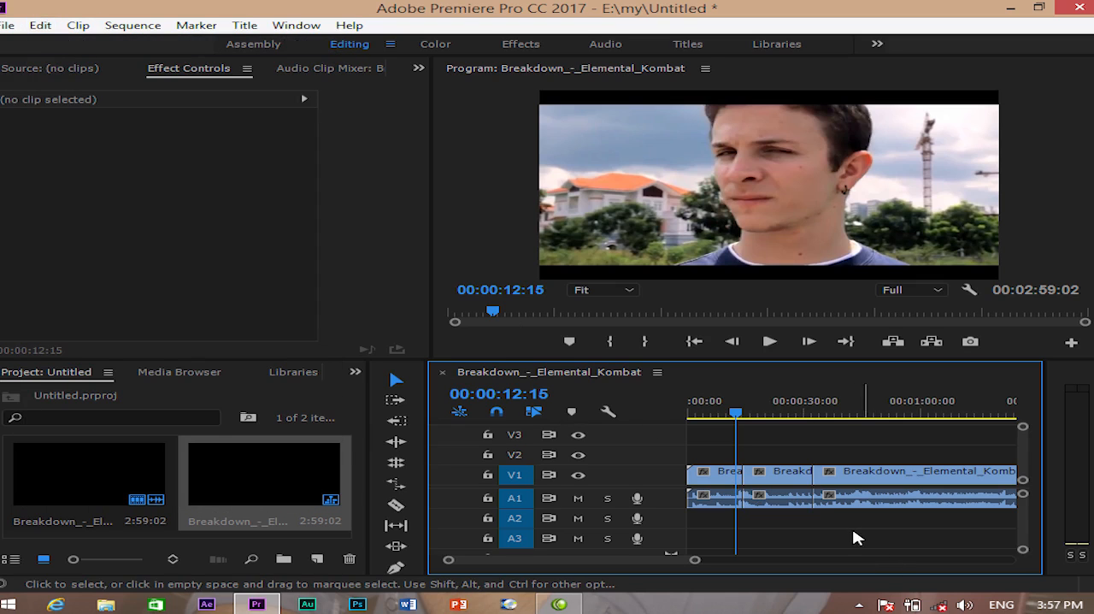
{"action": "left_click", "coordinate": [41, 25]}
{"action": "left_click", "coordinate": [68, 44]}
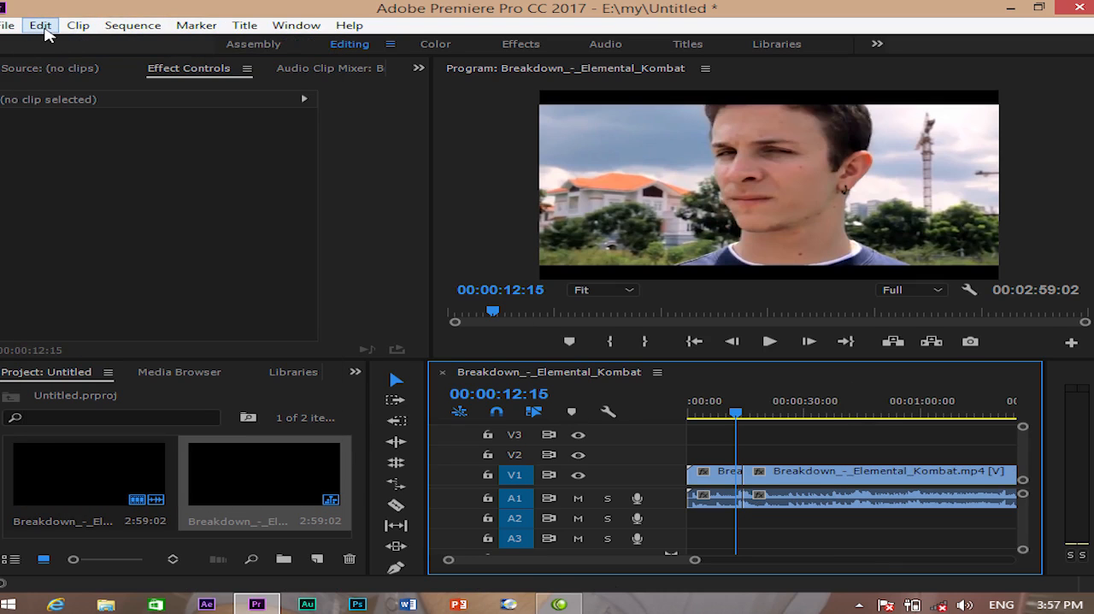
- Redo the cut at 00:00:32:13 and the deletion of the middle segment
{"action": "left_click", "coordinate": [46, 33]}
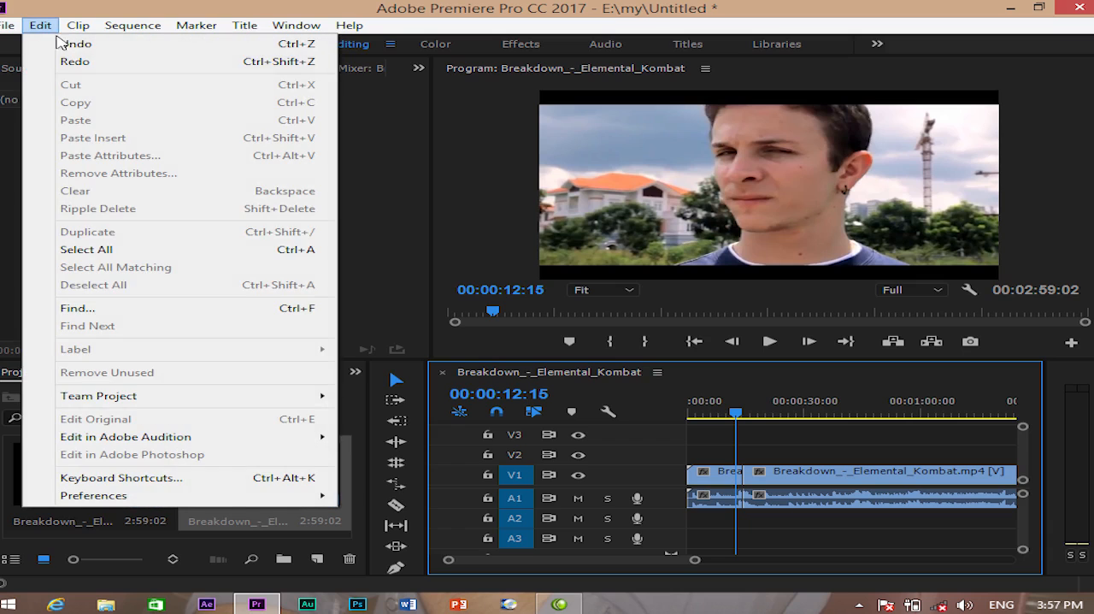
{"action": "left_click", "coordinate": [109, 69]}
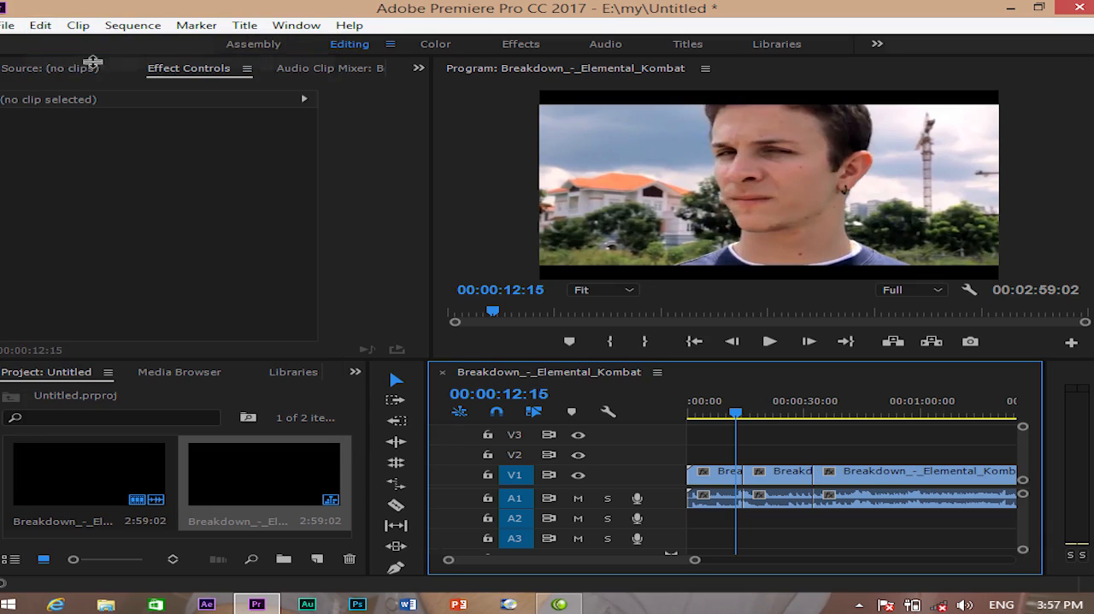
{"action": "left_click", "coordinate": [40, 24]}
{"action": "left_click", "coordinate": [58, 61]}
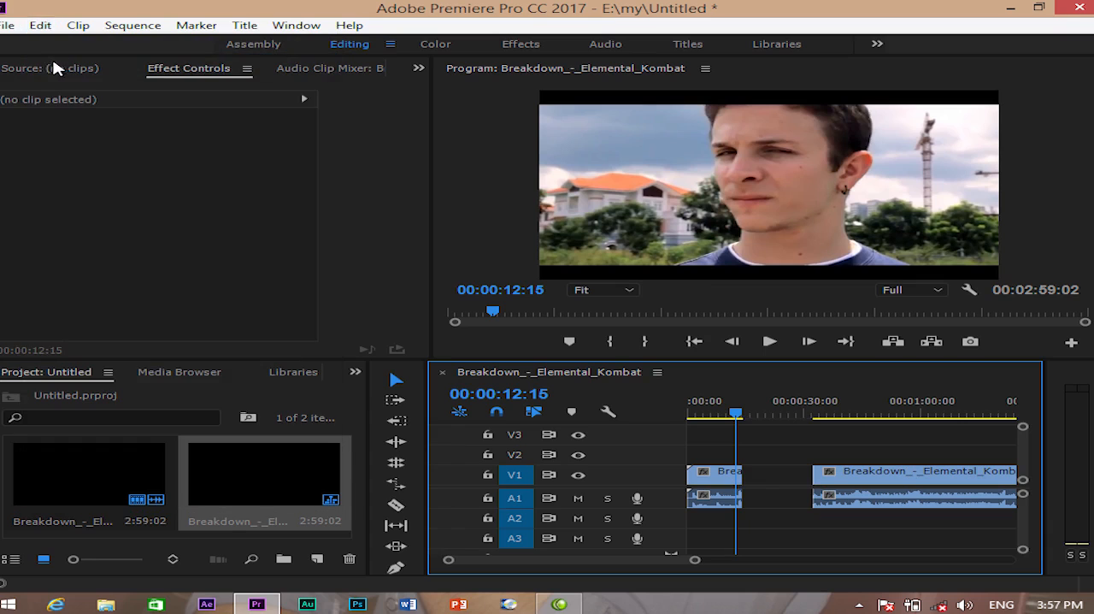
{"action": "left_click", "coordinate": [40, 25]}
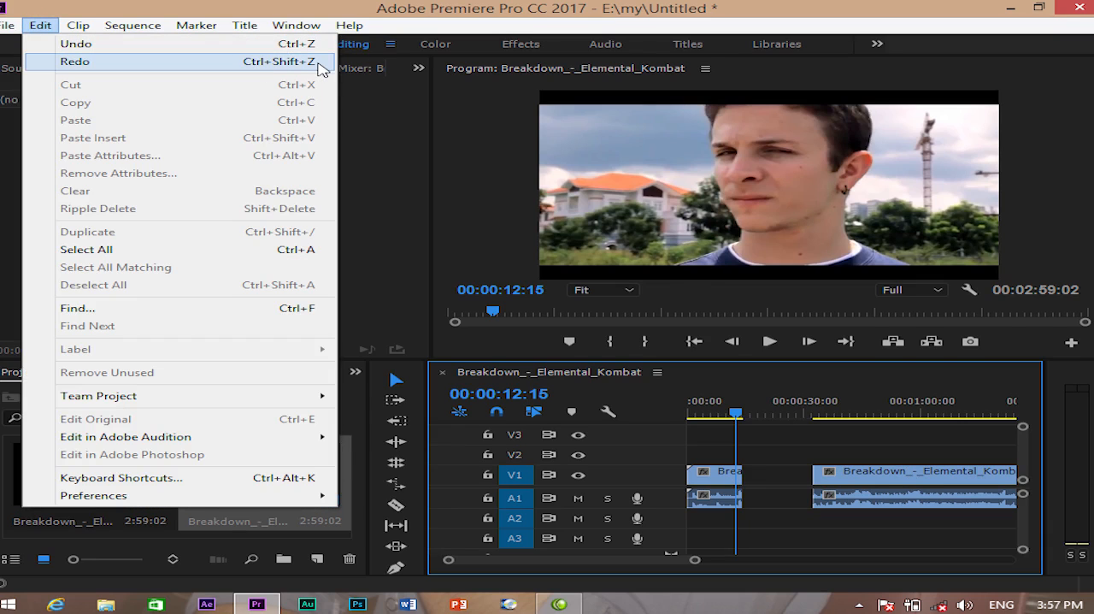
{"action": "left_click", "coordinate": [802, 459]}
{"action": "left_click_drag", "start_coordinate": [745, 420], "coordinate": [861, 450]}
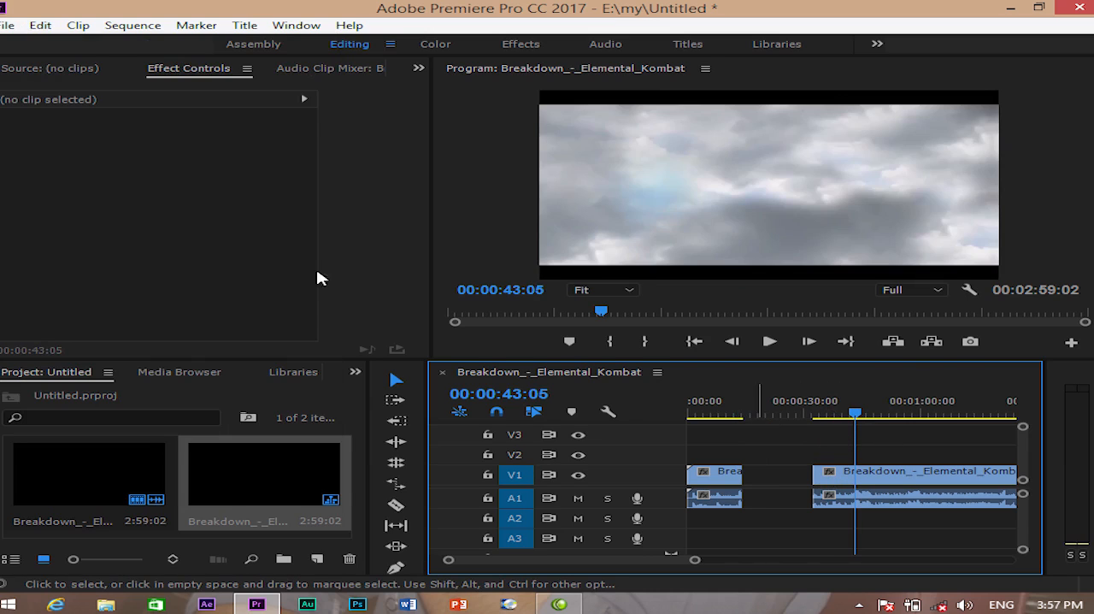
{"action": "left_click", "coordinate": [41, 26]}
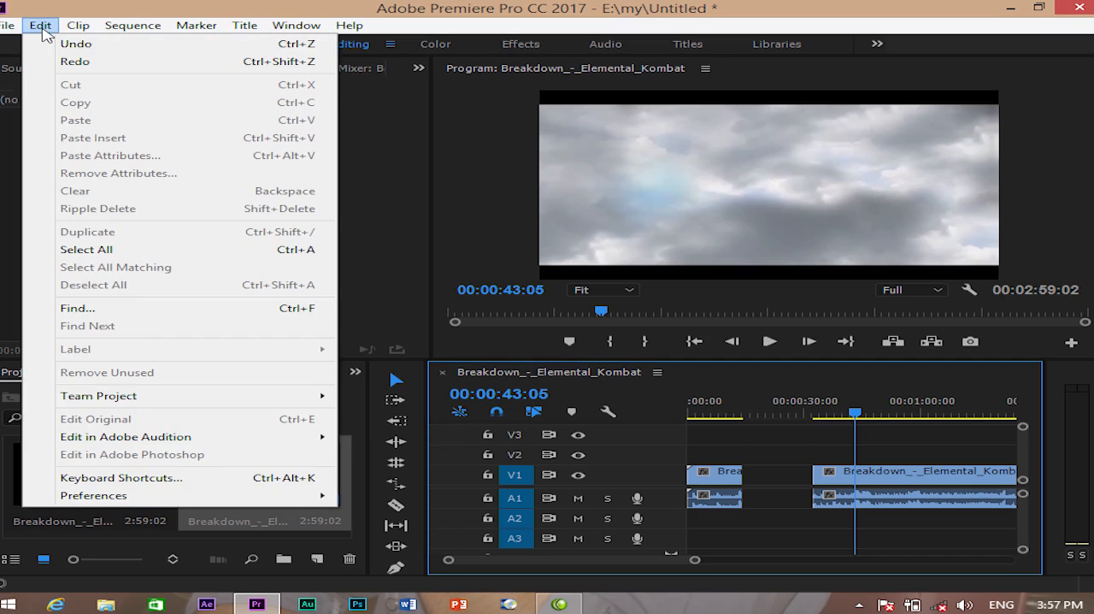
{"action": "left_click", "coordinate": [706, 433]}
- Split the clip after the gap with the Razor Tool at 00:00:39:17 and about 00:00:44:19
{"action": "left_click_drag", "start_coordinate": [856, 417], "coordinate": [849, 419]}
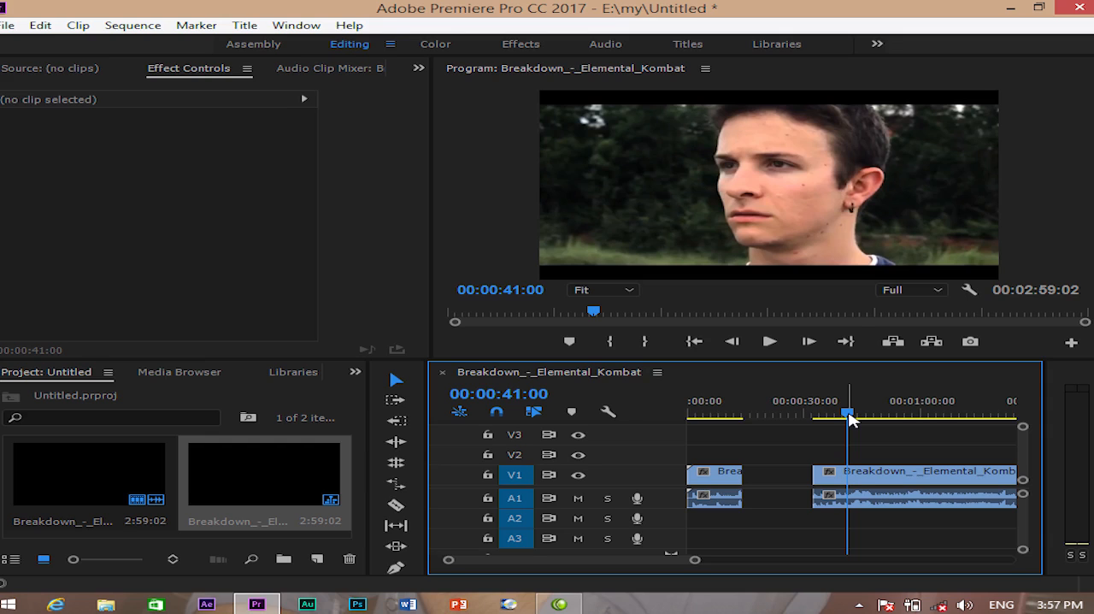
{"action": "key", "text": "equal"}
{"action": "key", "text": "equal"}
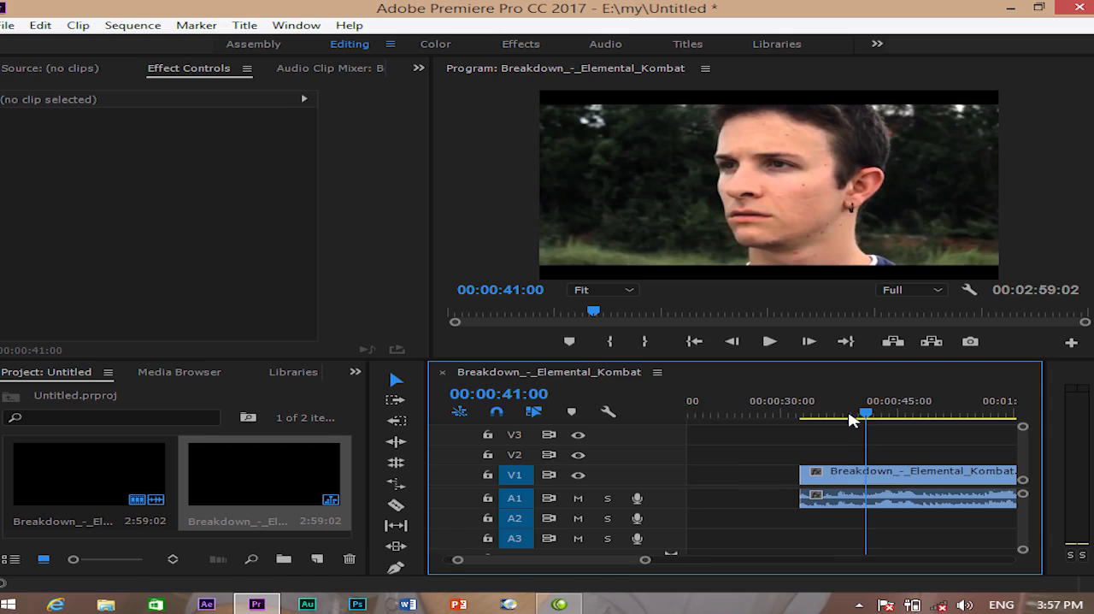
{"action": "left_click_drag", "start_coordinate": [867, 414], "coordinate": [846, 414]}
{"action": "left_click", "coordinate": [396, 505]}
{"action": "left_click", "coordinate": [847, 476]}
{"action": "left_click", "coordinate": [926, 476]}
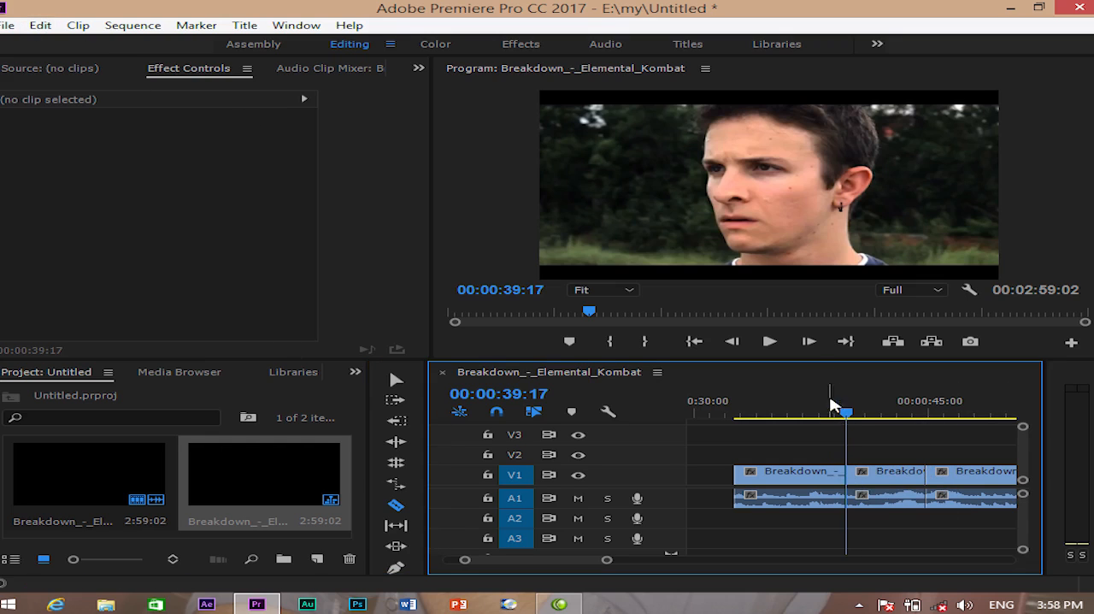
- Cut the segment starting at 00:00:39:17 out of the timeline to the clipboard, including its audio
{"action": "left_click", "coordinate": [395, 380]}
{"action": "left_click", "coordinate": [881, 415]}
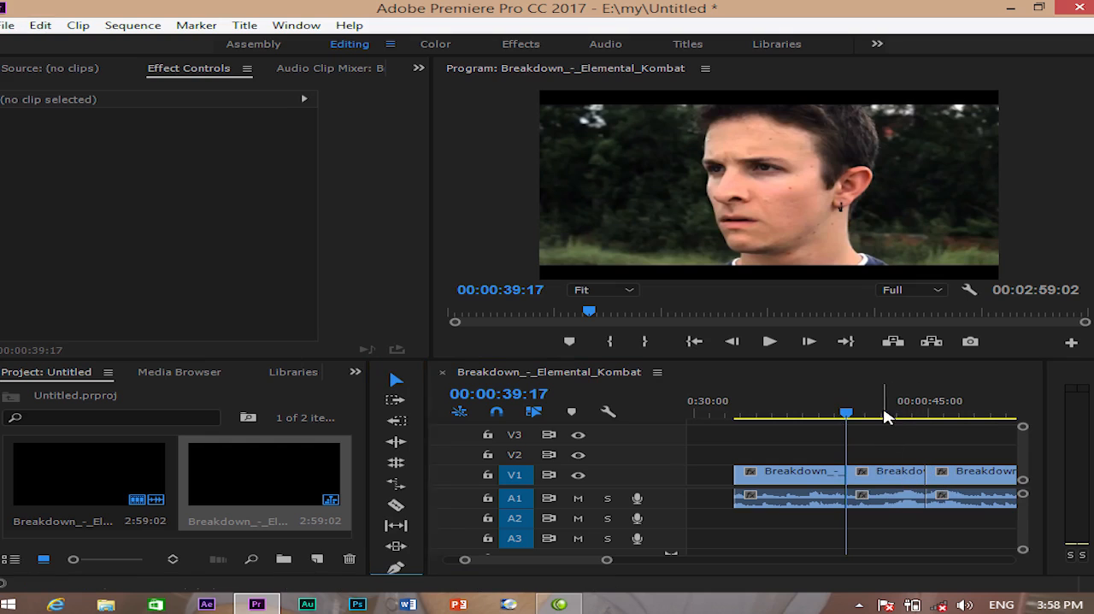
{"action": "left_click", "coordinate": [899, 480]}
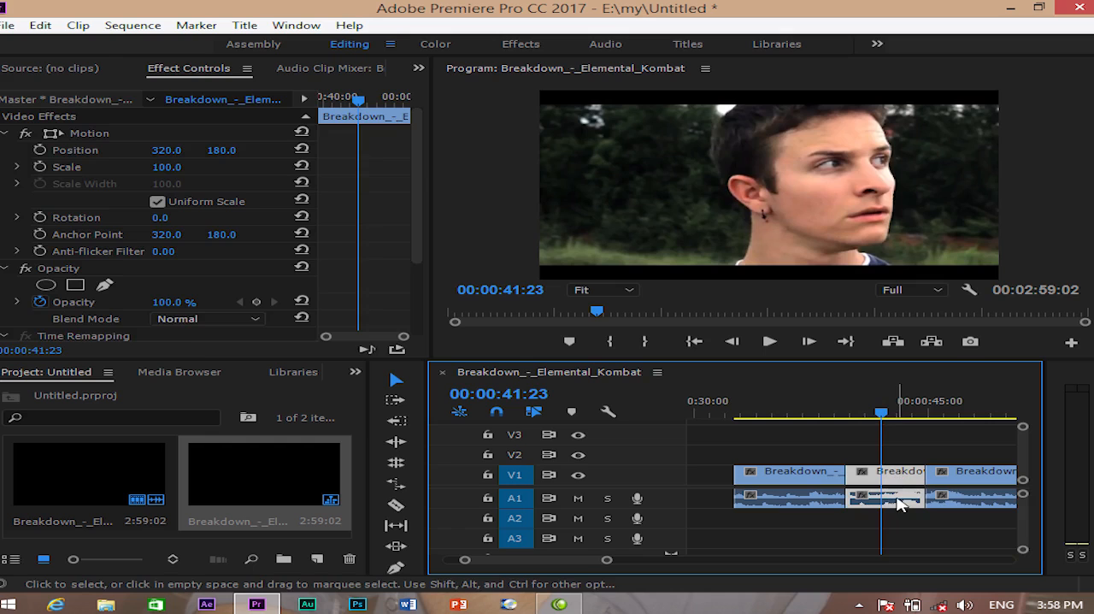
{"action": "left_click", "coordinate": [42, 26]}
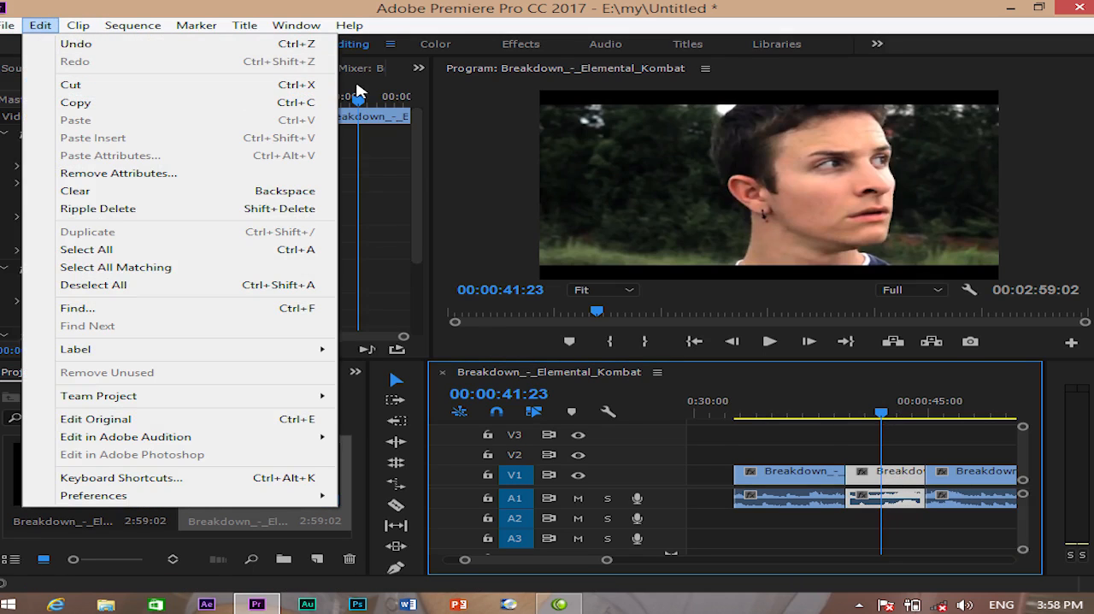
{"action": "left_click", "coordinate": [117, 86]}
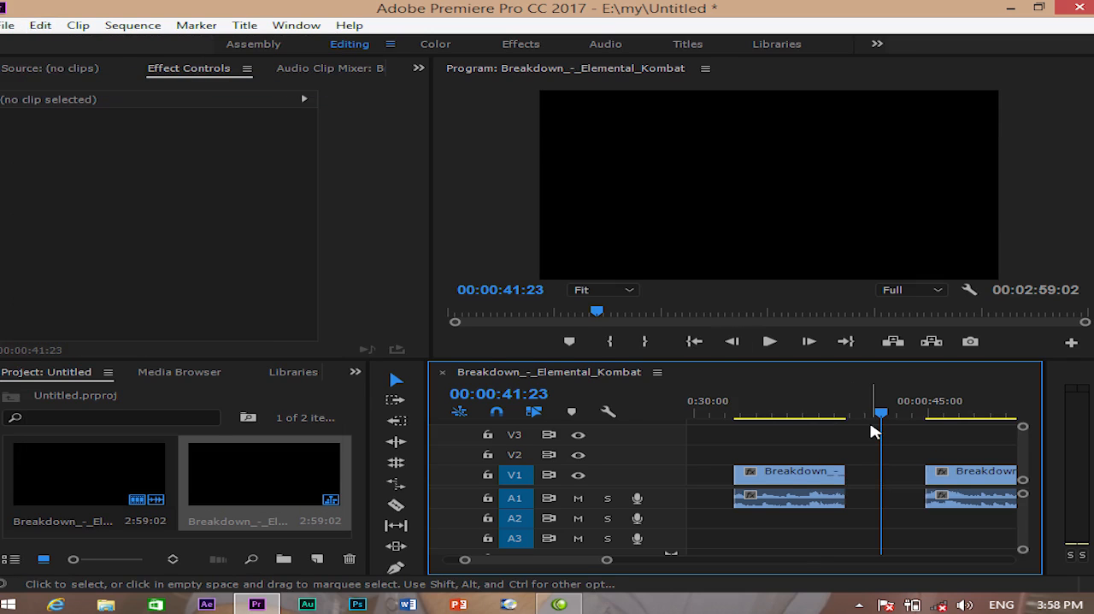
- Paste the cut segment into the empty area after the main clip at 00:05:09:21
{"action": "key", "text": "minus"}
{"action": "key", "text": "minus"}
{"action": "key", "text": "minus"}
{"action": "key", "text": "minus"}
{"action": "key", "text": "minus"}
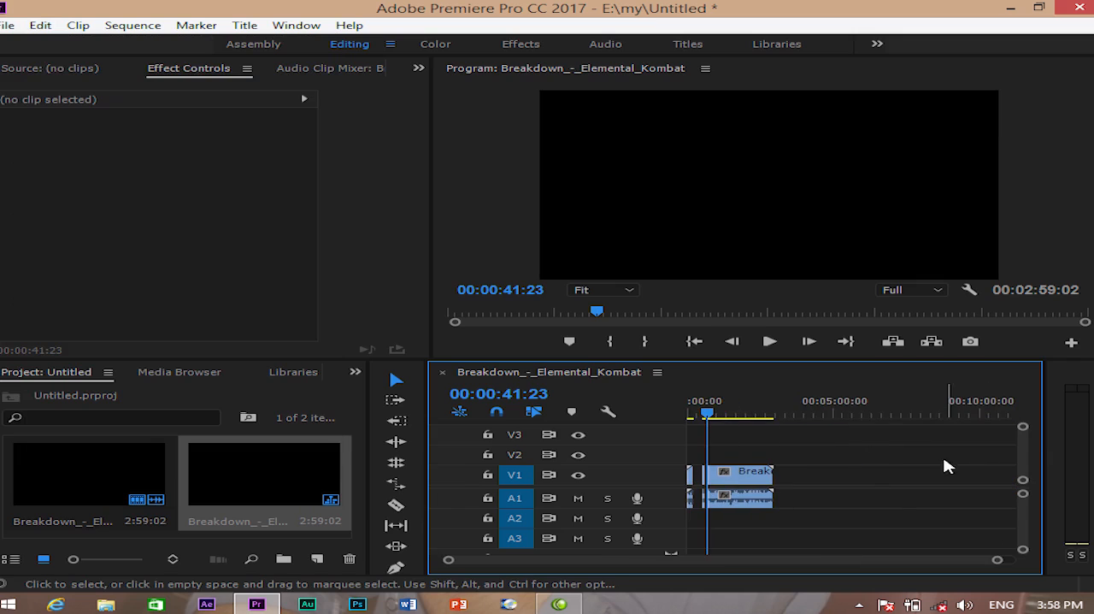
{"action": "left_click", "coordinate": [853, 412]}
{"action": "left_click", "coordinate": [849, 414]}
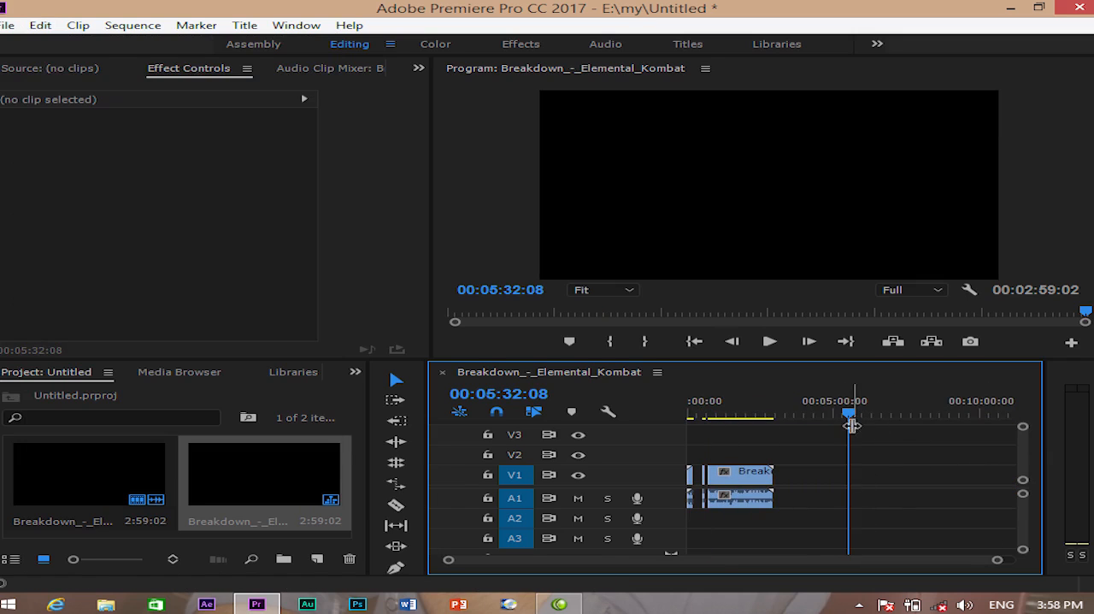
{"action": "mouse_move", "coordinate": [849, 414]}
{"action": "left_mouse_down"}
{"action": "mouse_move", "coordinate": [828, 415]}
{"action": "mouse_move", "coordinate": [838, 413]}
{"action": "left_mouse_up"}
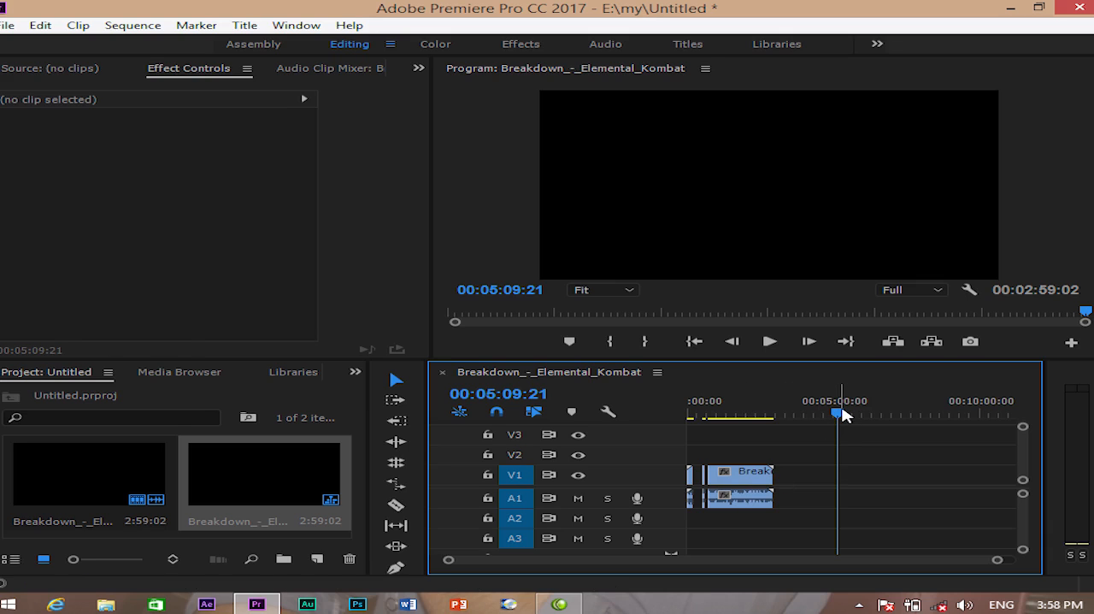
{"action": "key", "text": "ctrl+v"}
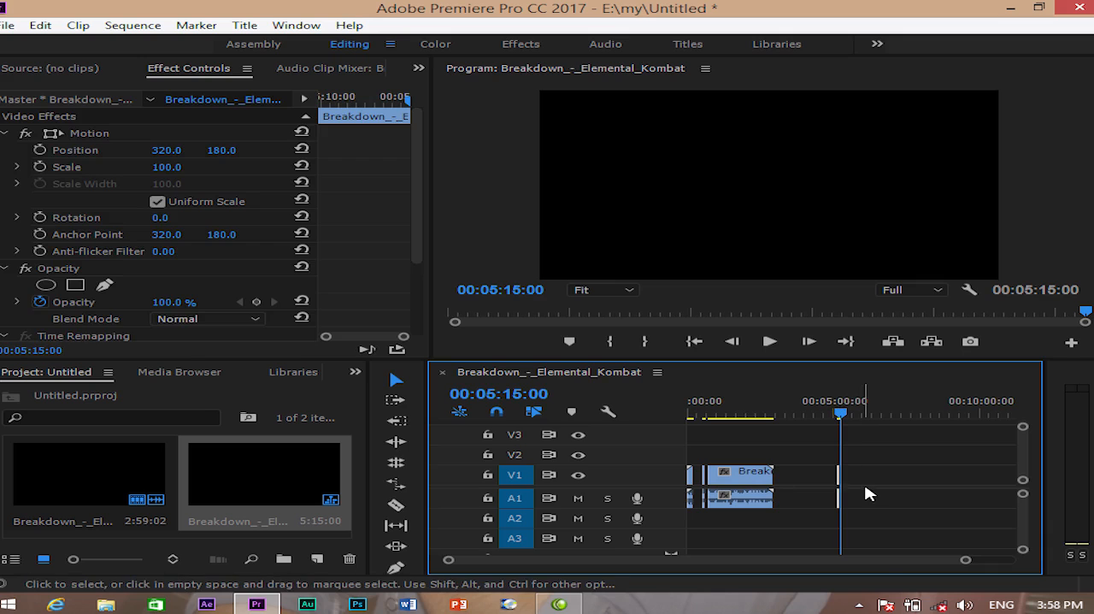
- Paste the segment again over the main clip on V1 at 00:02:19:07 and undo that paste
{"action": "key", "text": "="}
{"action": "left_click_drag", "start_coordinate": [865, 415], "coordinate": [706, 486]}
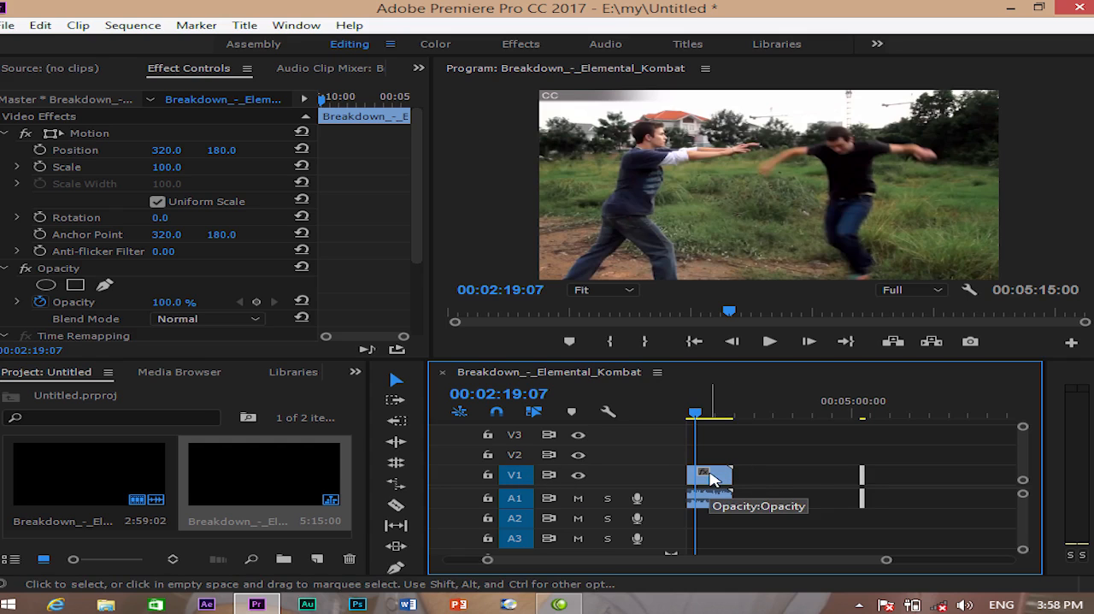
{"action": "key", "text": "ctrl+v"}
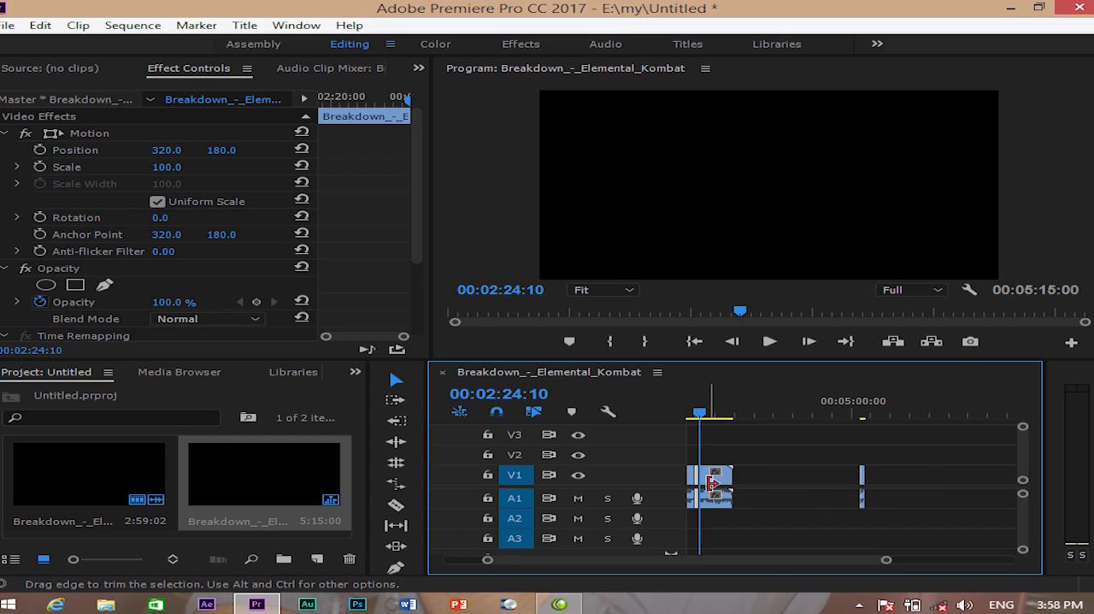
{"action": "key", "text": "="}
{"action": "key", "text": "="}
{"action": "key", "text": "="}
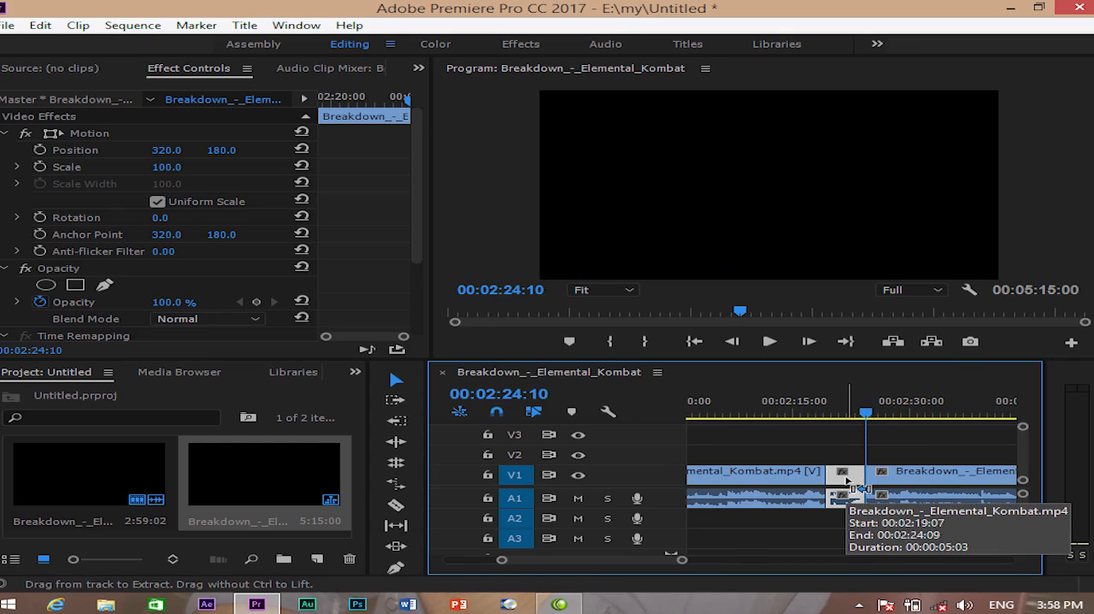
{"action": "key", "text": "ctrl+z"}
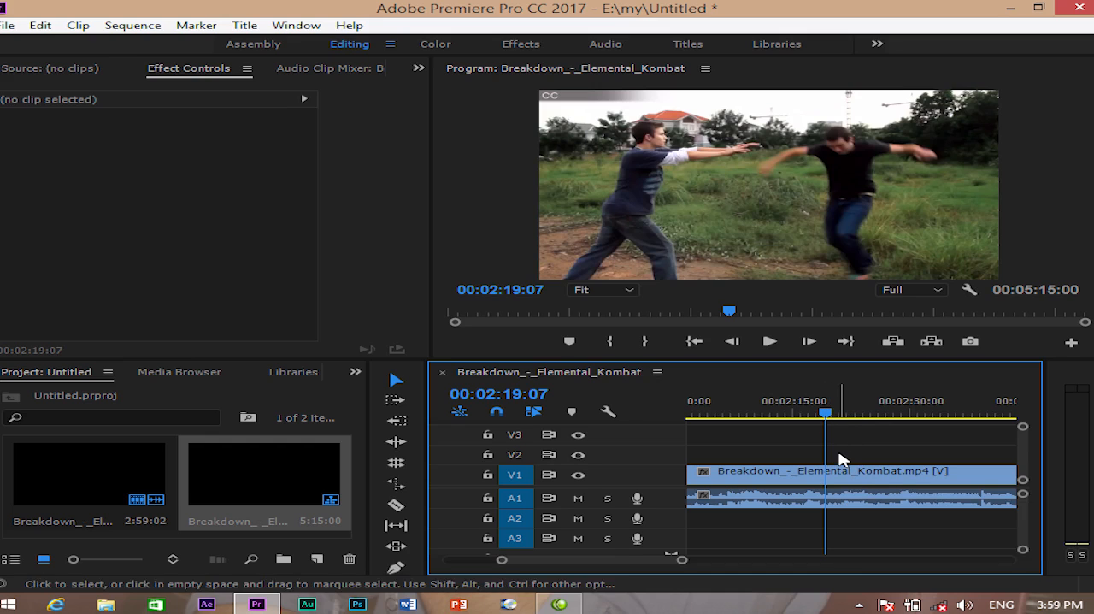
- Target V2 instead of V1 and paste the segment above the main clip at 00:02:19:07
{"action": "left_click", "coordinate": [514, 477]}
{"action": "left_click", "coordinate": [514, 454]}
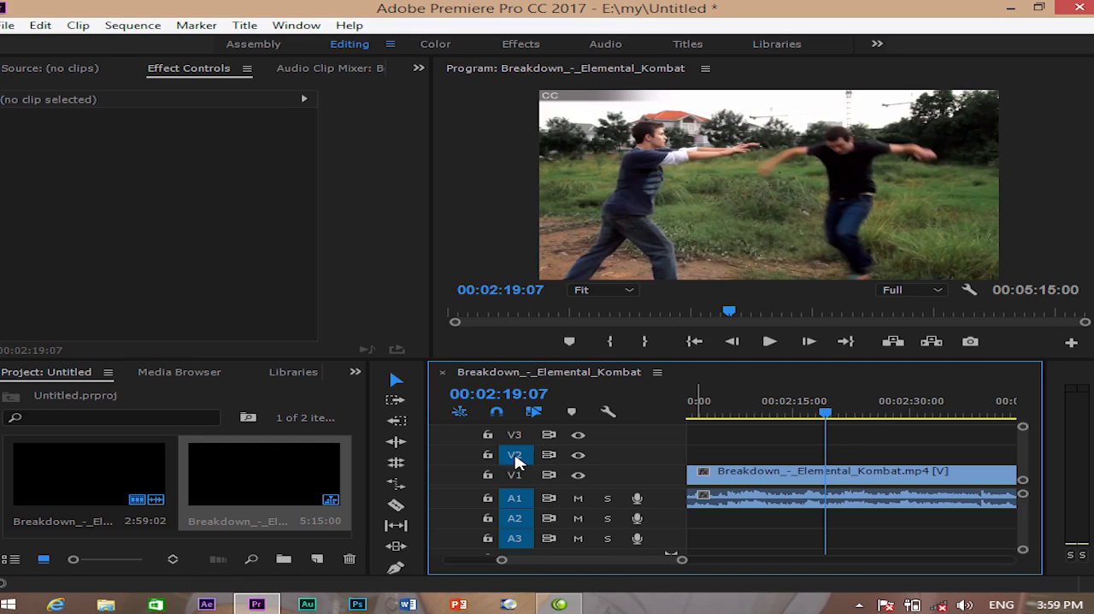
{"action": "key", "text": "ctrl+v"}
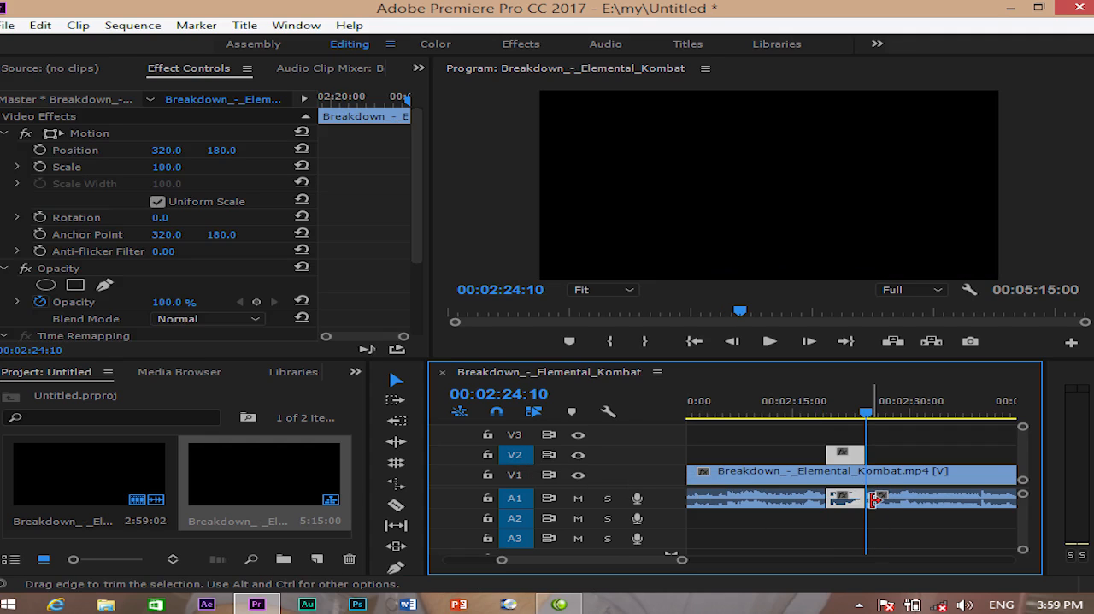
{"action": "left_click_drag", "start_coordinate": [870, 501], "coordinate": [873, 507]}
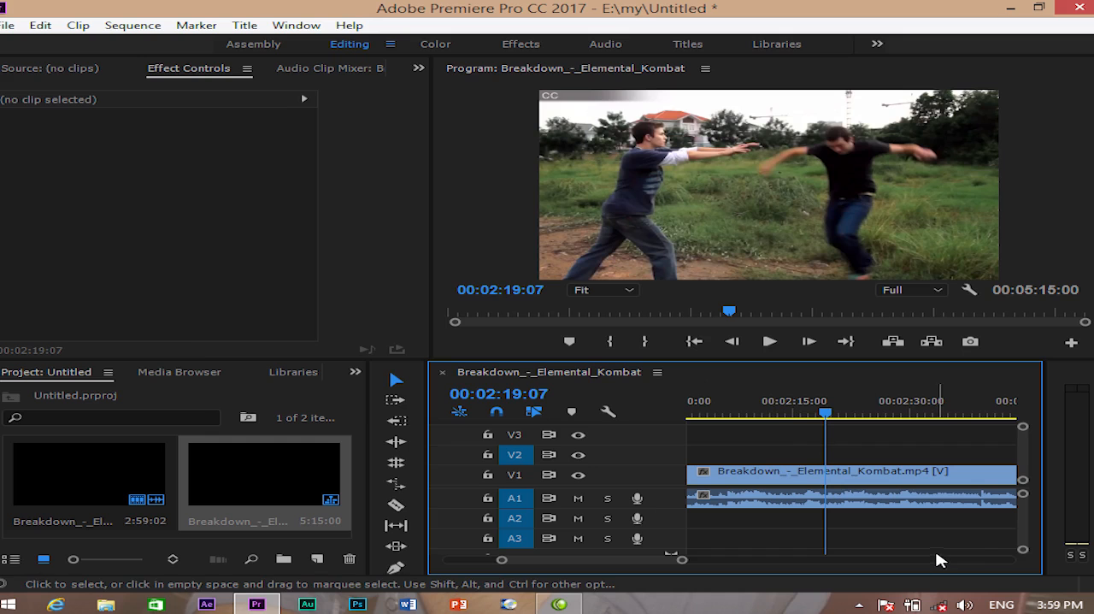
{"action": "key", "text": "ctrl+v"}
{"action": "left_click_drag", "start_coordinate": [866, 413], "coordinate": [846, 412]}
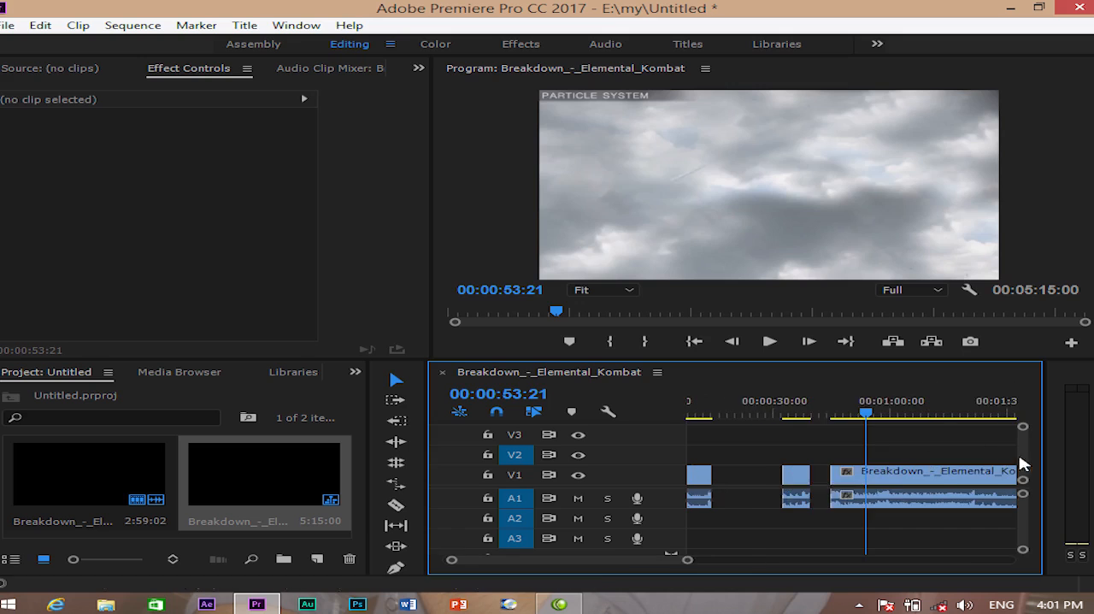
{"action": "key", "text": "minus"}
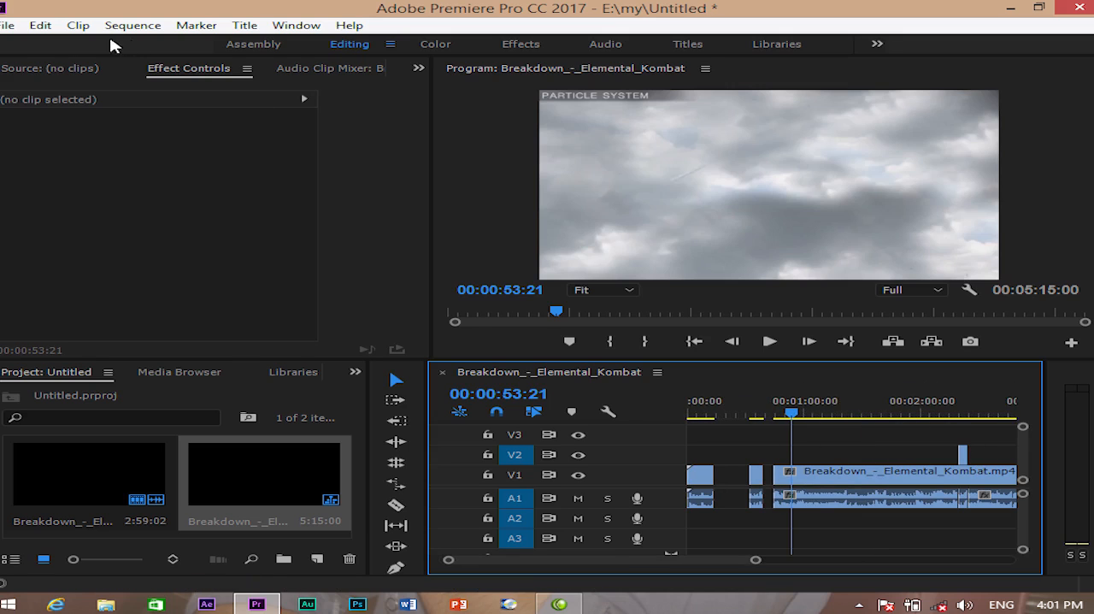
- Unlink the audio from the video of the first timeline segment and select only its audio
{"action": "left_click", "coordinate": [40, 25]}
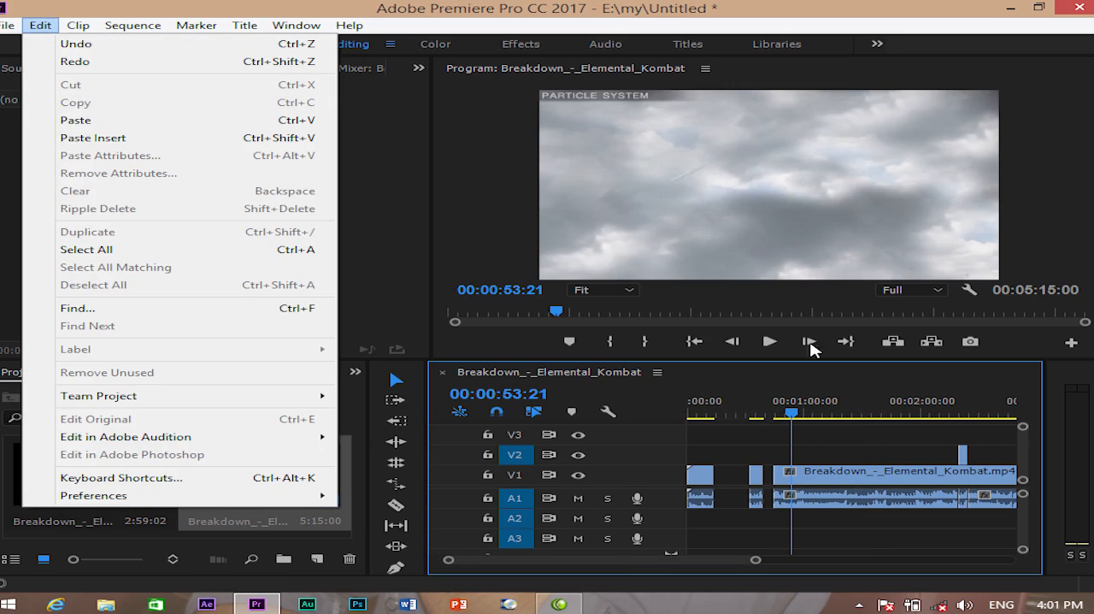
{"action": "left_click", "coordinate": [889, 483]}
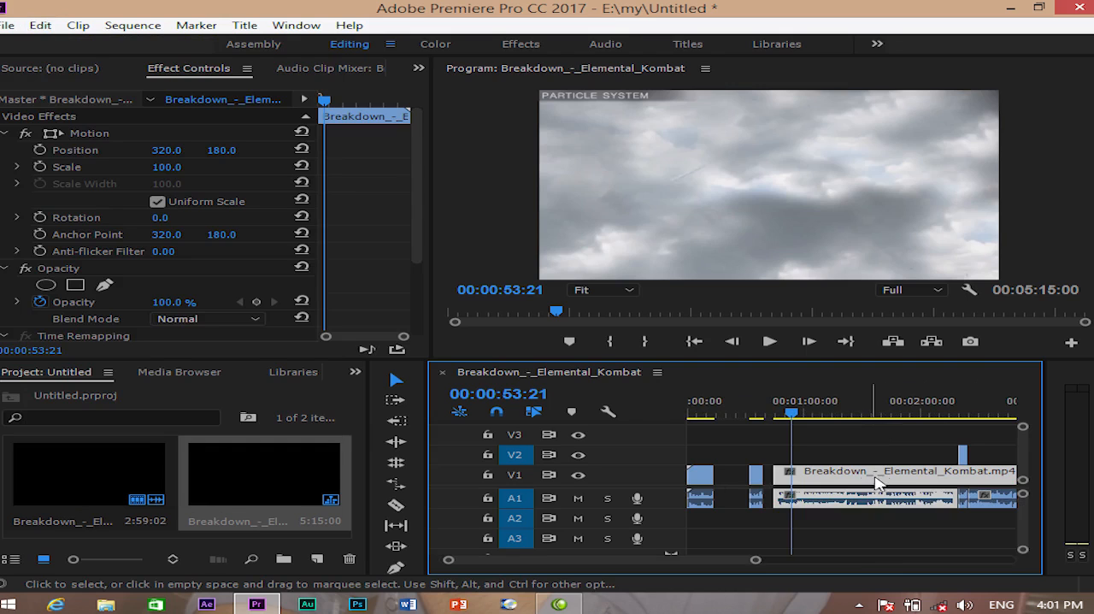
{"action": "left_click", "coordinate": [701, 475]}
{"action": "left_click", "coordinate": [701, 483]}
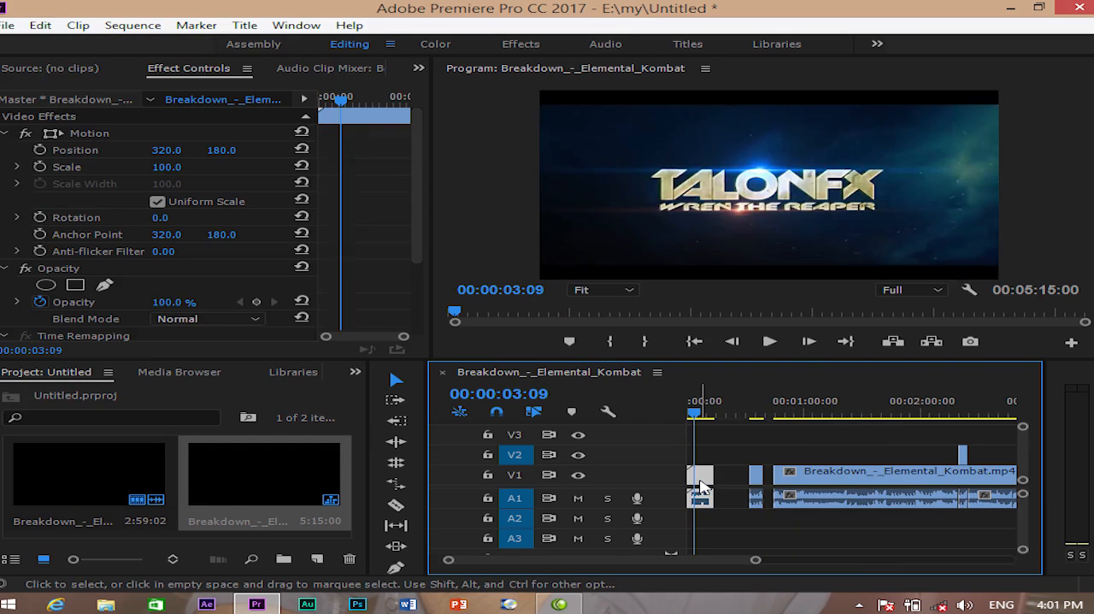
{"action": "right_click", "coordinate": [701, 483]}
{"action": "left_click", "coordinate": [756, 282]}
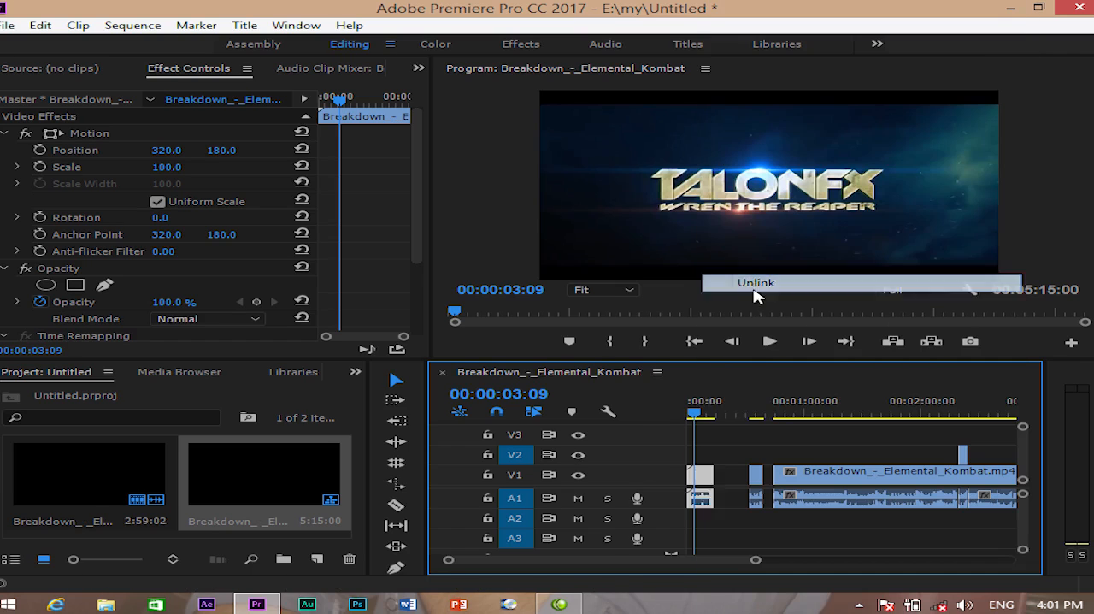
{"action": "left_click", "coordinate": [703, 505]}
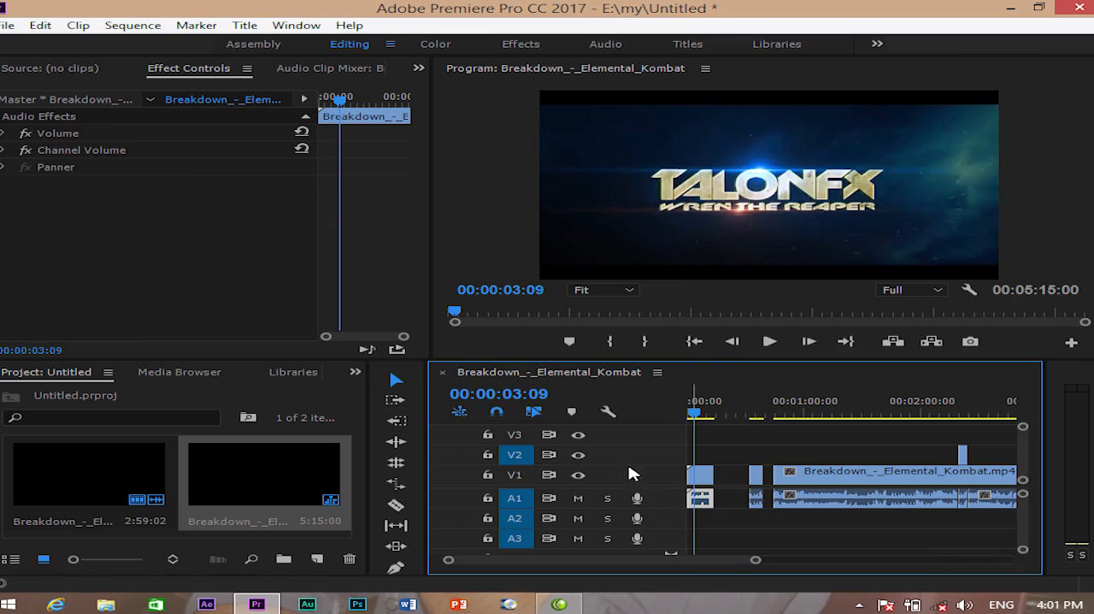
- Copy the first segment's audio, paste it onto track A2 at 00:01:45:13 with A1 untargeted, and undo the paste
{"action": "left_click", "coordinate": [39, 24]}
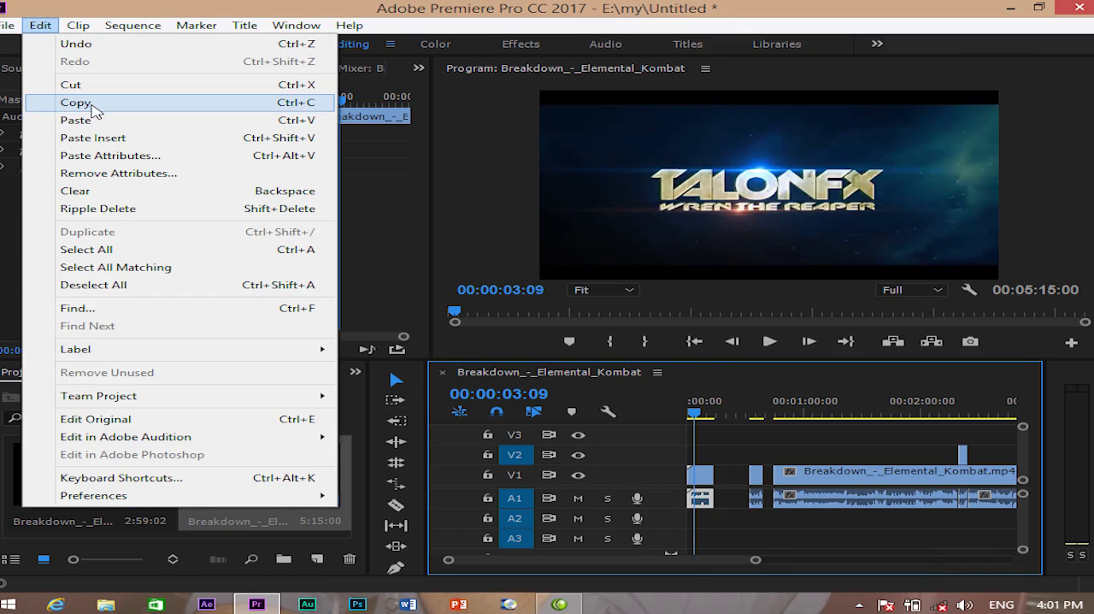
{"action": "left_click", "coordinate": [699, 503]}
{"action": "left_click", "coordinate": [895, 406]}
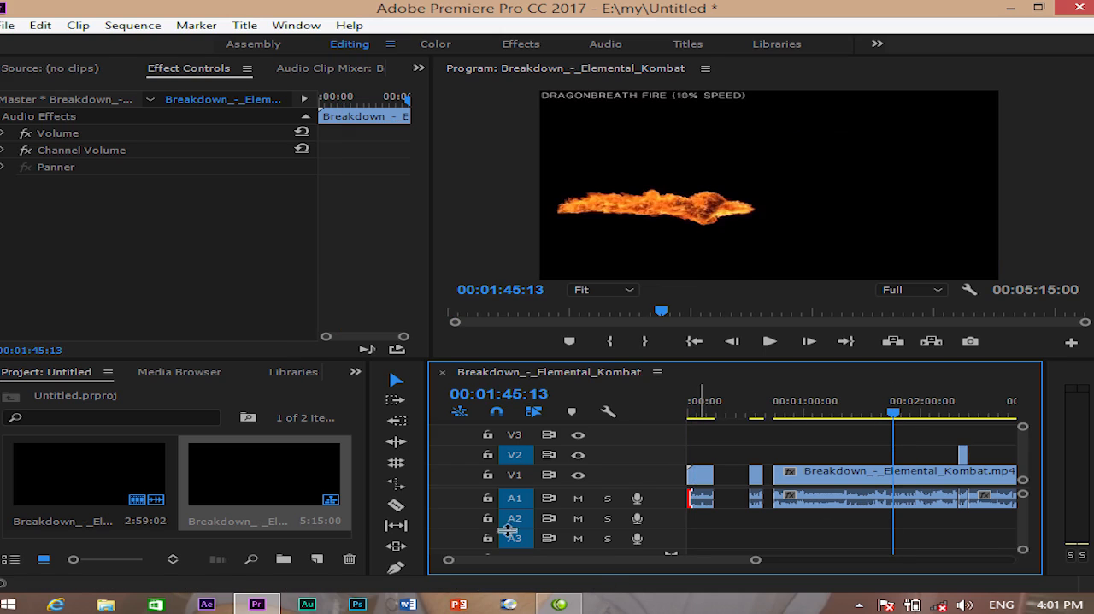
{"action": "left_click", "coordinate": [515, 518]}
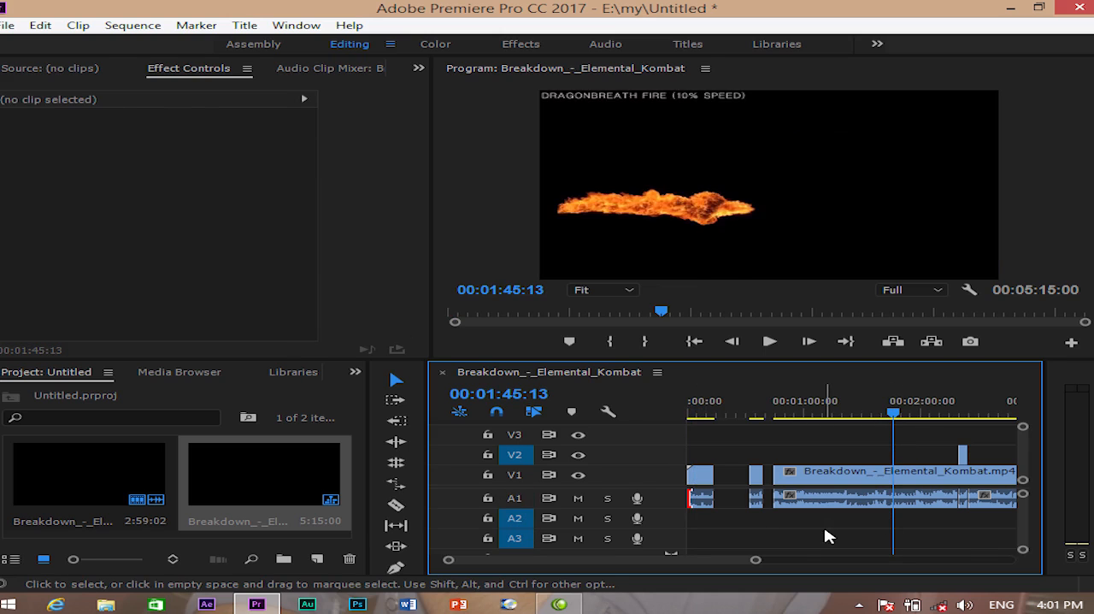
{"action": "key", "text": "ctrl+v"}
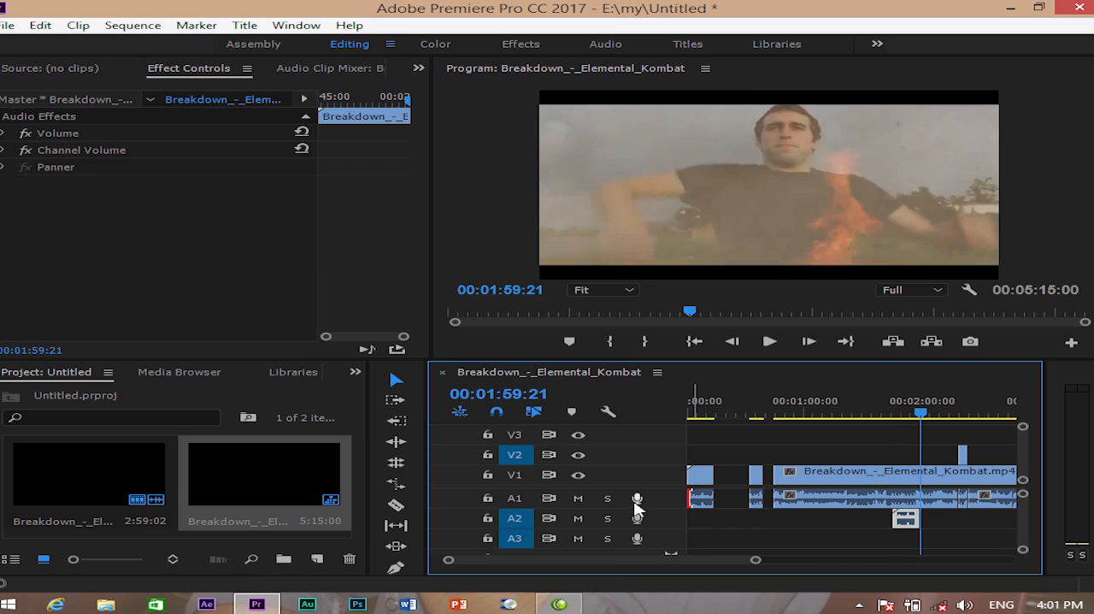
{"action": "key", "text": "ctrl+z"}
- Target A1 again, paste the copied audio over the main clip's audio at 00:01:45:13, and undo it
{"action": "left_click", "coordinate": [517, 502]}
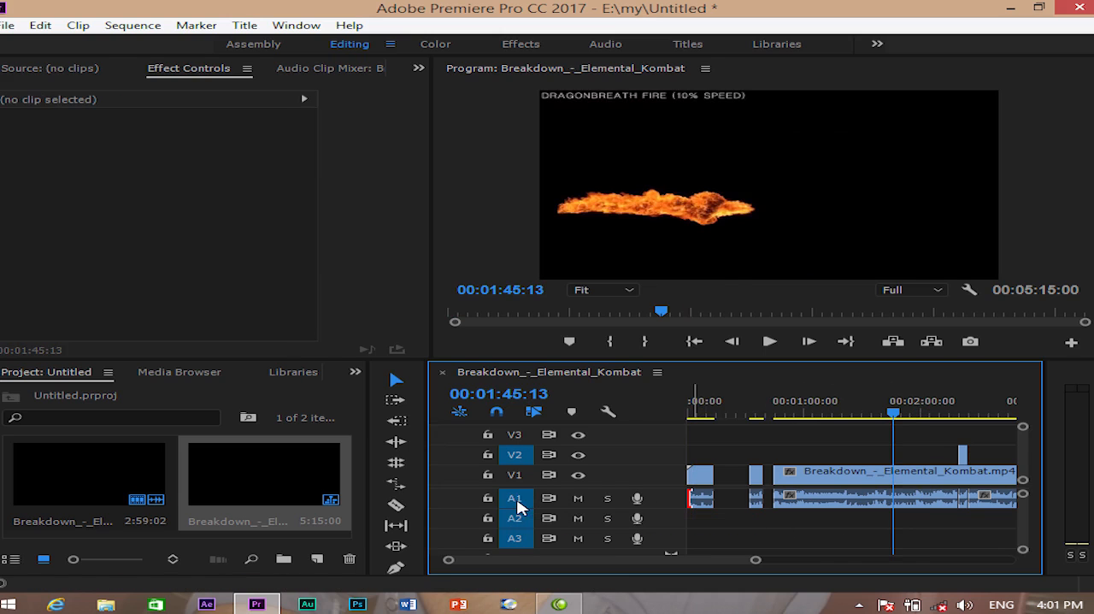
{"action": "key", "text": "ctrl+v"}
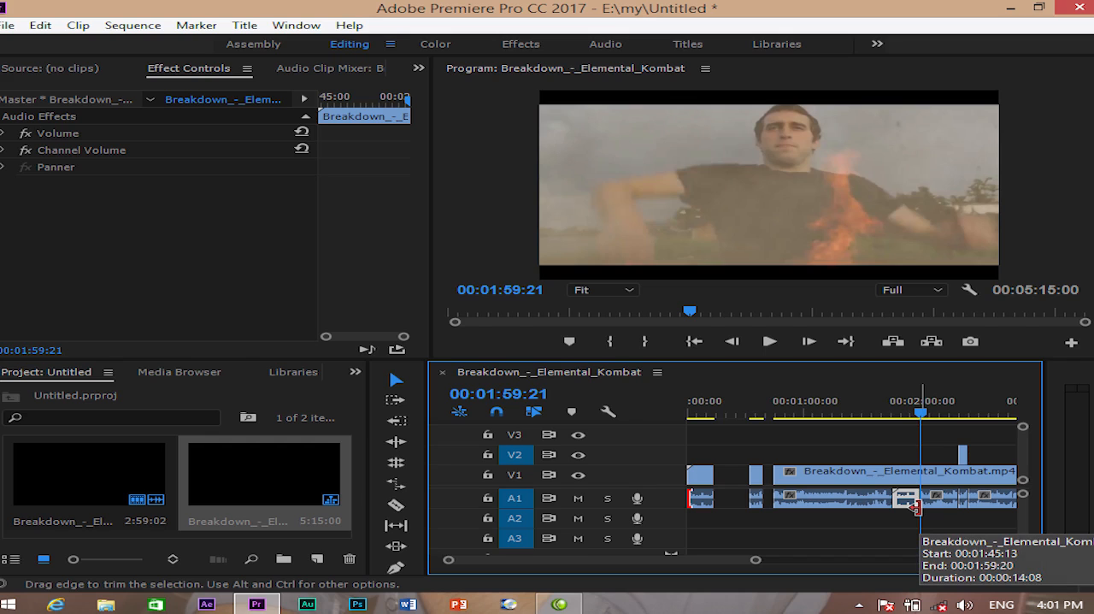
{"action": "key", "text": "ctrl+z"}
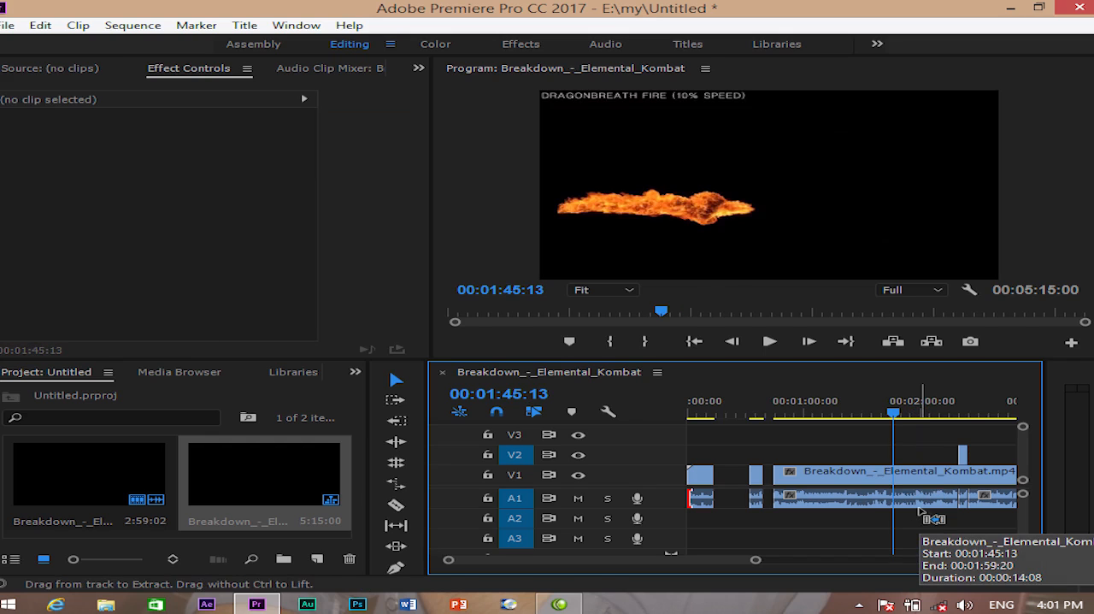
- Paste the copied audio onto A1 at 00:01:29:20 and undo the paste
{"action": "left_click_drag", "start_coordinate": [893, 418], "coordinate": [863, 418]}
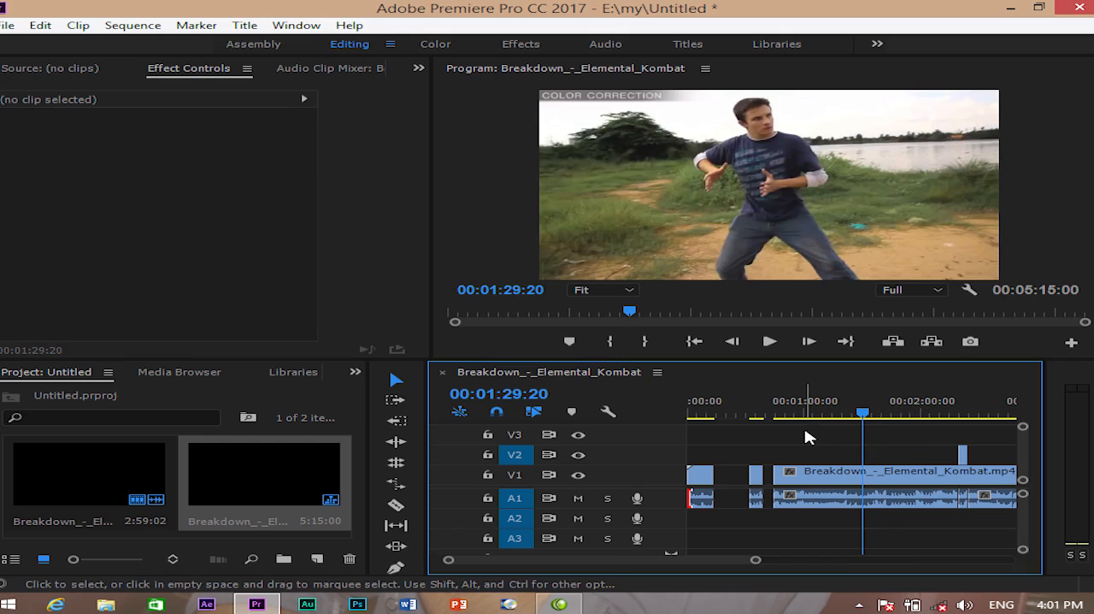
{"action": "left_click", "coordinate": [77, 25]}
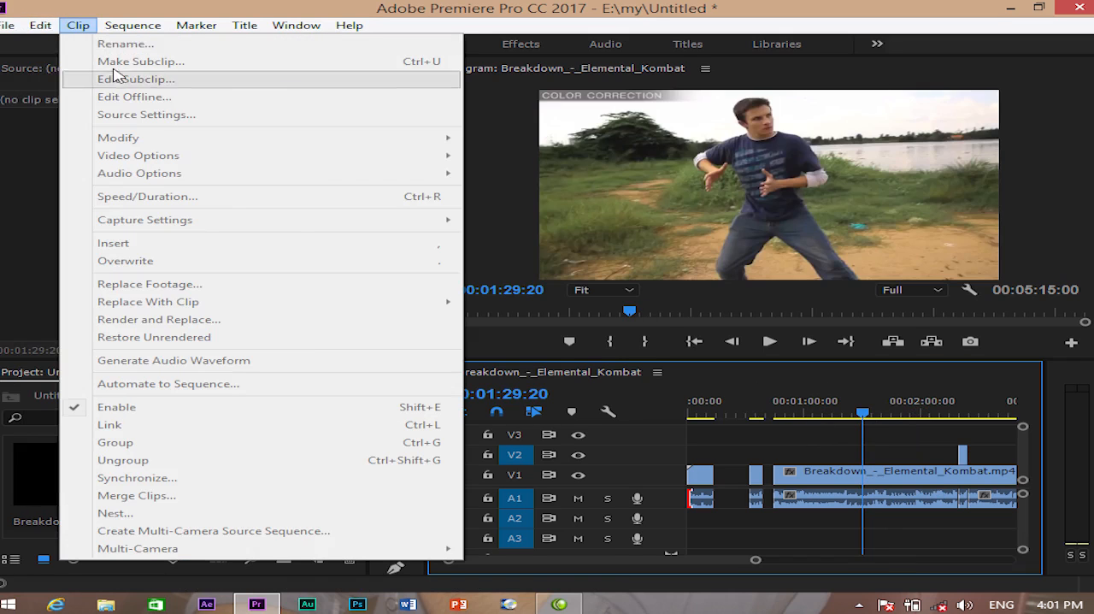
{"action": "left_click", "coordinate": [46, 54]}
{"action": "left_click", "coordinate": [42, 25]}
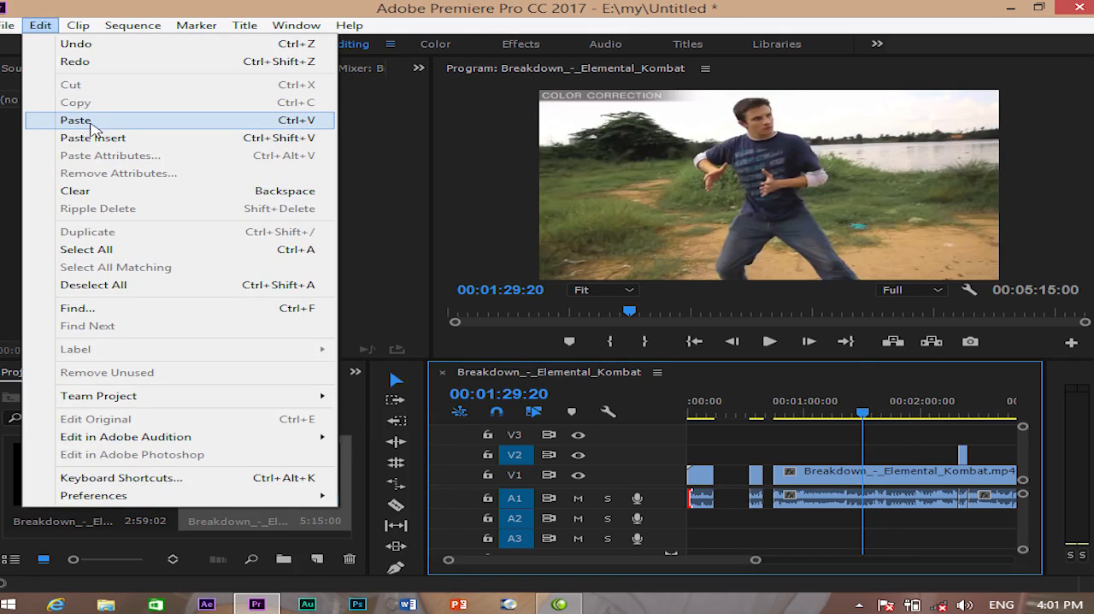
{"action": "left_click", "coordinate": [305, 125]}
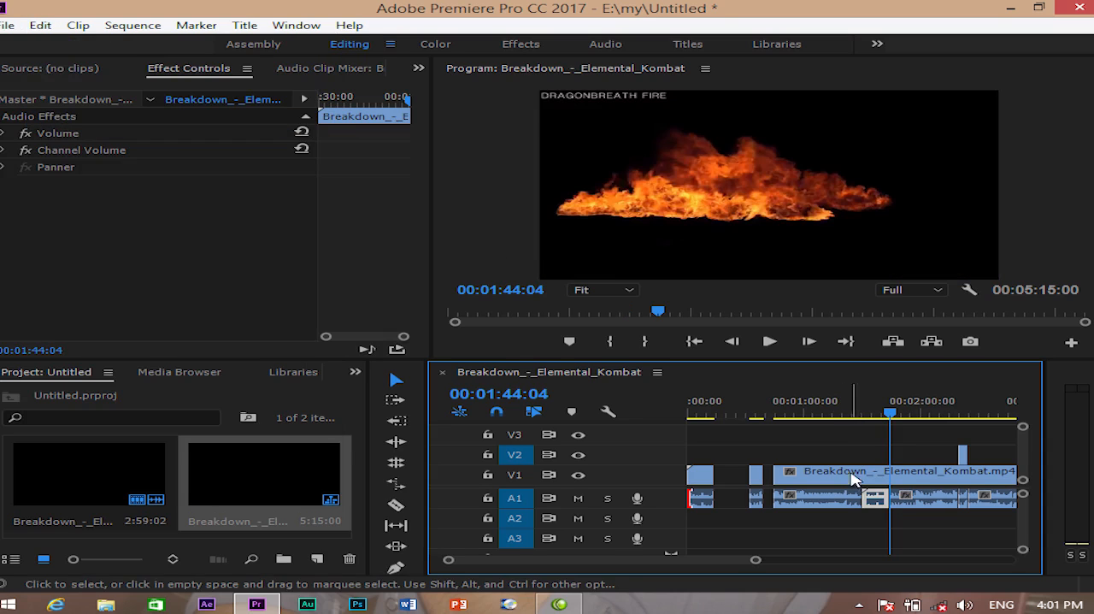
{"action": "key", "text": "ctrl+z"}
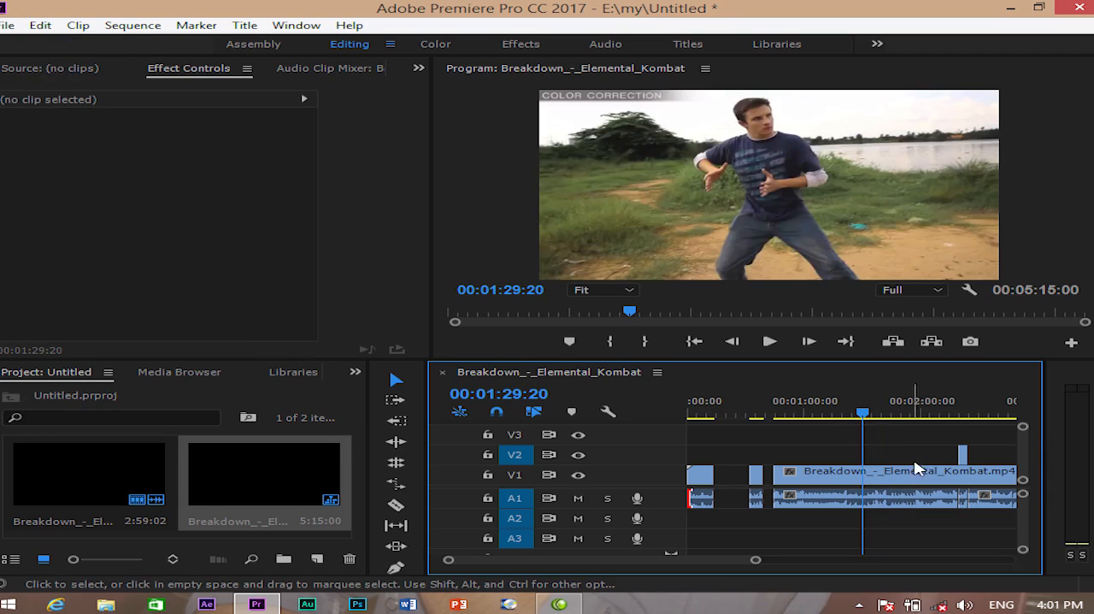
- Delete the pasted clip at 00:05:09:21 and all the remaining clips from the timeline
{"action": "left_click", "coordinate": [40, 25]}
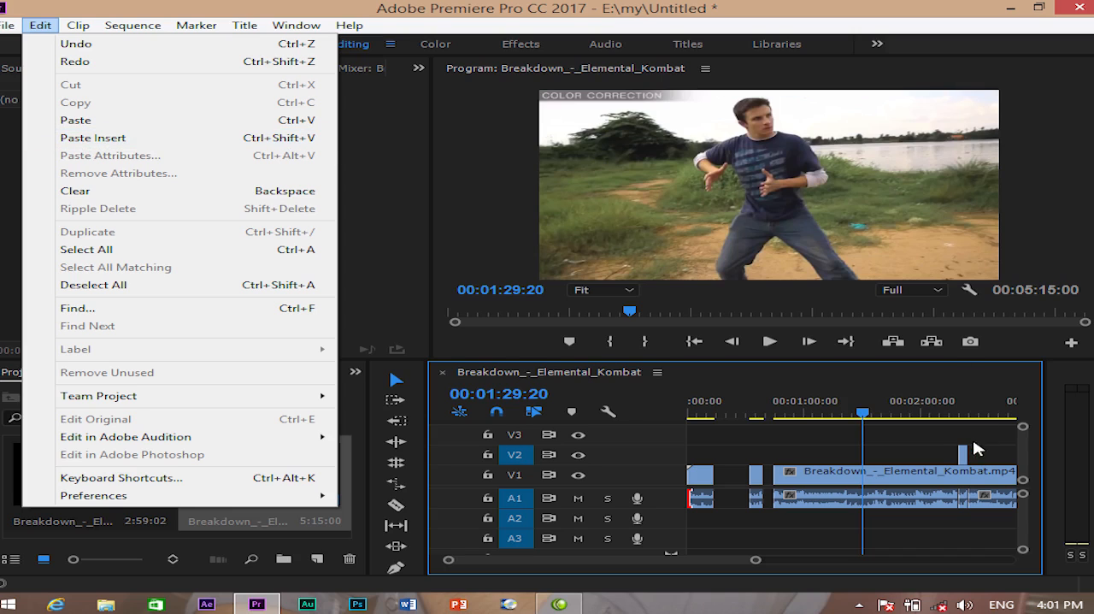
{"action": "left_click", "coordinate": [793, 444]}
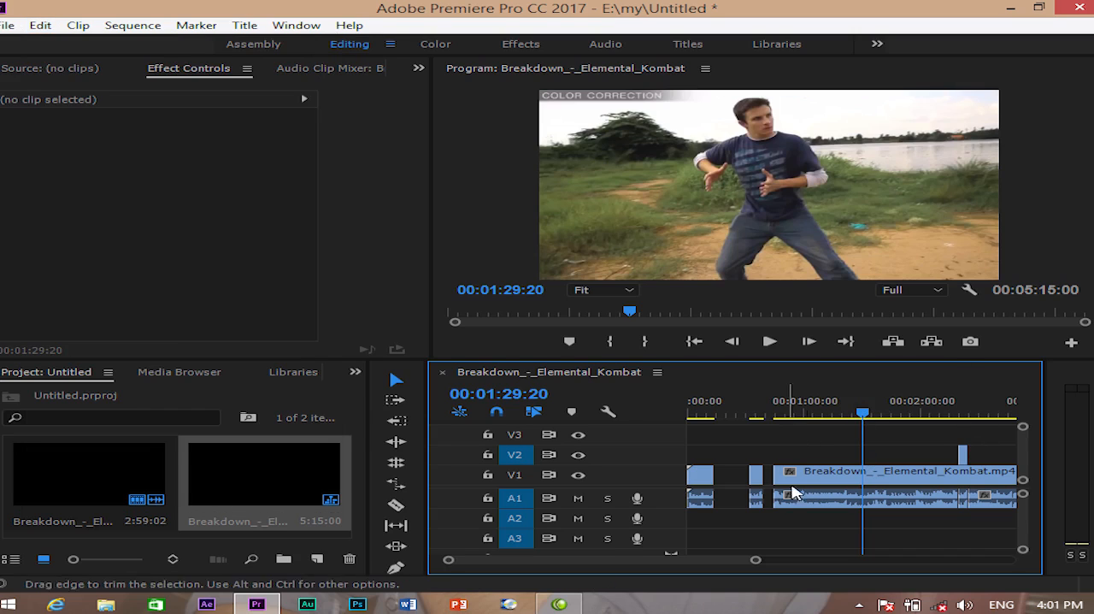
{"action": "key", "text": "minus"}
{"action": "key", "text": "minus"}
{"action": "key", "text": "minus"}
{"action": "left_click_drag", "start_coordinate": [873, 476], "coordinate": [819, 537]}
{"action": "key", "text": "Delete"}
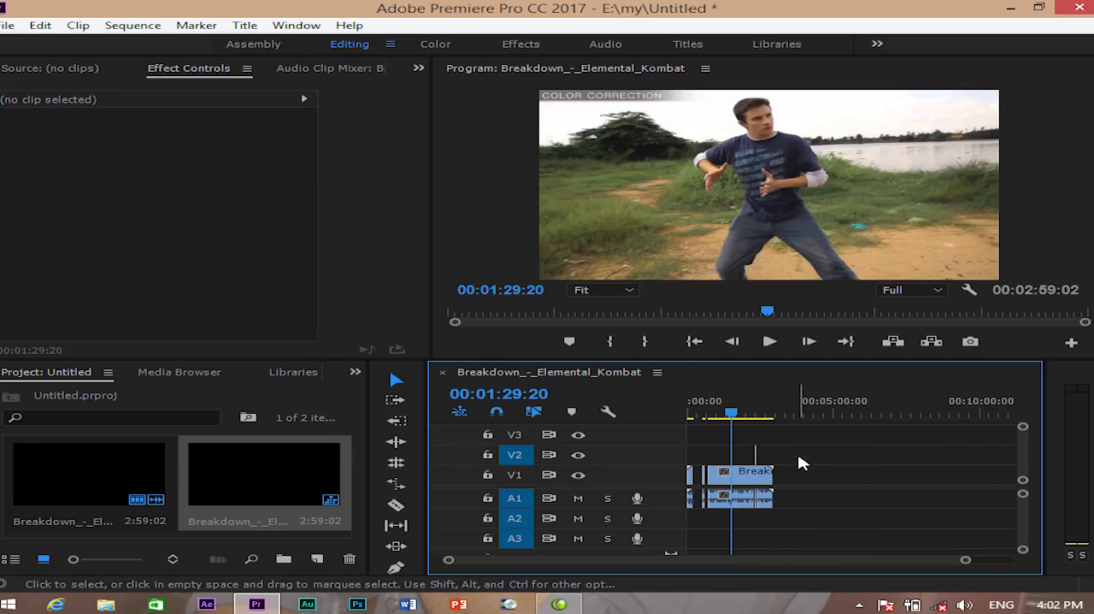
{"action": "left_click_drag", "start_coordinate": [786, 450], "coordinate": [767, 517]}
{"action": "key", "text": "Delete"}
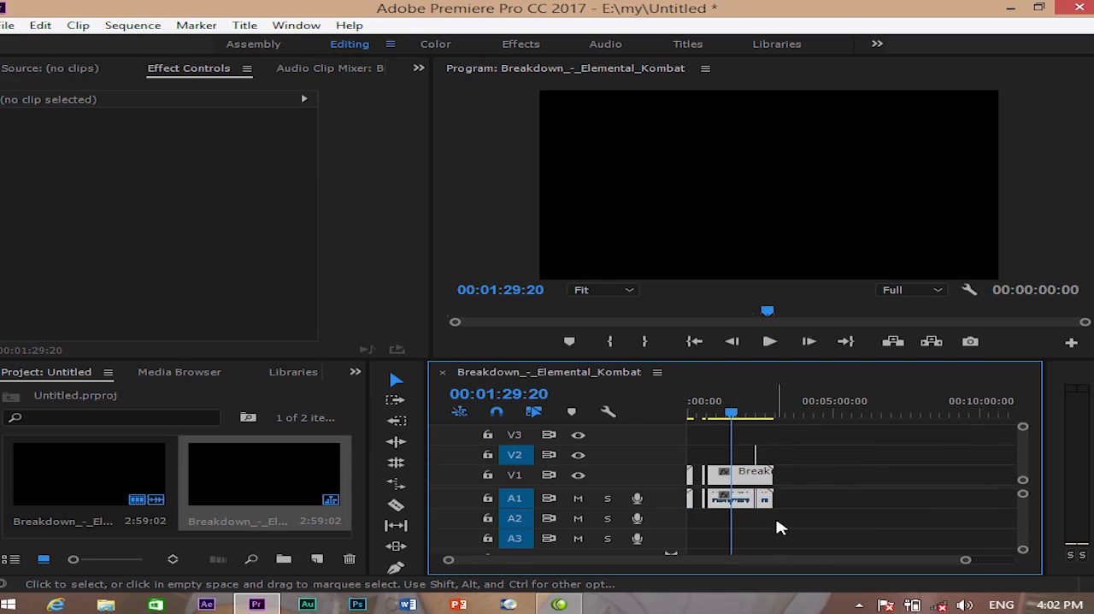
- Delete the Breakdown_-_Elemental_Kombat sequence and its source clip from the project
{"action": "left_click", "coordinate": [248, 489]}
{"action": "key", "text": "Delete"}
{"action": "left_click", "coordinate": [149, 486]}
{"action": "key", "text": "Delete"}
- Import Free_green_screen_effects, the FREE_HD_Green_Screen_BUILDING_COLLAPSE_-2 clip and the FREE_HD husky dog clip from the grin cgreen folder
{"action": "double_click", "coordinate": [297, 490]}
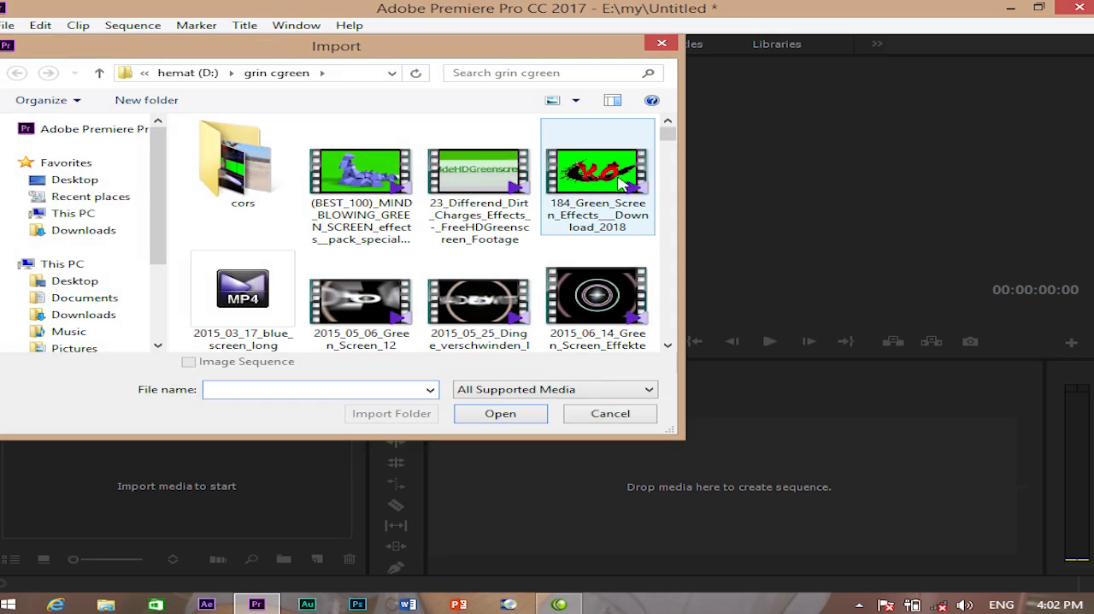
{"action": "left_click_drag", "start_coordinate": [666, 134], "coordinate": [688, 208]}
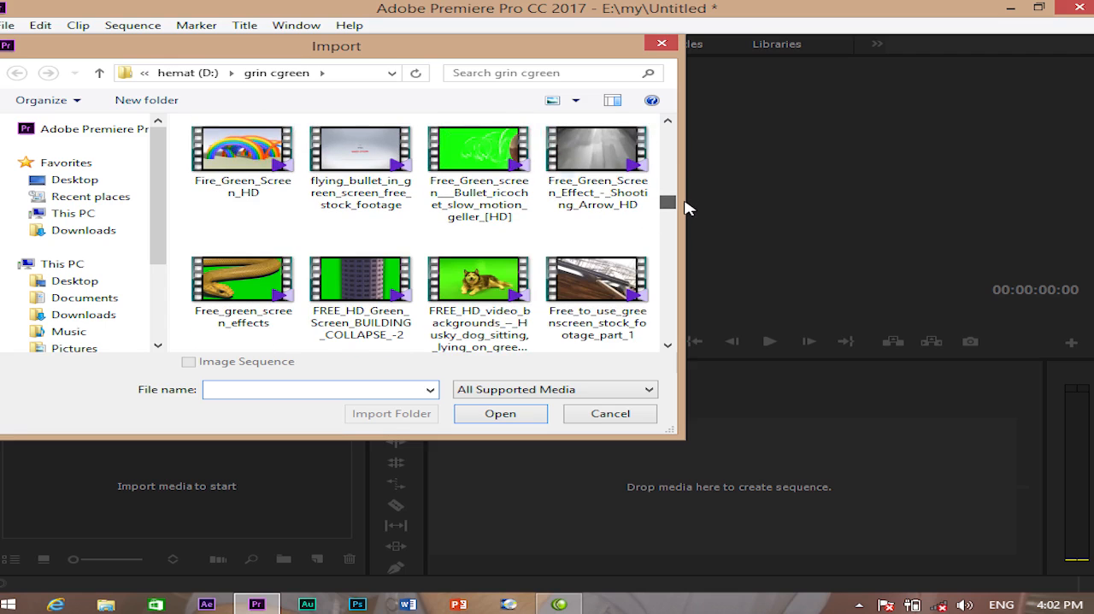
{"action": "left_click", "coordinate": [261, 274]}
{"action": "left_click", "coordinate": [364, 296], "text": "ctrl"}
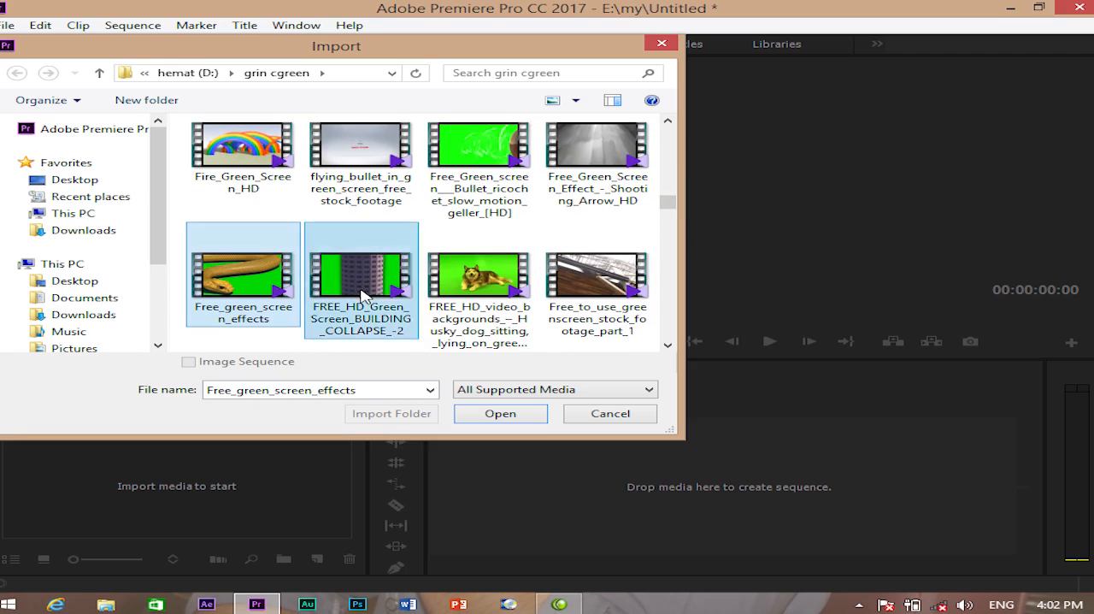
{"action": "left_click", "coordinate": [475, 299], "text": "ctrl"}
{"action": "left_click", "coordinate": [502, 413]}
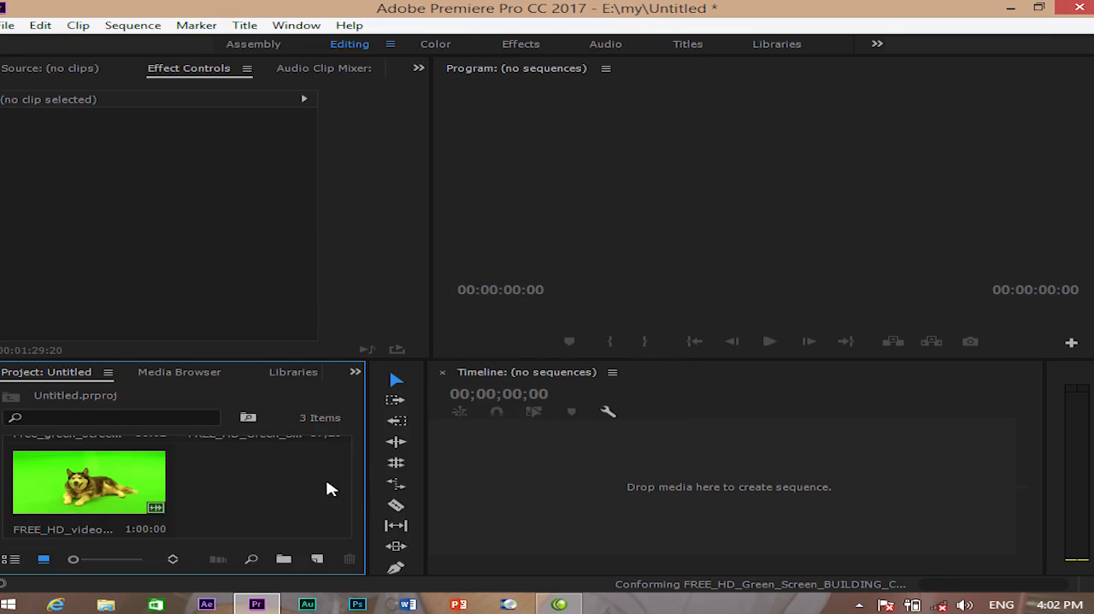
- Create a sequence from the husky dog clip and shift the clip about 8 seconds later on the timeline
{"action": "left_click", "coordinate": [180, 491]}
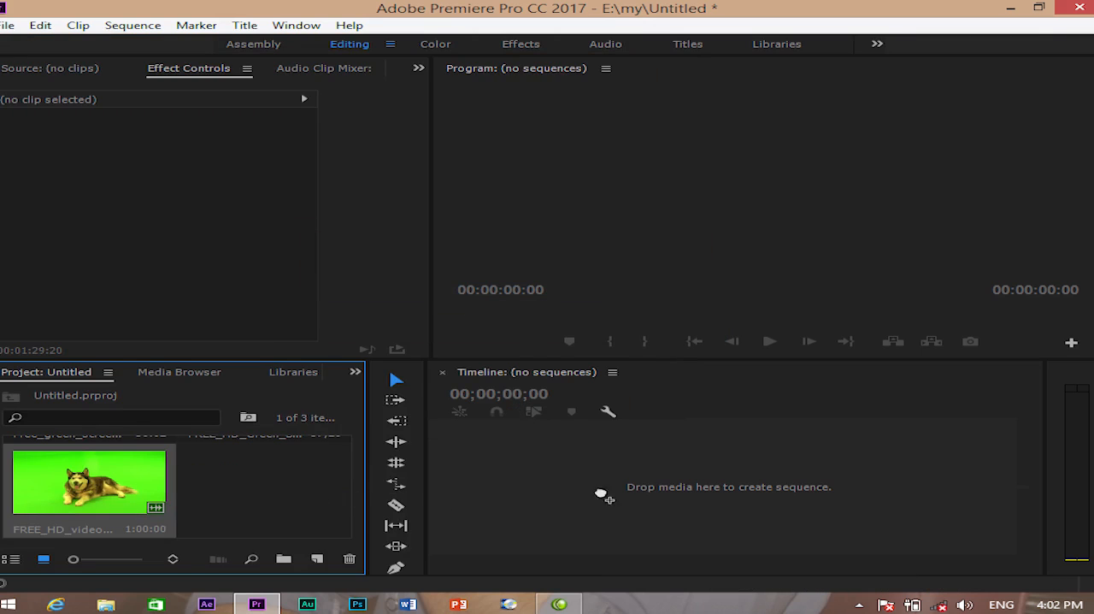
{"action": "left_click_drag", "start_coordinate": [603, 496], "coordinate": [625, 496]}
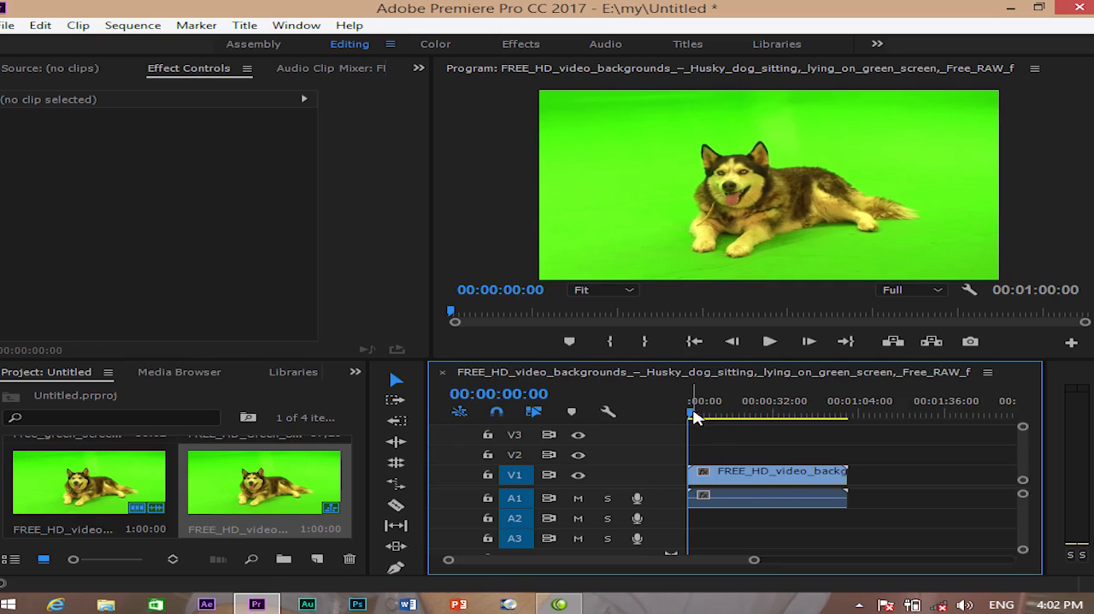
{"action": "left_click_drag", "start_coordinate": [743, 478], "coordinate": [764, 482]}
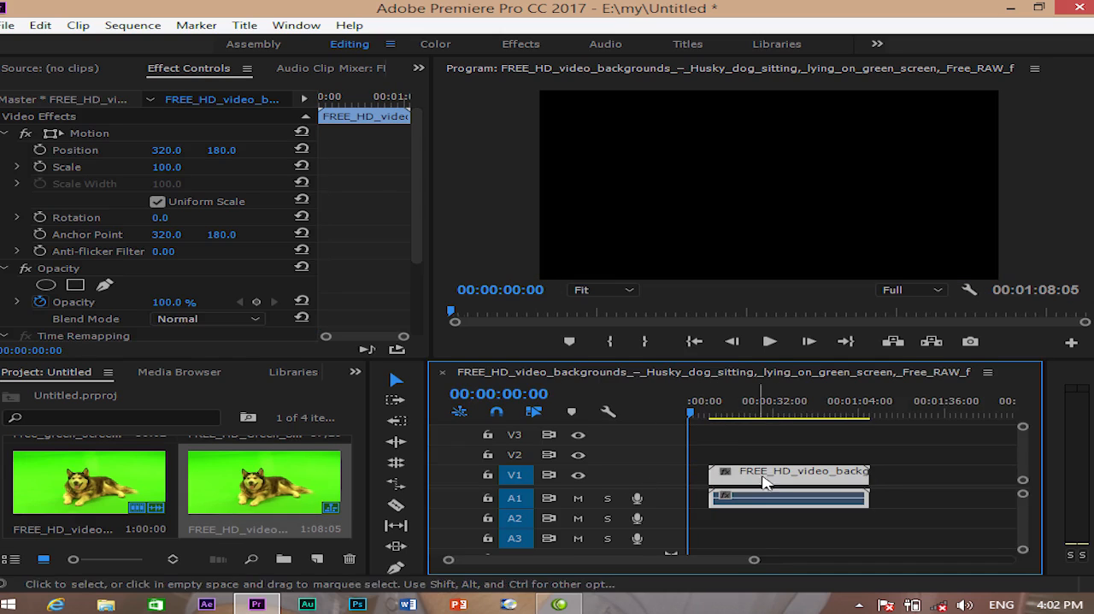
- Try placing the building collapse clip at the sequence start, overlapping the husky clip, and undo it
{"action": "left_click", "coordinate": [361, 524]}
{"action": "scroll", "coordinate": [251, 472], "scroll_direction": "up", "scroll_amount": 2}
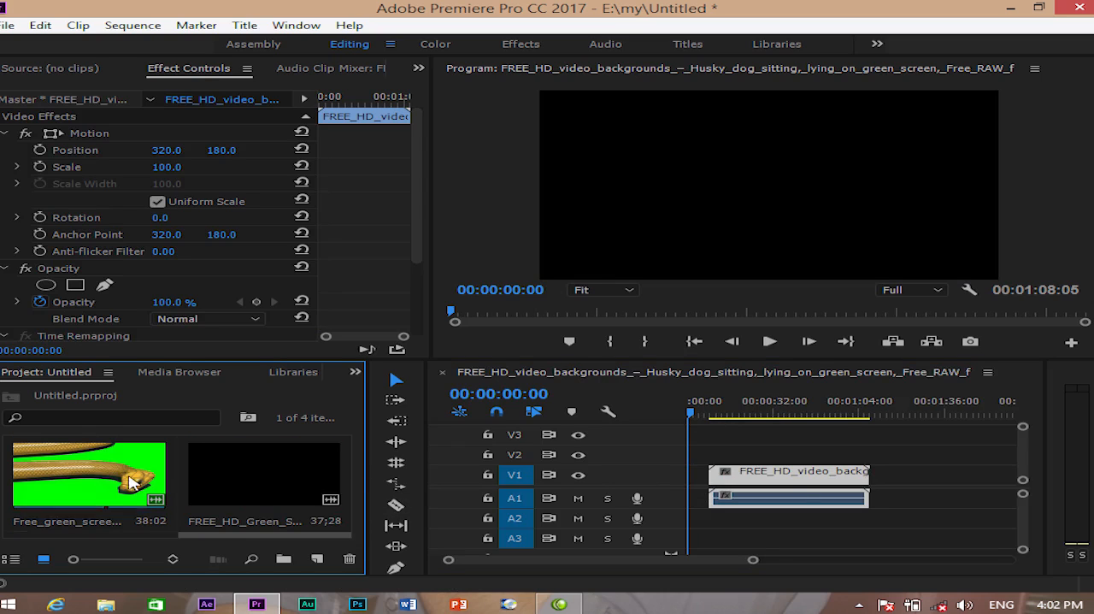
{"action": "left_click_drag", "start_coordinate": [260, 474], "coordinate": [685, 476]}
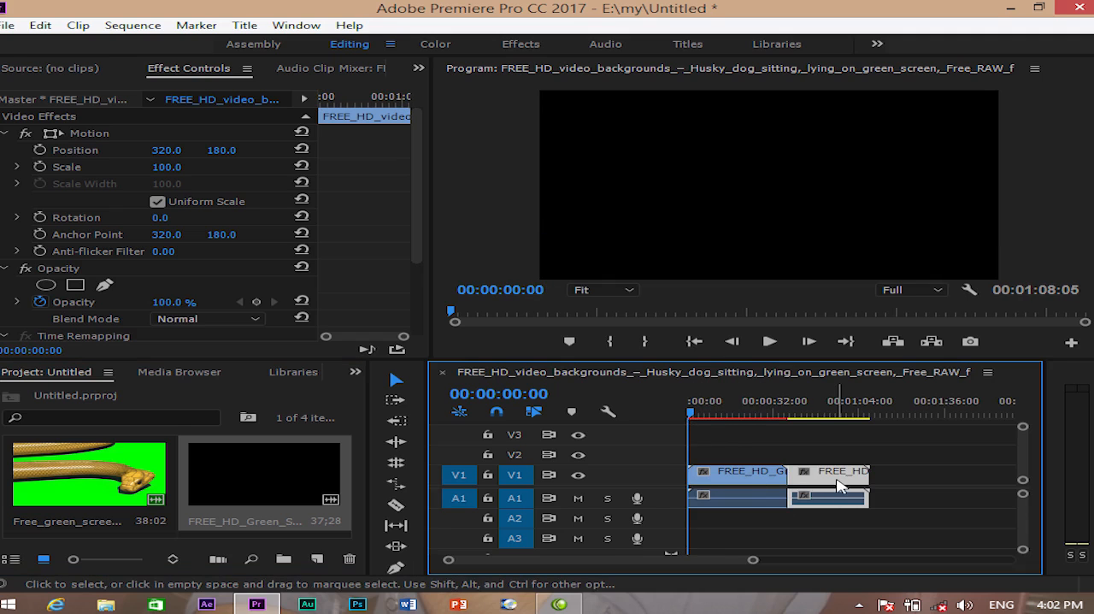
{"action": "key", "text": "ctrl+z"}
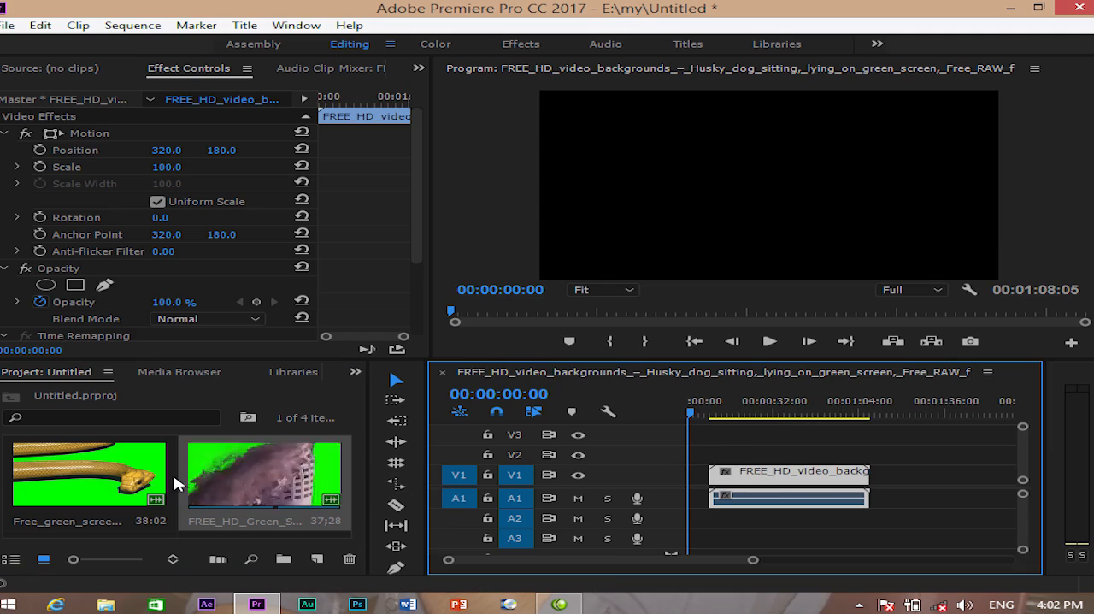
- Insert the building collapse clip ahead of the husky clip and delete the Breakdown audio at the start of A1
{"action": "left_click_drag", "start_coordinate": [227, 484], "coordinate": [697, 488]}
{"action": "key", "text": "ctrl"}
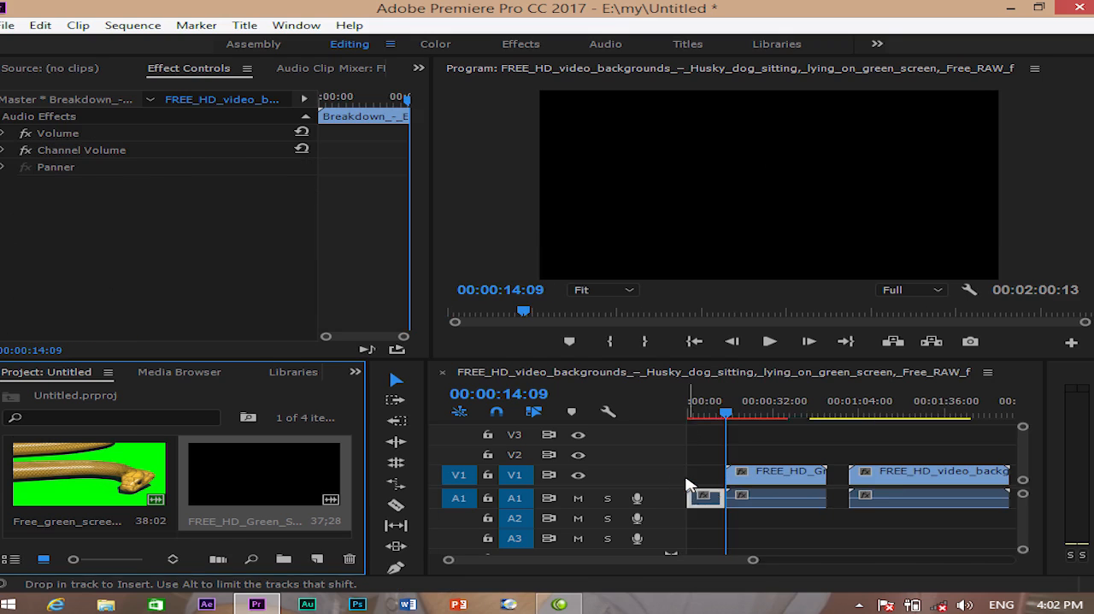
{"action": "left_click", "coordinate": [706, 499]}
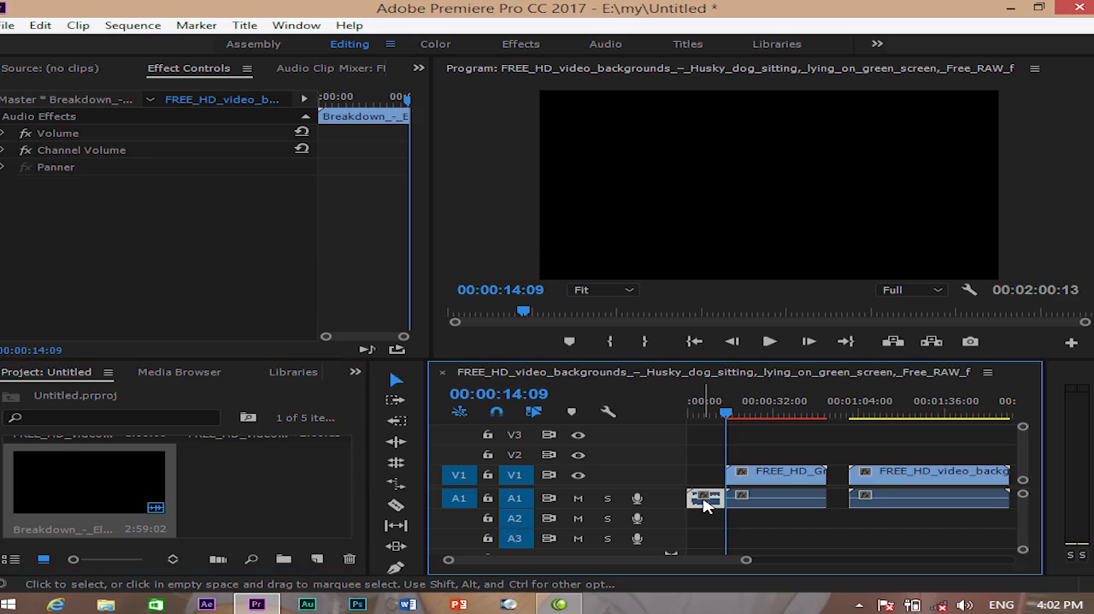
{"action": "key", "text": "Delete"}
- Copy the husky dog clip from the timeline
{"action": "left_click", "coordinate": [45, 25]}
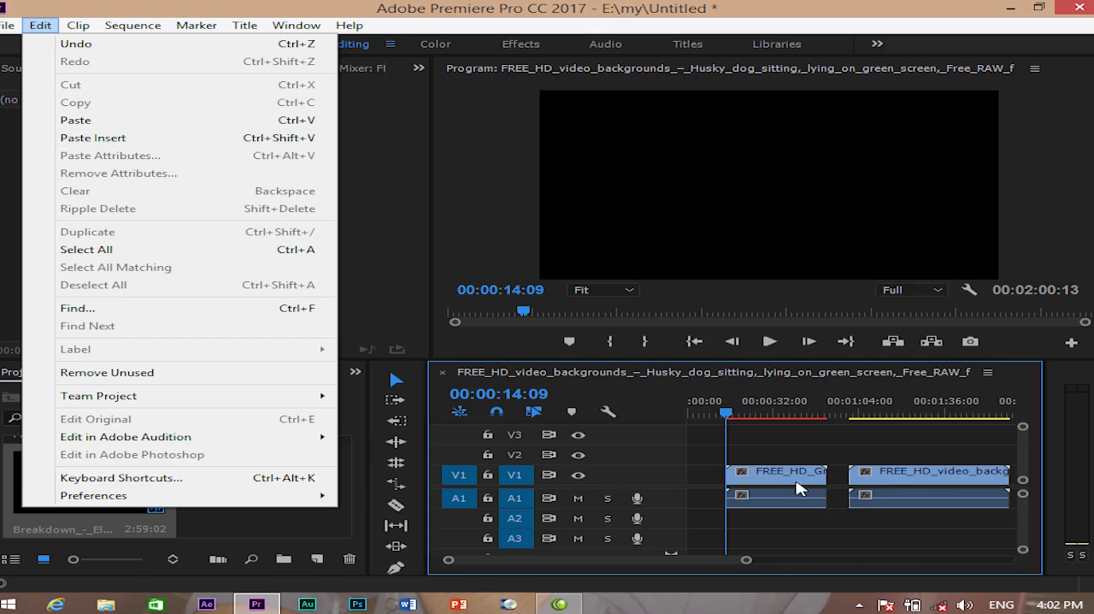
{"action": "left_click", "coordinate": [911, 478]}
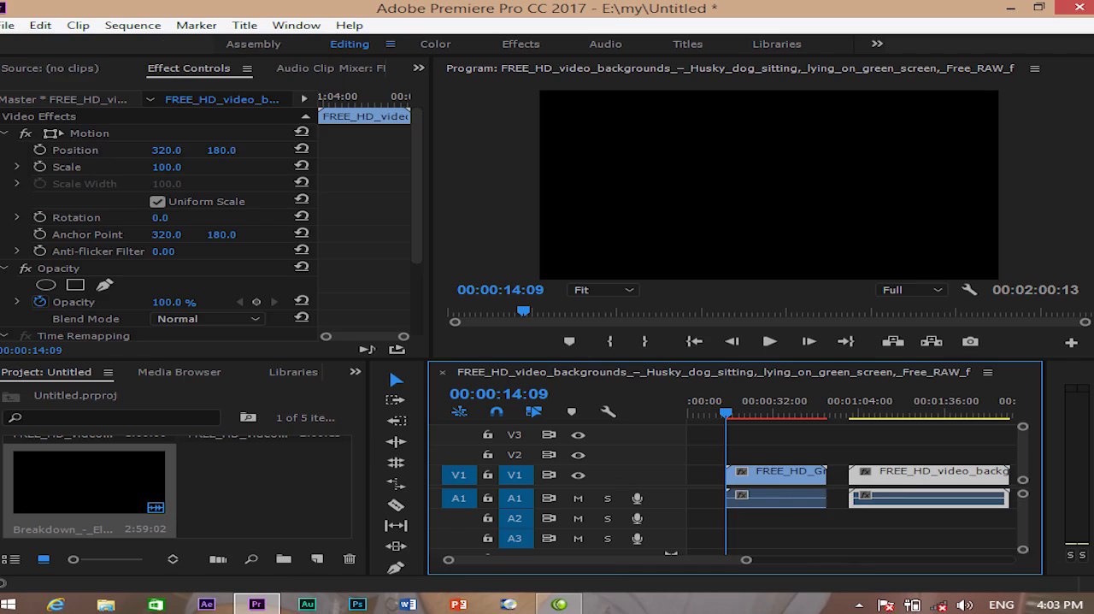
{"action": "left_click", "coordinate": [40, 24]}
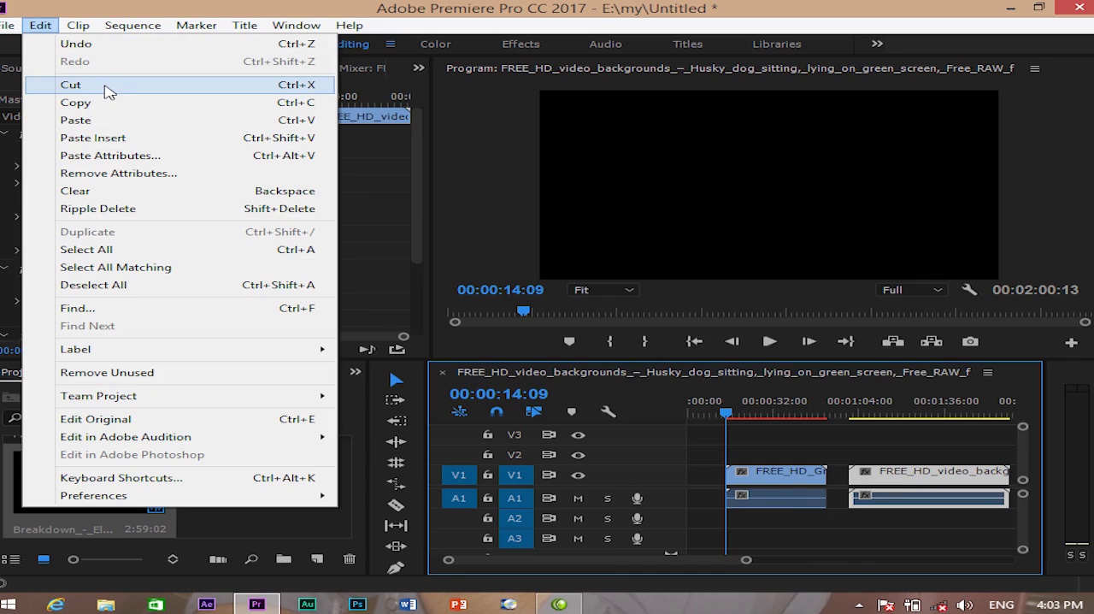
{"action": "left_click", "coordinate": [105, 103]}
- Paste the copied husky clip at 00:00:00:00 over the building collapse clip and undo the paste
{"action": "left_click_drag", "start_coordinate": [726, 417], "coordinate": [689, 416]}
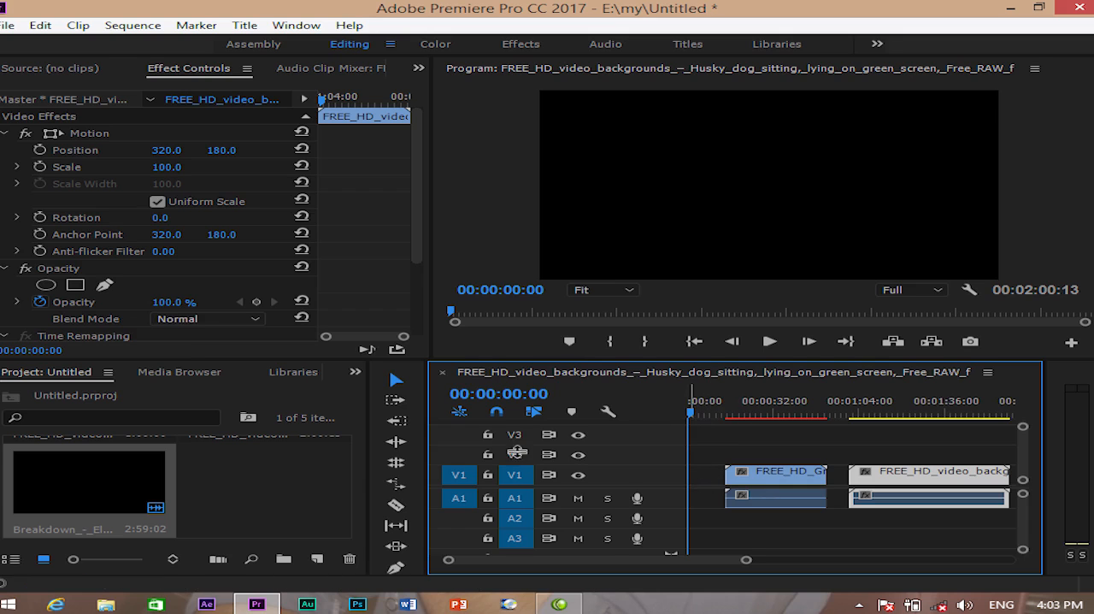
{"action": "left_click", "coordinate": [41, 25]}
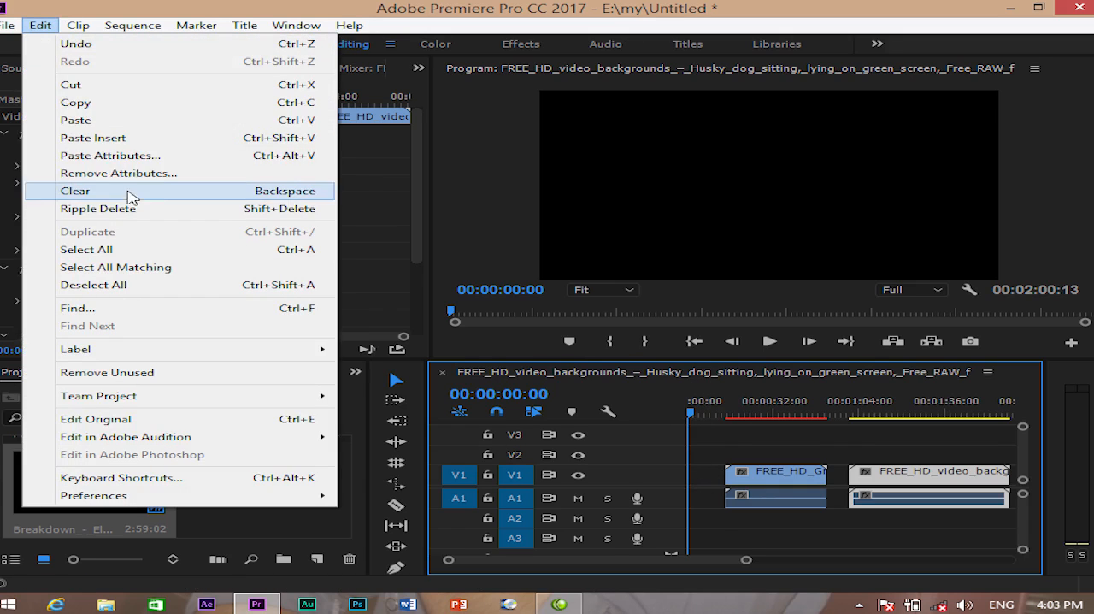
{"action": "left_click", "coordinate": [97, 124]}
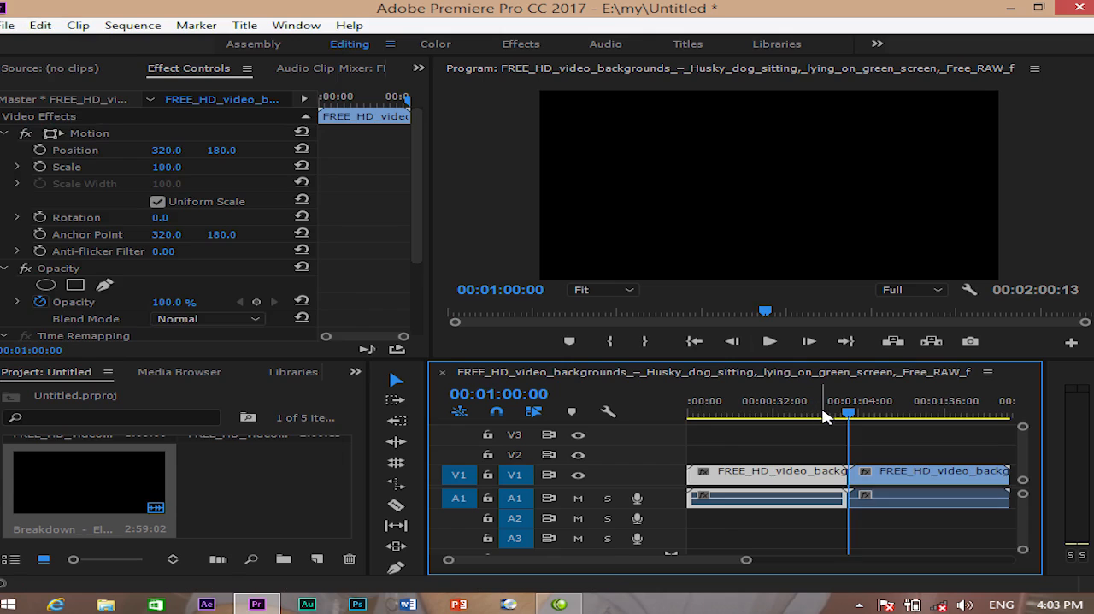
{"action": "key", "text": "minus"}
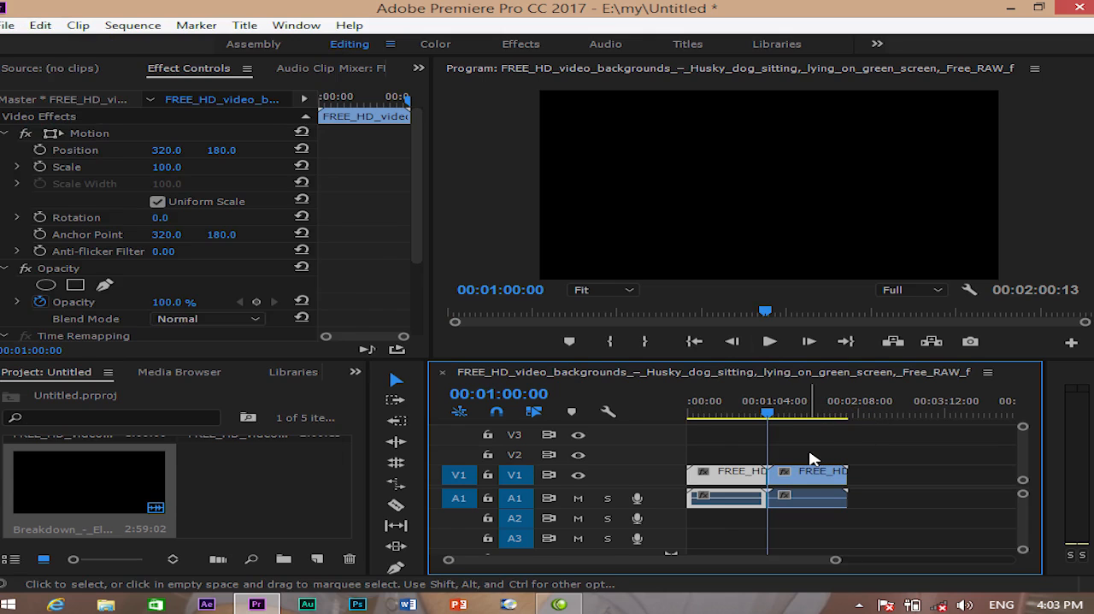
{"action": "key", "text": "ctrl+z"}
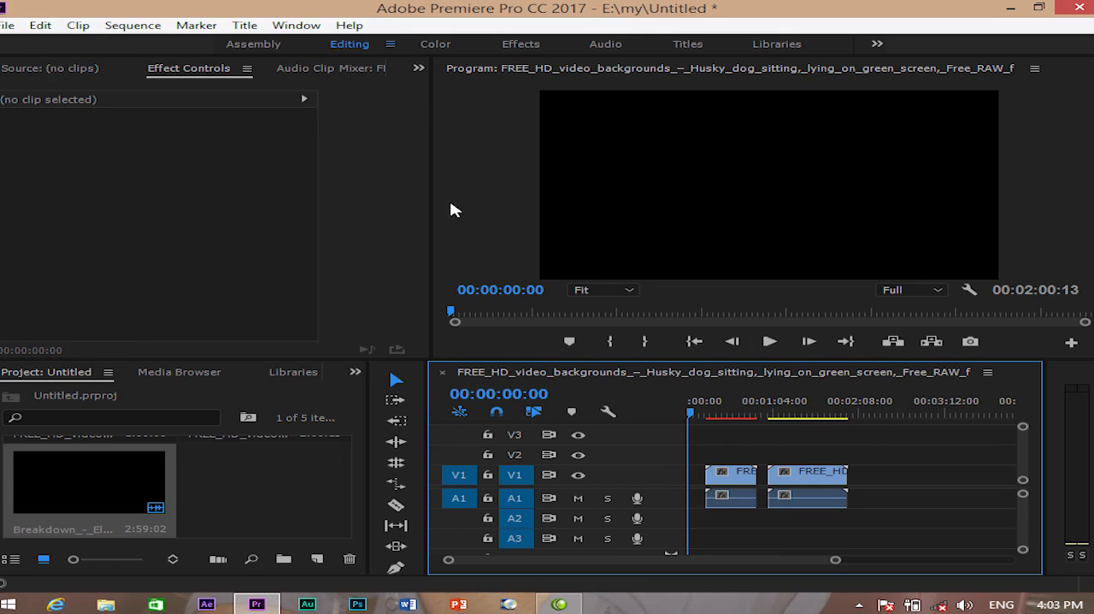
- Use Paste Insert to add the copied husky clip at 00:00:00:00 and again at 00:01:54:09
{"action": "left_click", "coordinate": [39, 24]}
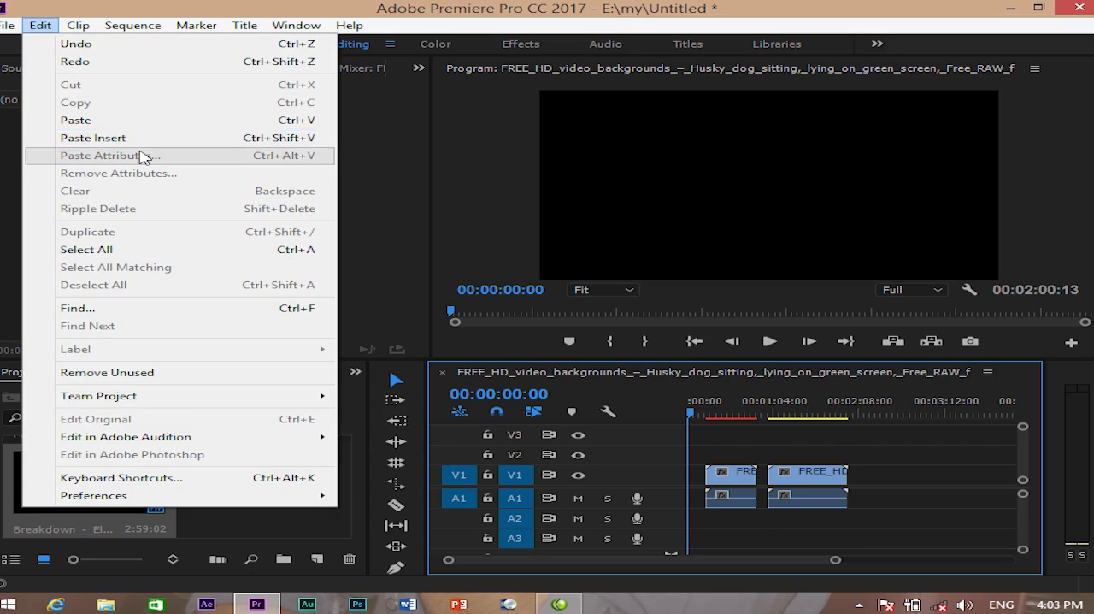
{"action": "left_click", "coordinate": [111, 138]}
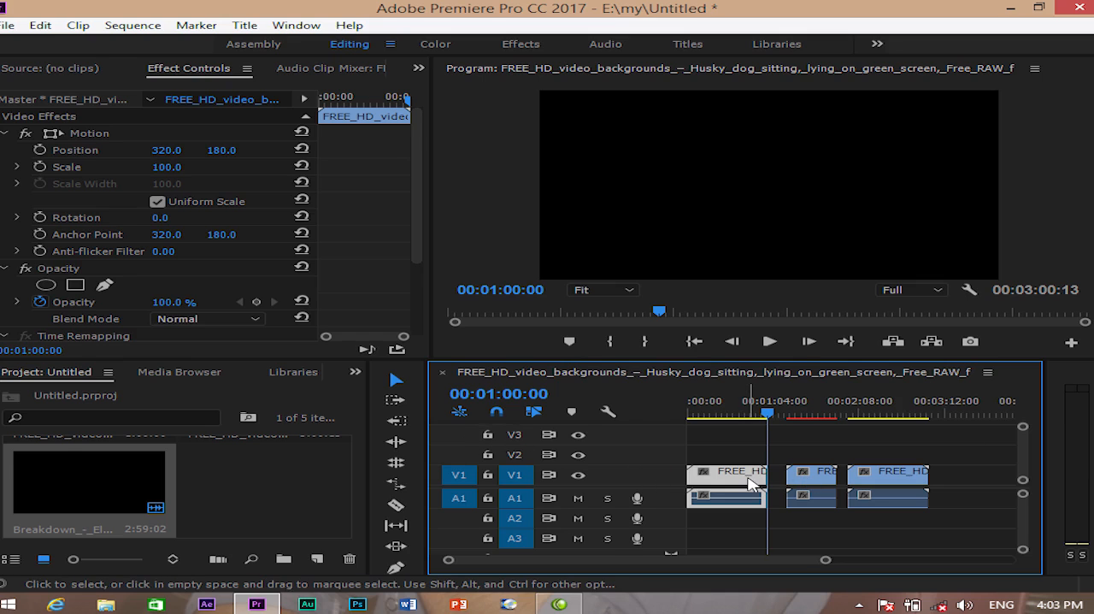
{"action": "left_click_drag", "start_coordinate": [766, 413], "coordinate": [843, 443]}
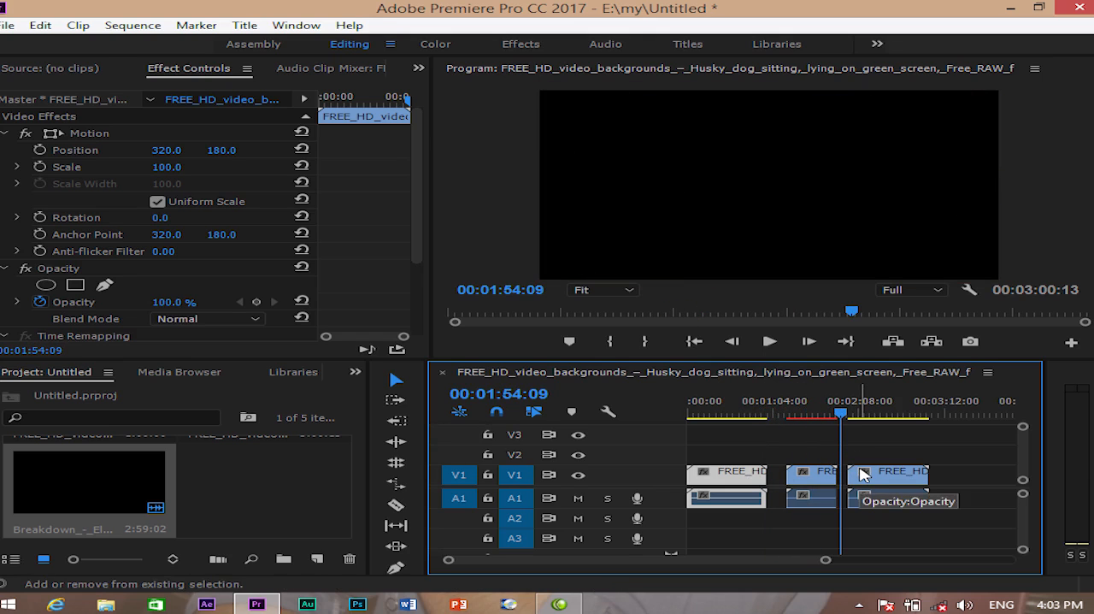
{"action": "left_click", "coordinate": [40, 25]}
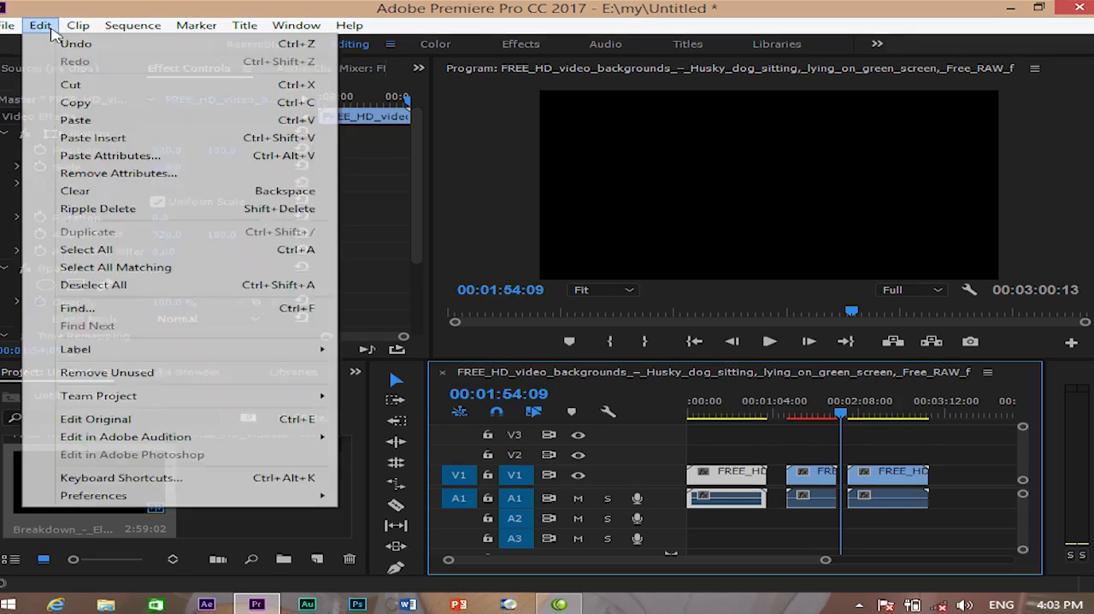
{"action": "left_click", "coordinate": [94, 138]}
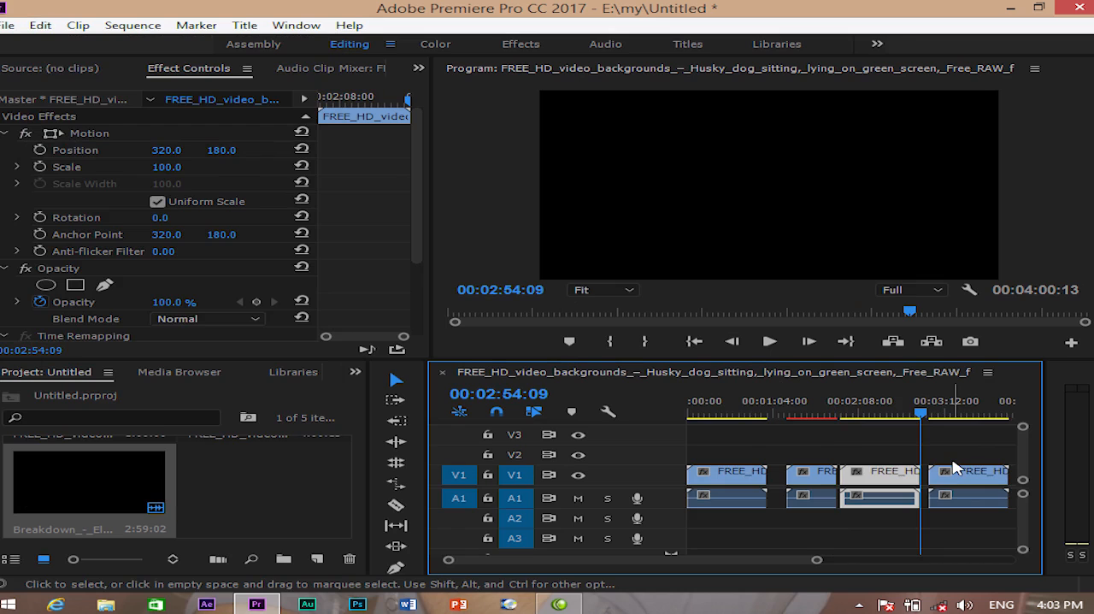
- Paste the copied husky clip at 00:02:54:09 over the following clip, inspect the overlap, and undo the paste
{"action": "key", "text": "ctrl+v"}
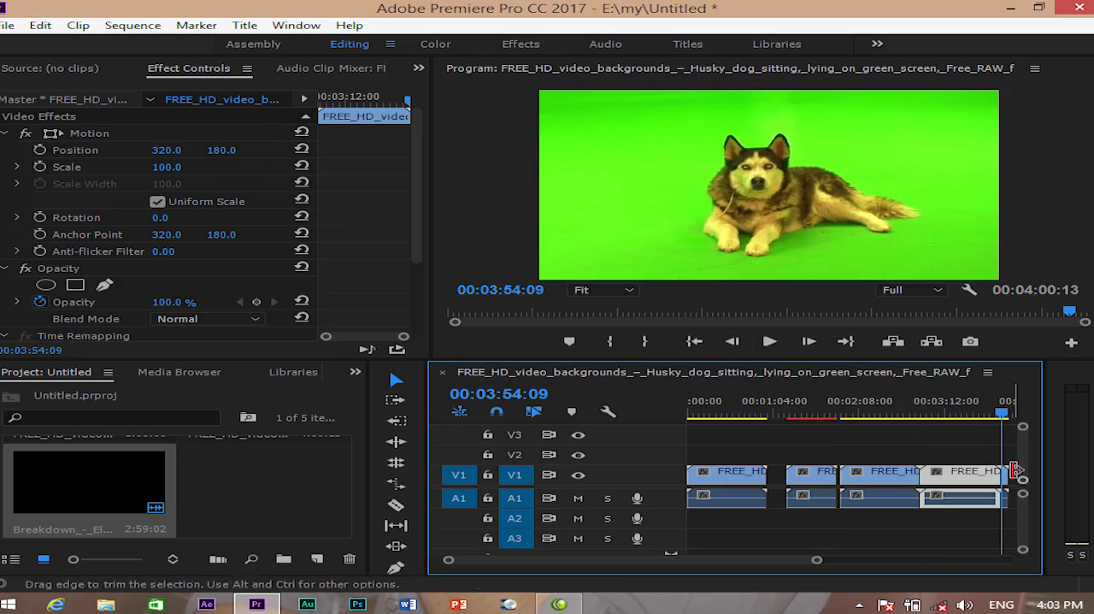
{"action": "key", "text": "minus"}
{"action": "key", "text": "minus"}
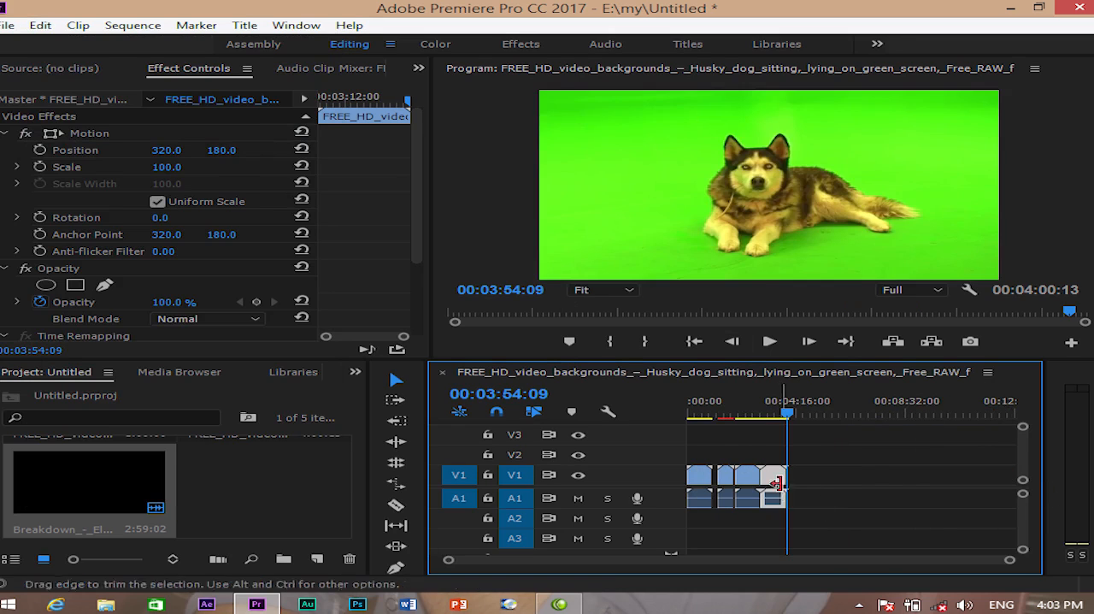
{"action": "key", "text": "equal"}
{"action": "key", "text": "equal"}
{"action": "key", "text": "equal"}
{"action": "key", "text": "equal"}
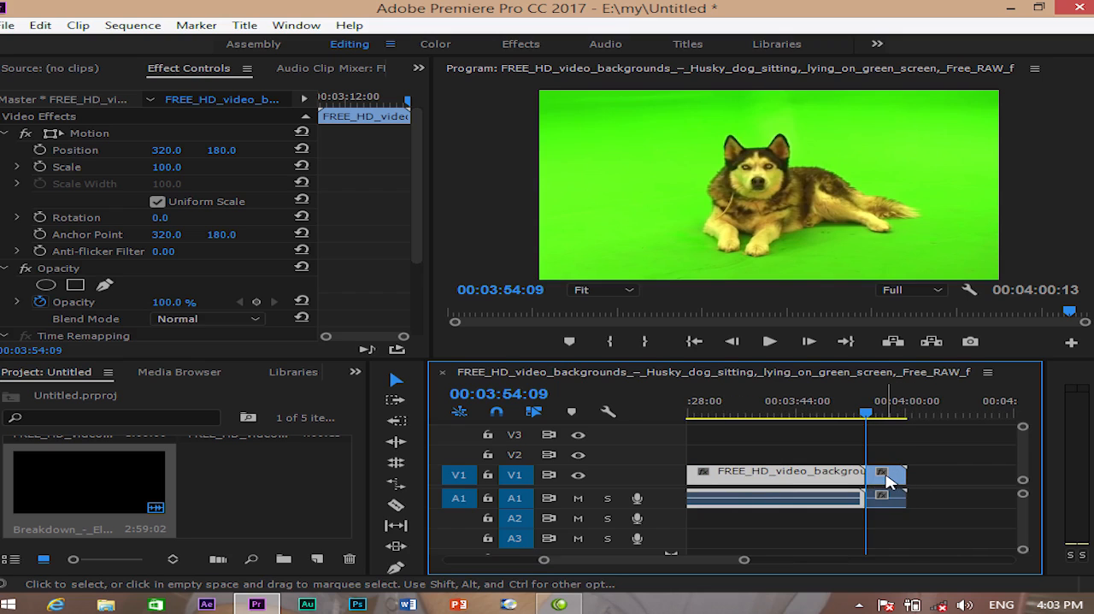
{"action": "key", "text": "ctrl+z"}
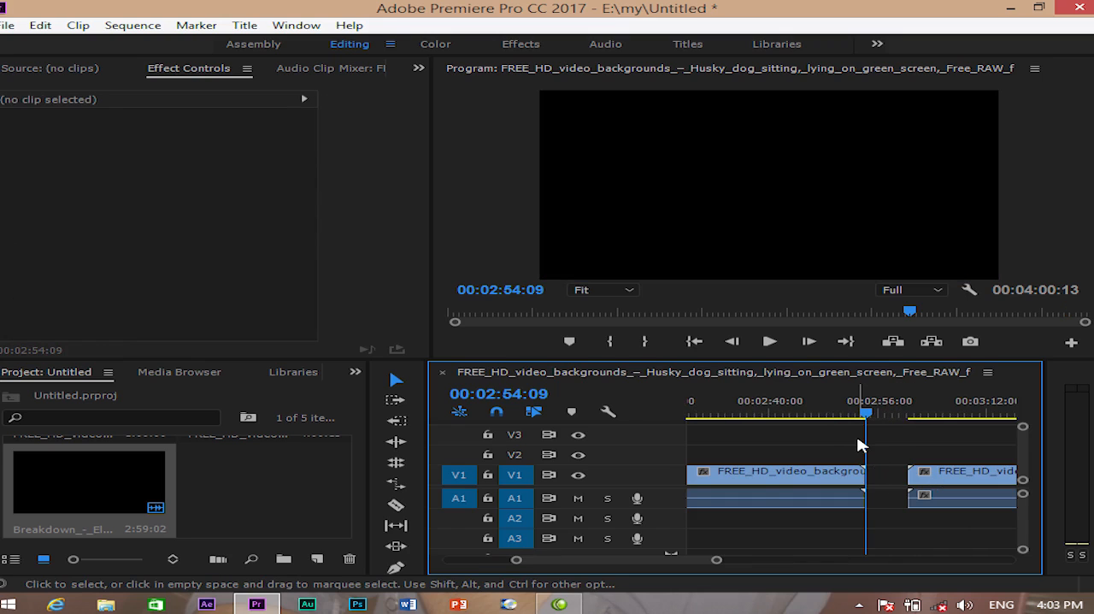
- Move the playhead to 00:00:38:16 and delete all the clips from the timeline
{"action": "key", "text": "minus"}
{"action": "key", "text": "minus"}
{"action": "key", "text": "minus"}
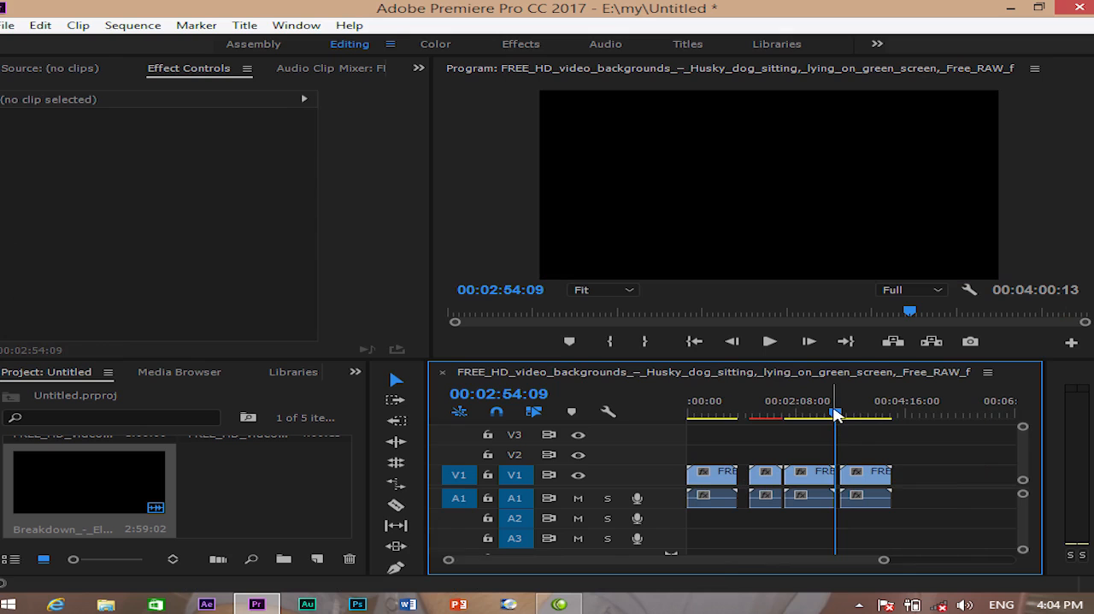
{"action": "left_click_drag", "start_coordinate": [841, 418], "coordinate": [720, 415]}
{"action": "left_click_drag", "start_coordinate": [916, 475], "coordinate": [701, 505]}
{"action": "key", "text": "Delete"}
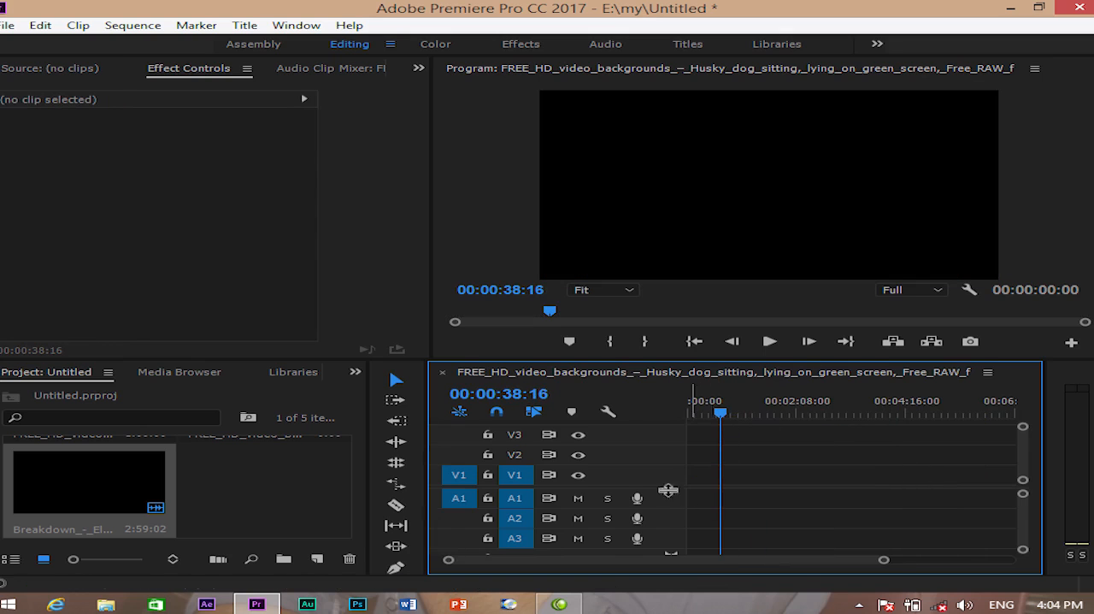
{"action": "left_click", "coordinate": [40, 24]}
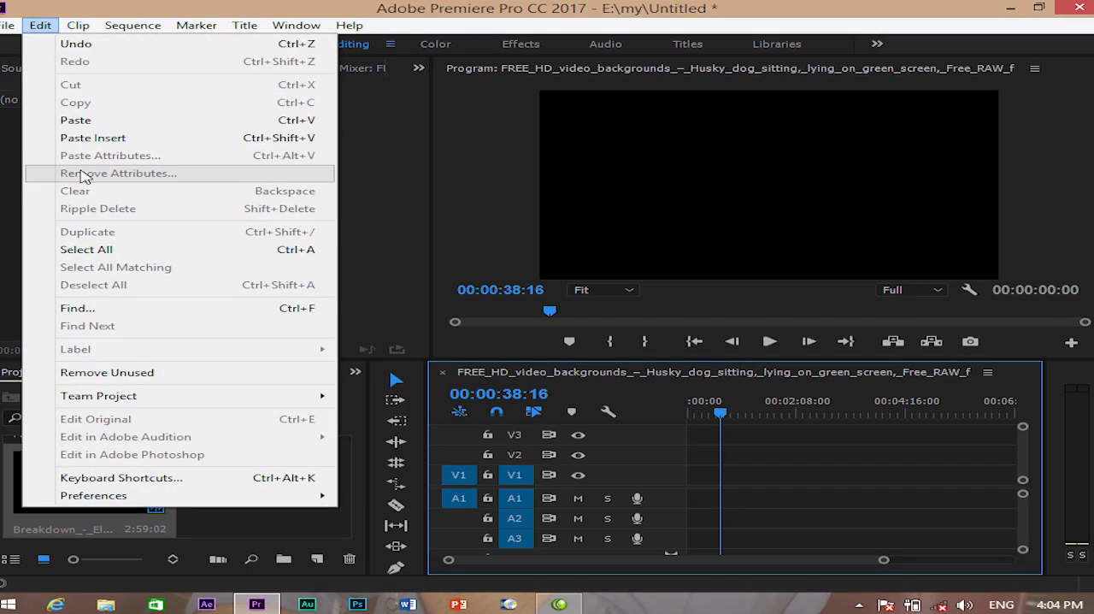
{"action": "left_click", "coordinate": [763, 447]}
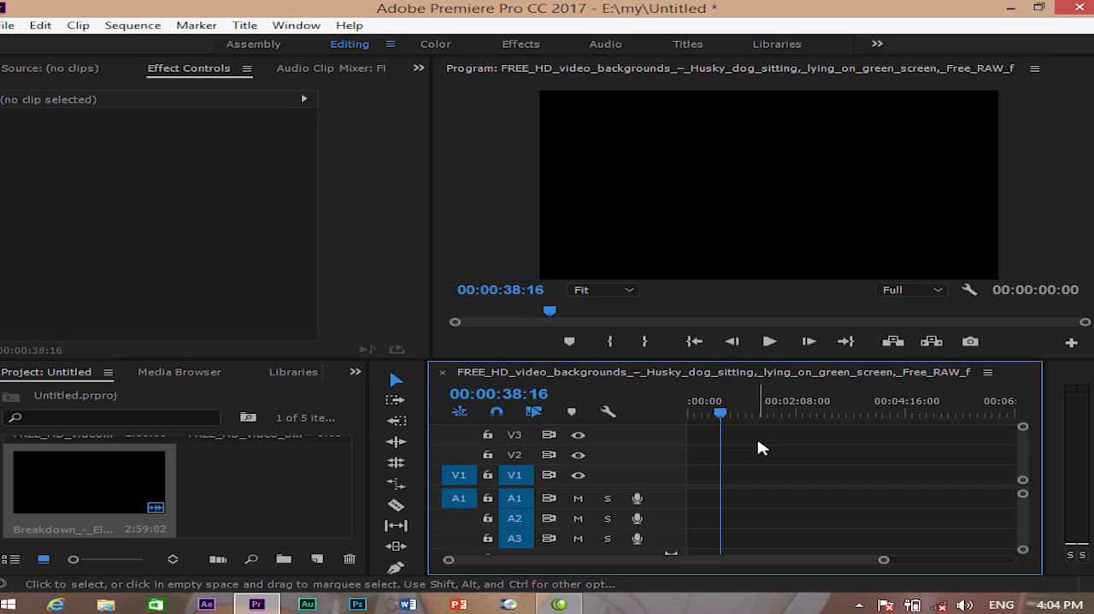
- Move the playhead to 00:00:00:00 and browse the hemat (D:) drive for media to import
{"action": "left_click_drag", "start_coordinate": [721, 413], "coordinate": [382, 429]}
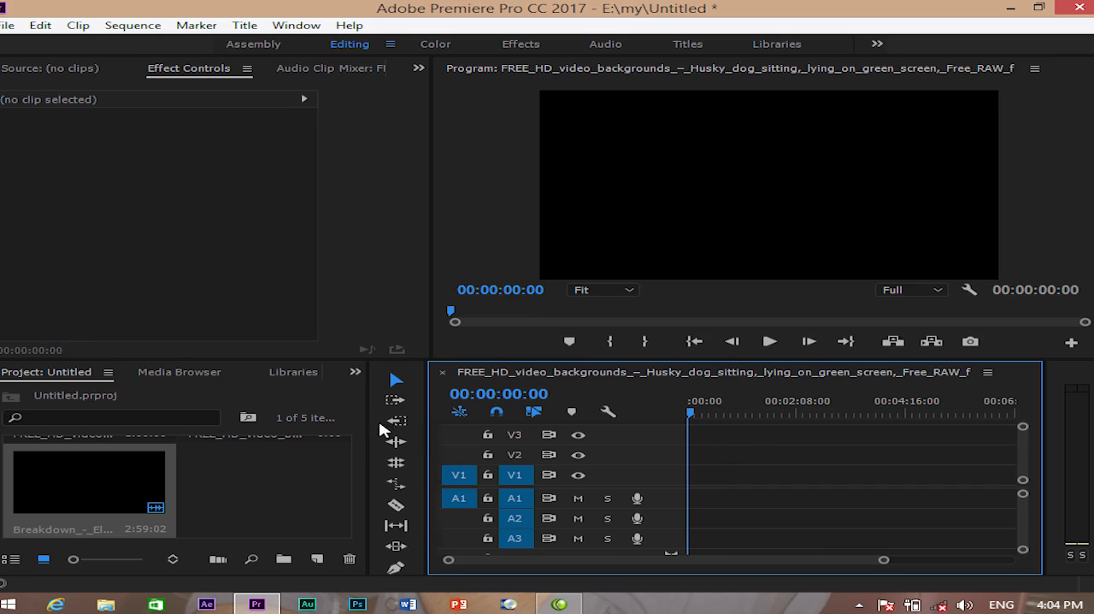
{"action": "double_click", "coordinate": [286, 498]}
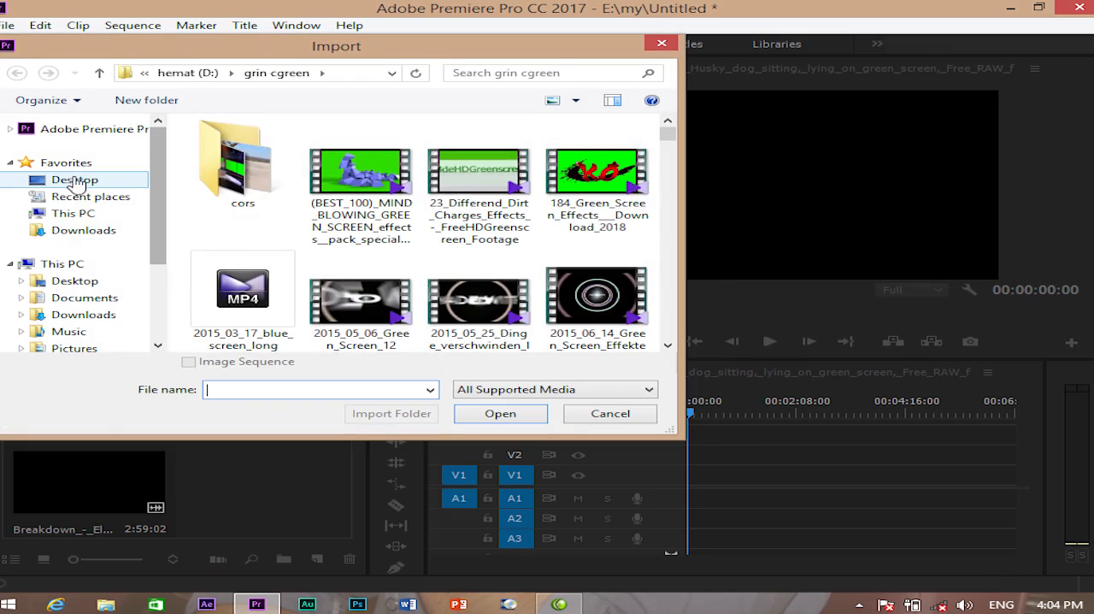
{"action": "left_click", "coordinate": [75, 181]}
{"action": "double_click", "coordinate": [266, 186]}
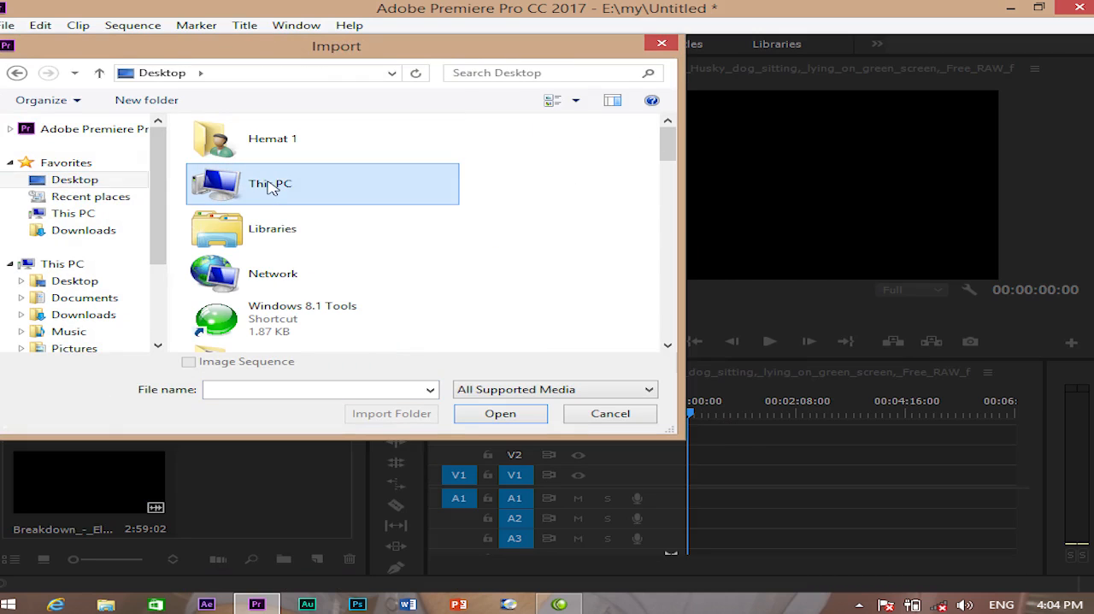
{"action": "left_click_drag", "start_coordinate": [666, 180], "coordinate": [660, 279]}
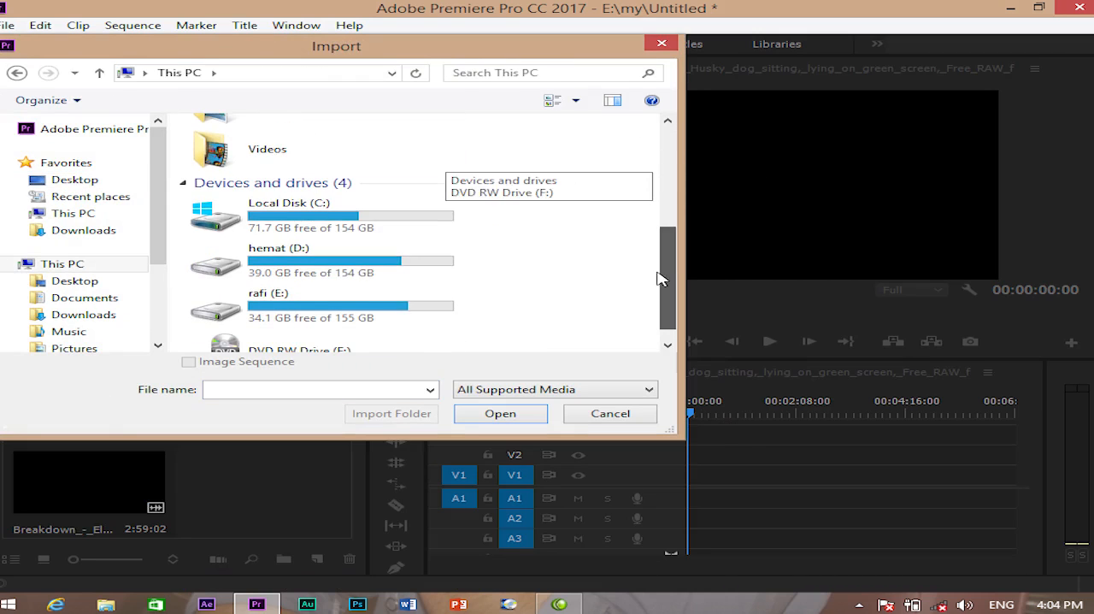
{"action": "double_click", "coordinate": [246, 268]}
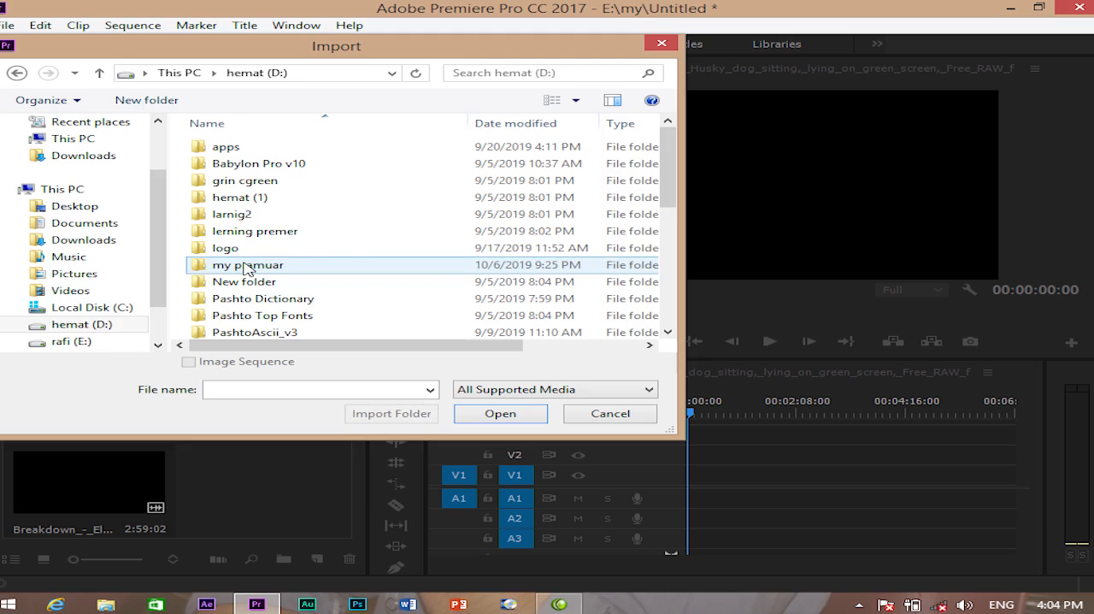
- Import the Dard_Dilo_Ke_1080p_HD_Full_Song video from the hand folder on the rafi (E:) drive
{"action": "left_click", "coordinate": [16, 72]}
{"action": "scroll", "coordinate": [337, 269], "scroll_direction": "down", "scroll_amount": 2}
{"action": "double_click", "coordinate": [328, 286]}
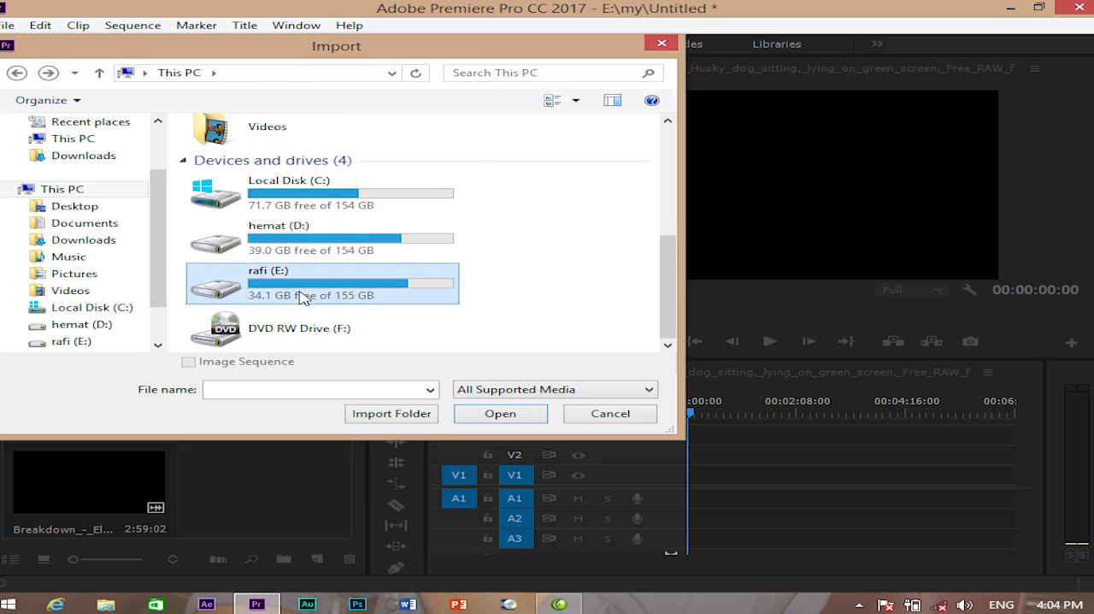
{"action": "double_click", "coordinate": [229, 201]}
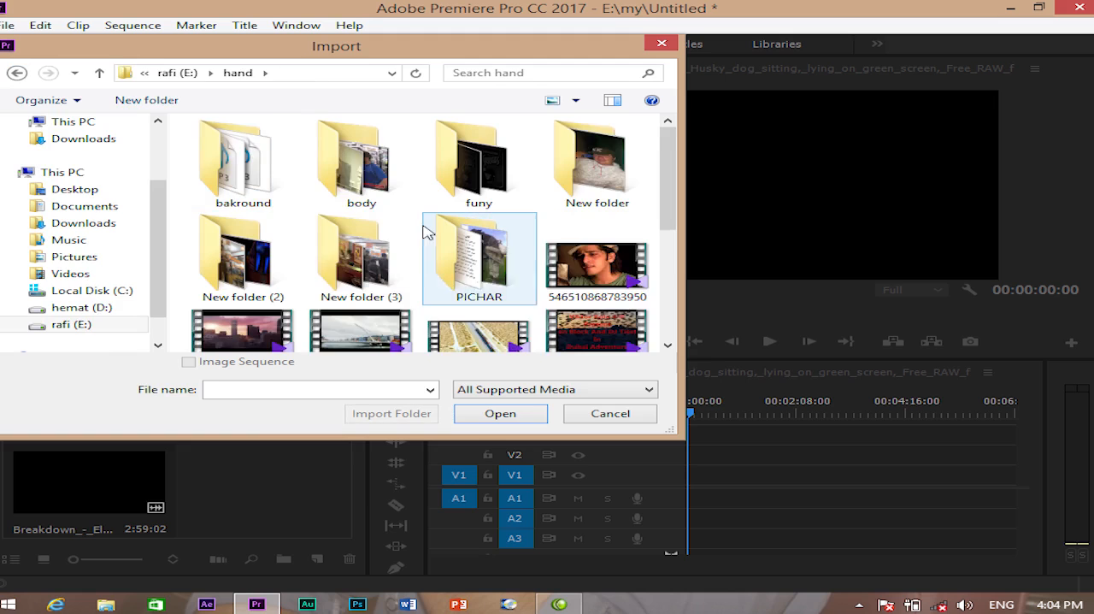
{"action": "scroll", "coordinate": [462, 282], "scroll_direction": "down", "scroll_amount": 1}
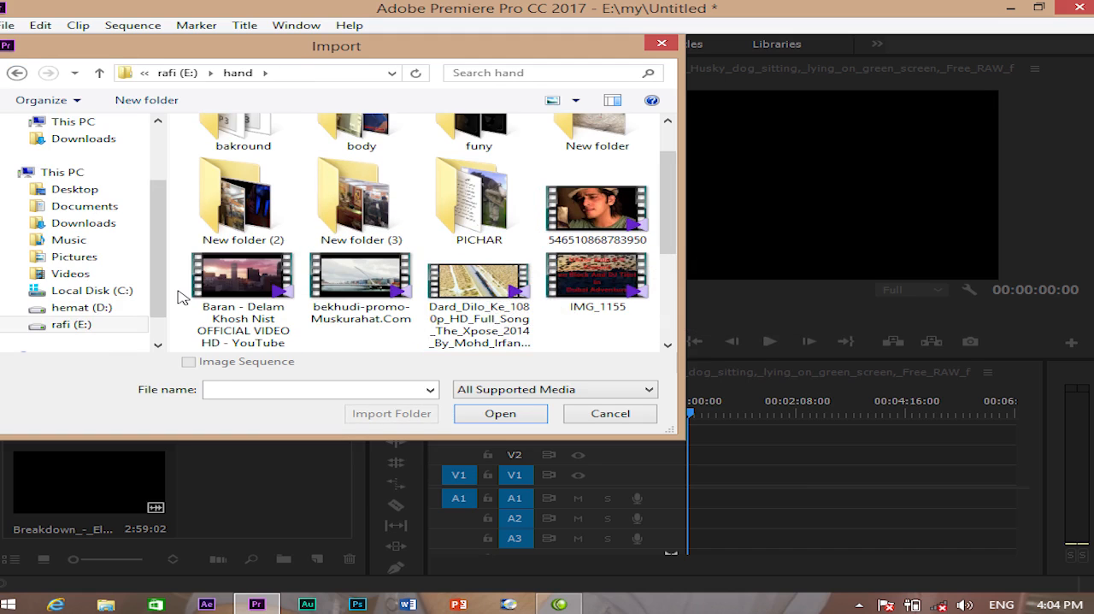
{"action": "left_click", "coordinate": [490, 293]}
{"action": "left_click", "coordinate": [523, 416]}
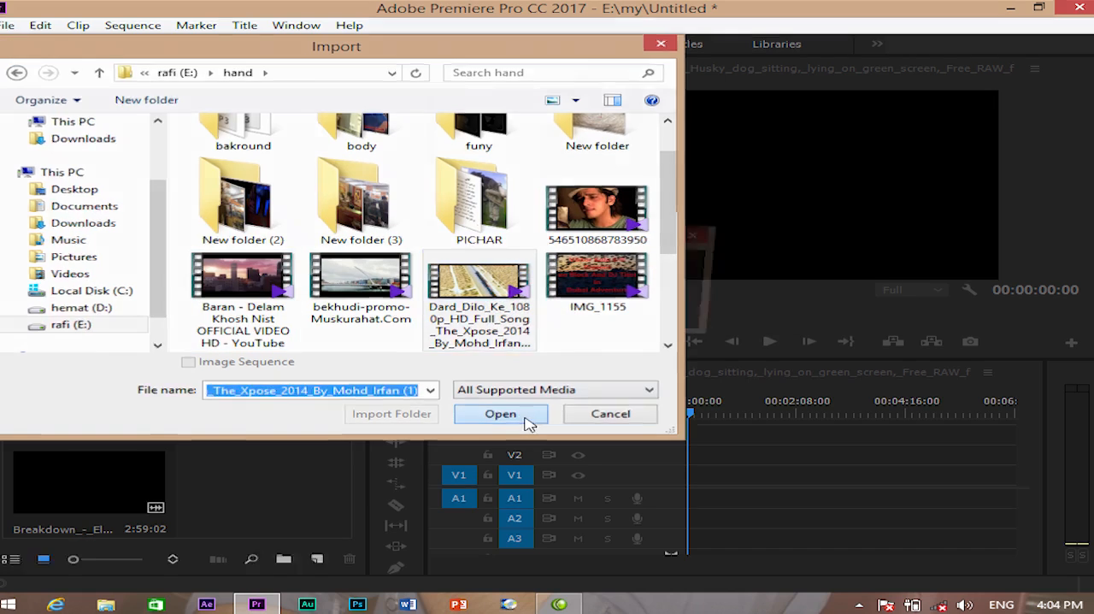
- Place the imported song clip at the start of V1 with sequence settings changed to match, and move the playhead to 00:00:21:21
{"action": "left_click_drag", "start_coordinate": [348, 465], "coordinate": [675, 473]}
{"action": "left_click", "coordinate": [610, 337]}
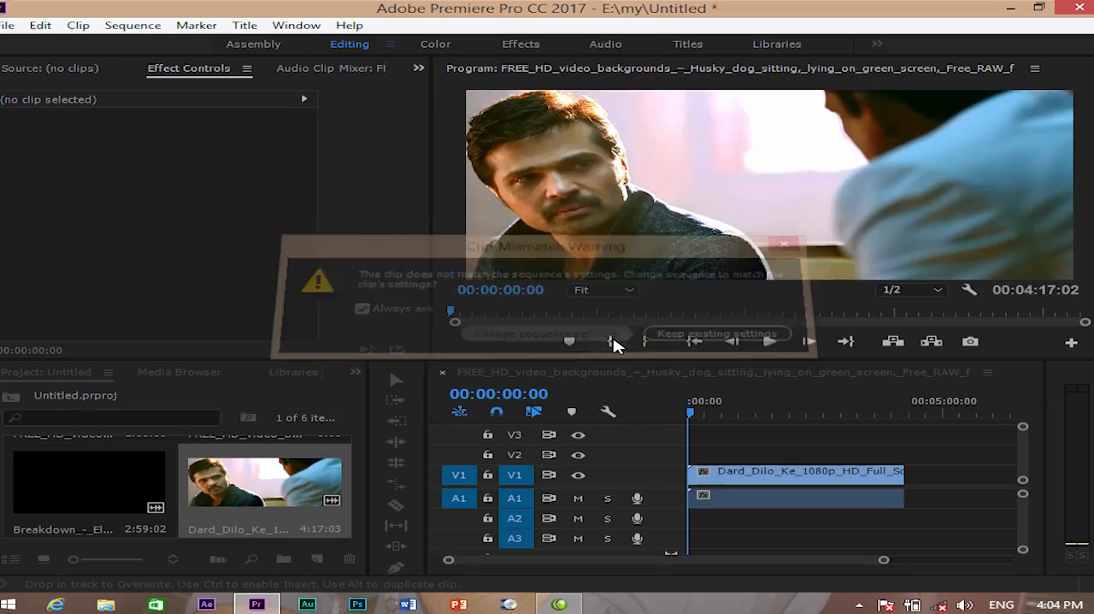
{"action": "left_click", "coordinate": [695, 417]}
{"action": "left_click_drag", "start_coordinate": [695, 417], "coordinate": [706, 416]}
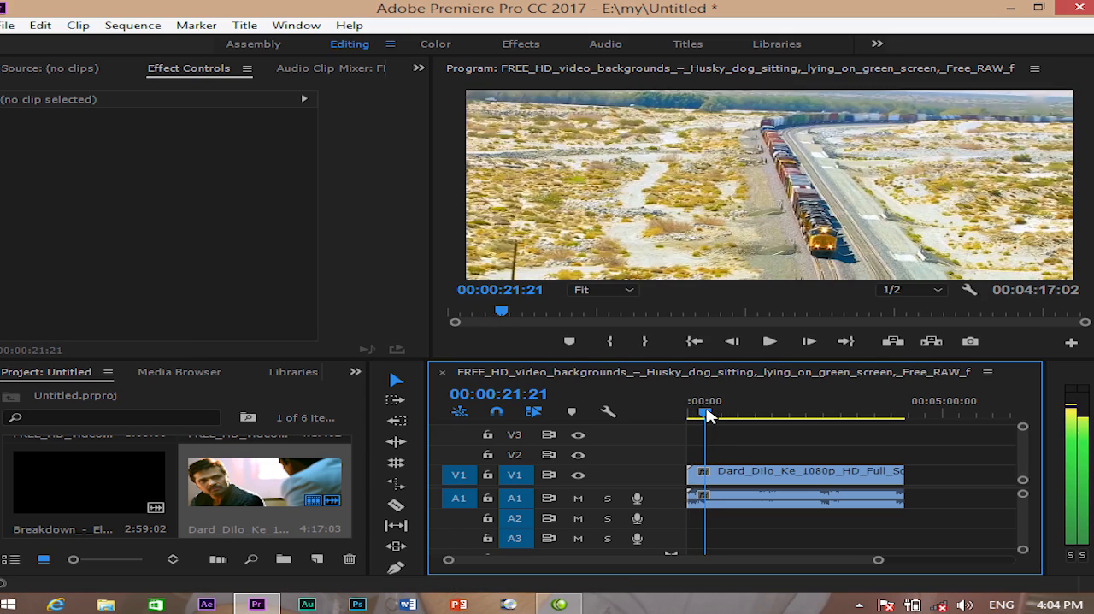
- Cut the song clip with the Razor tool at the playhead and at four more points after it
{"action": "key", "text": "c"}
{"action": "left_click", "coordinate": [705, 477]}
{"action": "left_click", "coordinate": [719, 478]}
{"action": "left_click", "coordinate": [741, 476]}
{"action": "left_click", "coordinate": [757, 476]}
{"action": "left_click", "coordinate": [773, 476]}
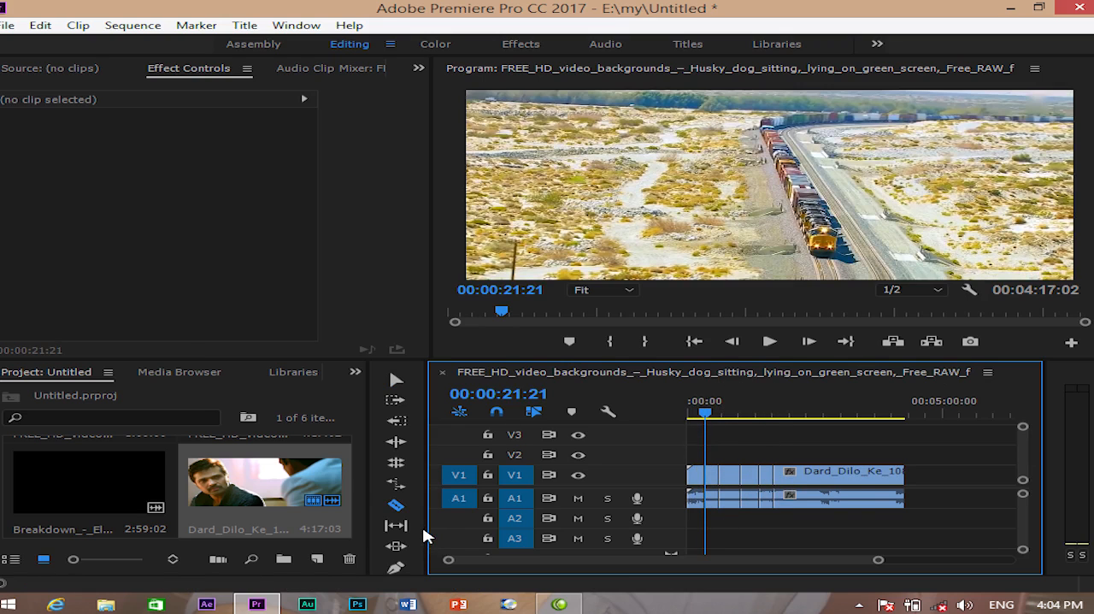
- Cut the song clip with the Razor tool at 00:00:25:02 and at 00:00:18:08
{"action": "key", "text": "equal"}
{"action": "key", "text": "equal"}
{"action": "left_click", "coordinate": [778, 416]}
{"action": "left_click_drag", "start_coordinate": [778, 417], "coordinate": [773, 418]}
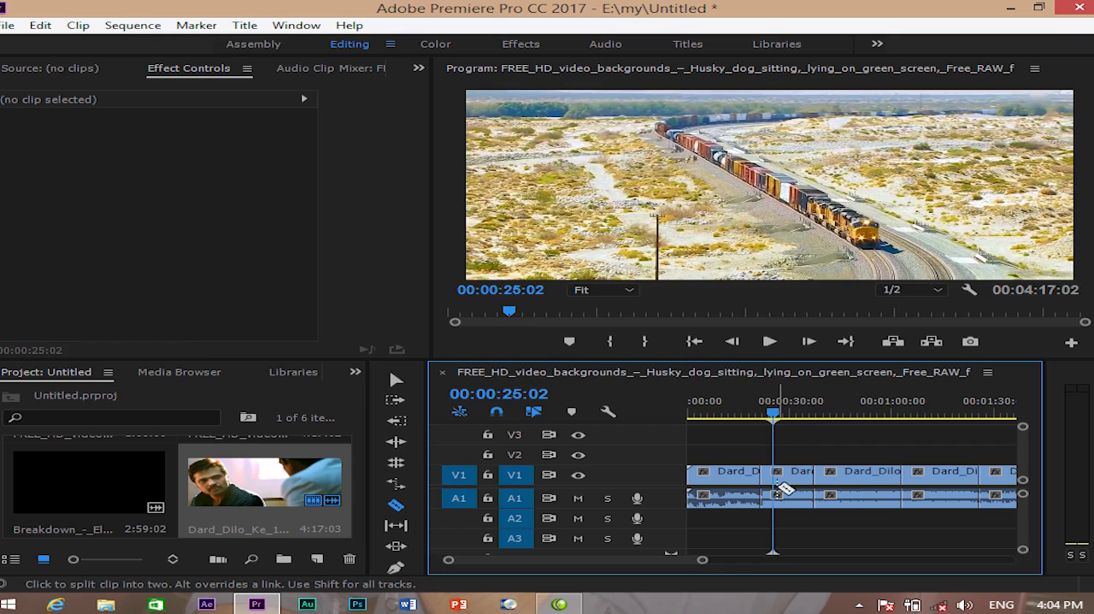
{"action": "left_click", "coordinate": [761, 417]}
{"action": "left_click_drag", "start_coordinate": [762, 416], "coordinate": [749, 422]}
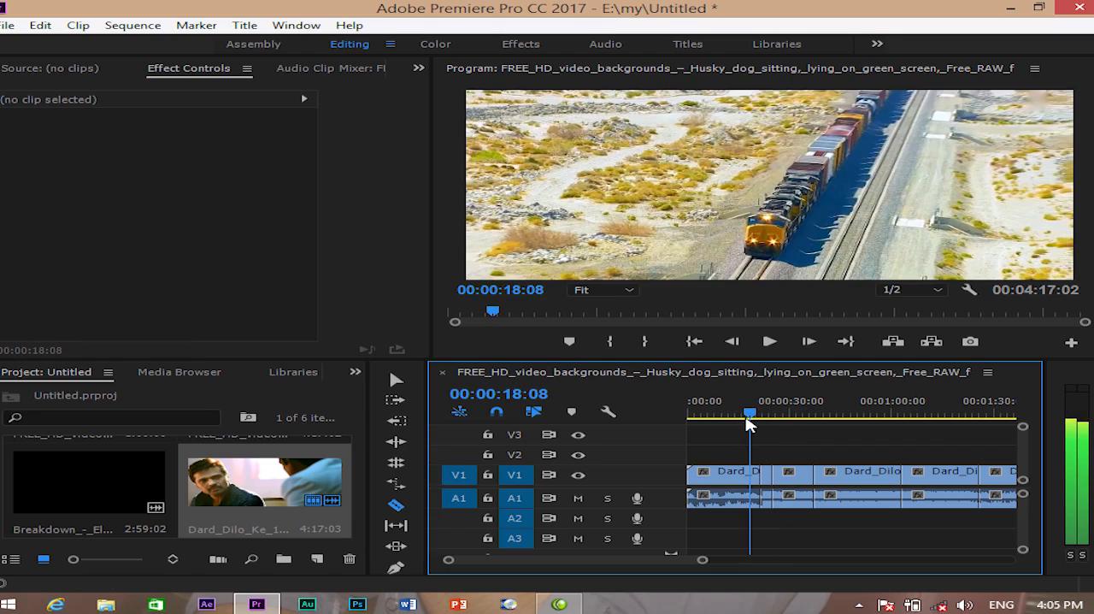
{"action": "left_click", "coordinate": [749, 478]}
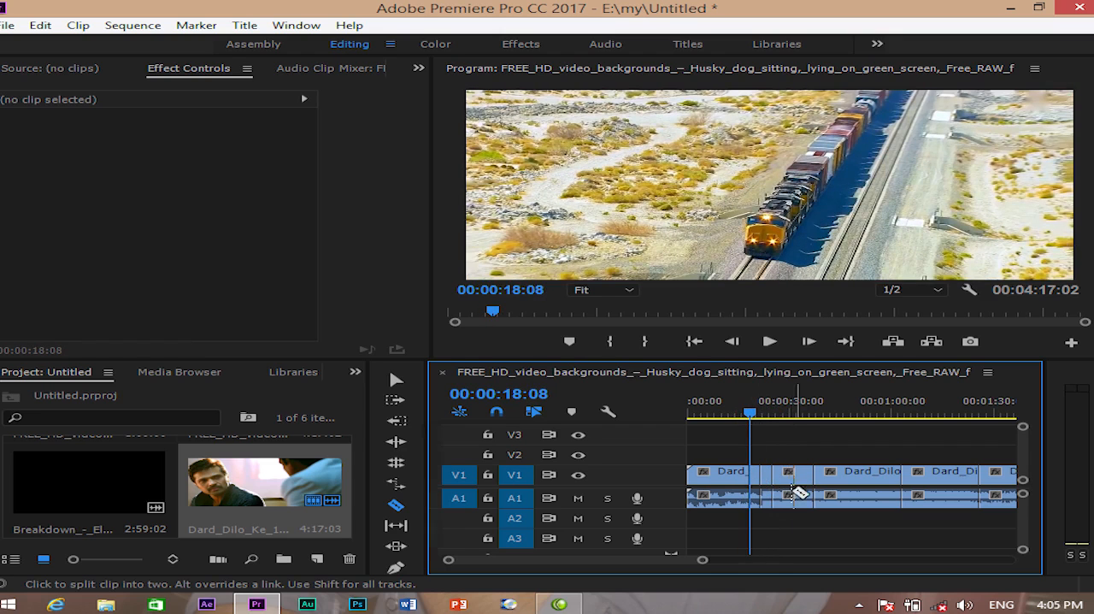
- Delete the surrounding song segments, keeping only the two short ones between 00:00:18:08 and 00:00:25:02
{"action": "key", "text": "v"}
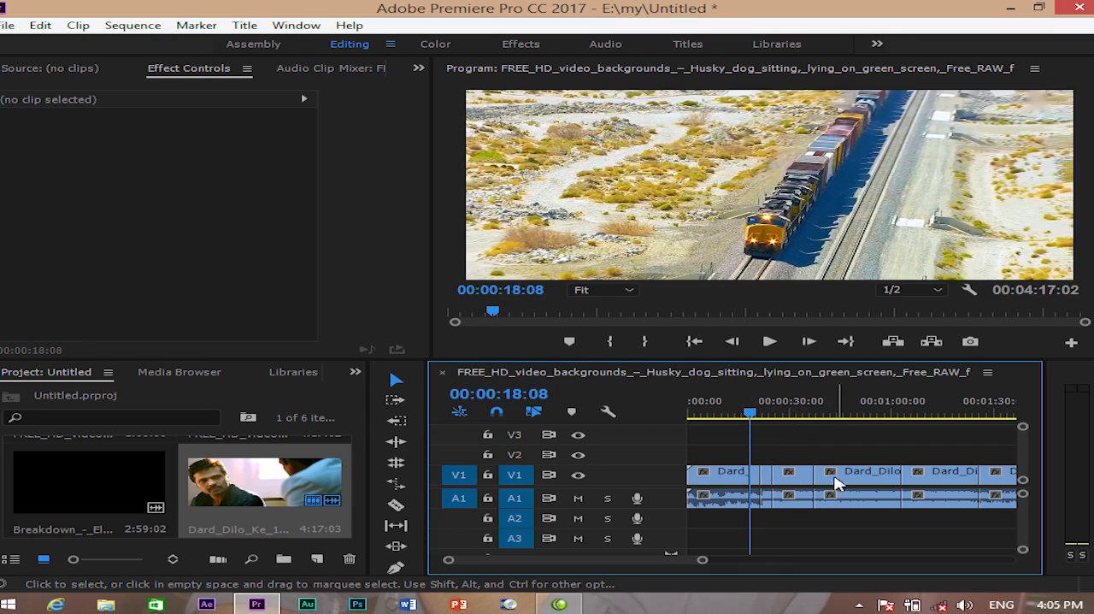
{"action": "left_click", "coordinate": [838, 483]}
{"action": "key", "text": "Delete"}
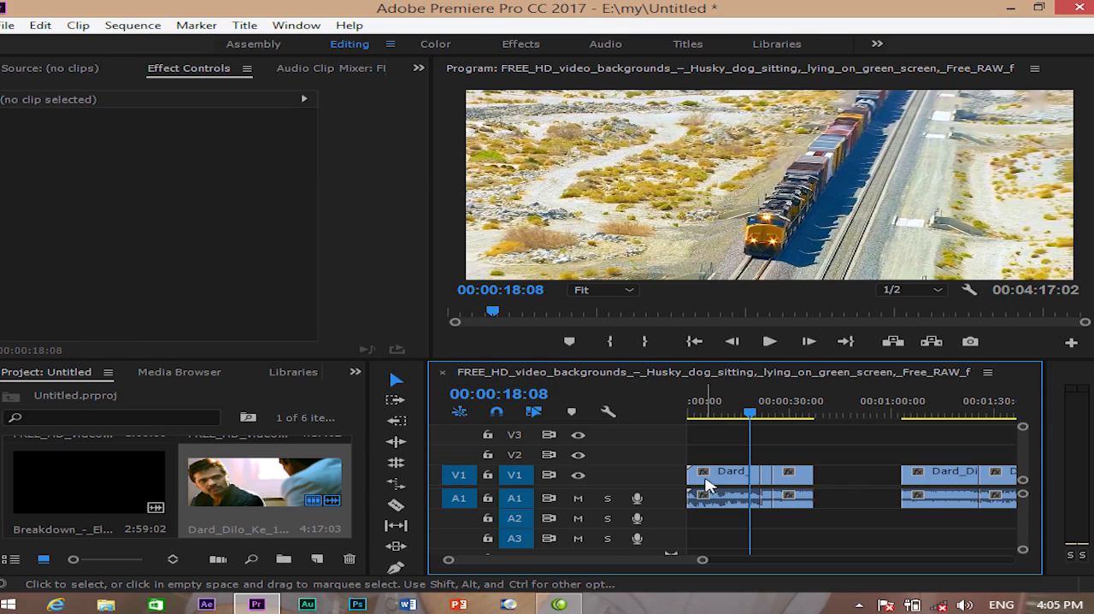
{"action": "left_click", "coordinate": [723, 483]}
{"action": "key", "text": "Delete"}
- Move the playhead to 00:00:20:06 and select the first of the two remaining segments
{"action": "mouse_move", "coordinate": [752, 420]}
{"action": "left_mouse_down"}
{"action": "mouse_move", "coordinate": [773, 418]}
{"action": "mouse_move", "coordinate": [756, 419]}
{"action": "left_mouse_up"}
{"action": "key", "text": "equal"}
{"action": "key", "text": "equal"}
{"action": "key", "text": "equal"}
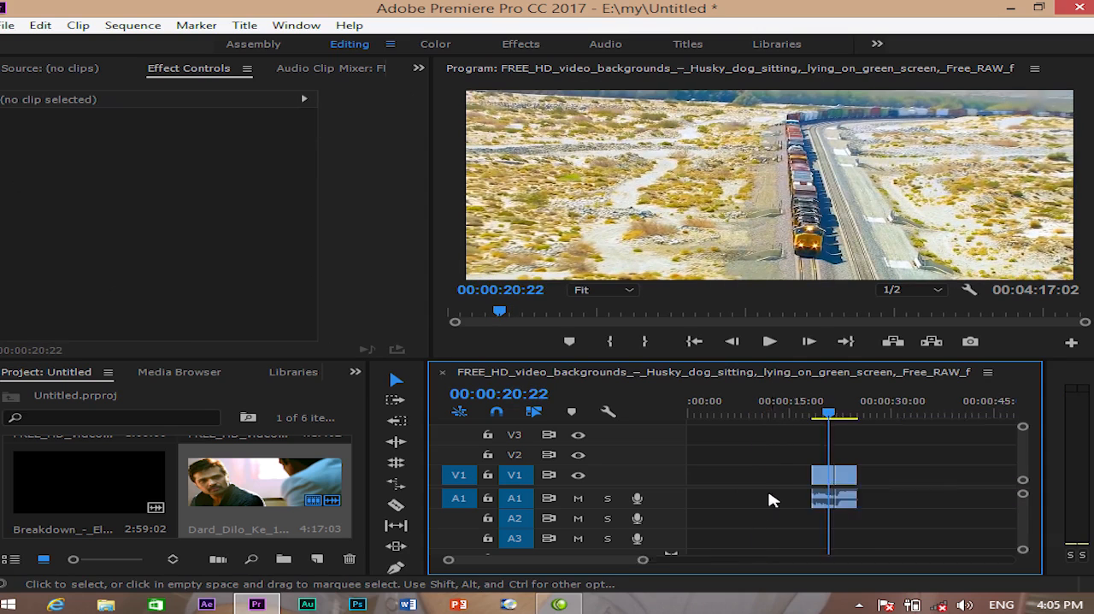
{"action": "left_click", "coordinate": [866, 481]}
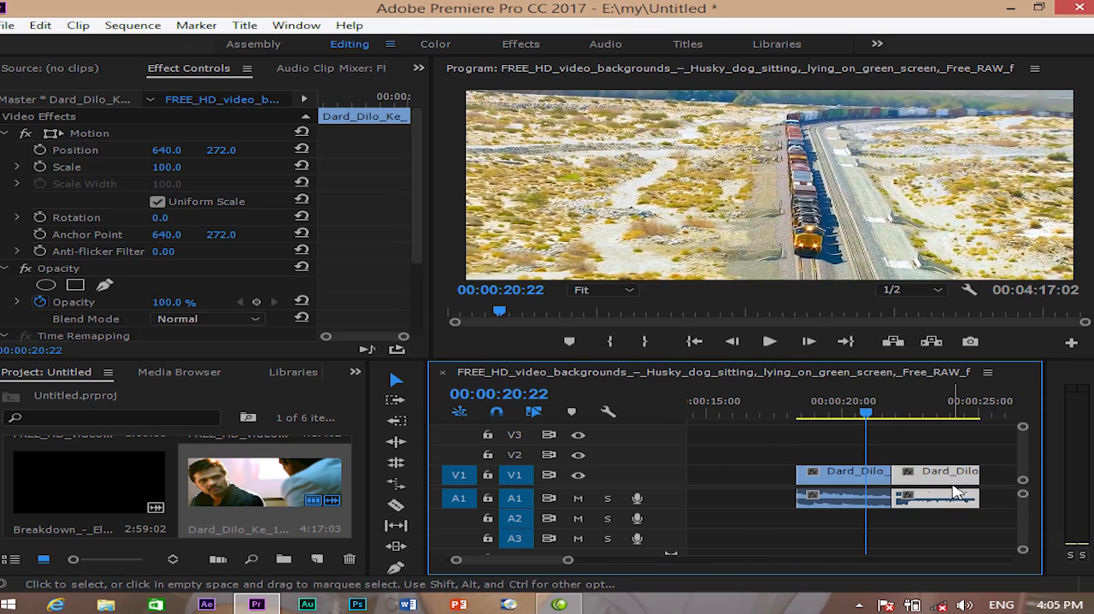
{"action": "left_click", "coordinate": [851, 417]}
{"action": "left_click", "coordinate": [870, 481]}
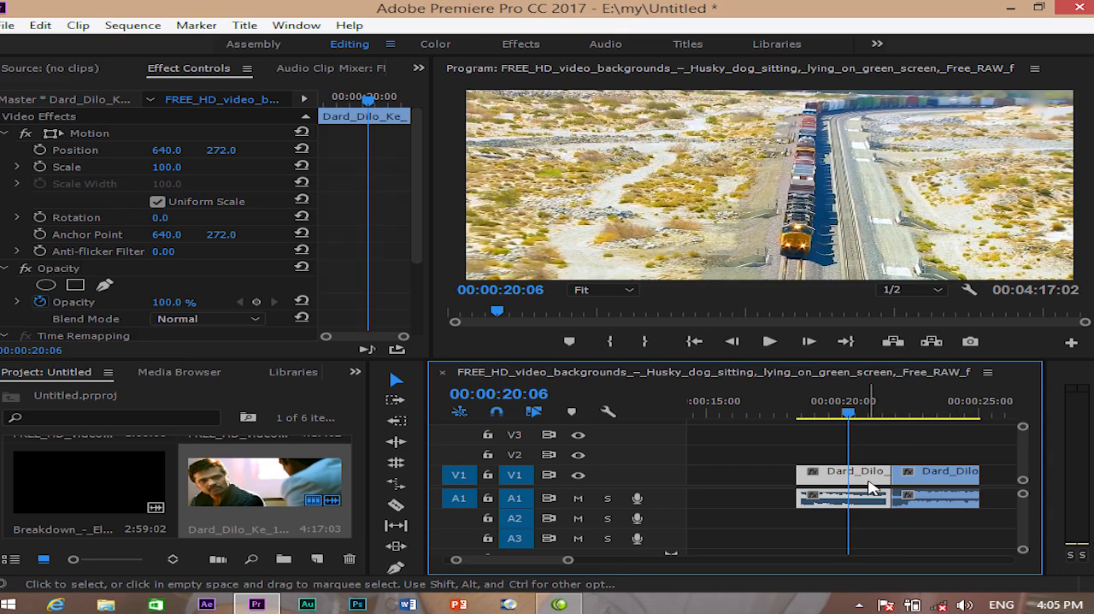
- Search the effects for "rgb" and apply RGB Curves to the first segment
{"action": "left_click", "coordinate": [354, 373]}
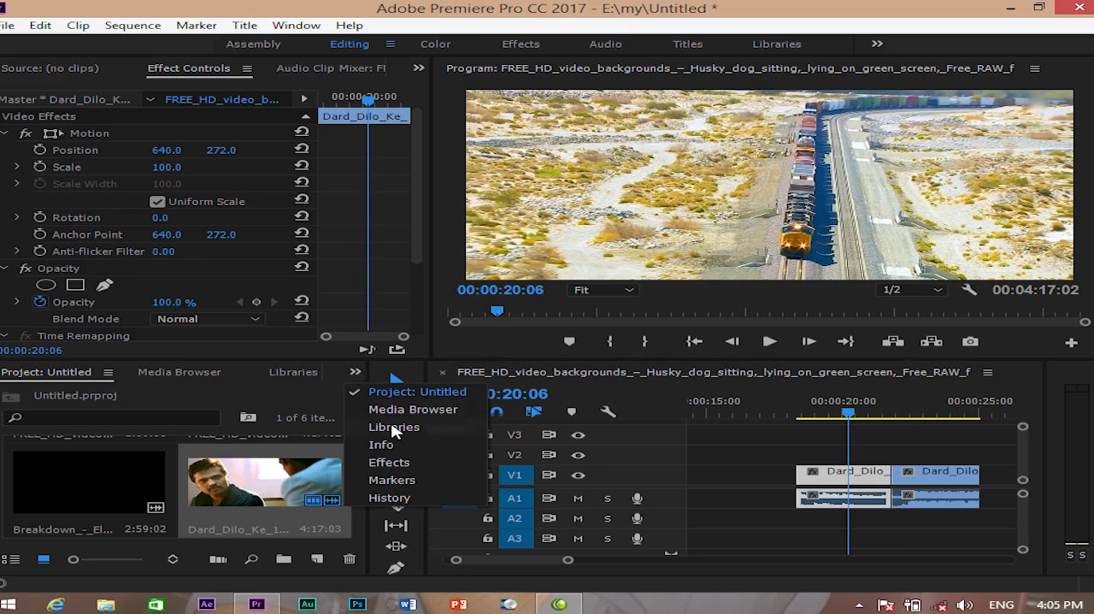
{"action": "left_click", "coordinate": [389, 461]}
{"action": "left_click", "coordinate": [72, 392]}
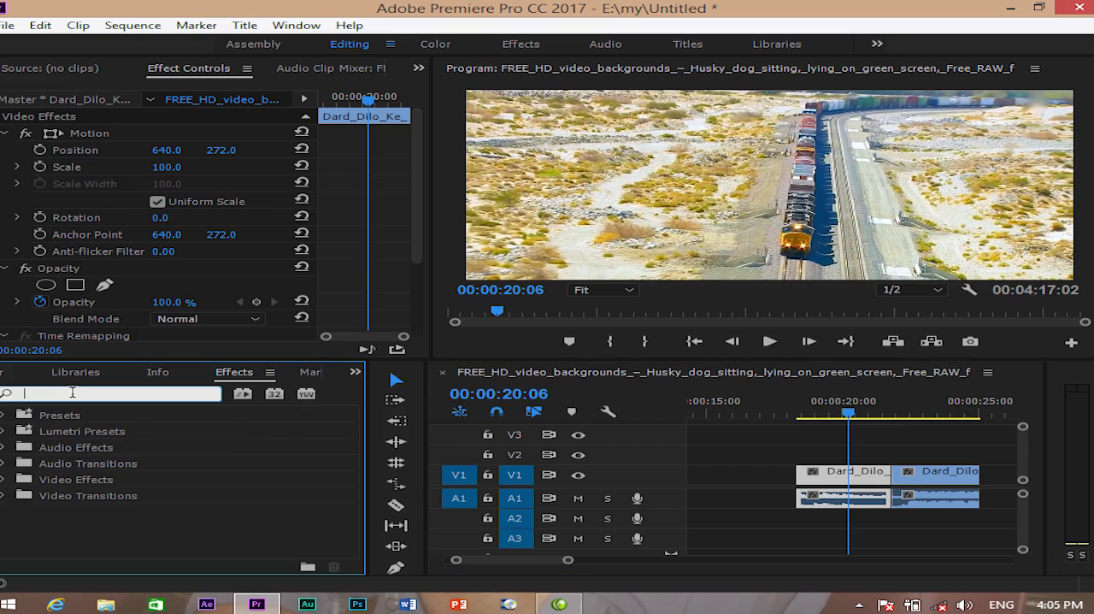
{"action": "type", "text": "r"}
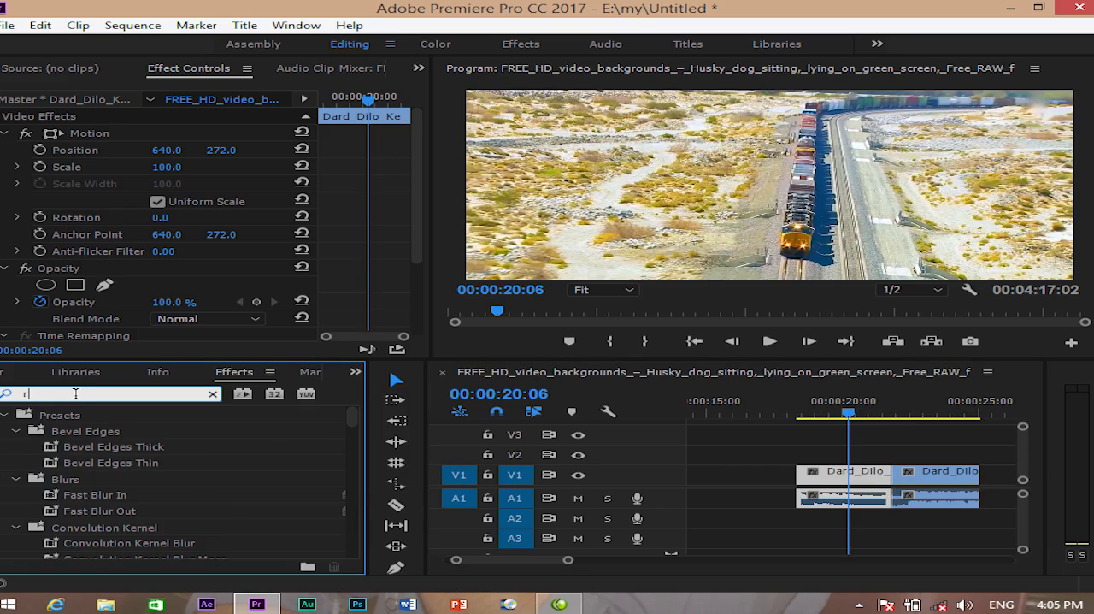
{"action": "type", "text": "gb"}
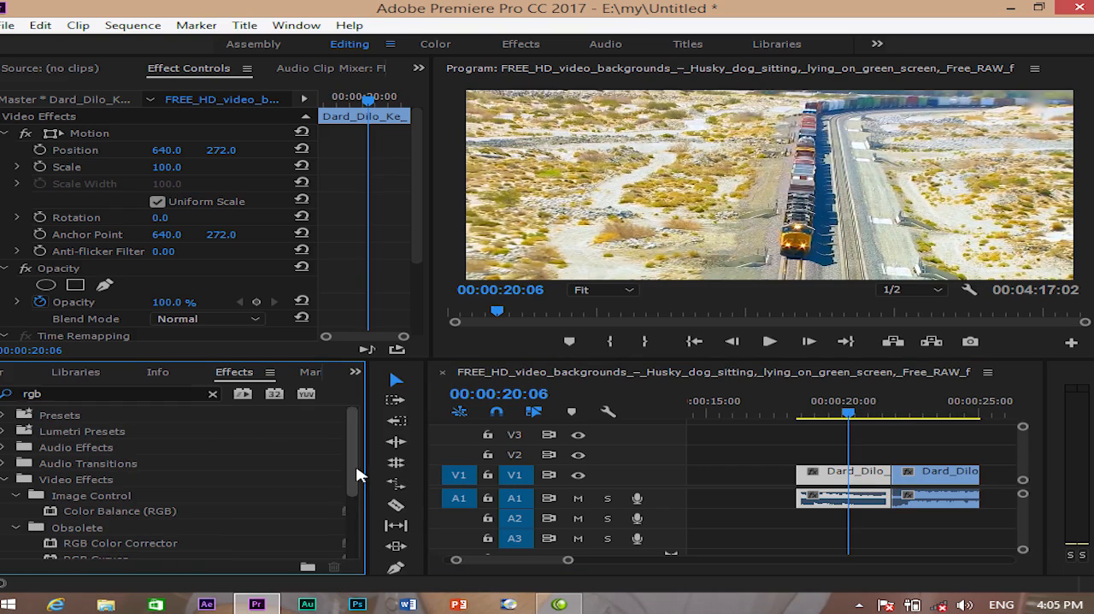
{"action": "left_click_drag", "start_coordinate": [357, 477], "coordinate": [357, 508]}
{"action": "left_click_drag", "start_coordinate": [85, 503], "coordinate": [820, 481]}
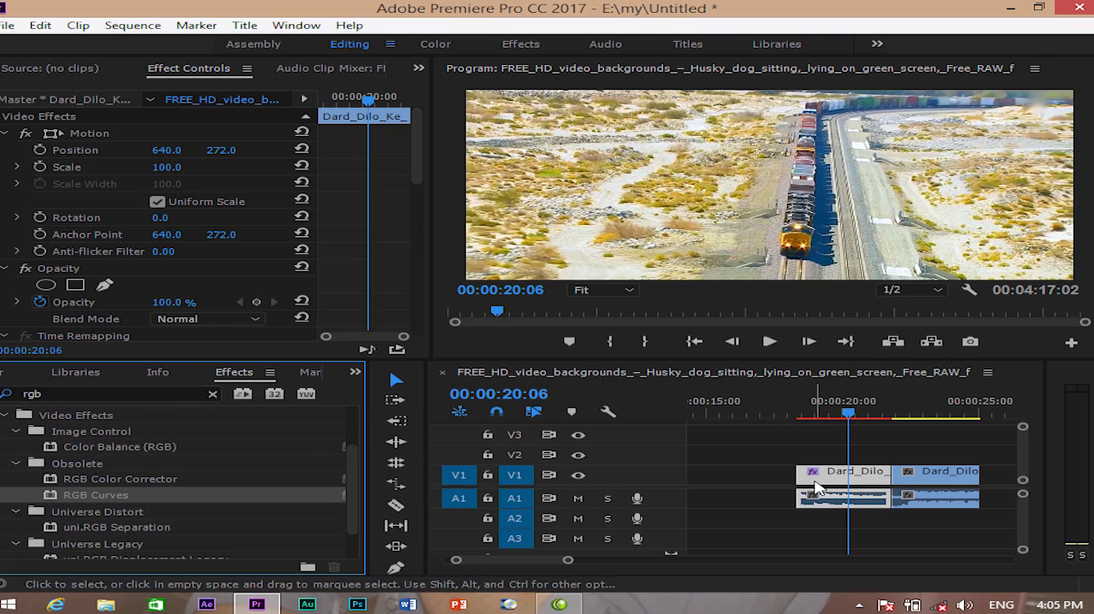
- Adjust the RGB Curves: add a midpoint on Red, raise Green, and lower Blue and Master for a yellow-green tint
{"action": "left_click_drag", "start_coordinate": [419, 166], "coordinate": [418, 289]}
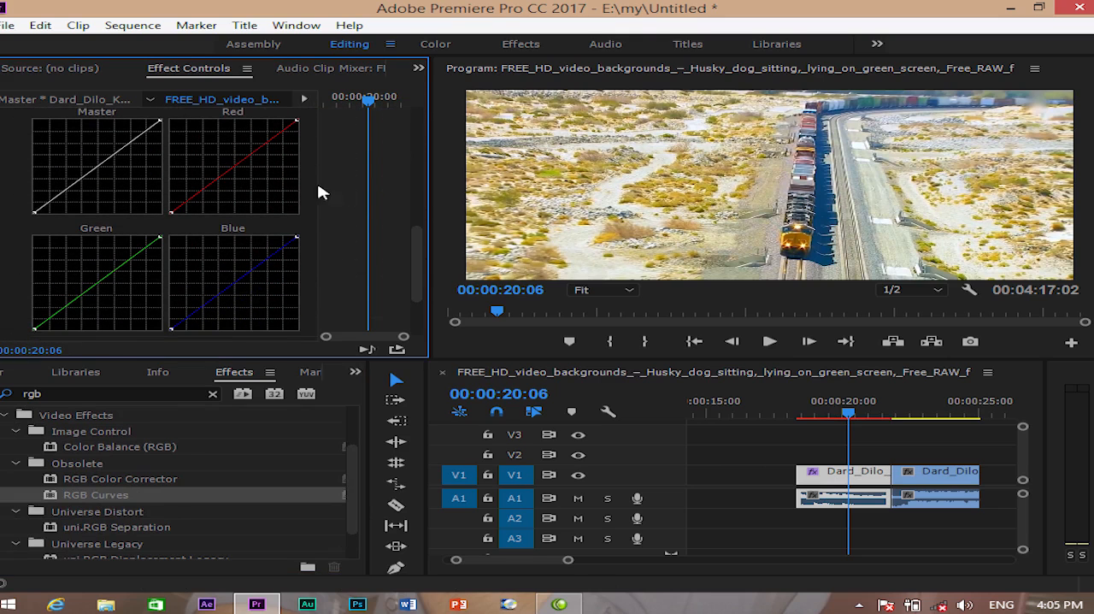
{"action": "mouse_move", "coordinate": [242, 159]}
{"action": "left_mouse_down"}
{"action": "mouse_move", "coordinate": [254, 168]}
{"action": "mouse_move", "coordinate": [215, 139]}
{"action": "mouse_move", "coordinate": [234, 163]}
{"action": "left_mouse_up"}
{"action": "left_click_drag", "start_coordinate": [125, 260], "coordinate": [111, 258]}
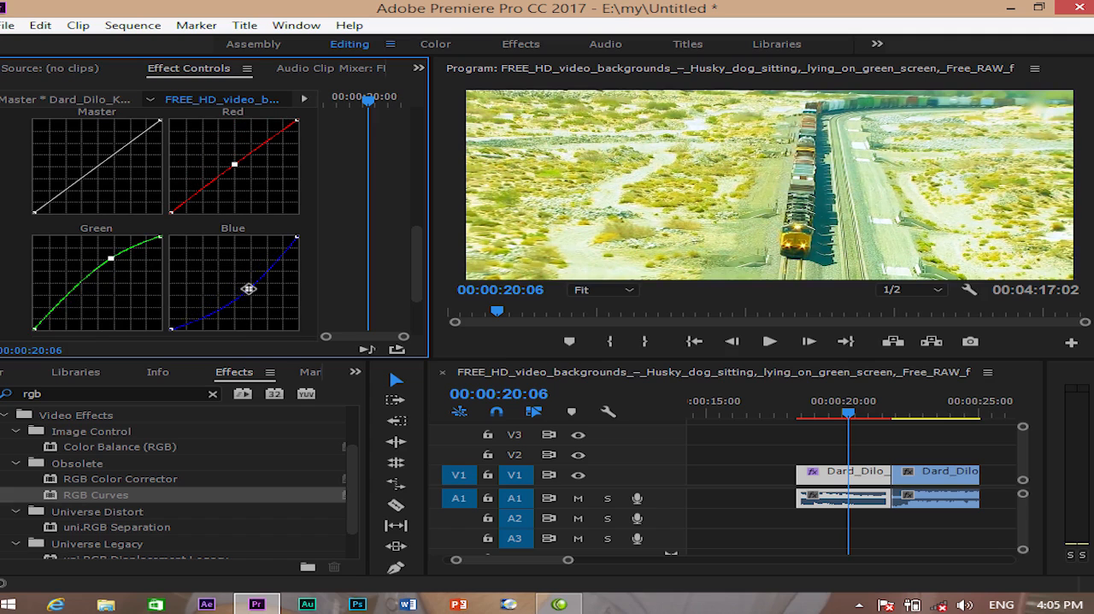
{"action": "mouse_move", "coordinate": [254, 291]}
{"action": "left_mouse_down"}
{"action": "mouse_move", "coordinate": [237, 281]}
{"action": "mouse_move", "coordinate": [255, 286]}
{"action": "left_mouse_up"}
{"action": "left_click_drag", "start_coordinate": [103, 160], "coordinate": [115, 167]}
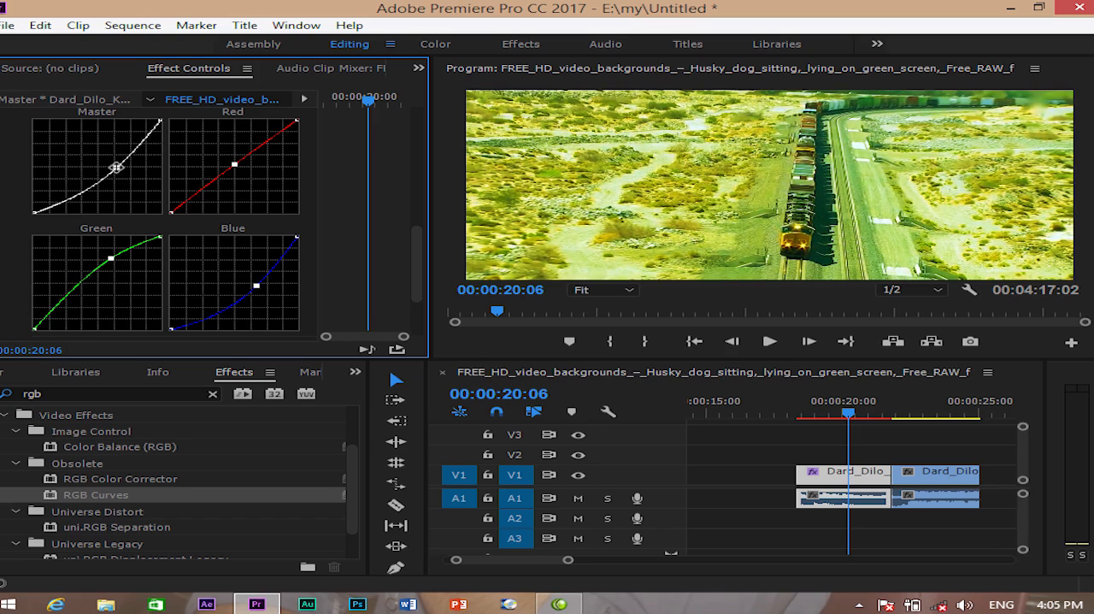
- Switch the RGB Curves effect off and on twice to compare the footage with and without it
{"action": "left_click_drag", "start_coordinate": [415, 245], "coordinate": [415, 200]}
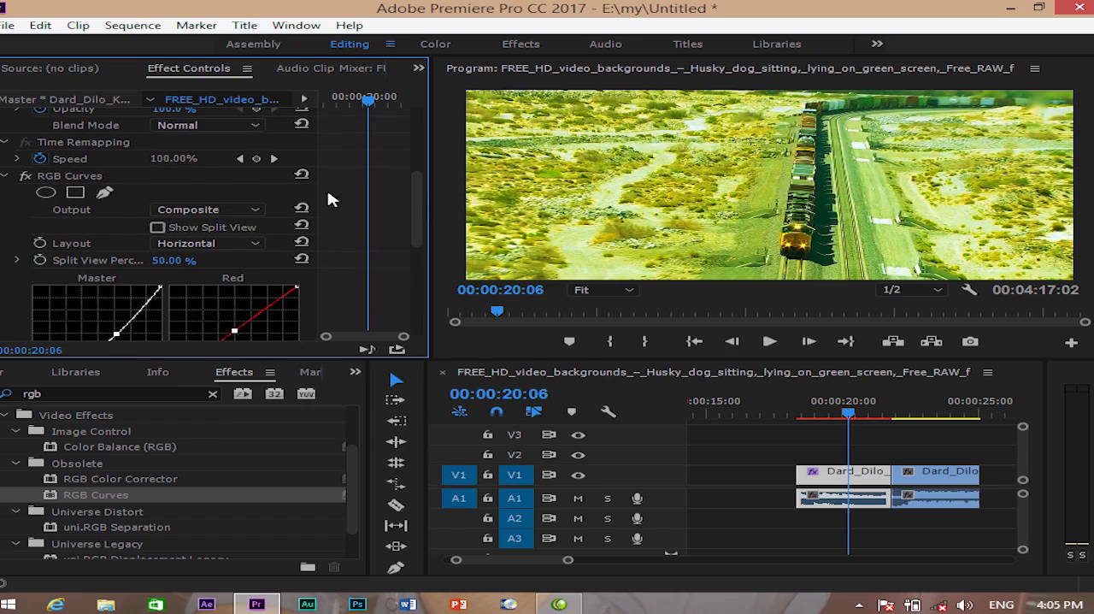
{"action": "left_click", "coordinate": [24, 176]}
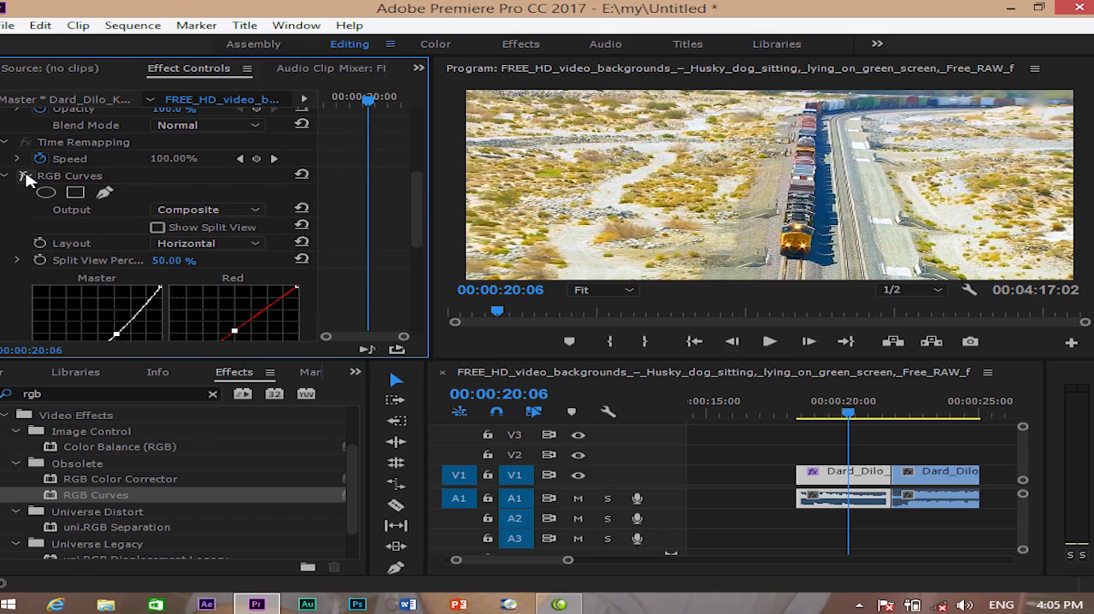
{"action": "left_click", "coordinate": [24, 176]}
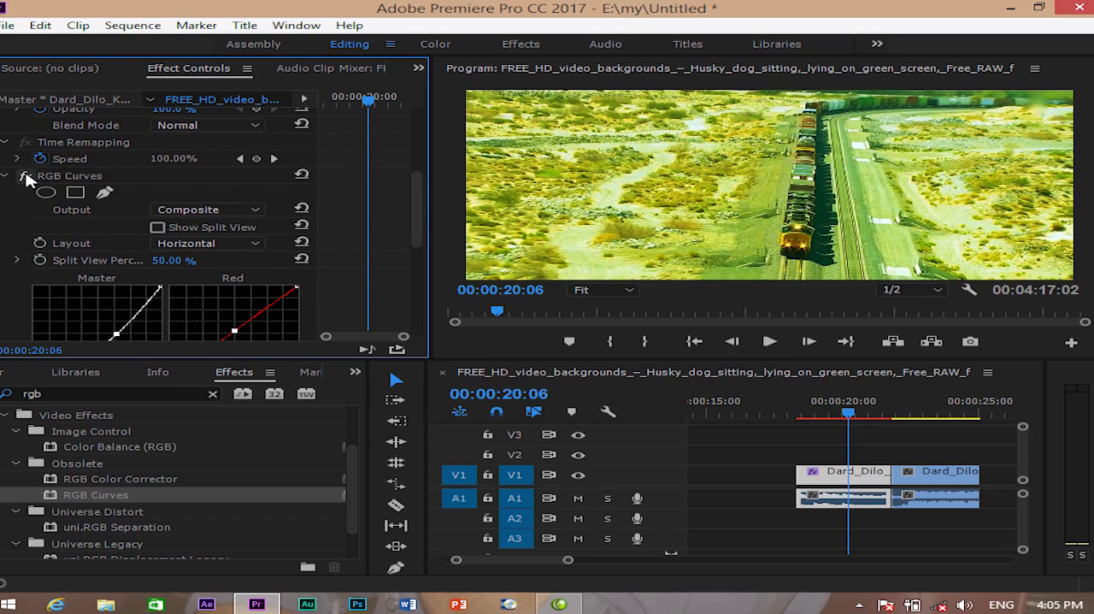
{"action": "left_click", "coordinate": [24, 176]}
{"action": "left_click", "coordinate": [24, 176]}
- Play across both segments to compare the graded and ungraded footage, and select the second segment with the playhead at 00:00:23:09
{"action": "left_click_drag", "start_coordinate": [851, 416], "coordinate": [804, 421]}
{"action": "key", "text": "space"}
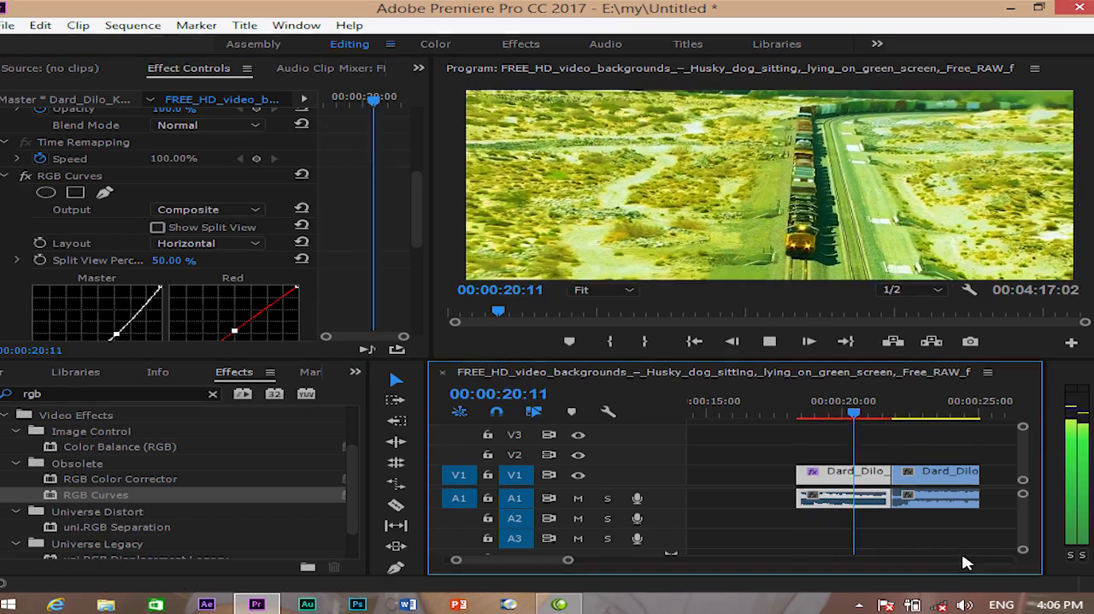
{"action": "key", "text": "space"}
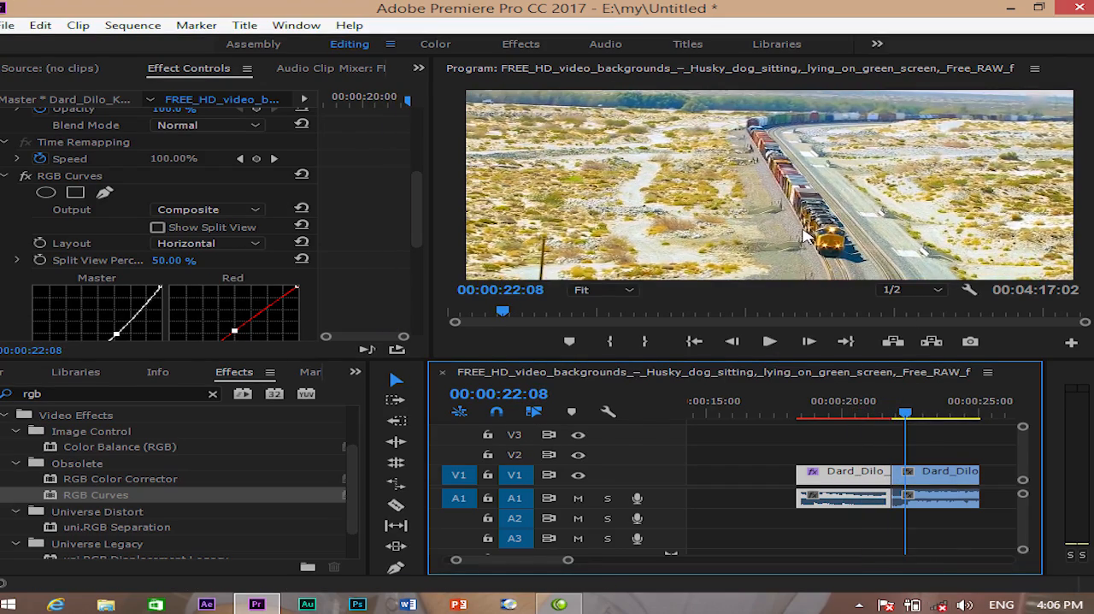
{"action": "left_click_drag", "start_coordinate": [904, 413], "coordinate": [869, 416]}
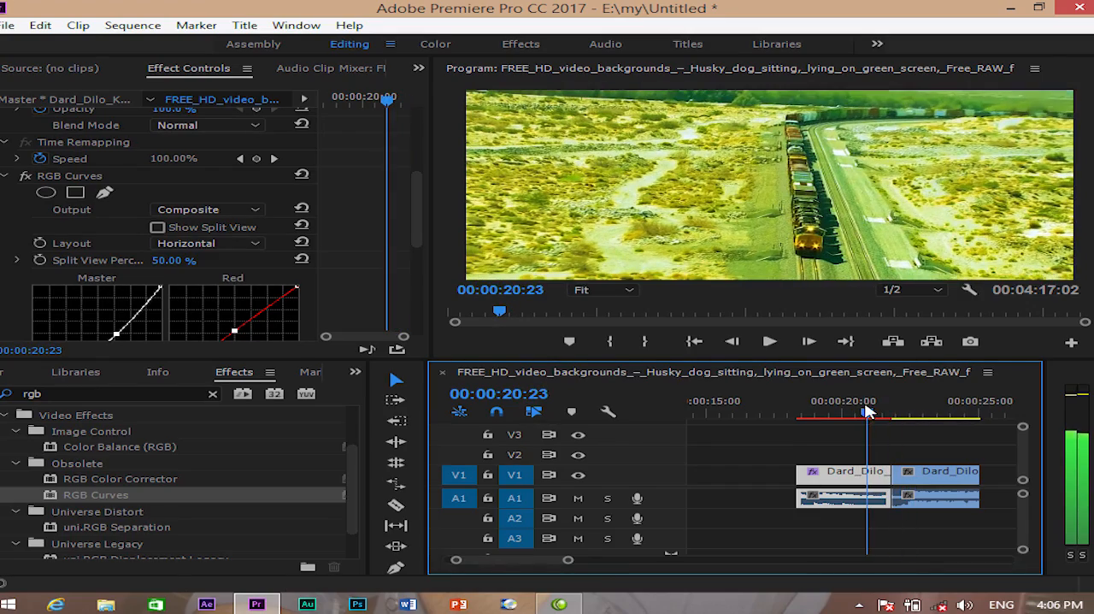
{"action": "left_click", "coordinate": [945, 481]}
{"action": "left_click", "coordinate": [937, 415]}
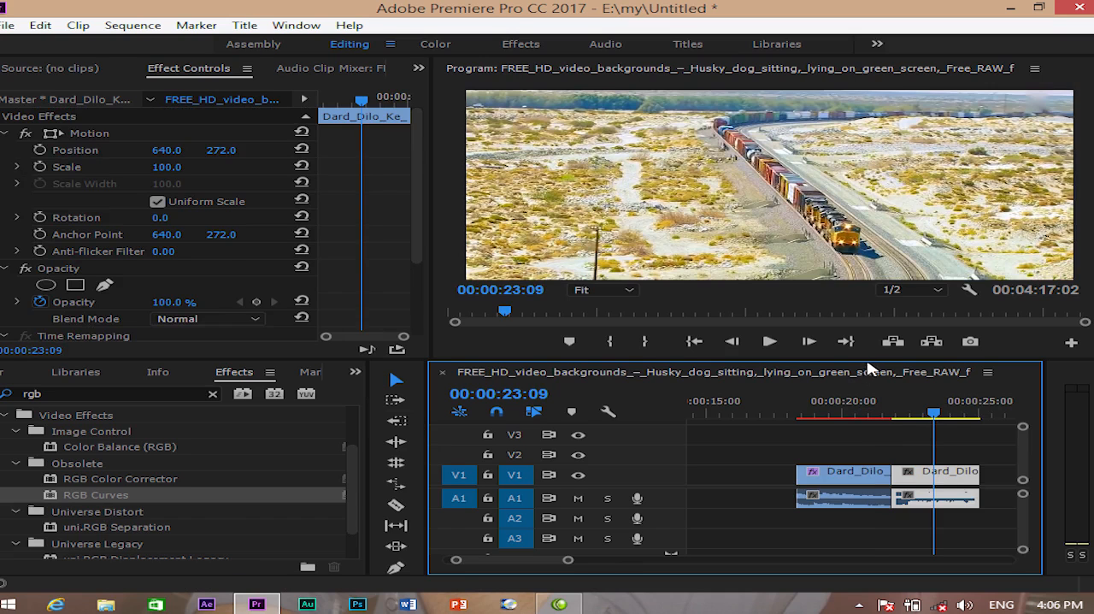
- Copy the first, RGB Curves-graded segment with the playhead at 00:00:20:00
{"action": "left_click_drag", "start_coordinate": [934, 414], "coordinate": [843, 414]}
{"action": "left_click", "coordinate": [859, 483]}
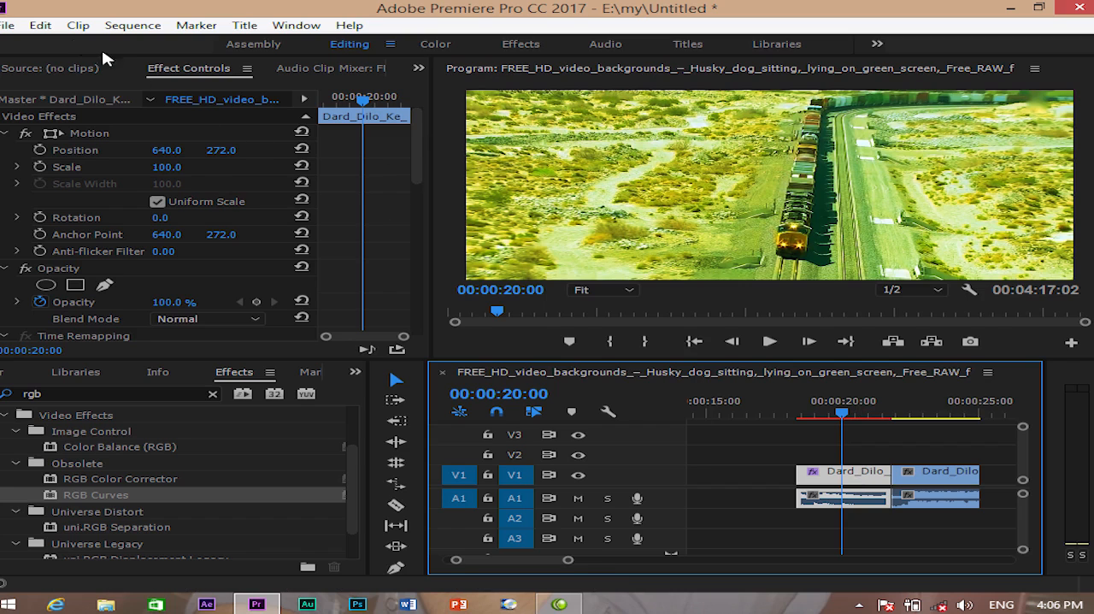
{"action": "left_click", "coordinate": [40, 25]}
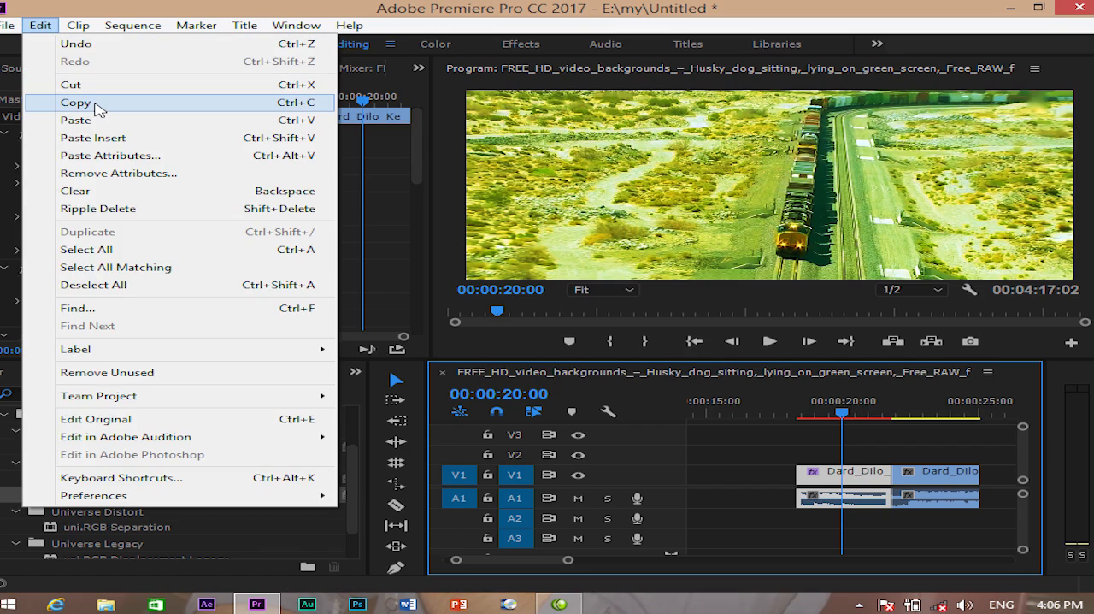
{"action": "left_click", "coordinate": [94, 102]}
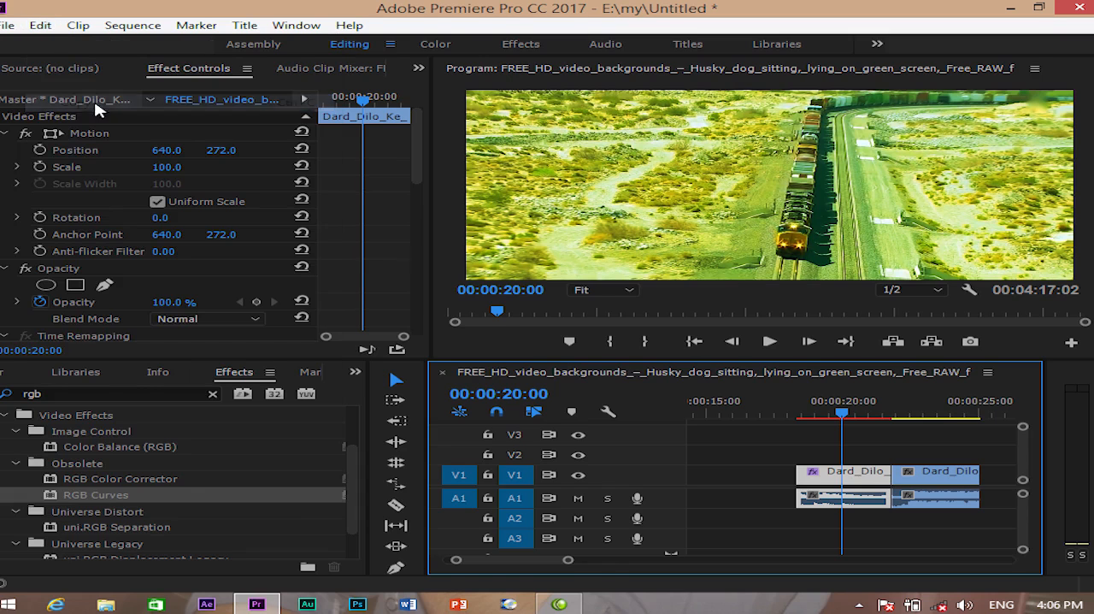
- Paste only the RGB Curves video attribute onto the second segment, excluding Motion, Opacity and Time Remapping, and scrub through the result
{"action": "left_click", "coordinate": [930, 412]}
{"action": "left_click", "coordinate": [955, 484]}
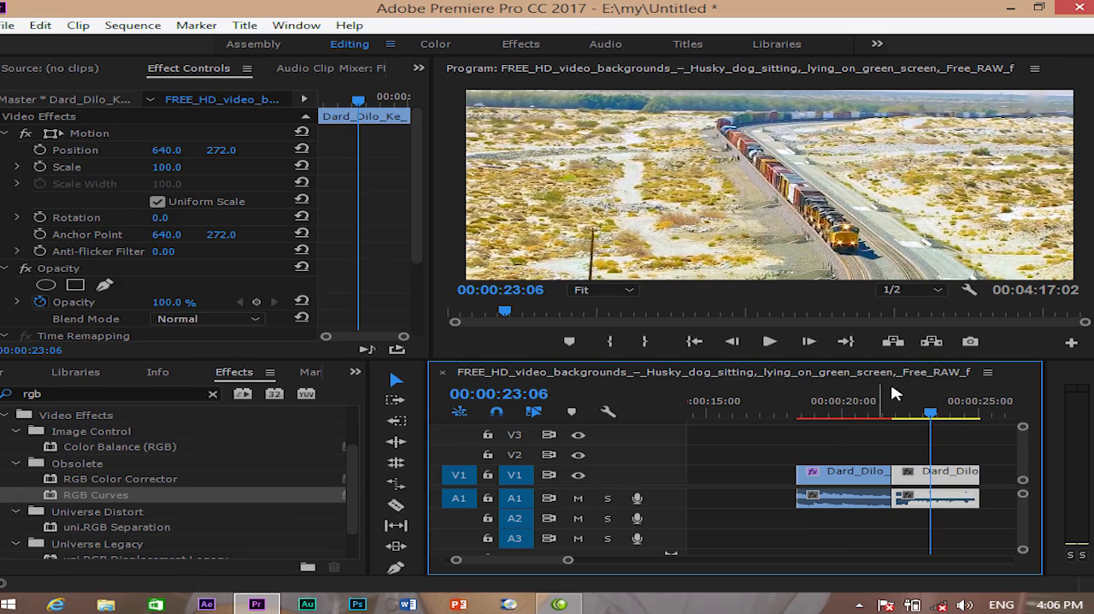
{"action": "left_click", "coordinate": [40, 25]}
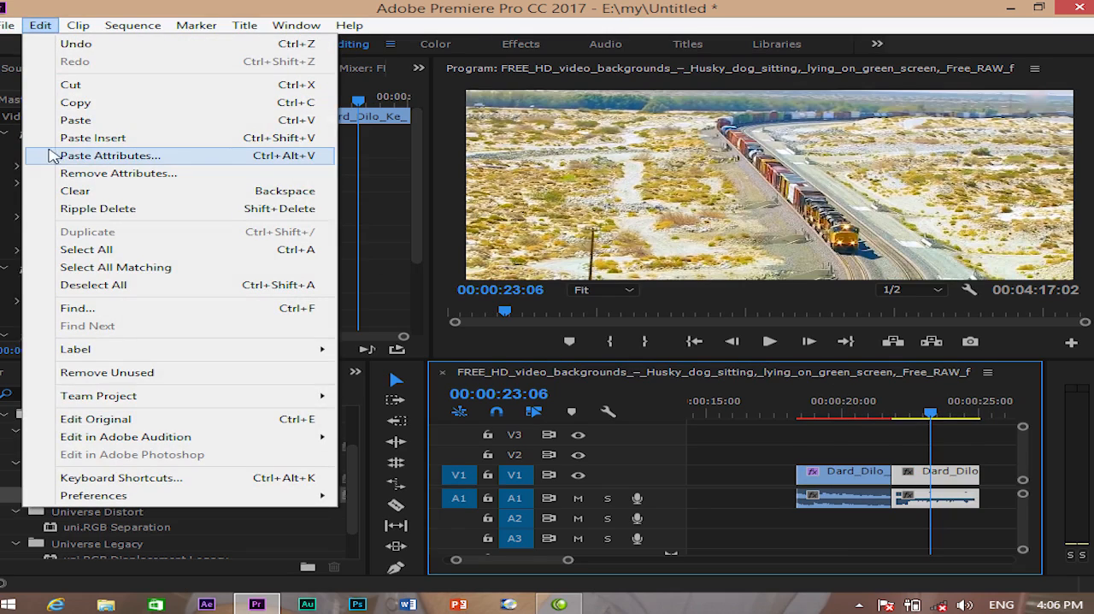
{"action": "left_click", "coordinate": [116, 161]}
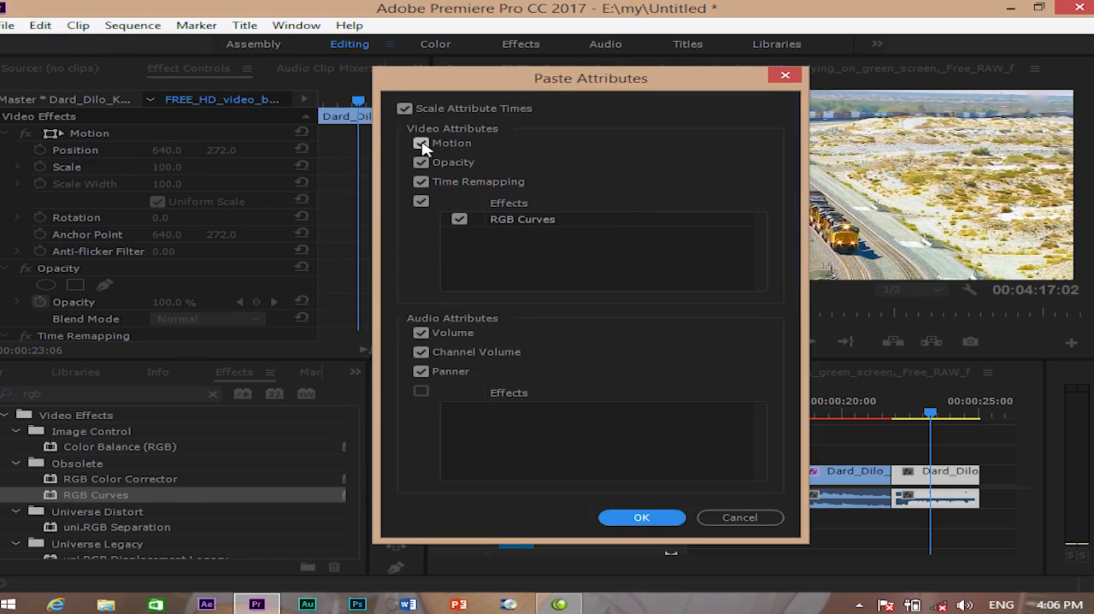
{"action": "left_click", "coordinate": [422, 144]}
{"action": "left_click", "coordinate": [421, 163]}
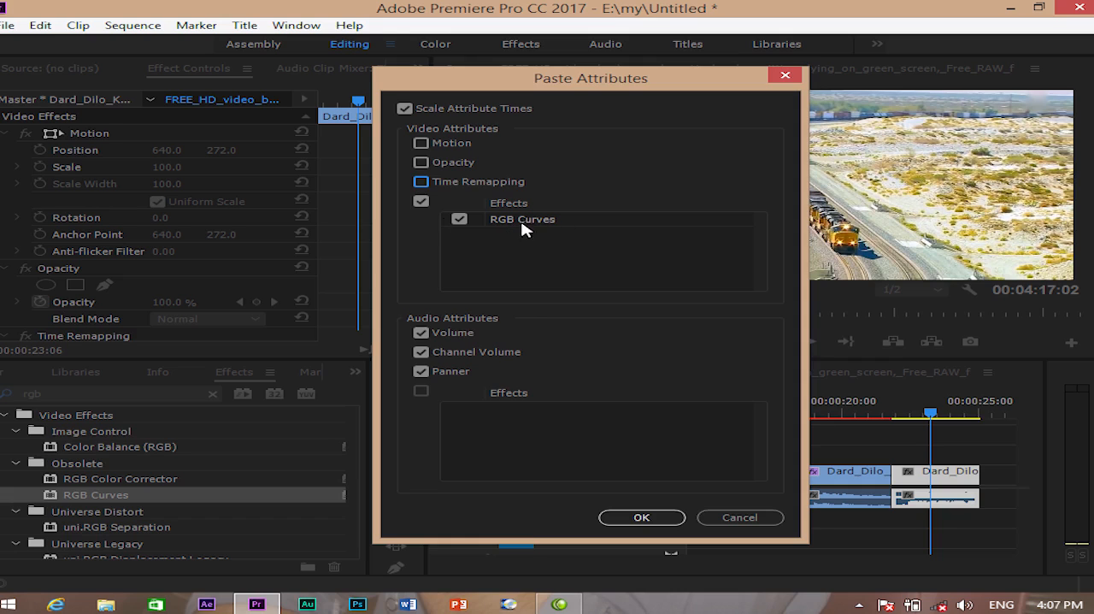
{"action": "left_click", "coordinate": [636, 519]}
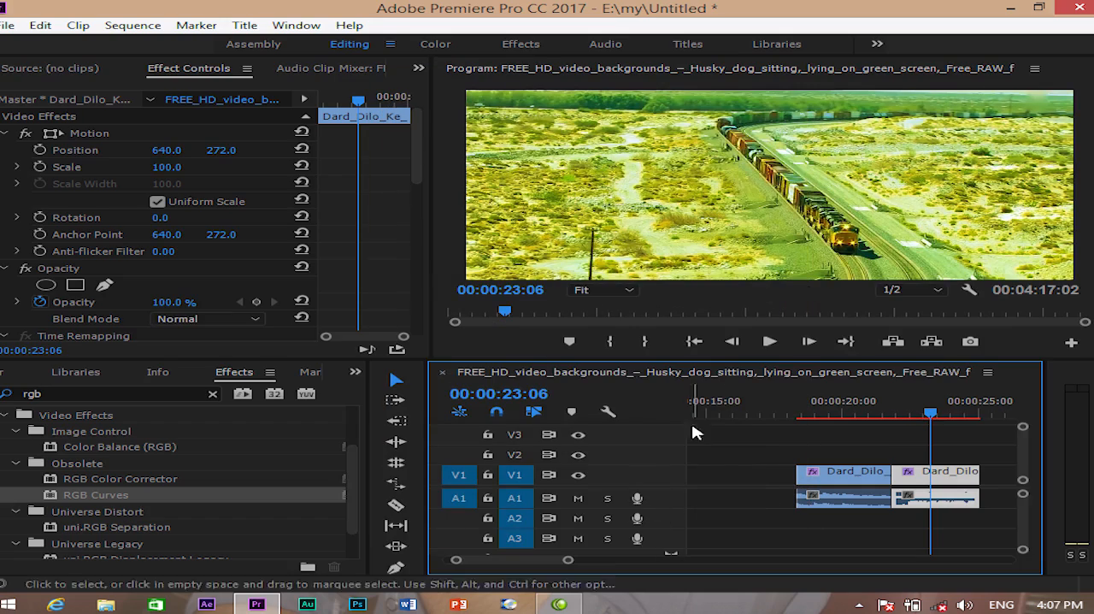
{"action": "mouse_move", "coordinate": [930, 414]}
{"action": "left_mouse_down"}
{"action": "mouse_move", "coordinate": [874, 414]}
{"action": "mouse_move", "coordinate": [928, 416]}
{"action": "left_mouse_up"}
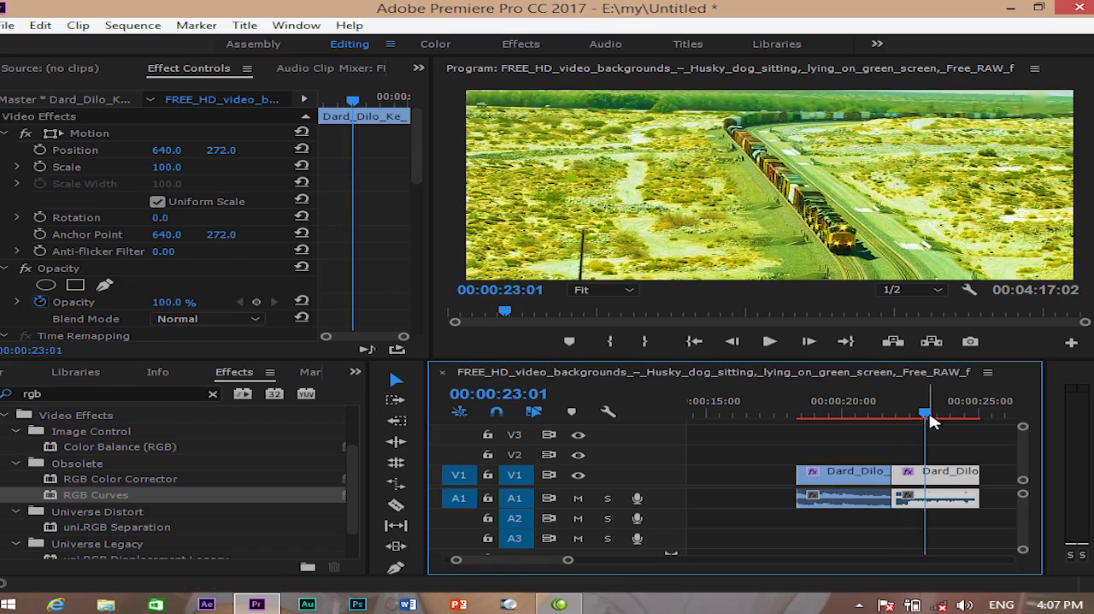
{"action": "left_click_drag", "start_coordinate": [929, 413], "coordinate": [883, 418]}
- Start a media import into the project and browse the hand folder, looking inside New folder (3) and returning
{"action": "left_click", "coordinate": [355, 372]}
{"action": "left_click", "coordinate": [409, 390]}
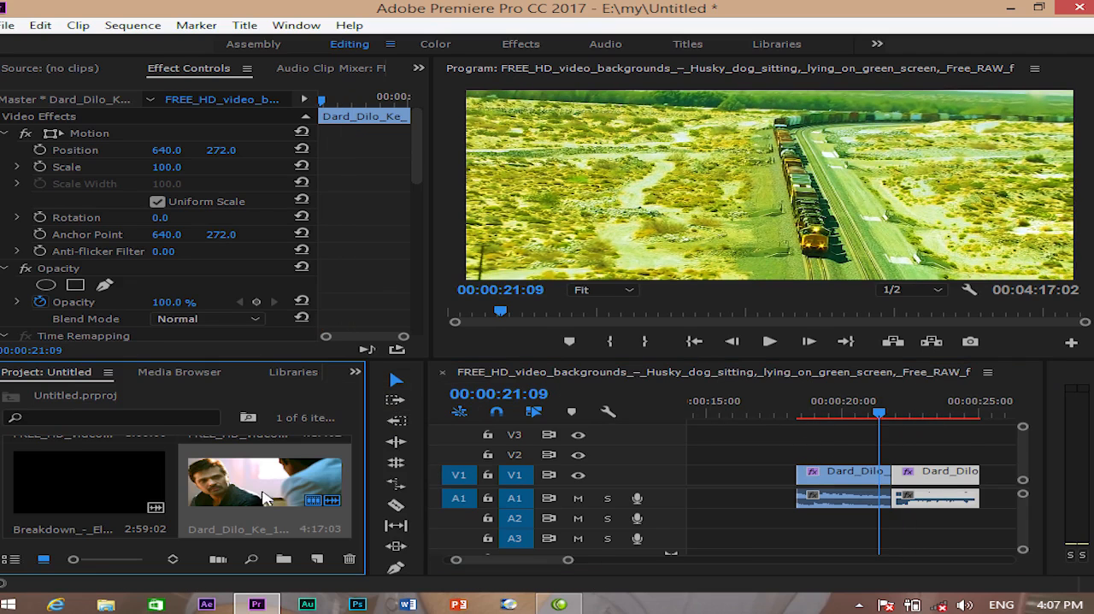
{"action": "double_click", "coordinate": [180, 541]}
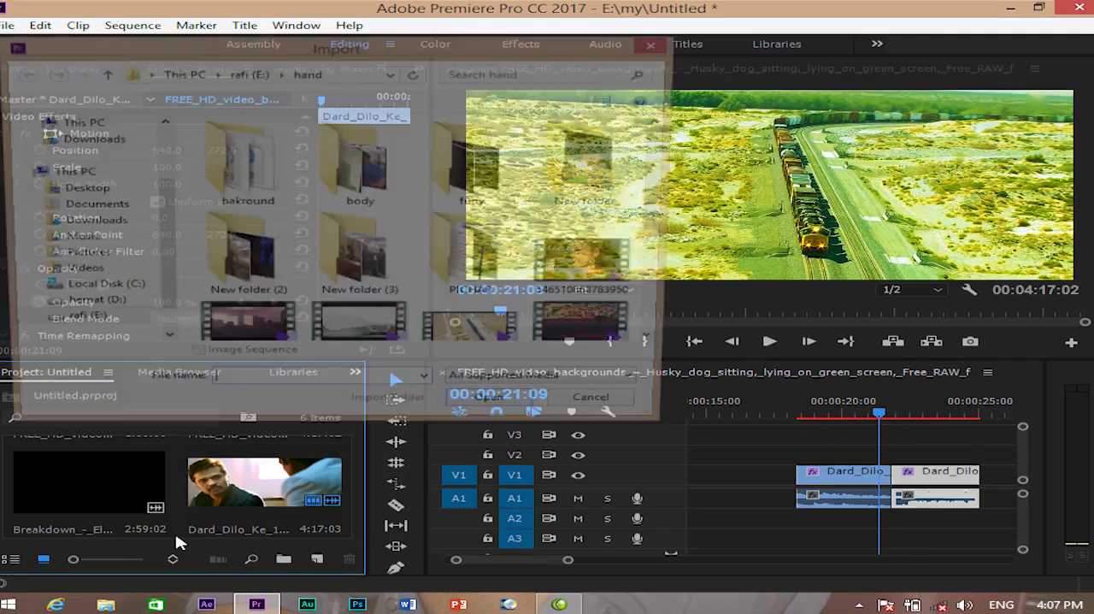
{"action": "double_click", "coordinate": [373, 268]}
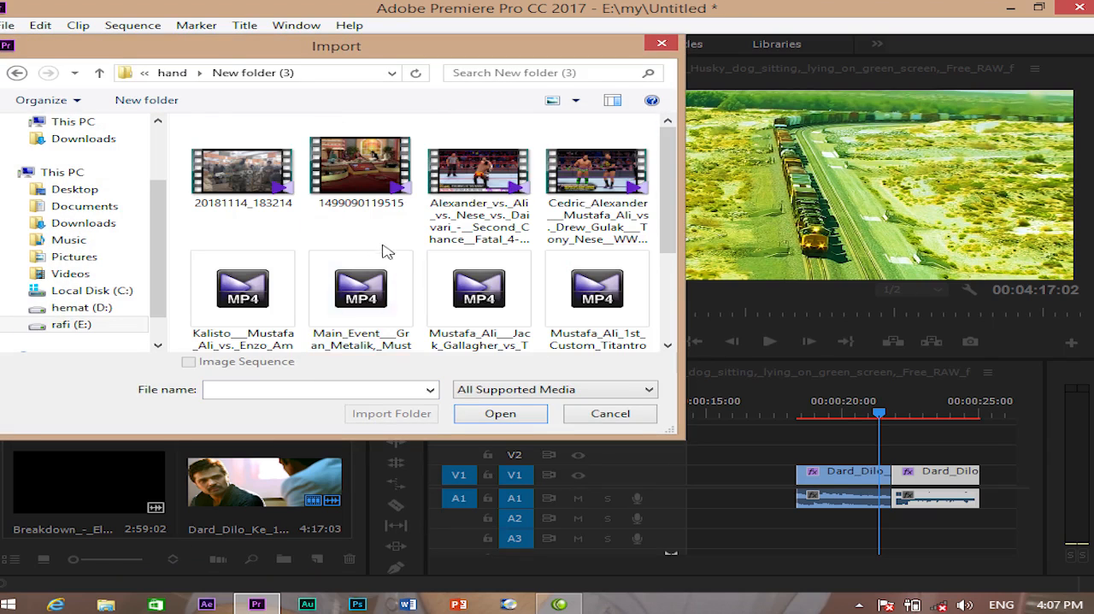
{"action": "key", "text": "BackSpace"}
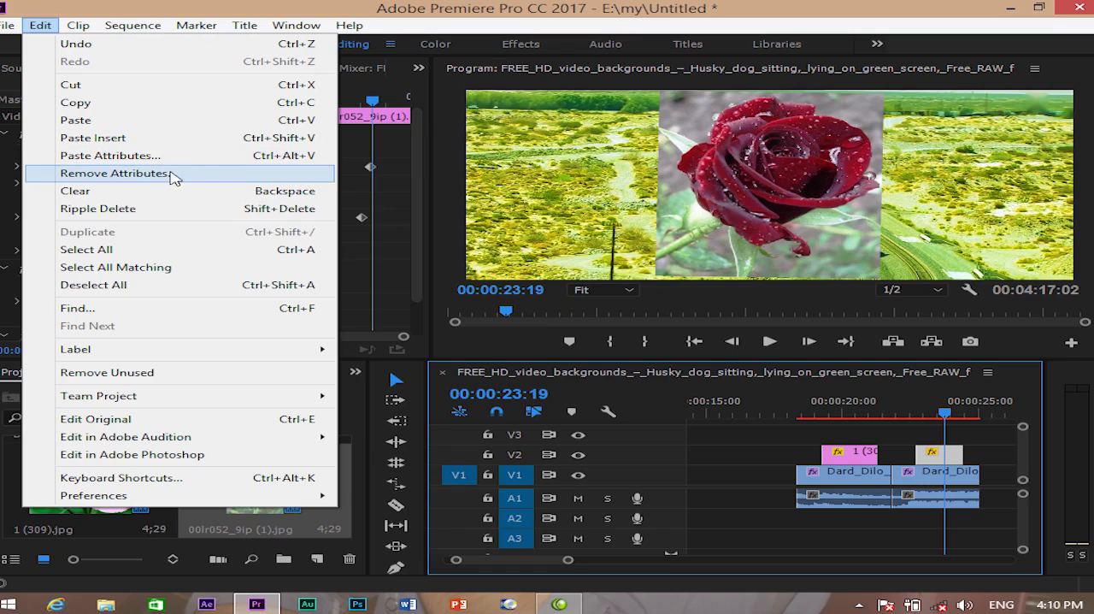
- Run Remove Attributes on the red rose clip with Motion, Opacity and Time Remapping all deselected, and check the frame at 00:00:23:14
{"action": "left_click", "coordinate": [156, 175]}
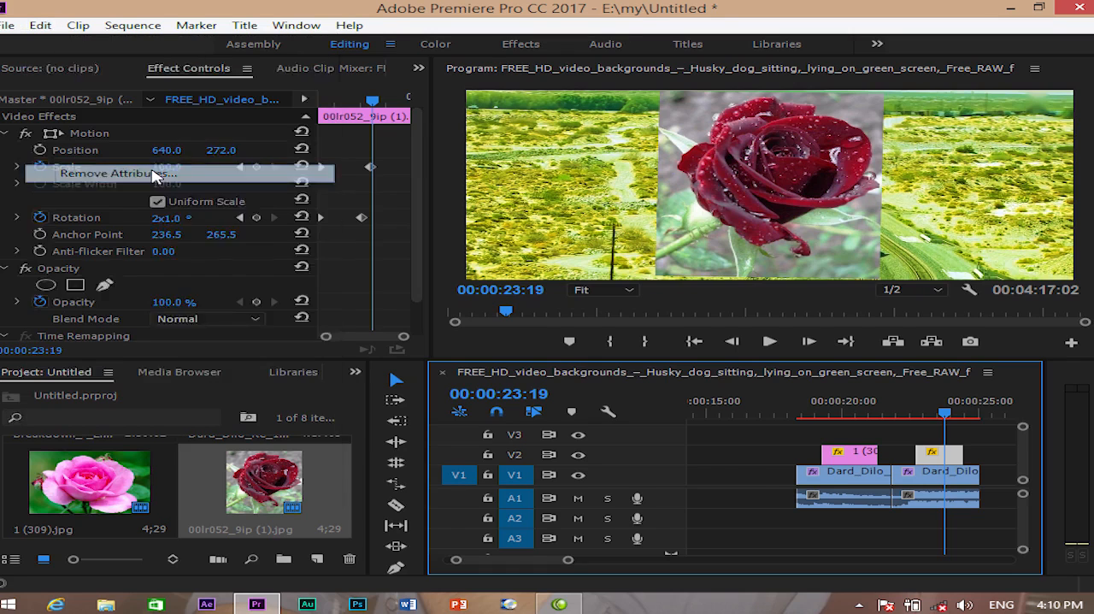
{"action": "left_click", "coordinate": [379, 125]}
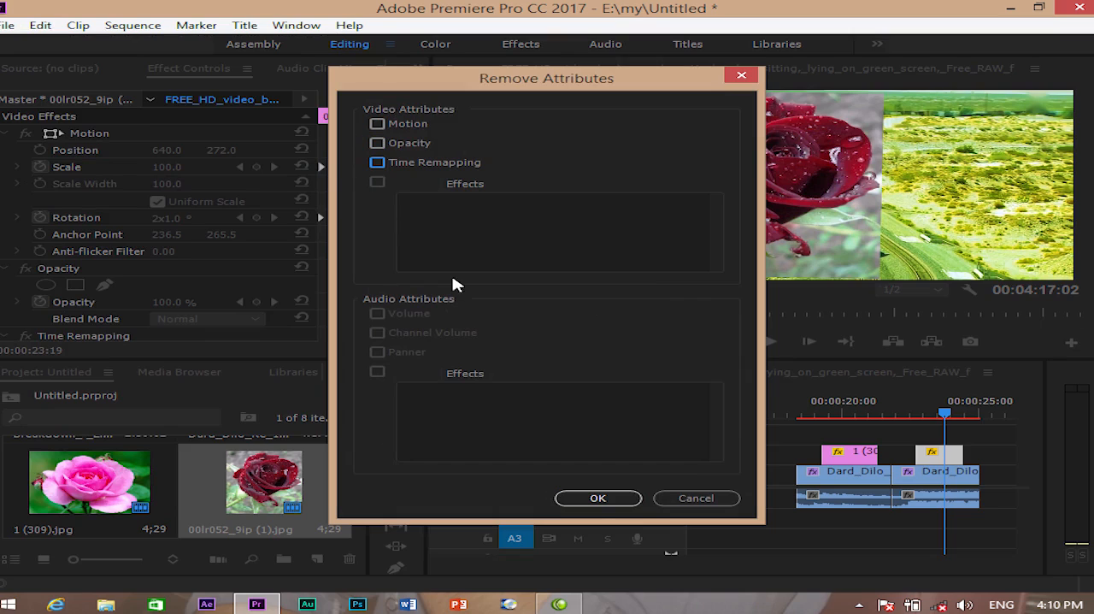
{"action": "left_click", "coordinate": [597, 498]}
{"action": "mouse_move", "coordinate": [945, 414]}
{"action": "left_mouse_down"}
{"action": "mouse_move", "coordinate": [925, 417]}
{"action": "mouse_move", "coordinate": [939, 416]}
{"action": "left_mouse_up"}
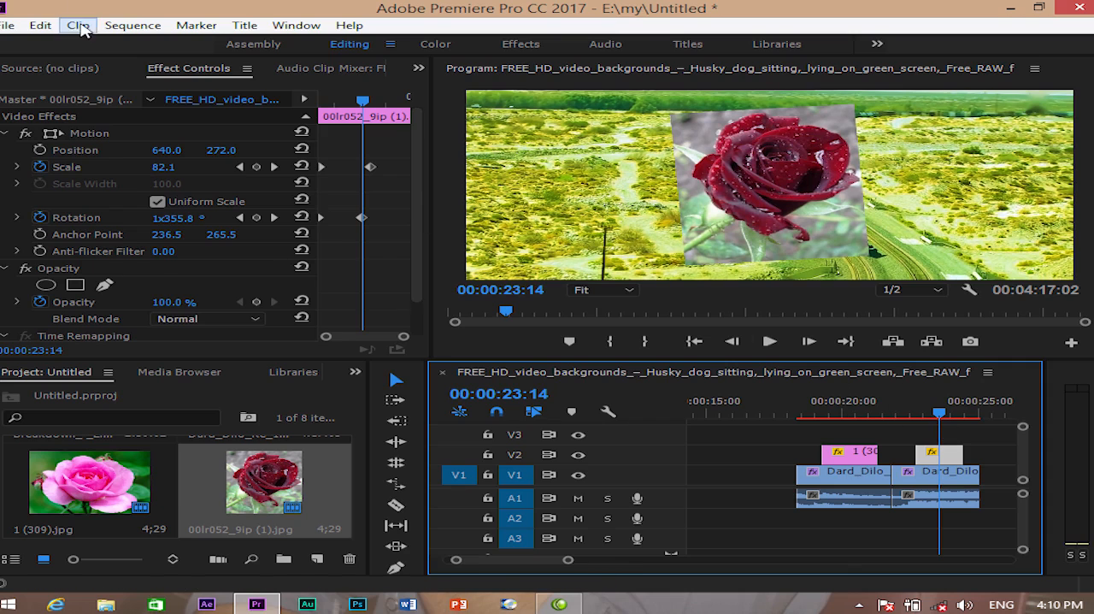
- Remove the Motion, Opacity and Time Remapping attributes from the red rose clip and check the frame at 00:00:23:04
{"action": "left_click", "coordinate": [40, 25]}
{"action": "left_click", "coordinate": [79, 169]}
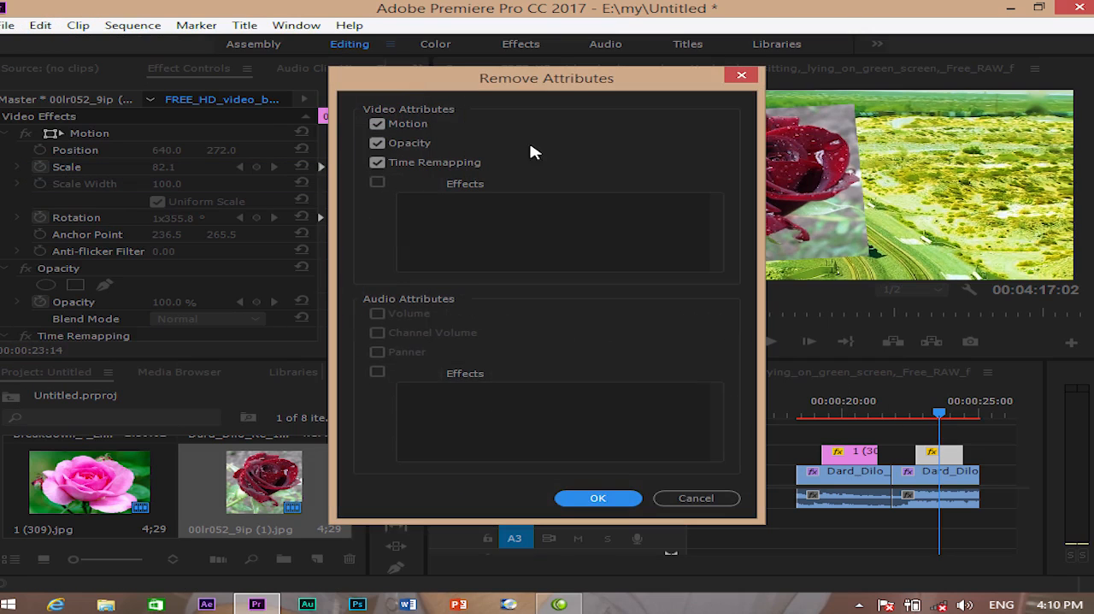
{"action": "left_click", "coordinate": [377, 125]}
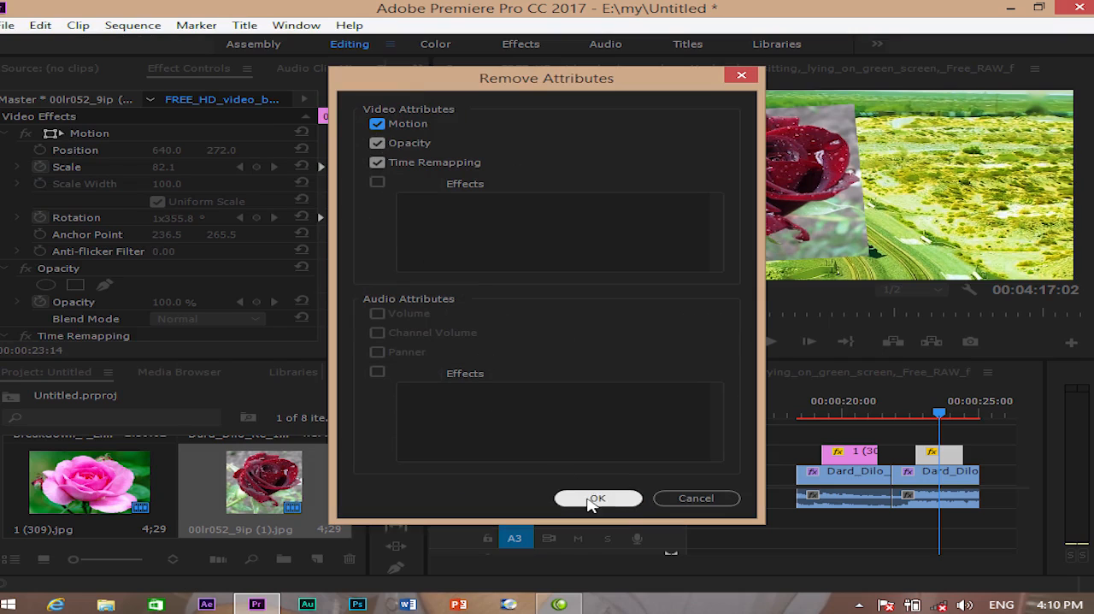
{"action": "left_click", "coordinate": [590, 498]}
{"action": "mouse_move", "coordinate": [940, 412]}
{"action": "left_mouse_down"}
{"action": "mouse_move", "coordinate": [913, 407]}
{"action": "mouse_move", "coordinate": [928, 408]}
{"action": "left_mouse_up"}
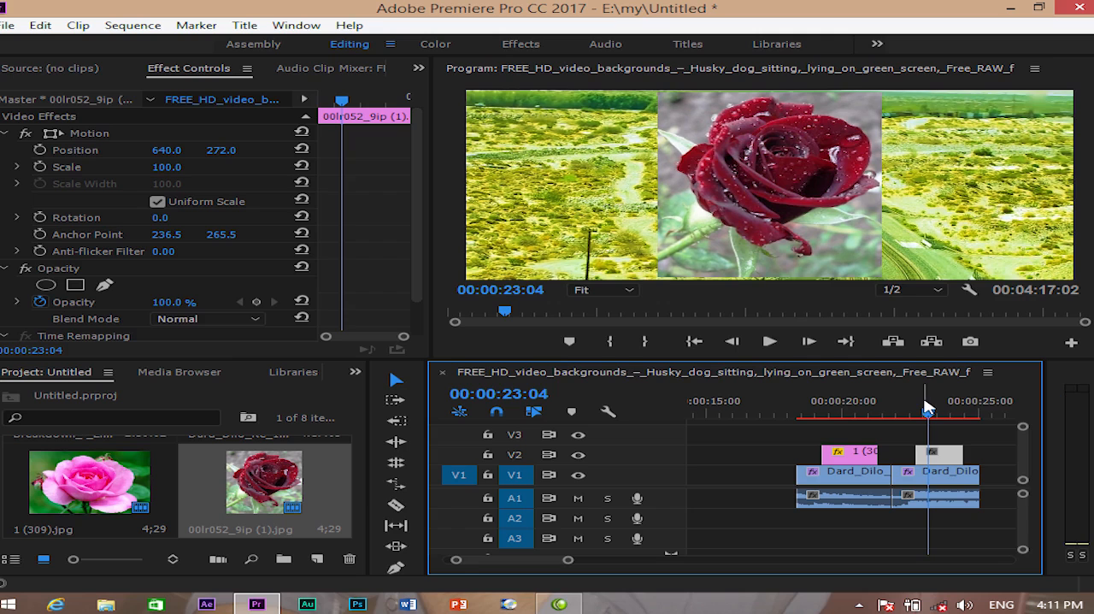
- Delete the red rose clip and clear the pink rose clip from track V2
{"action": "left_click", "coordinate": [43, 26]}
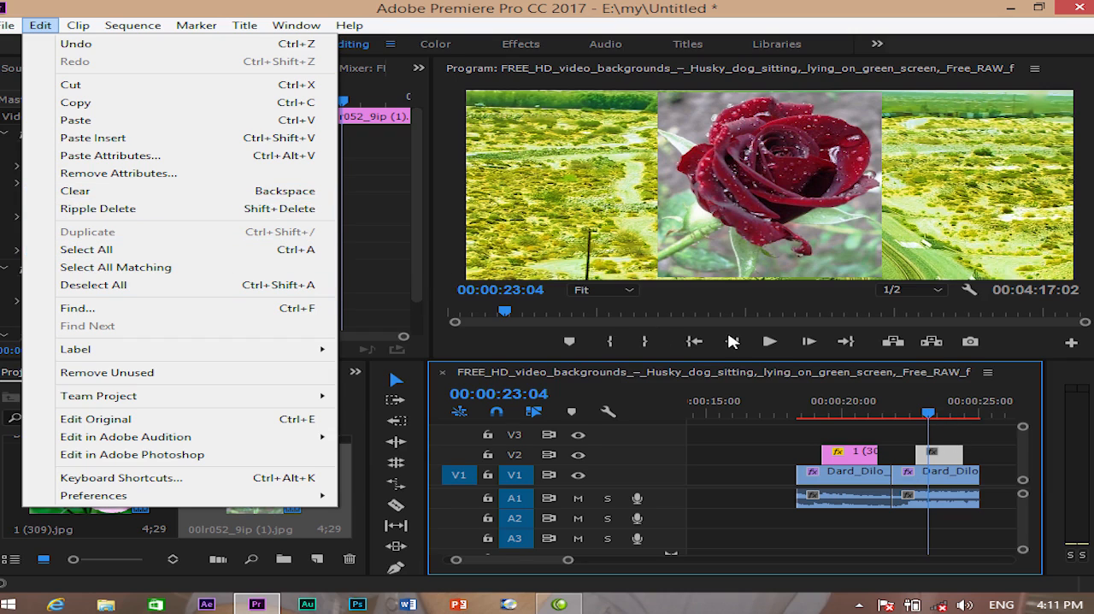
{"action": "left_click", "coordinate": [943, 455]}
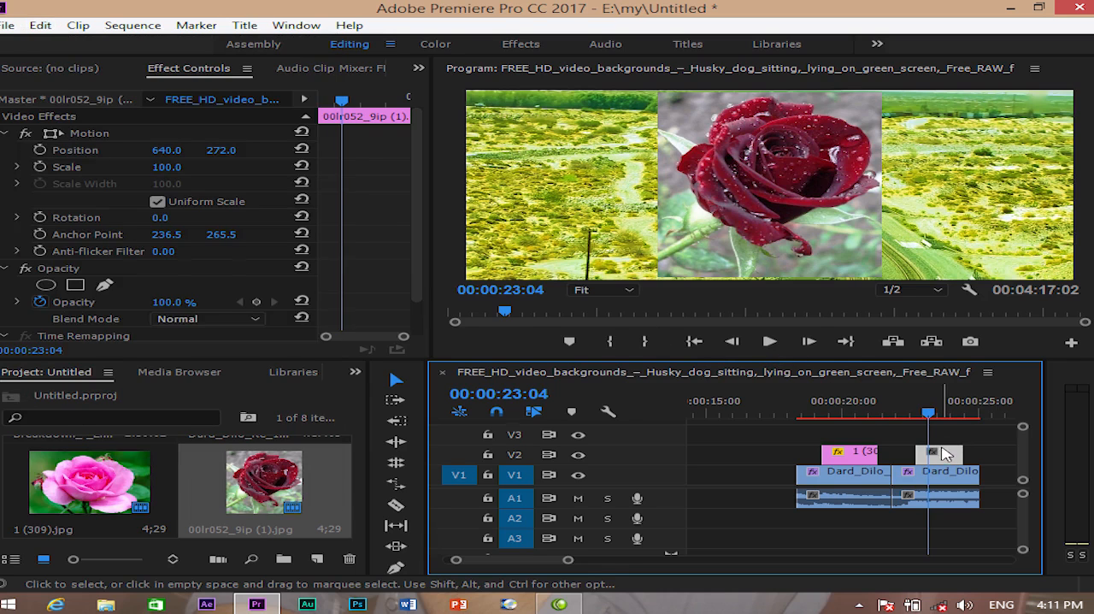
{"action": "key", "text": "Delete"}
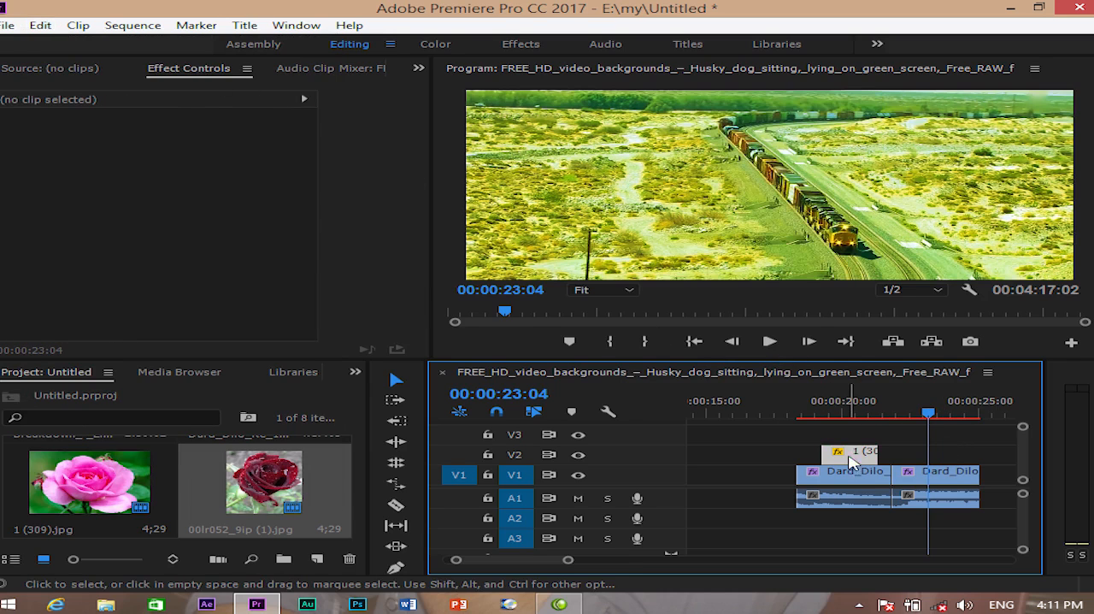
{"action": "key", "text": "ctrl+z"}
{"action": "left_click", "coordinate": [40, 25]}
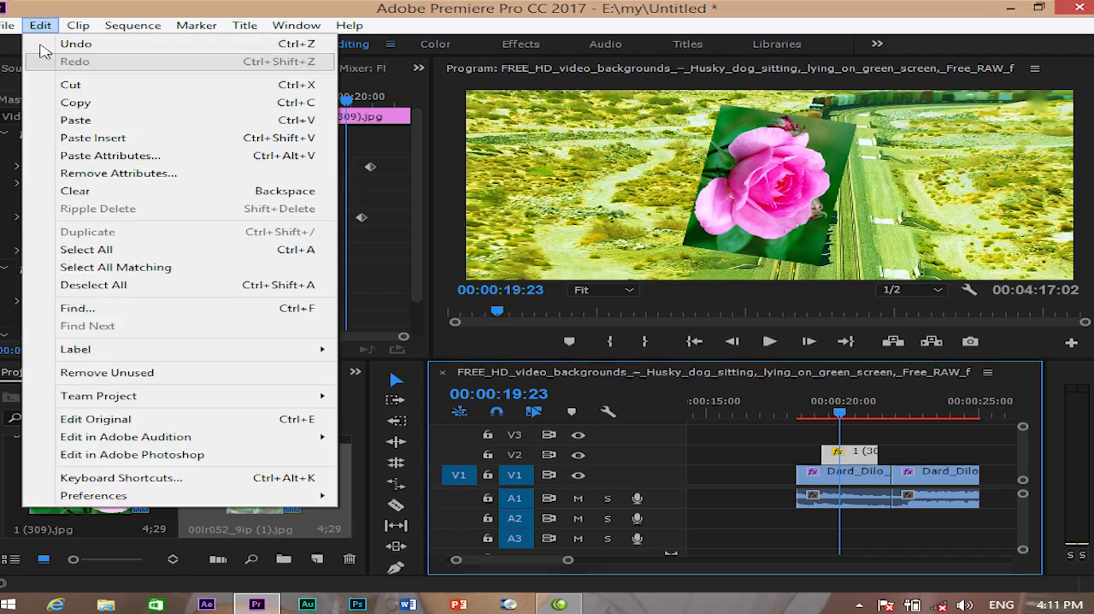
{"action": "left_click", "coordinate": [86, 192]}
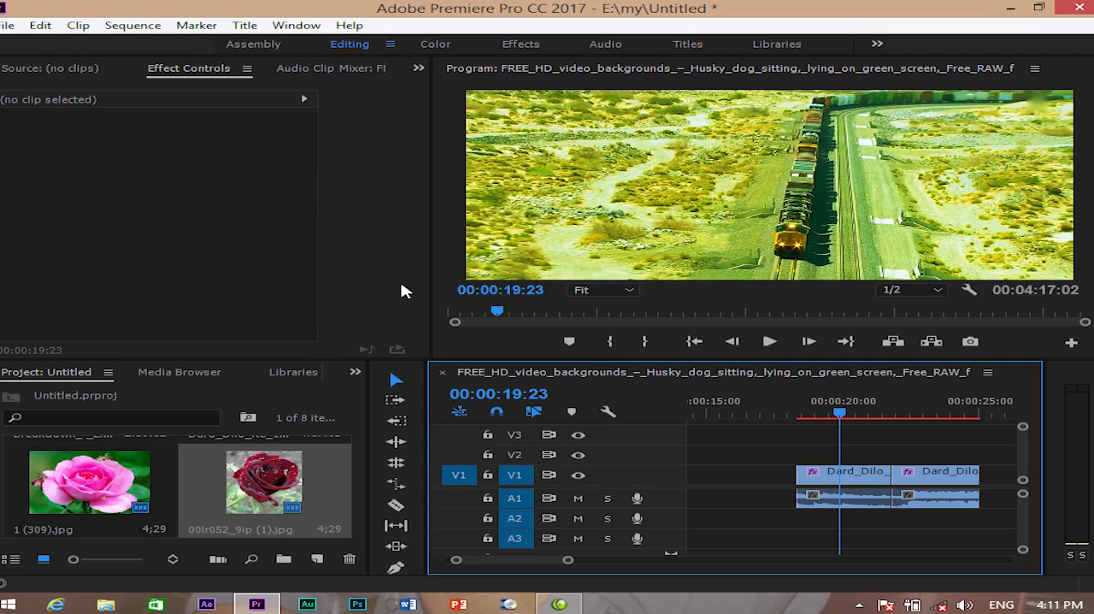
- Split the first segment at 00:00:20:15 and delete the piece after the cut, leaving a gap
{"action": "left_click", "coordinate": [40, 25]}
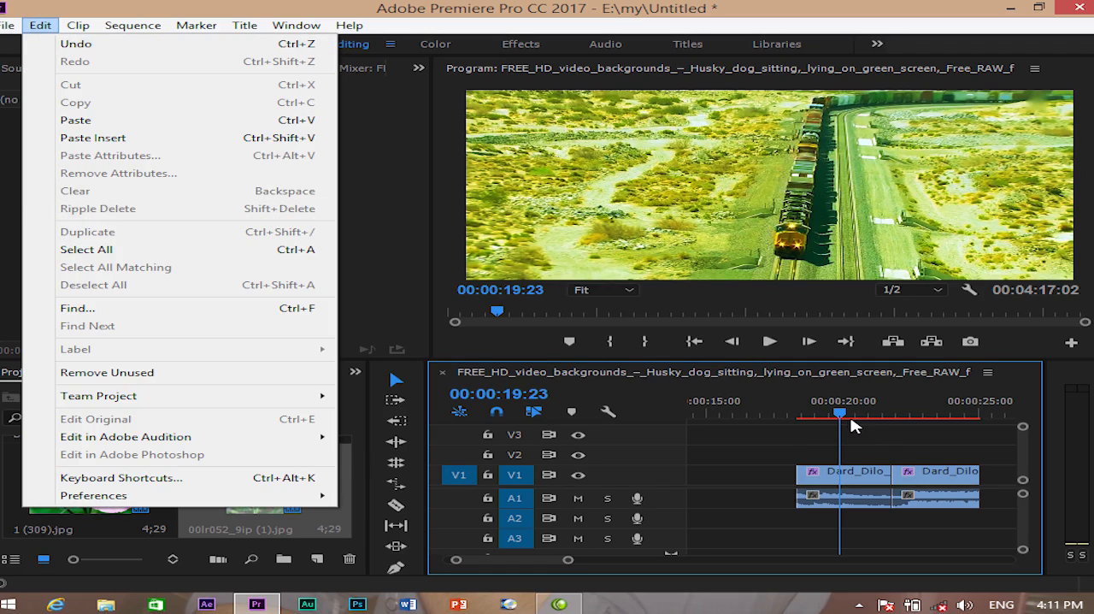
{"action": "left_click_drag", "start_coordinate": [842, 416], "coordinate": [858, 416]}
{"action": "key", "text": "c"}
{"action": "left_click", "coordinate": [867, 478]}
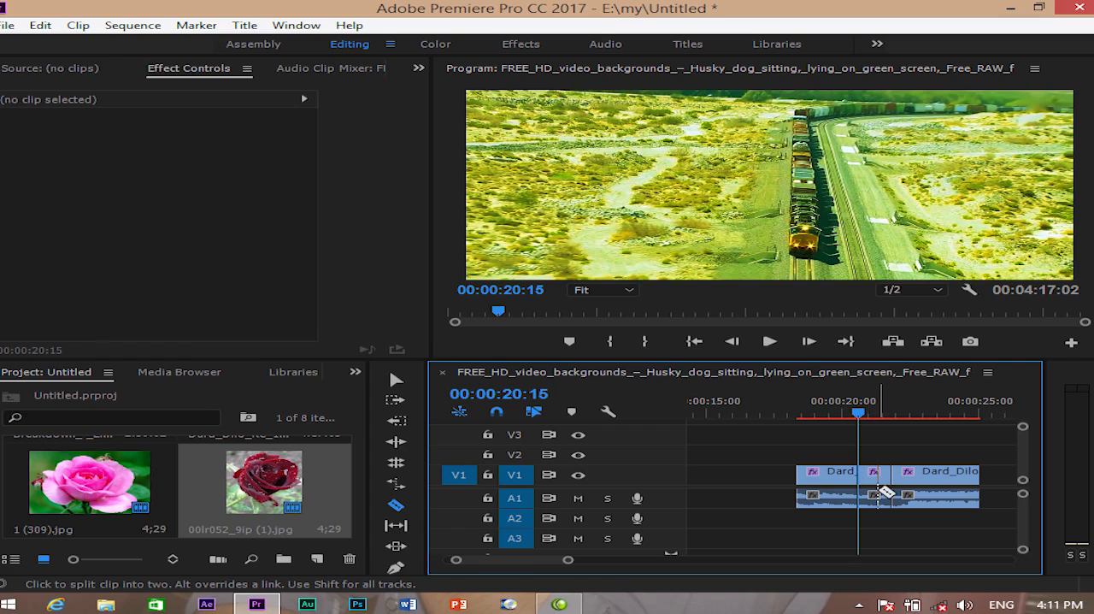
{"action": "key", "text": "v"}
{"action": "left_click", "coordinate": [873, 487]}
{"action": "key", "text": "Delete"}
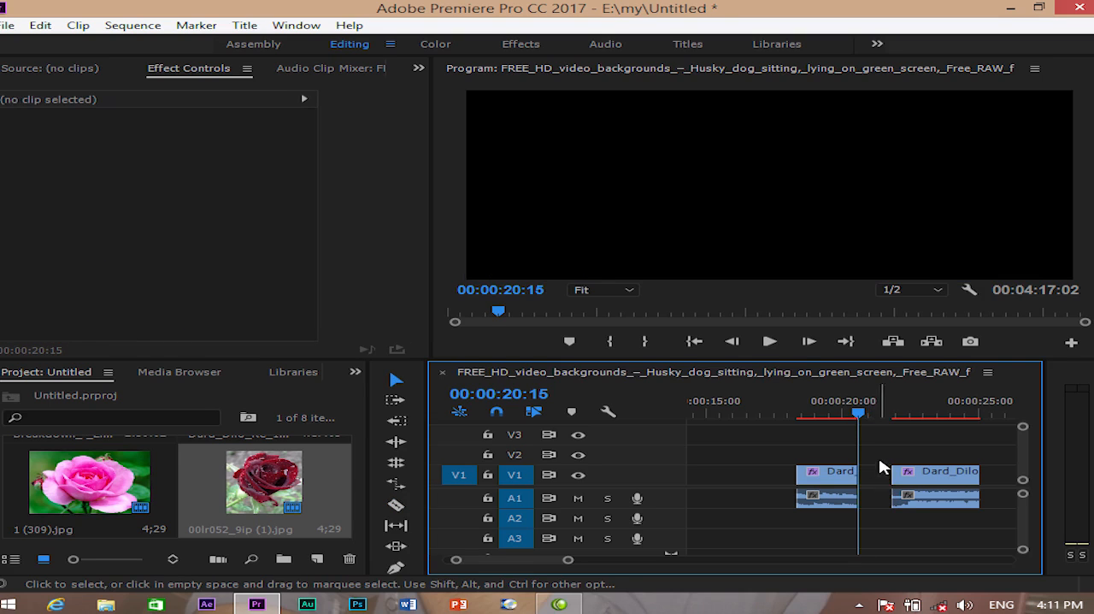
- Scrub across the gap, shift the second segment earlier to narrow it, and place the playhead at 00:00:20:20
{"action": "left_click_drag", "start_coordinate": [866, 420], "coordinate": [874, 422]}
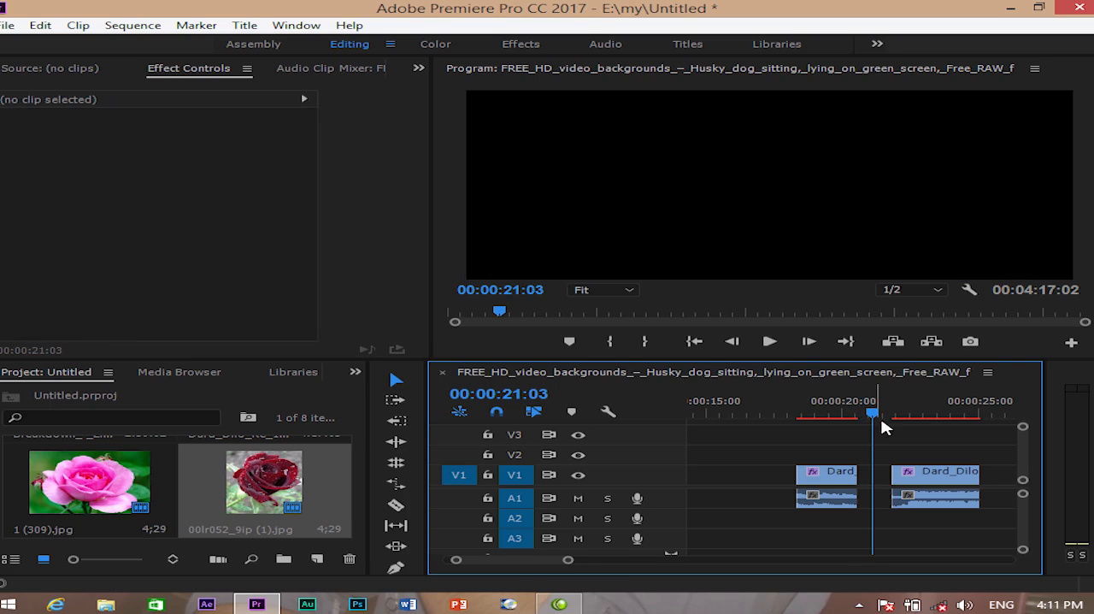
{"action": "left_click_drag", "start_coordinate": [870, 417], "coordinate": [842, 417]}
{"action": "mouse_move", "coordinate": [931, 483]}
{"action": "left_mouse_down"}
{"action": "mouse_move", "coordinate": [870, 477]}
{"action": "mouse_move", "coordinate": [911, 484]}
{"action": "left_mouse_up"}
{"action": "left_click_drag", "start_coordinate": [864, 404], "coordinate": [864, 440]}
- Ripple delete the second segment, scrub over the emptied area, and undo the deletion
{"action": "left_click", "coordinate": [40, 24]}
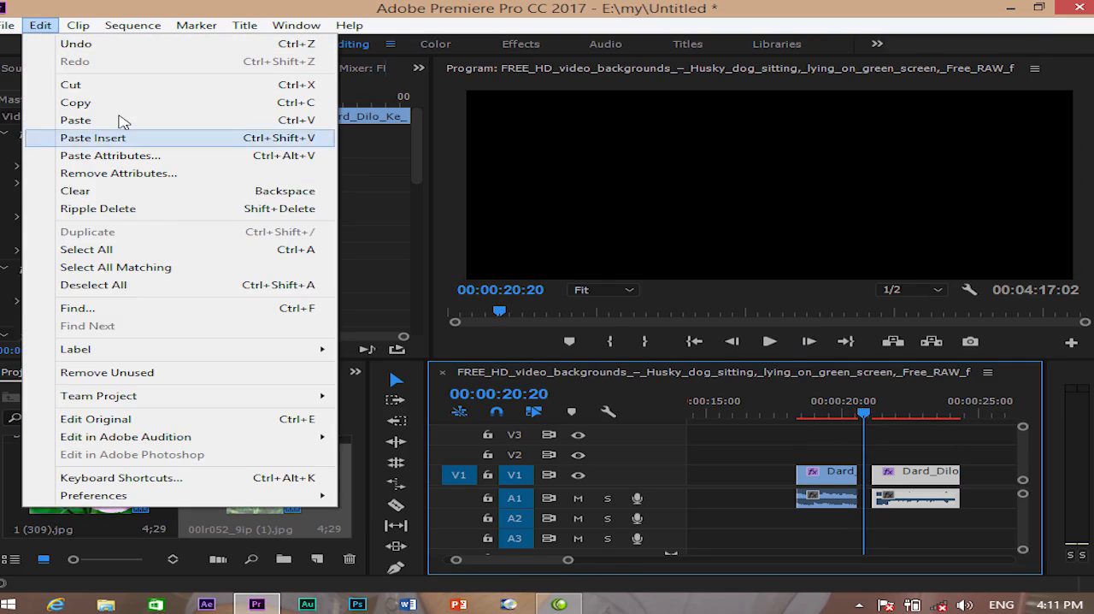
{"action": "left_click", "coordinate": [114, 217]}
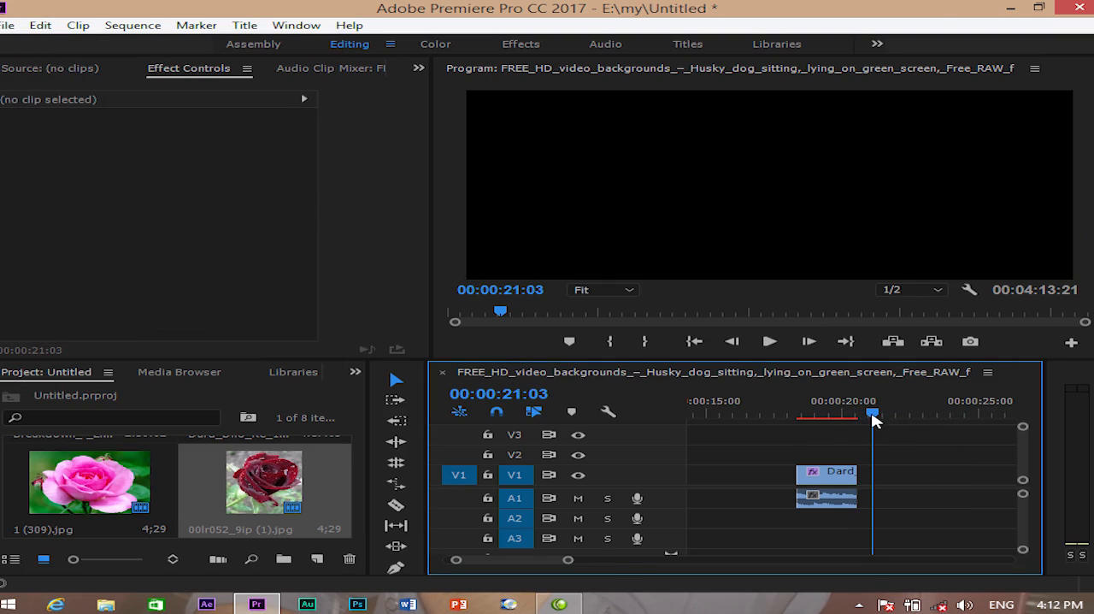
{"action": "left_click_drag", "start_coordinate": [873, 418], "coordinate": [848, 419]}
{"action": "key", "text": "ctrl+z"}
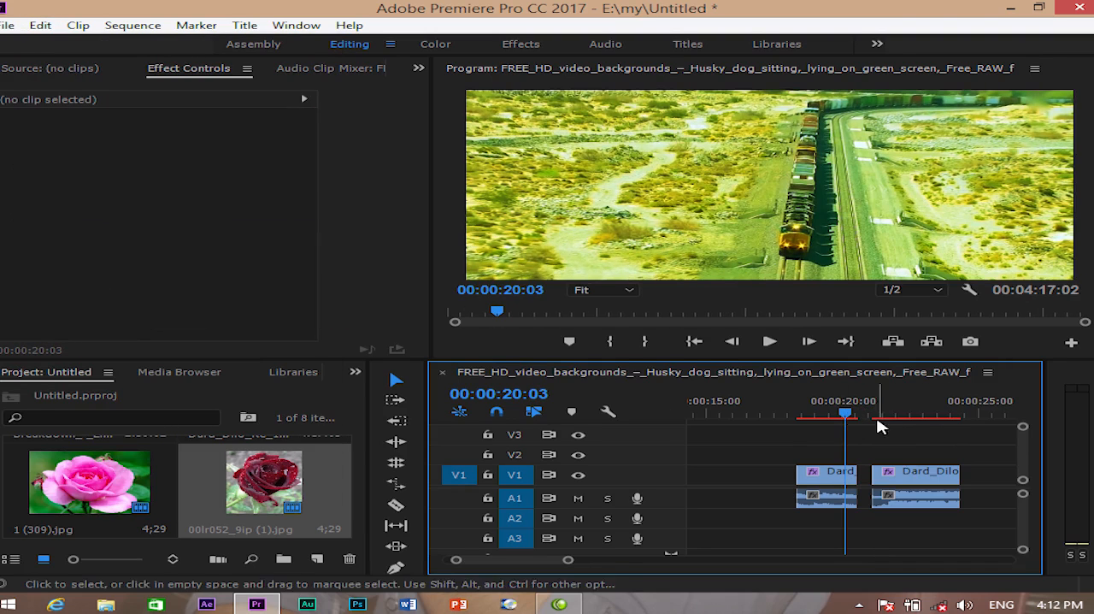
- Ripple delete the empty gap between the two segments
{"action": "right_click", "coordinate": [866, 481]}
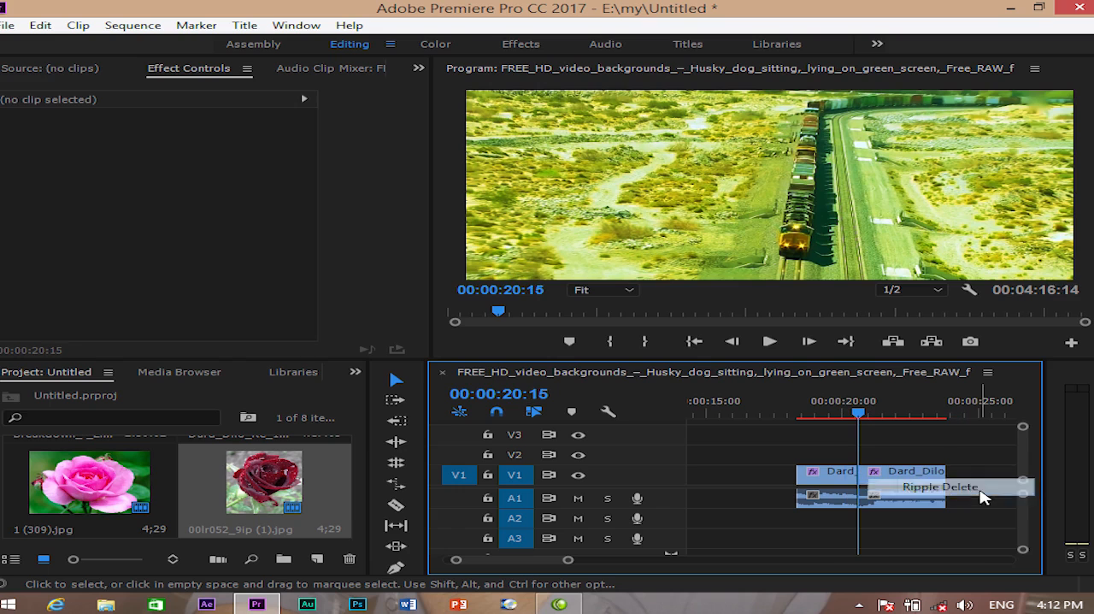
{"action": "left_click", "coordinate": [981, 489]}
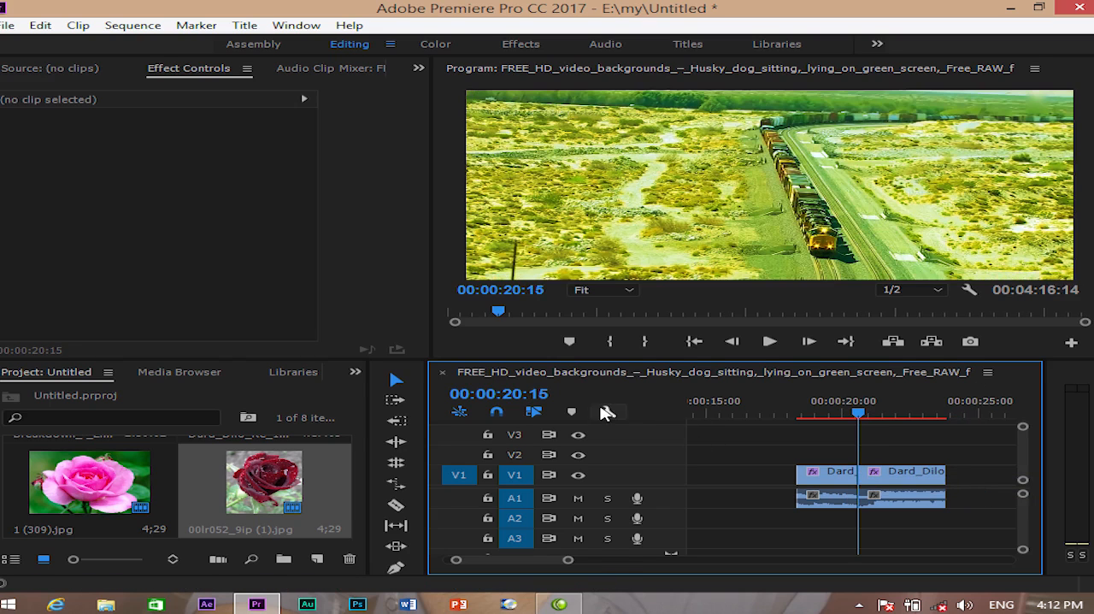
- Delete the red rose image 00lr052_9ip (1).jpg from the project
{"action": "left_click", "coordinate": [40, 25]}
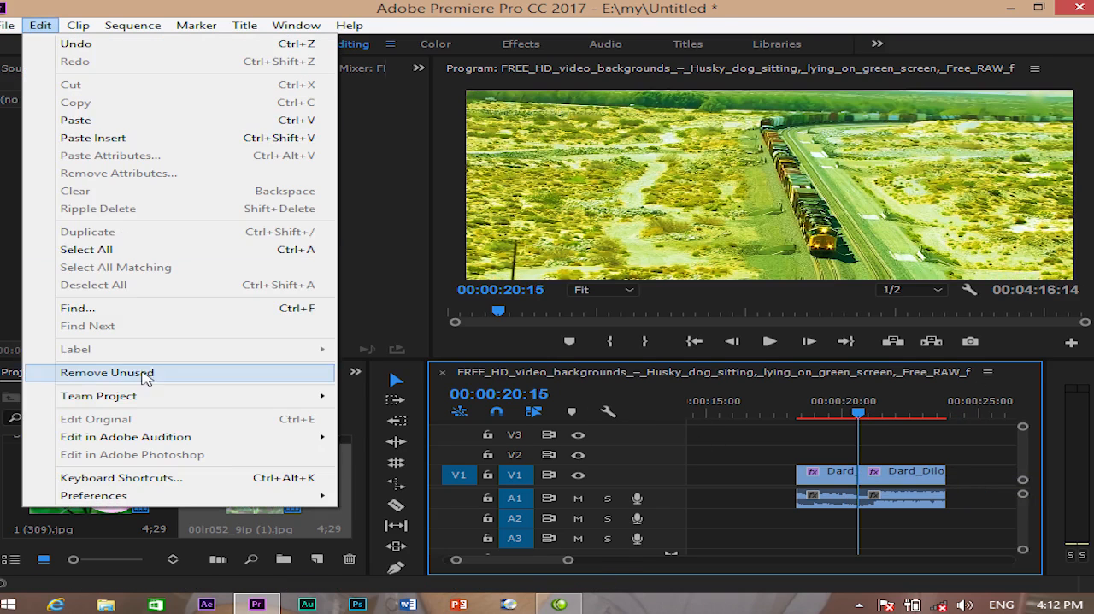
{"action": "left_click", "coordinate": [824, 458]}
{"action": "left_click", "coordinate": [300, 485]}
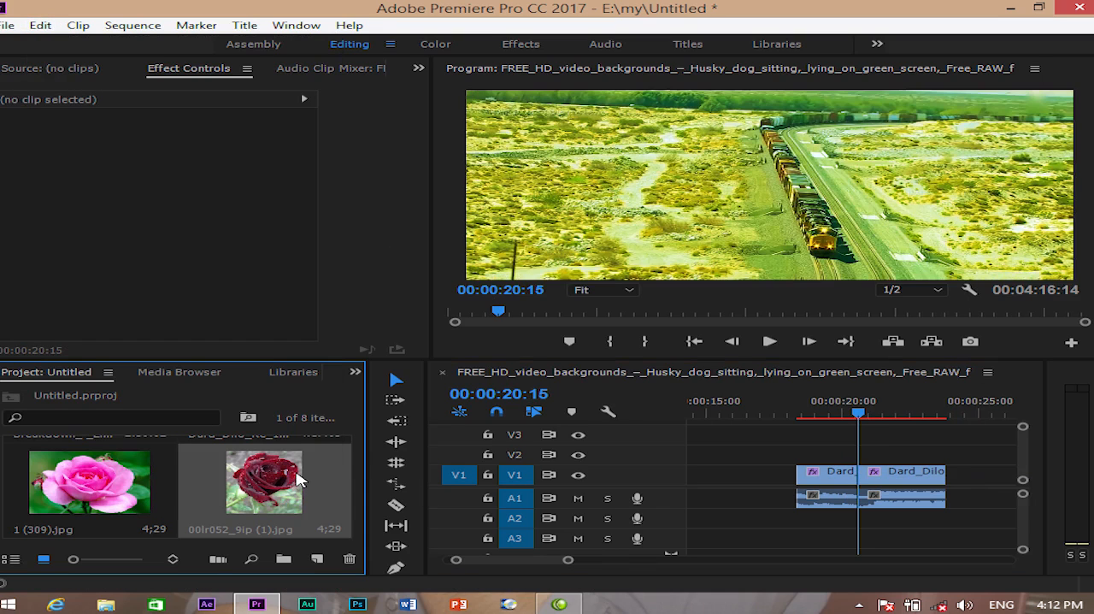
{"action": "key", "text": "Delete"}
{"action": "scroll", "coordinate": [296, 486], "scroll_direction": "up", "scroll_amount": 2}
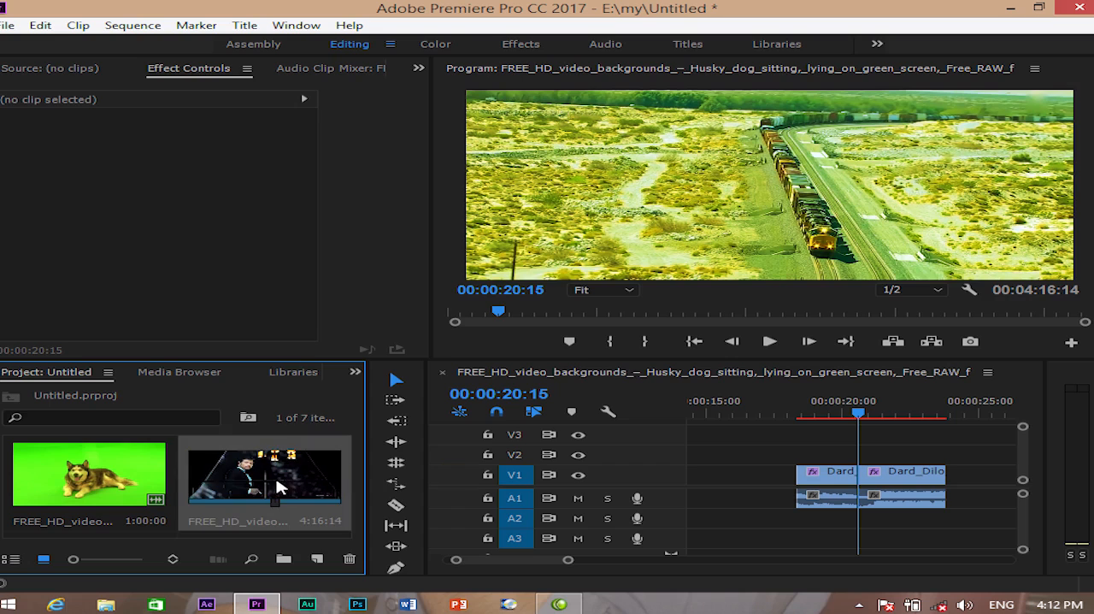
- Duplicate the husky dog green-screen clip among the project items
{"action": "left_click", "coordinate": [95, 481]}
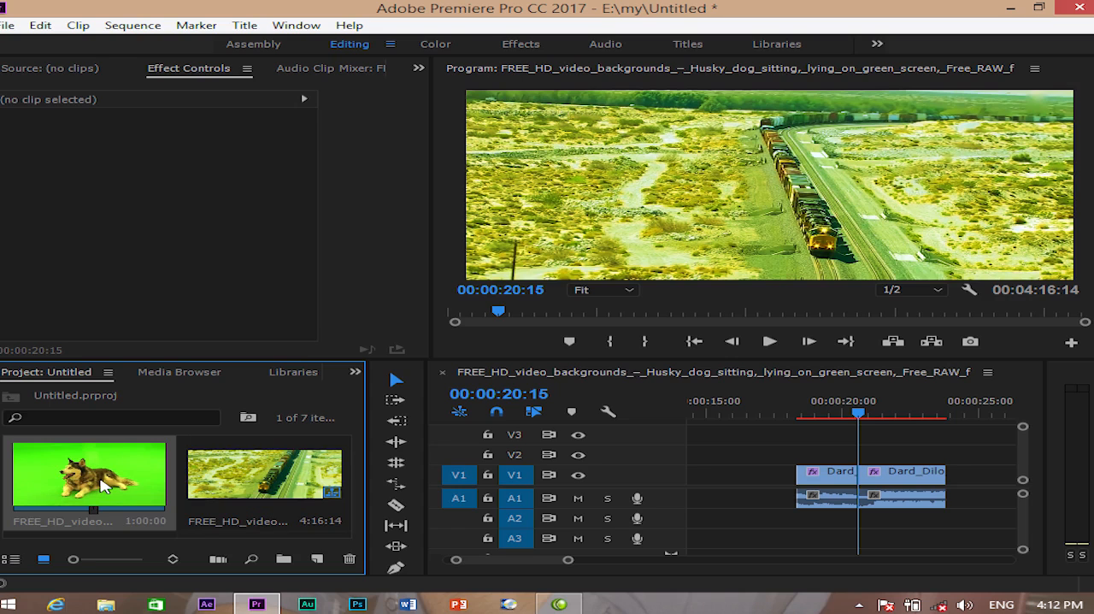
{"action": "left_click", "coordinate": [43, 29]}
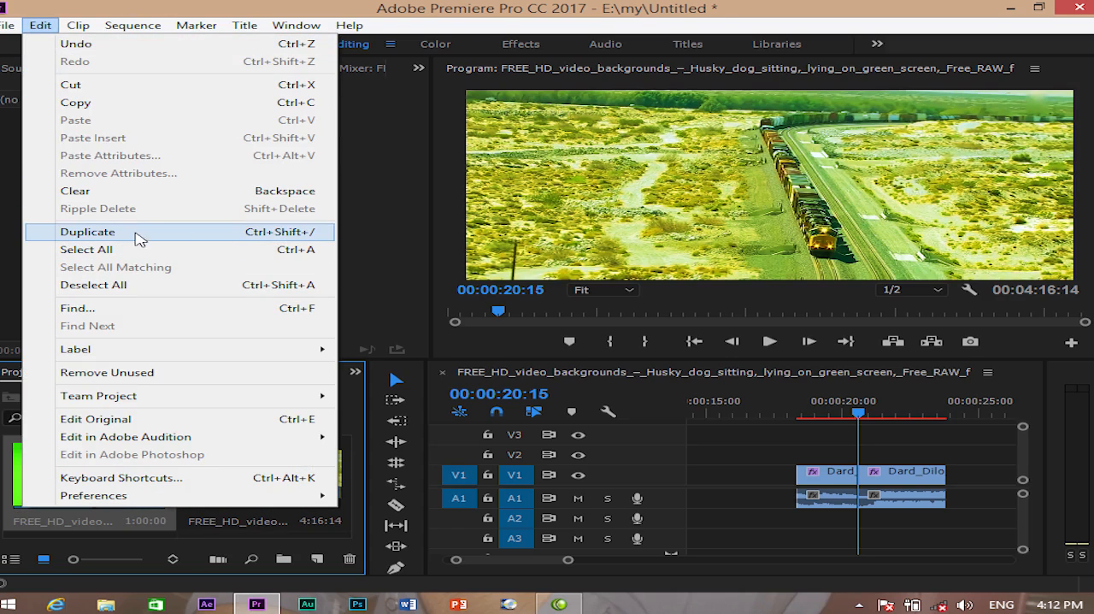
{"action": "left_click", "coordinate": [138, 238]}
{"action": "scroll", "coordinate": [313, 495], "scroll_direction": "up", "scroll_amount": 1}
{"action": "scroll", "coordinate": [314, 496], "scroll_direction": "down", "scroll_amount": 1}
{"action": "scroll", "coordinate": [313, 496], "scroll_direction": "down", "scroll_amount": 1}
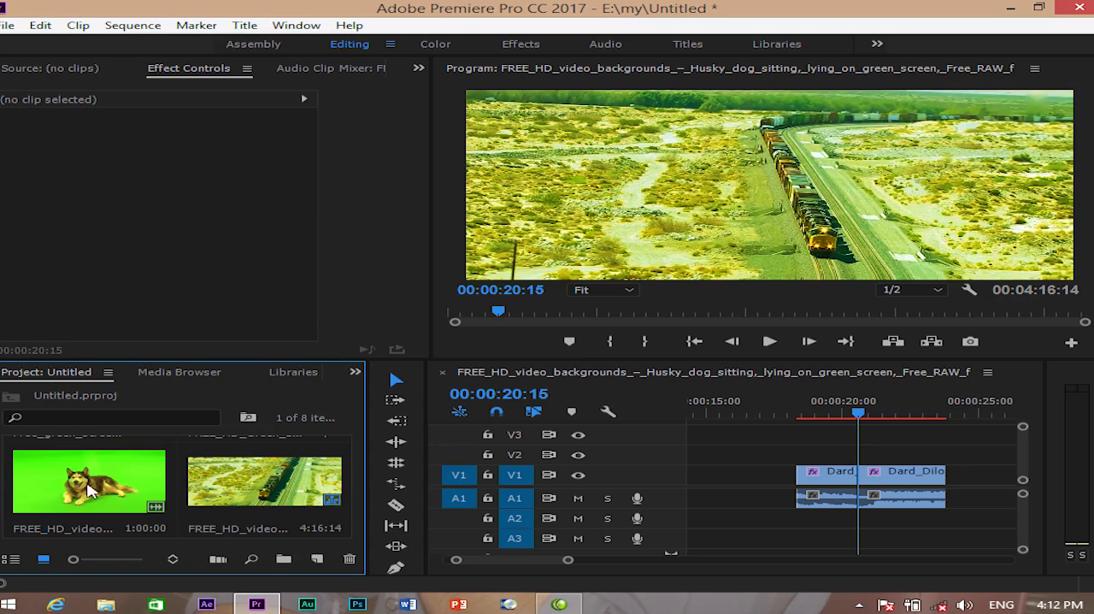
- Enlarge the Project panel and duplicate the copied husky dog clip once more
{"action": "left_click_drag", "start_coordinate": [175, 359], "coordinate": [192, 139]}
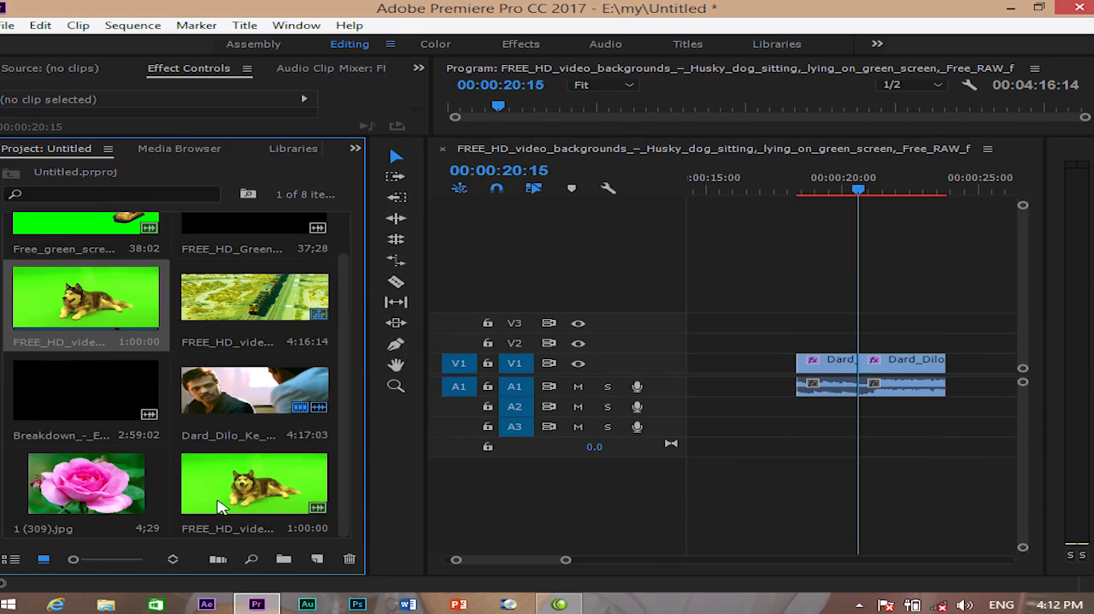
{"action": "left_click", "coordinate": [40, 25]}
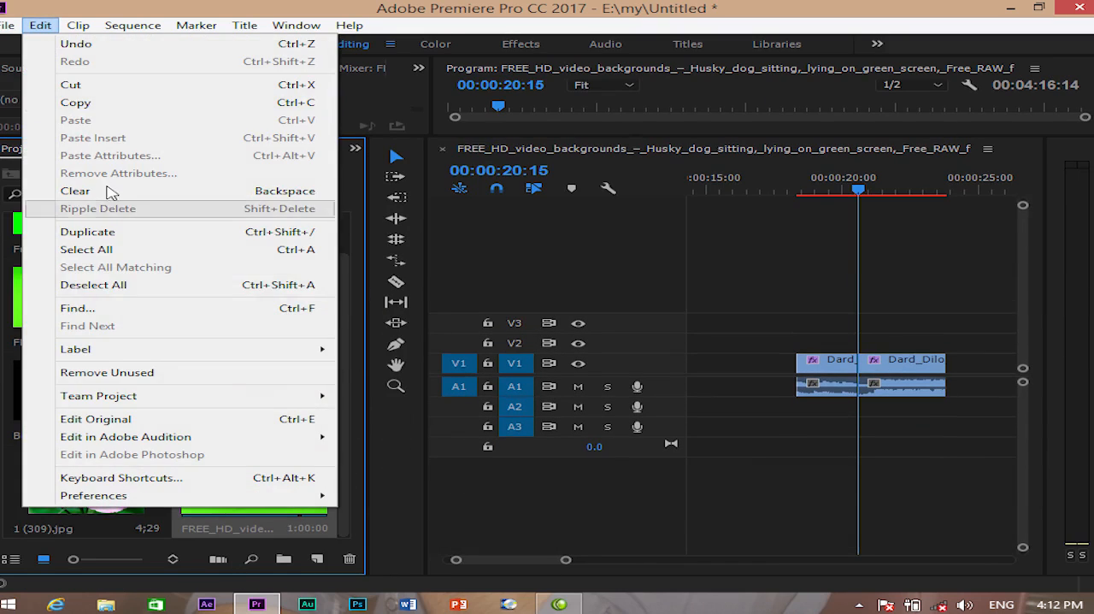
{"action": "left_click", "coordinate": [111, 234]}
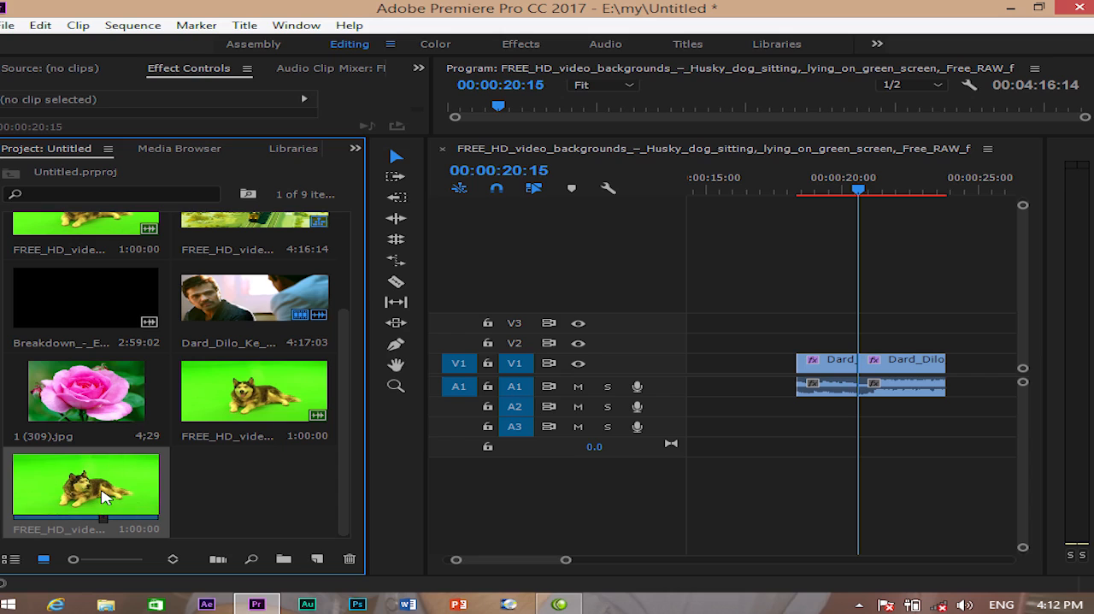
- Delete both husky dog duplicates and the original dog clip from the project, and shrink the Project panel again
{"action": "key", "text": "Delete"}
{"action": "left_click", "coordinate": [225, 476]}
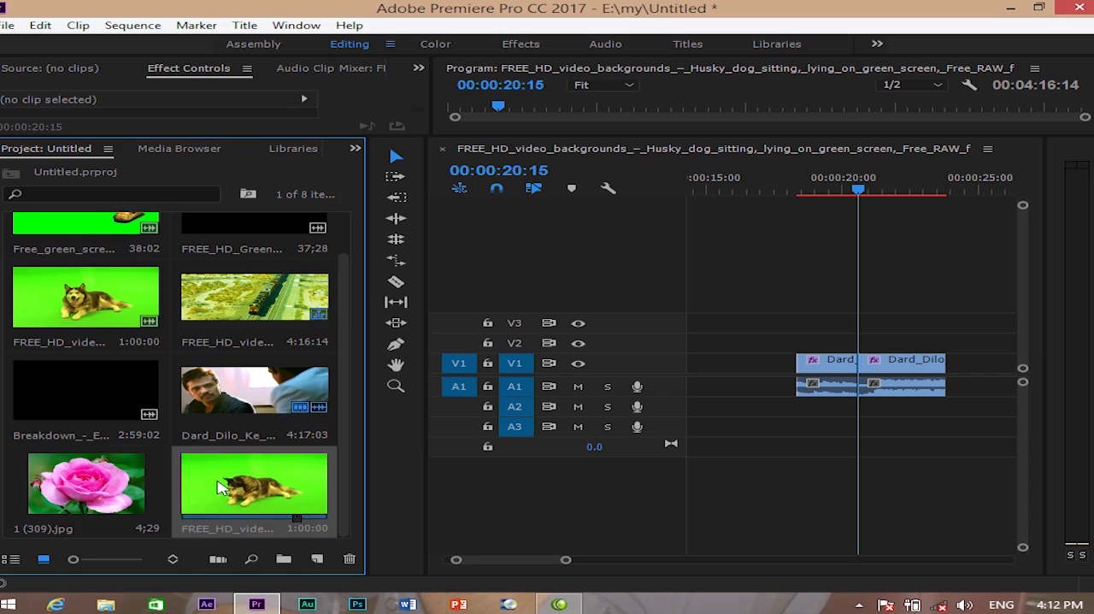
{"action": "key", "text": "Delete"}
{"action": "key", "text": "Delete"}
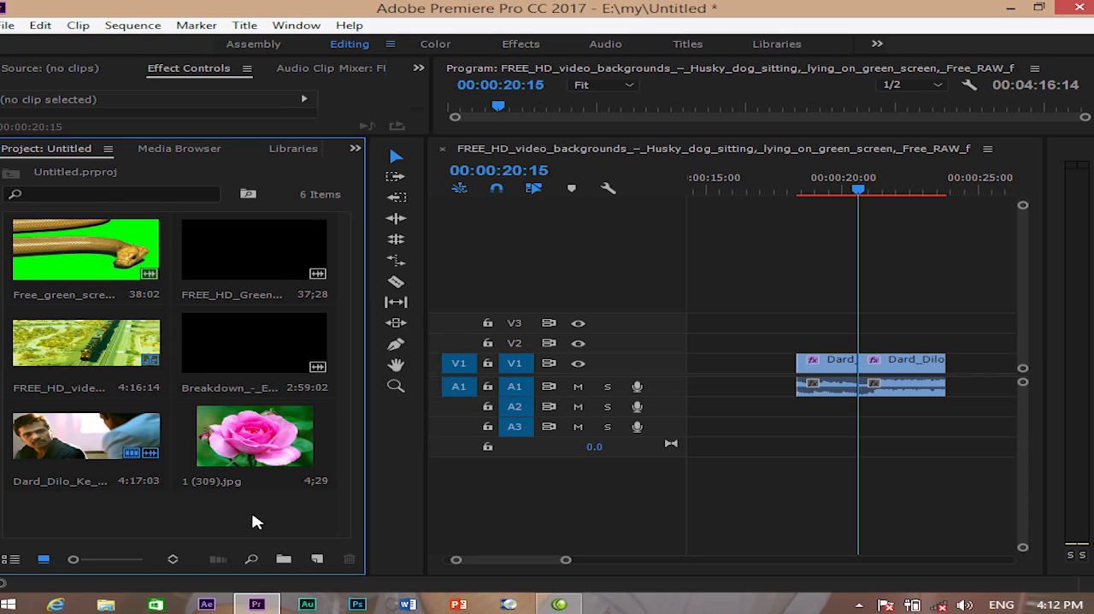
{"action": "left_click_drag", "start_coordinate": [246, 136], "coordinate": [246, 389]}
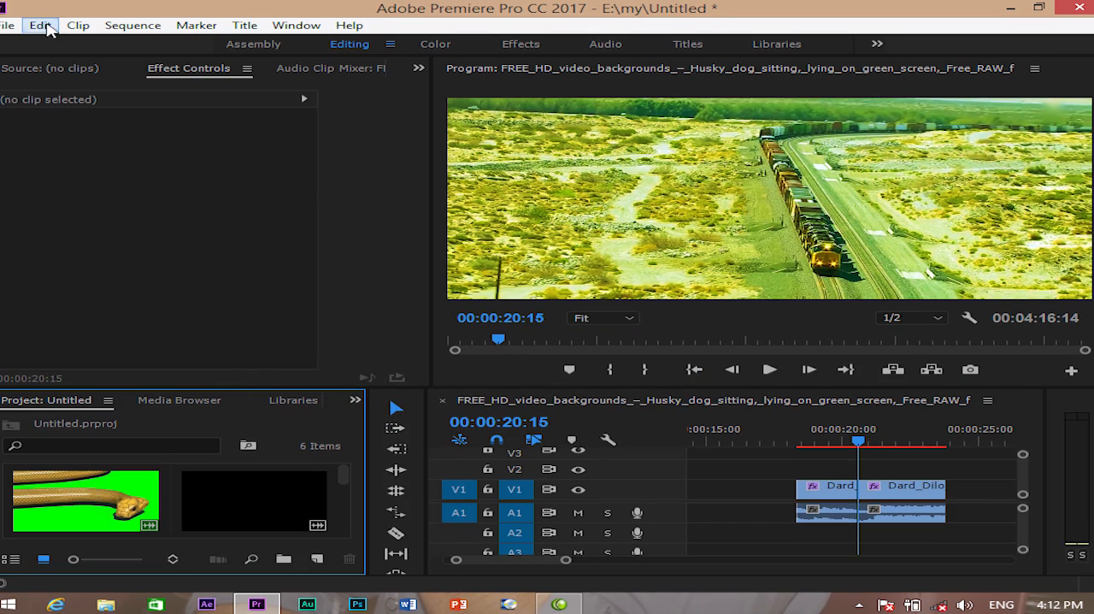
- Select all clips in the timeline with the Select All command
{"action": "left_click", "coordinate": [41, 26]}
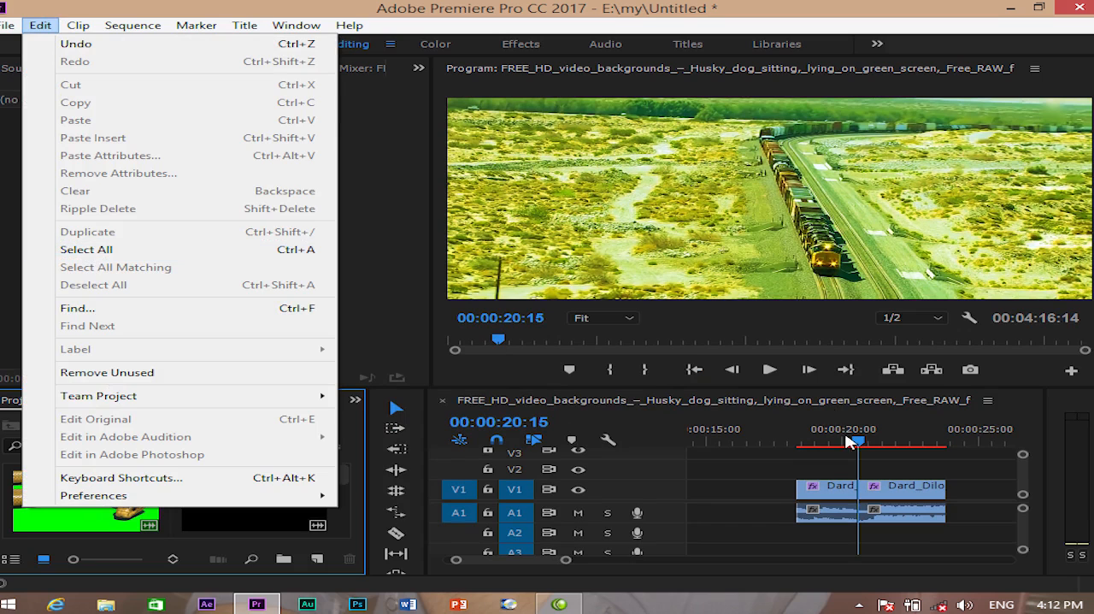
{"action": "left_click", "coordinate": [783, 475]}
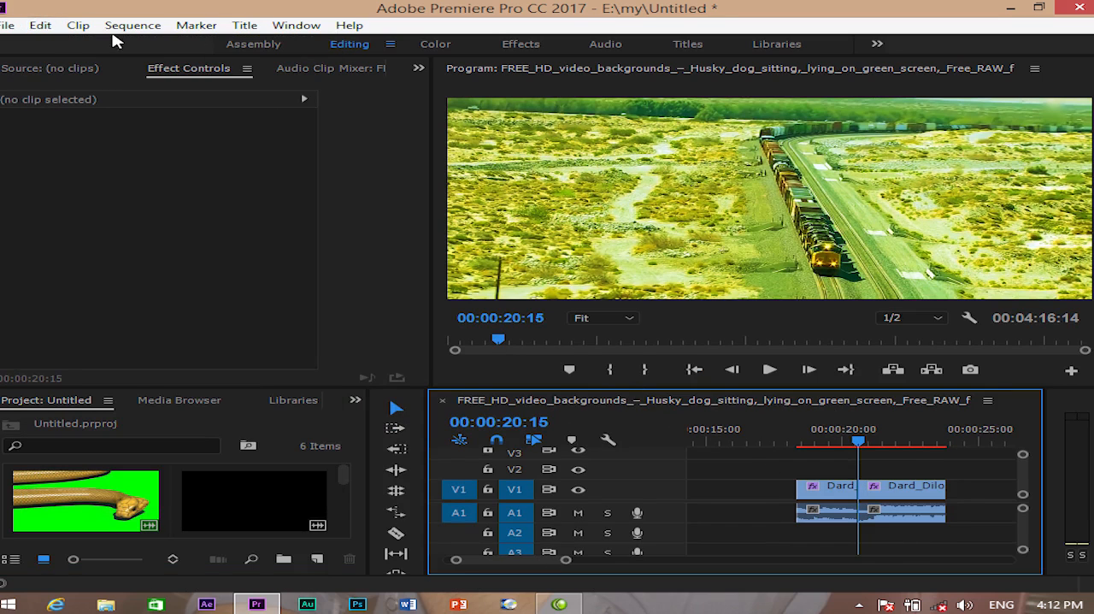
{"action": "left_click", "coordinate": [41, 28]}
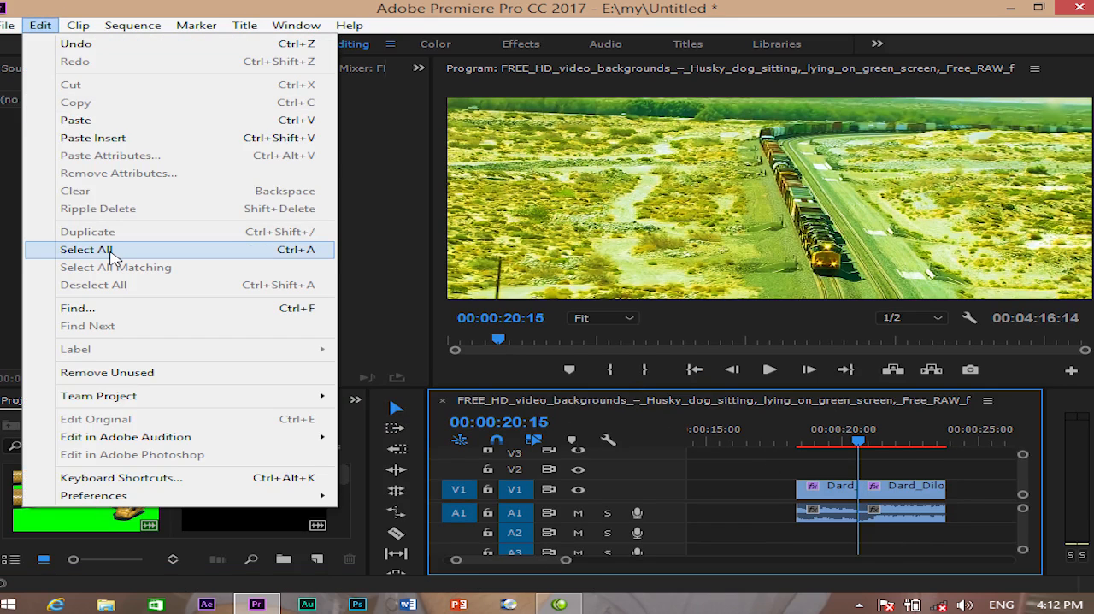
{"action": "left_click", "coordinate": [111, 250]}
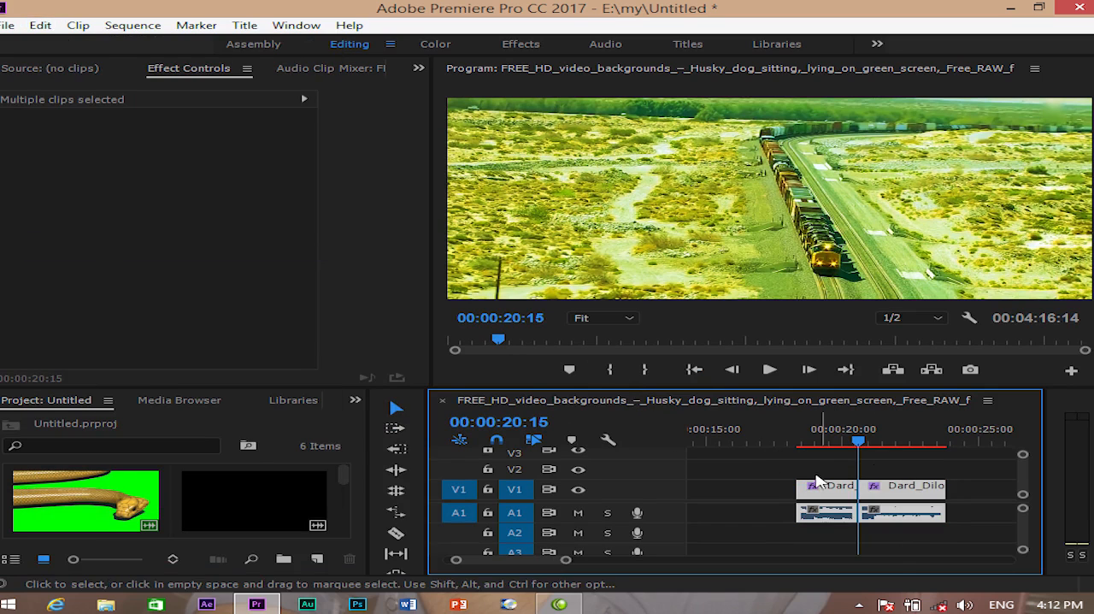
- Apply Select All Matching to the selected timeline clips, and deselect everything
{"action": "left_click", "coordinate": [43, 28]}
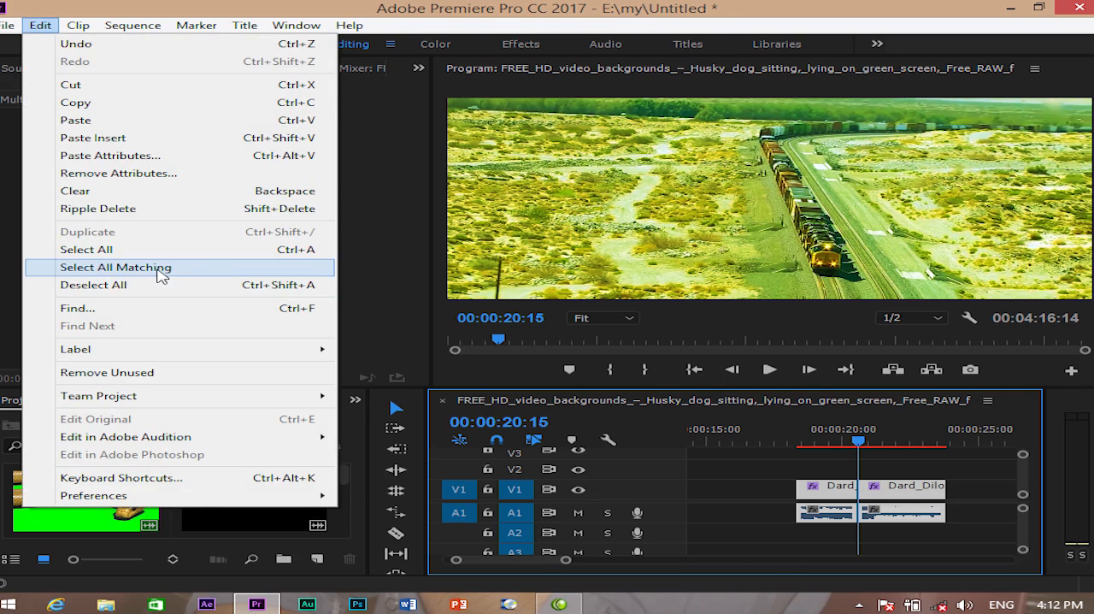
{"action": "left_click", "coordinate": [160, 268]}
{"action": "left_click", "coordinate": [40, 26]}
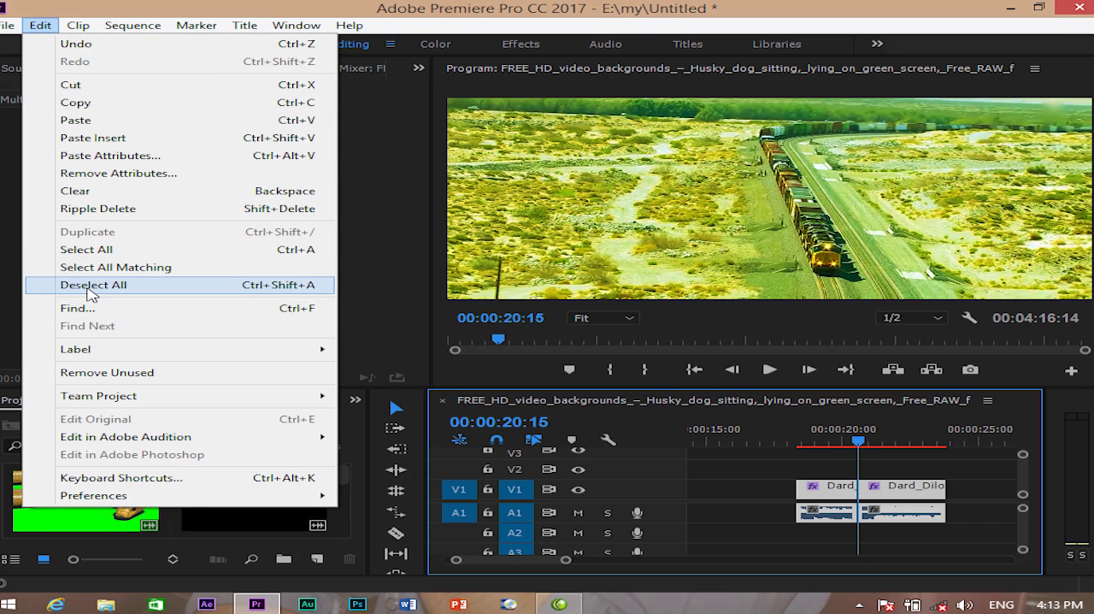
{"action": "left_click", "coordinate": [92, 290]}
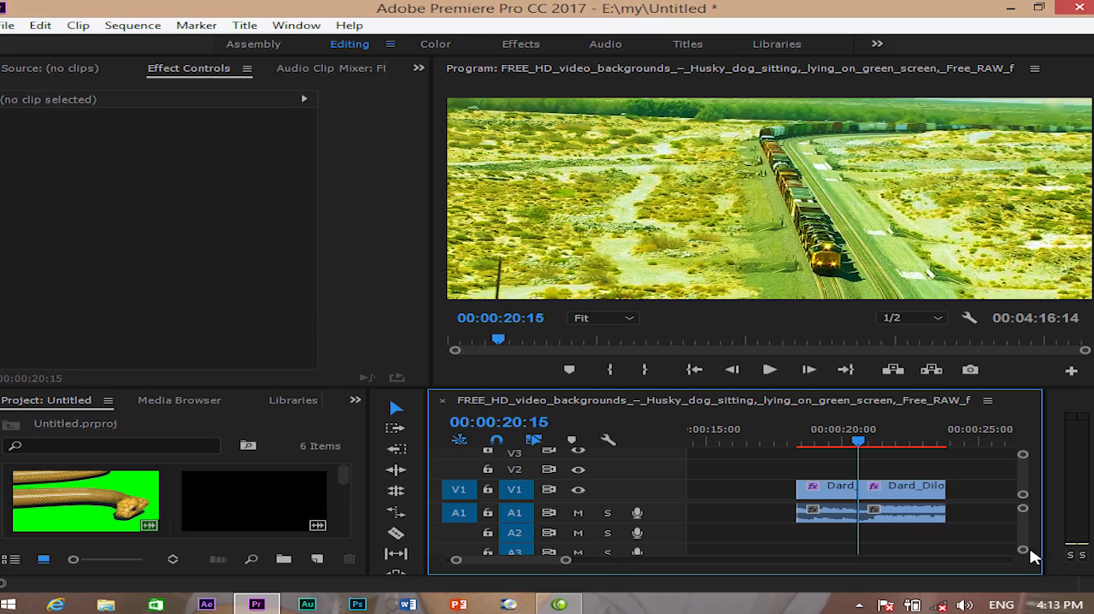
{"action": "key", "text": "ctrl+s"}
- Open the Find in Timeline search options and close them without searching
{"action": "left_click", "coordinate": [40, 25]}
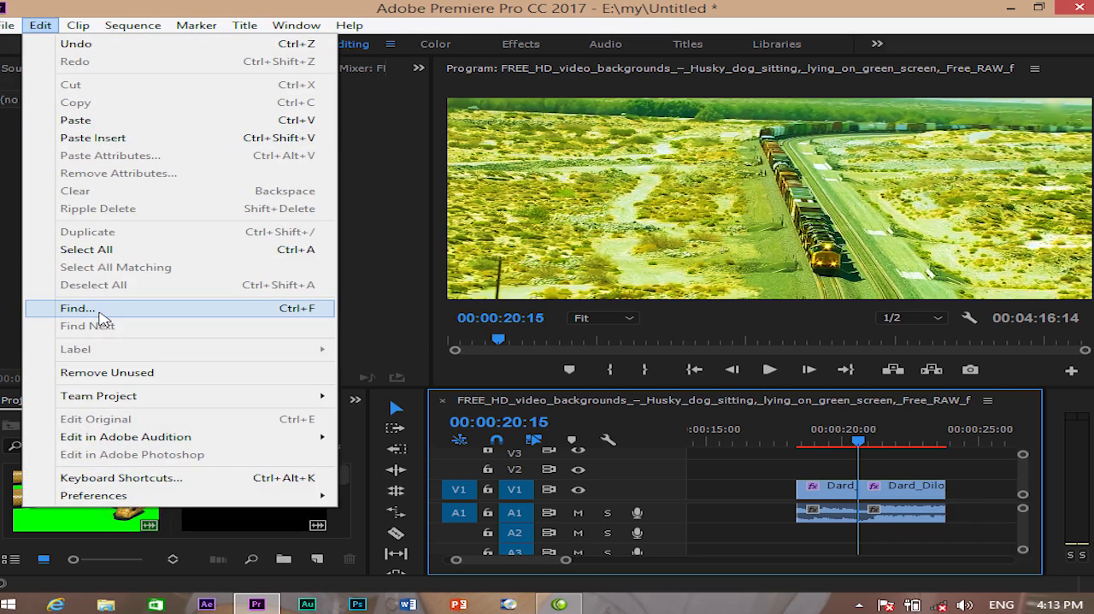
{"action": "left_click", "coordinate": [99, 312]}
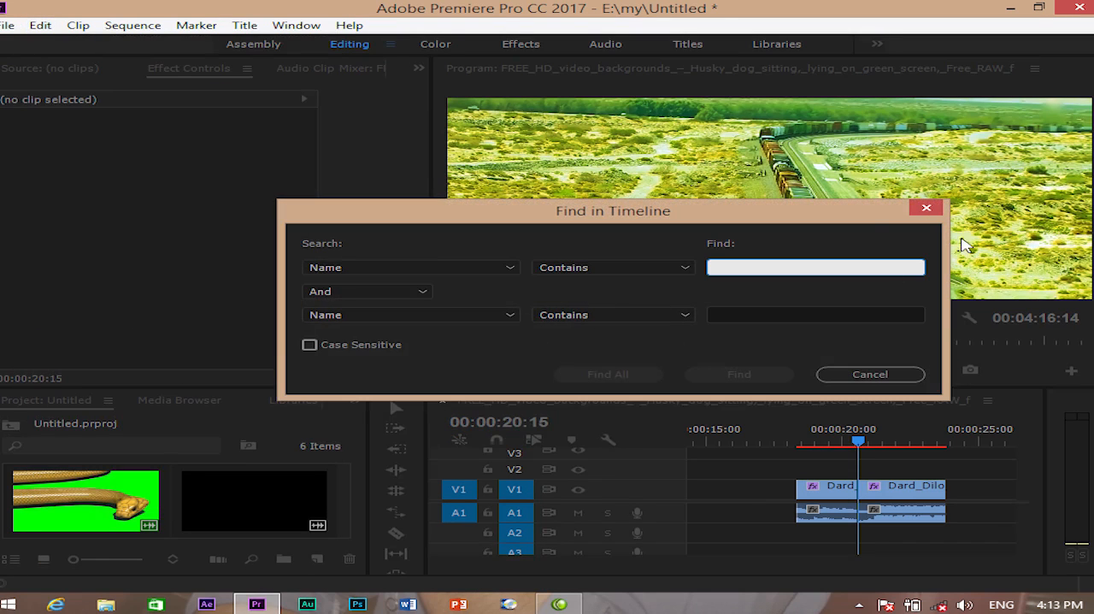
{"action": "left_click", "coordinate": [926, 210]}
- Enlarge the Project panel and shift the first timeline segment slightly earlier, leaving a gap before the second
{"action": "left_click_drag", "start_coordinate": [342, 474], "coordinate": [342, 493]}
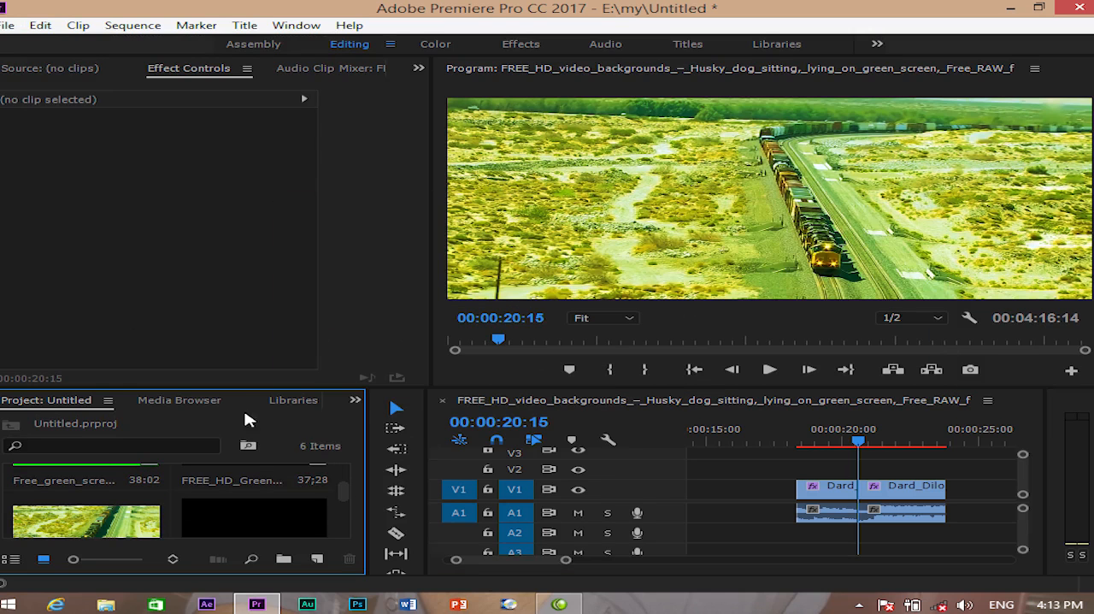
{"action": "left_click_drag", "start_coordinate": [237, 389], "coordinate": [239, 233]}
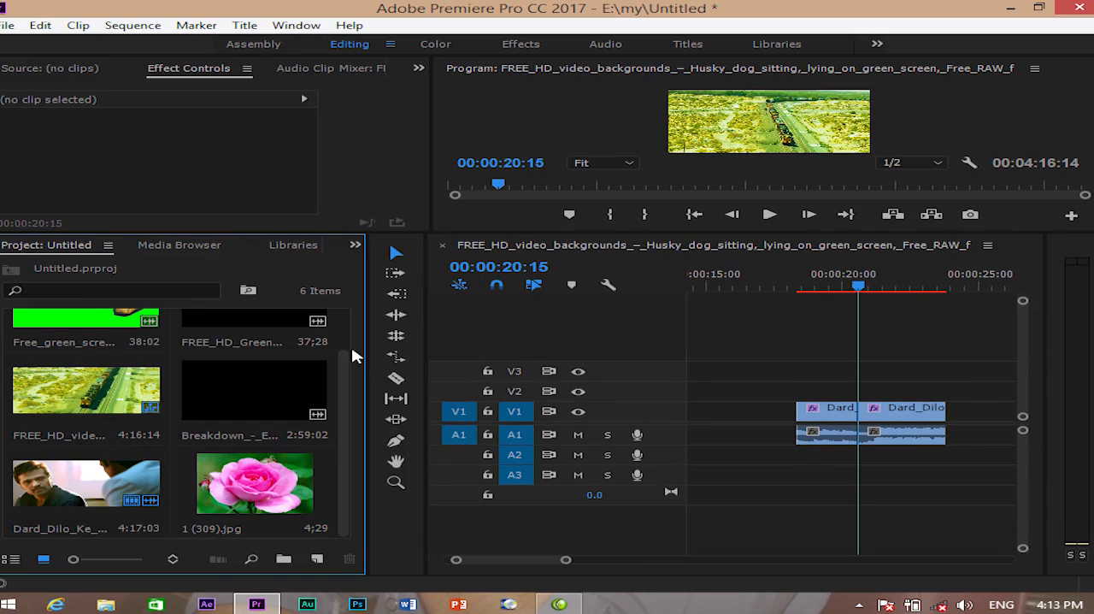
{"action": "left_click", "coordinate": [834, 411]}
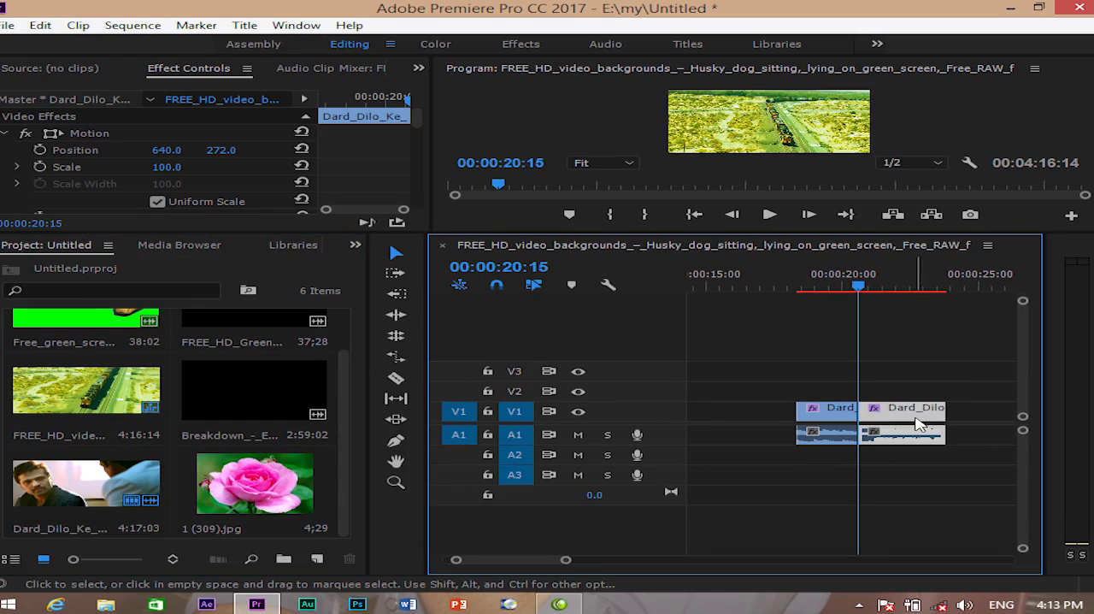
{"action": "left_click_drag", "start_coordinate": [843, 412], "coordinate": [817, 412]}
- Place the image 1 (309).jpg on V2 across the gap and move the playhead to 00:00:21:07
{"action": "left_click", "coordinate": [272, 487]}
{"action": "left_click_drag", "start_coordinate": [271, 487], "coordinate": [832, 390]}
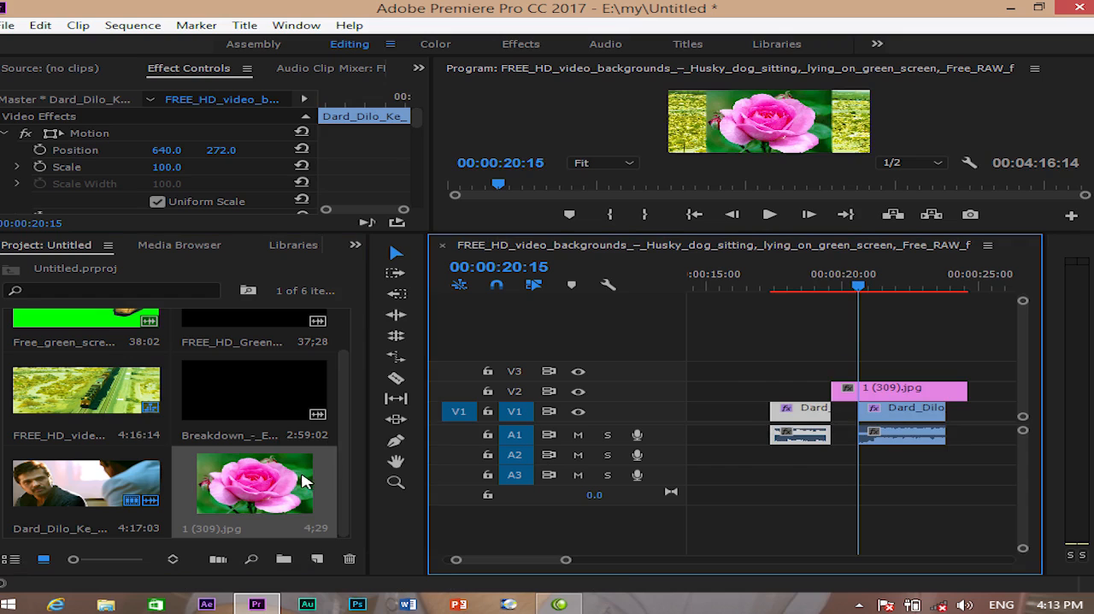
{"action": "left_click", "coordinate": [342, 432]}
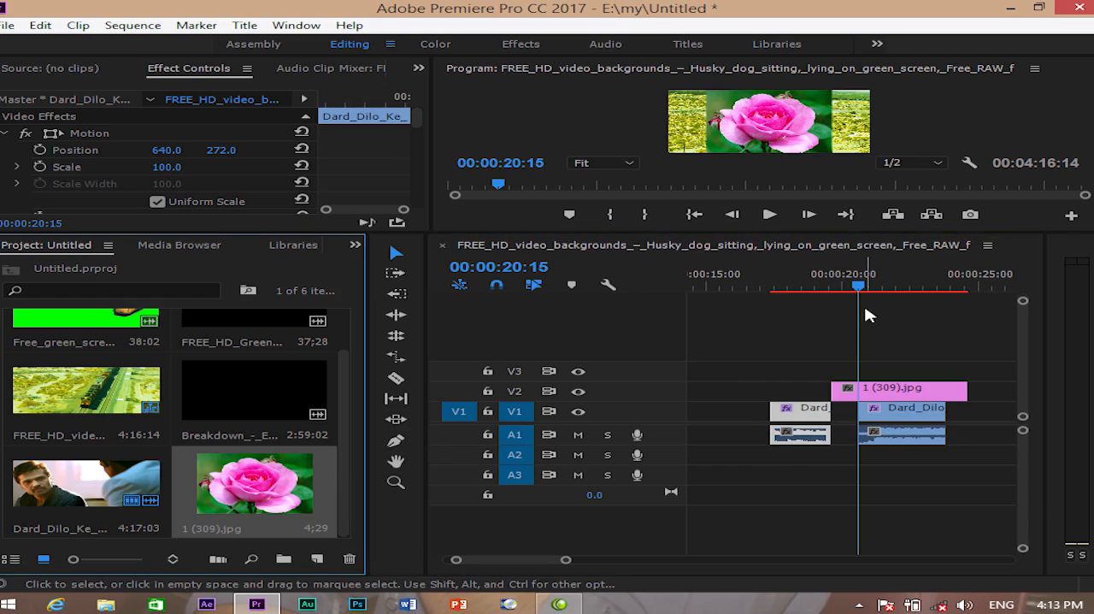
{"action": "mouse_move", "coordinate": [863, 285]}
{"action": "left_mouse_down"}
{"action": "mouse_move", "coordinate": [847, 289]}
{"action": "mouse_move", "coordinate": [877, 290]}
{"action": "left_mouse_up"}
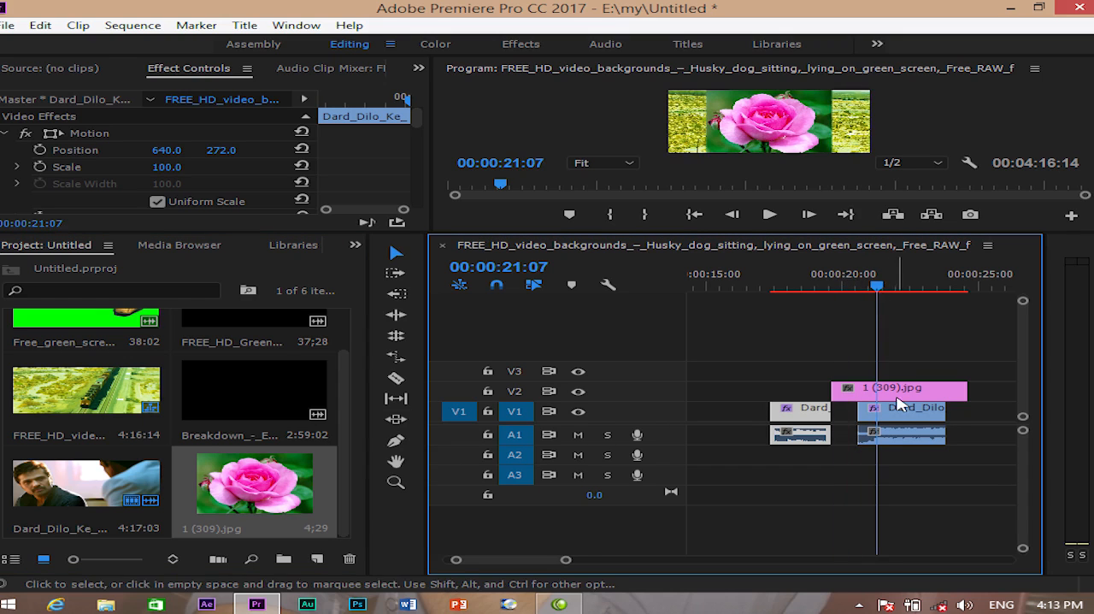
- Rename the project item 1 (309).jpg to 123
{"action": "right_click", "coordinate": [247, 483]}
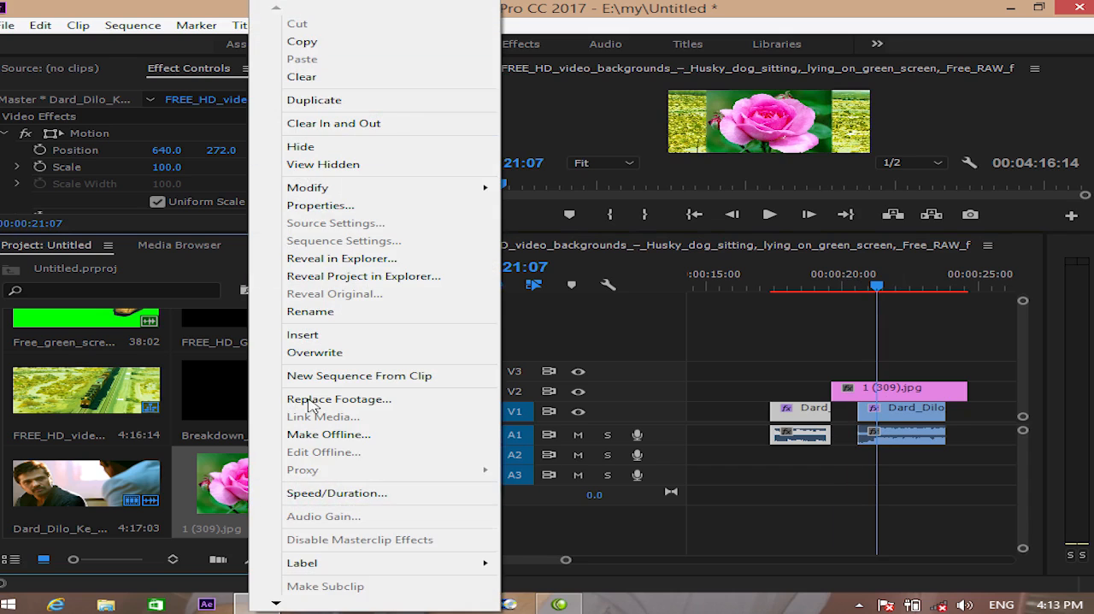
{"action": "mouse_move", "coordinate": [276, 604]}
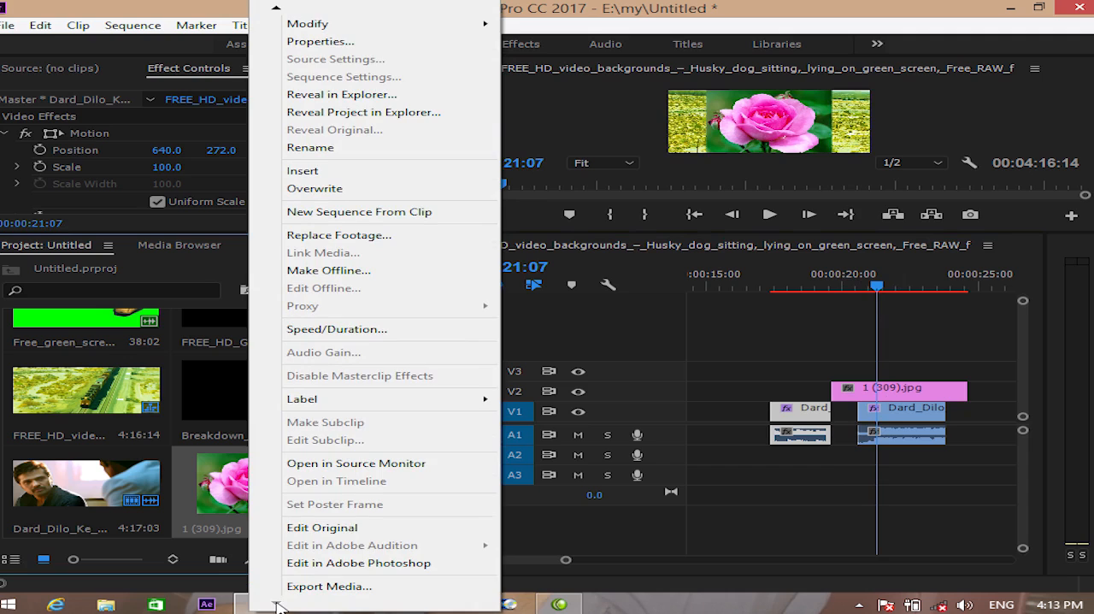
{"action": "left_click", "coordinate": [224, 494]}
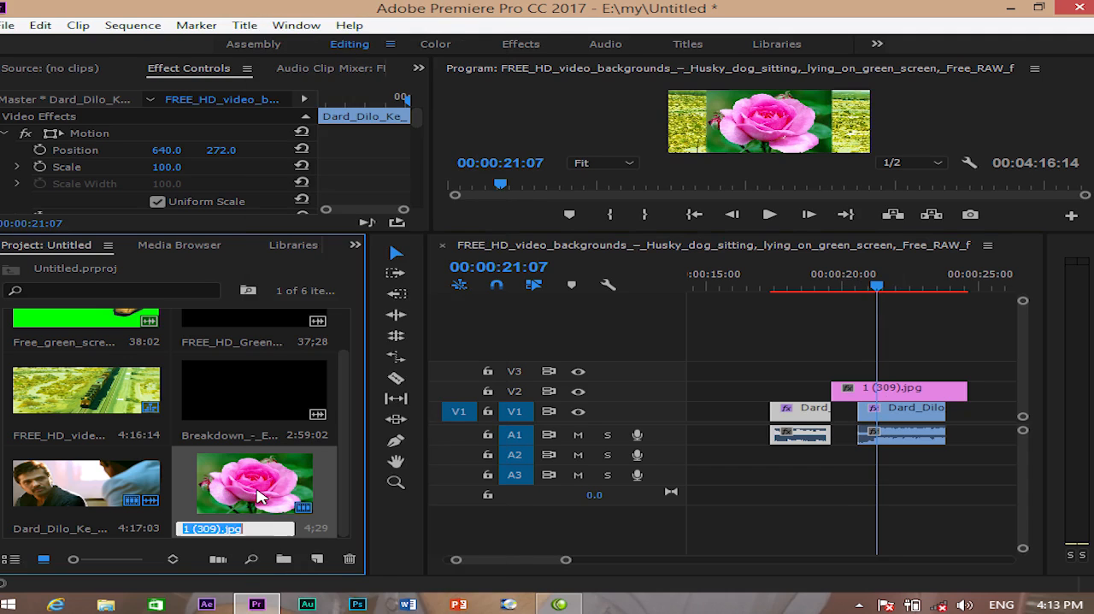
{"action": "type", "text": "1"}
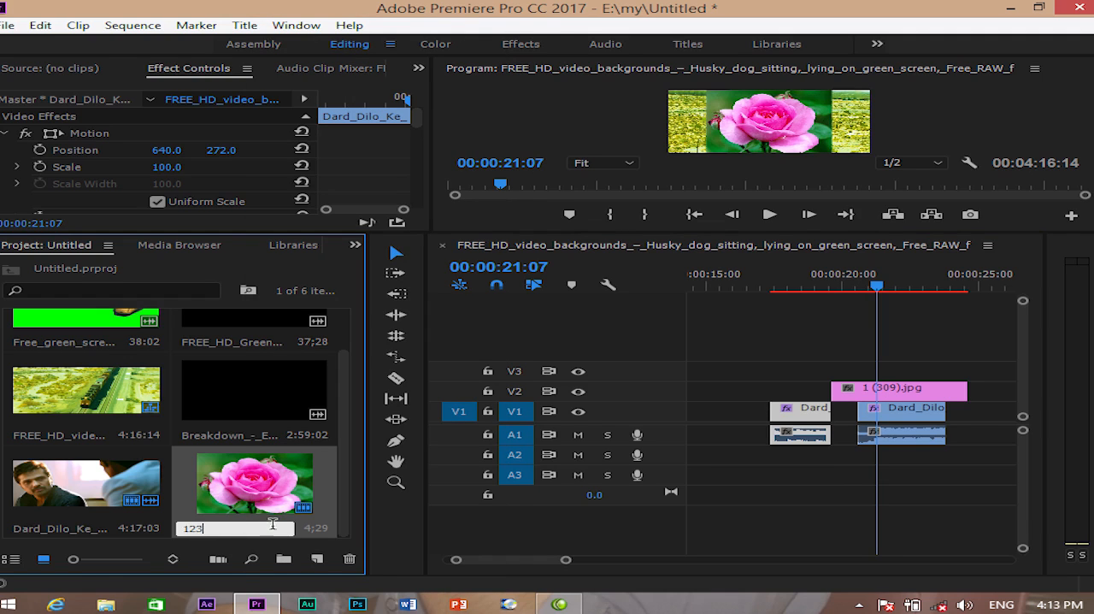
{"action": "type", "text": "23"}
{"action": "key", "text": "Return"}
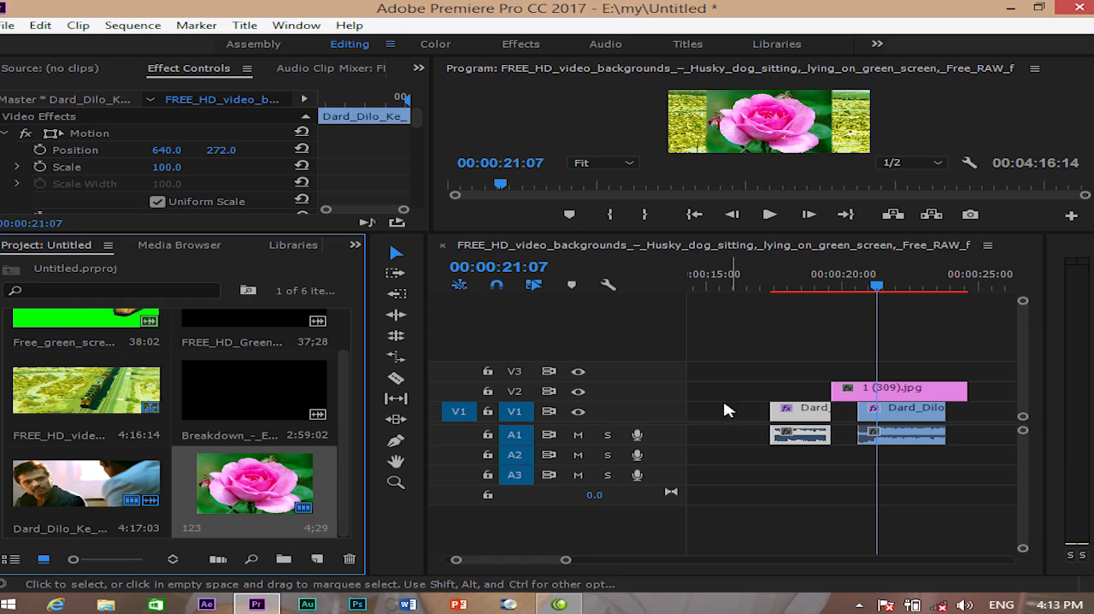
- Delete the image clip from V2 and place the renamed item 123 there, ending level with the second V1 segment
{"action": "left_click", "coordinate": [904, 394]}
{"action": "key", "text": "Delete"}
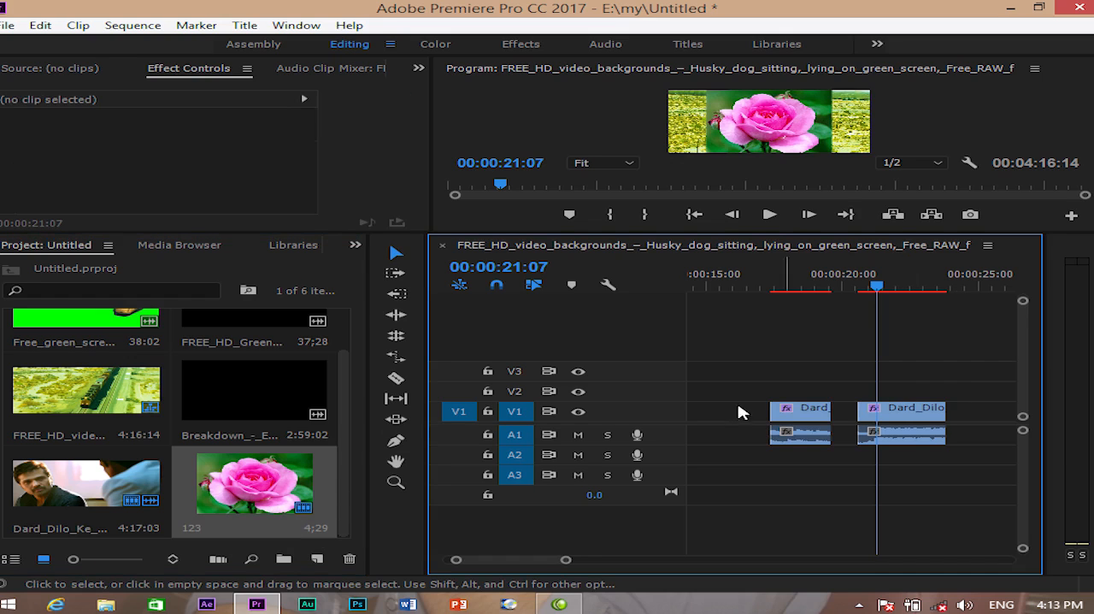
{"action": "left_click_drag", "start_coordinate": [255, 485], "coordinate": [803, 397]}
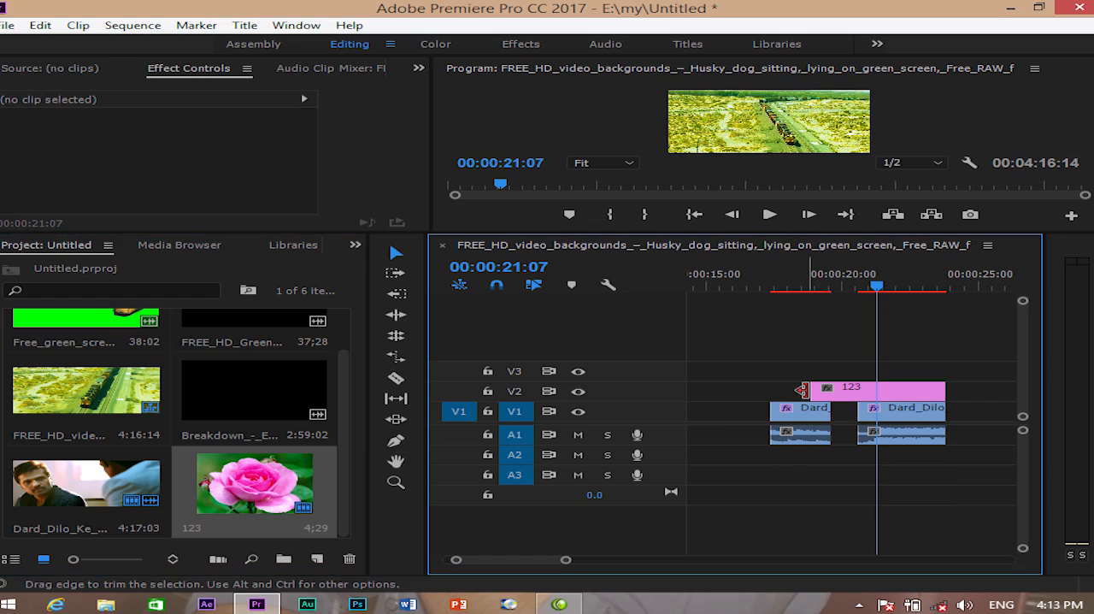
- Split the 123 clip on V2 into five pieces with the Razor tool
{"action": "left_click", "coordinate": [396, 377]}
{"action": "left_click", "coordinate": [858, 391]}
{"action": "left_click", "coordinate": [908, 390]}
{"action": "left_click", "coordinate": [878, 390]}
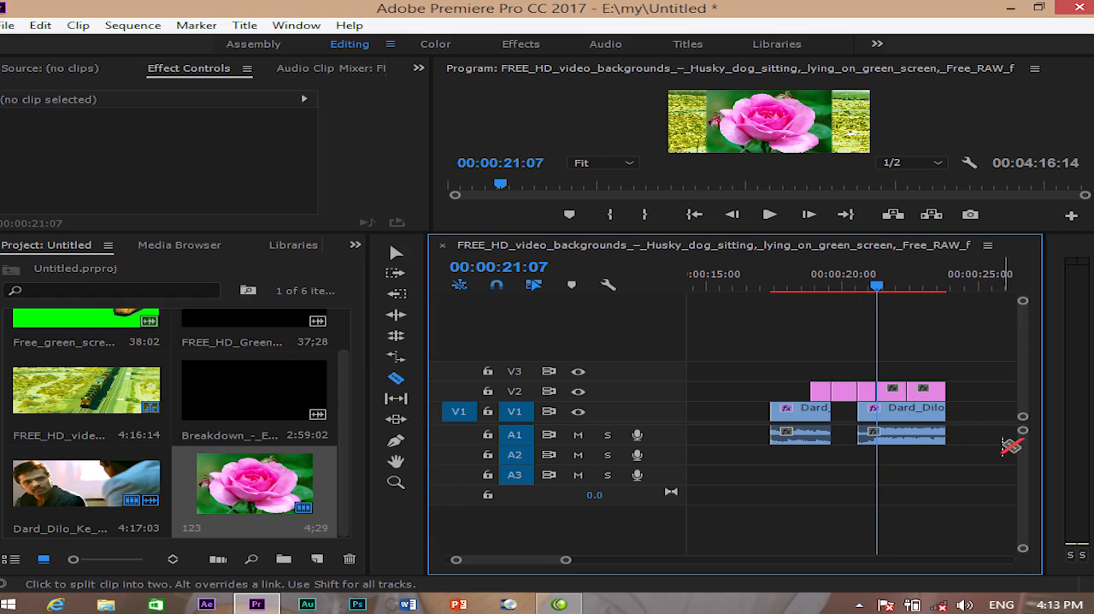
- Spread the five 123 pieces apart along V2 with gaps between them and move the playhead to 00:00:22:11
{"action": "key", "text": "minus"}
{"action": "left_click_drag", "start_coordinate": [844, 233], "coordinate": [845, 379]}
{"action": "left_click_drag", "start_coordinate": [861, 434], "coordinate": [754, 432]}
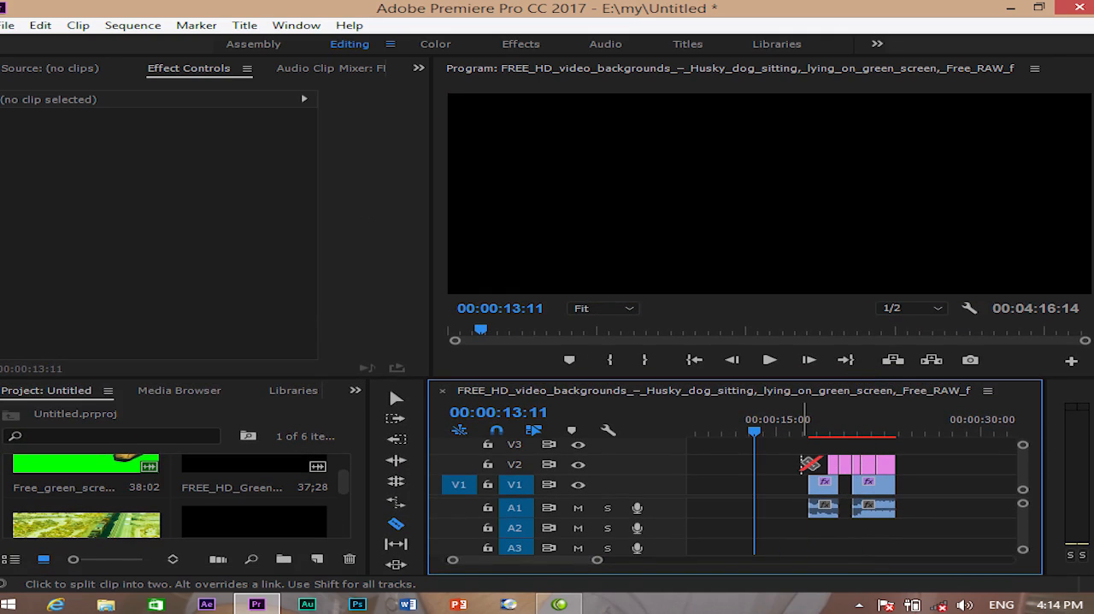
{"action": "key", "text": "v"}
{"action": "left_click_drag", "start_coordinate": [834, 467], "coordinate": [761, 465]}
{"action": "left_click_drag", "start_coordinate": [846, 468], "coordinate": [802, 468]}
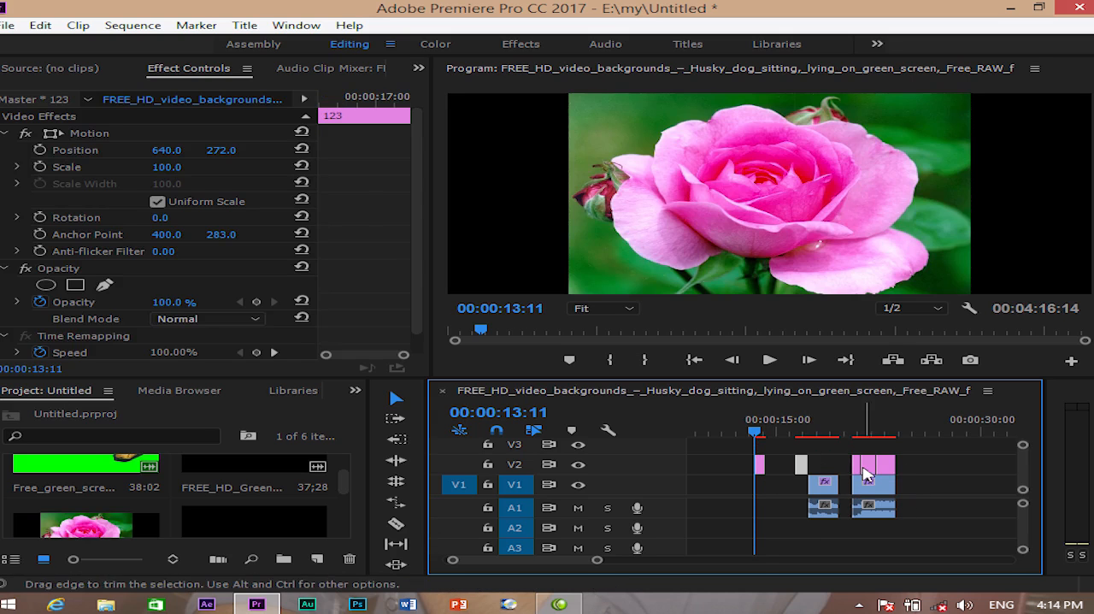
{"action": "left_click_drag", "start_coordinate": [889, 474], "coordinate": [972, 480]}
{"action": "left_click_drag", "start_coordinate": [869, 468], "coordinate": [881, 433]}
{"action": "left_click", "coordinate": [879, 430]}
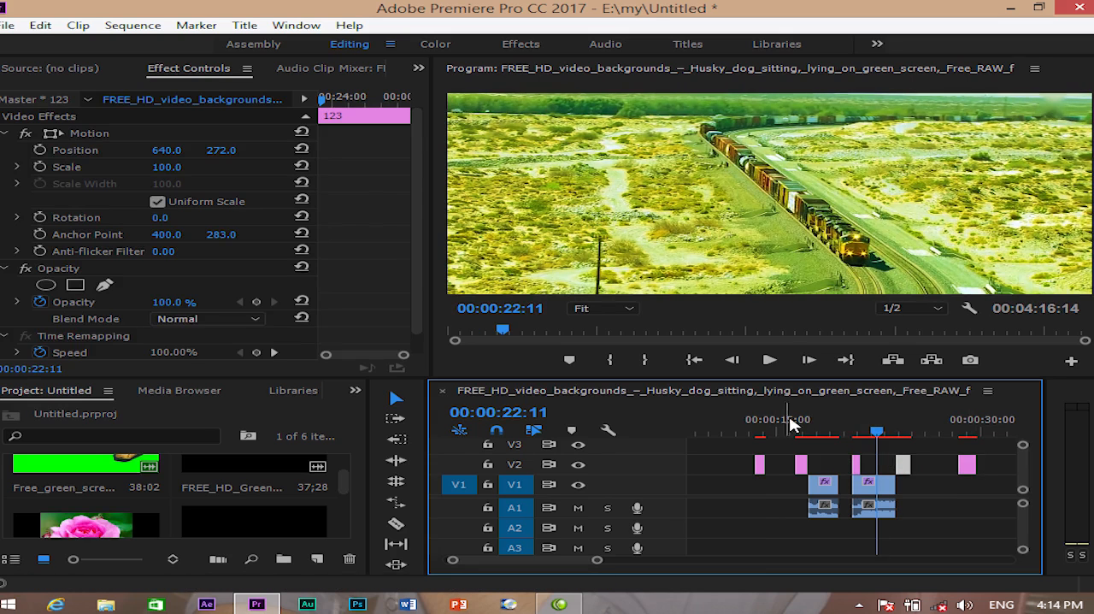
- Find a timeline clip whose name contains 123, and move the playhead to 00:00:29:05 within that clip
{"action": "left_click", "coordinate": [39, 25]}
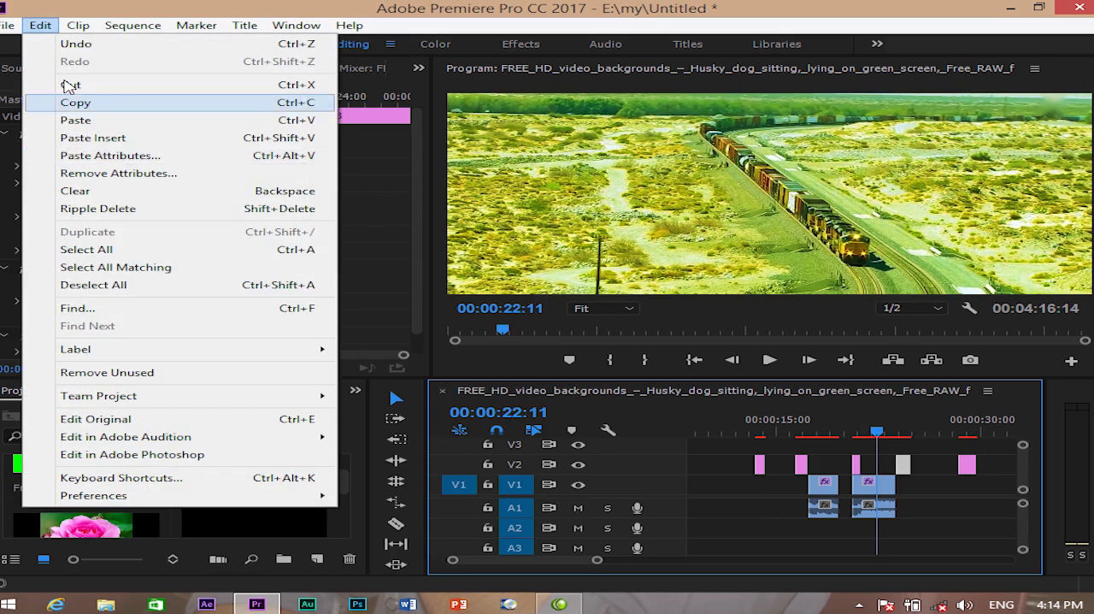
{"action": "left_click", "coordinate": [130, 308]}
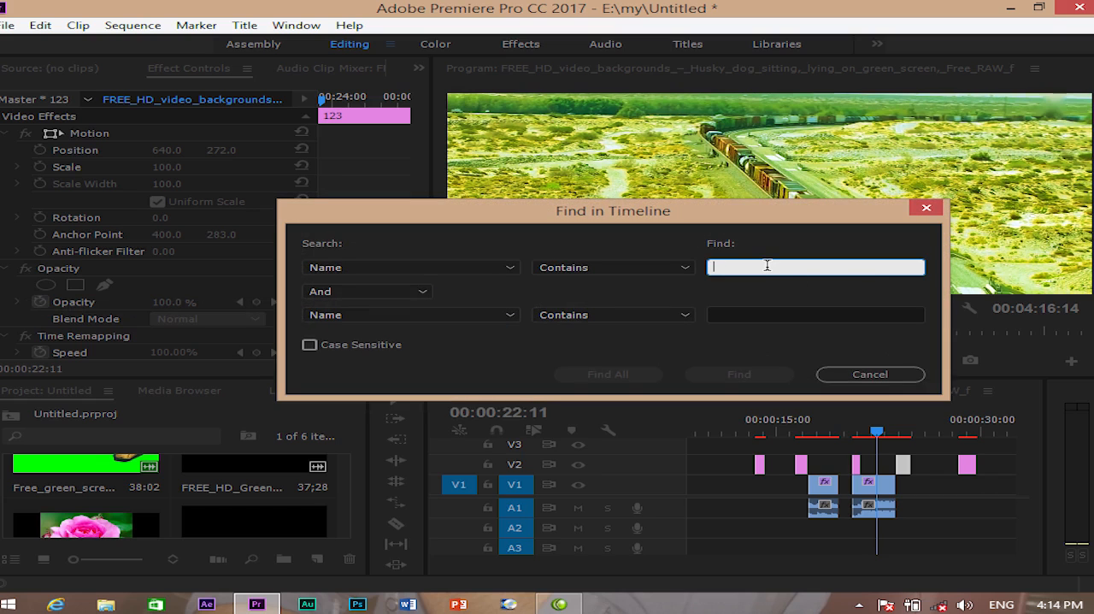
{"action": "type", "text": "123"}
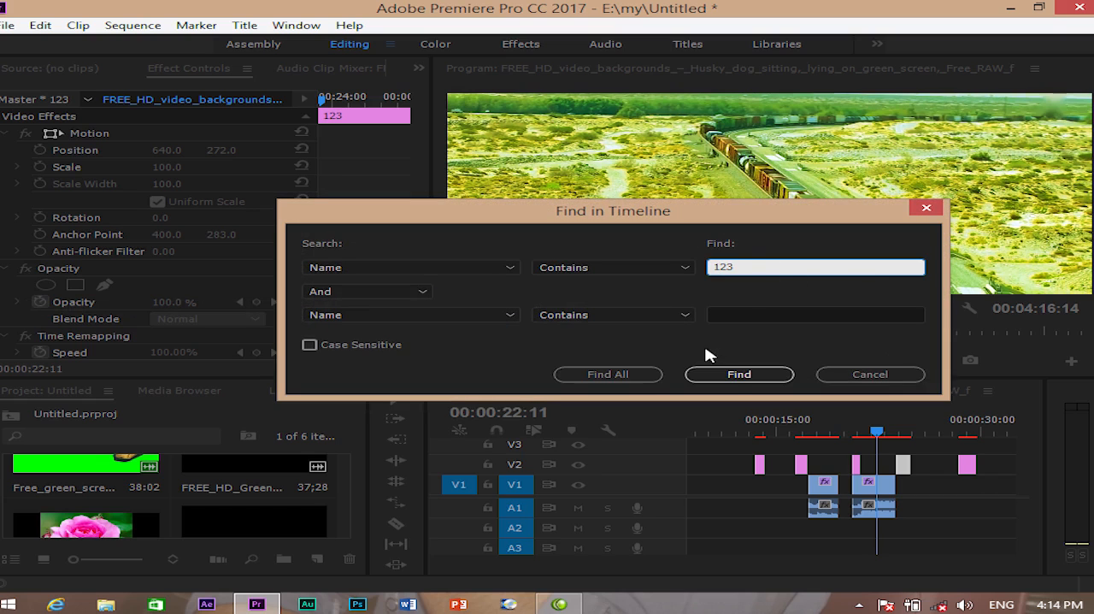
{"action": "left_click", "coordinate": [735, 373]}
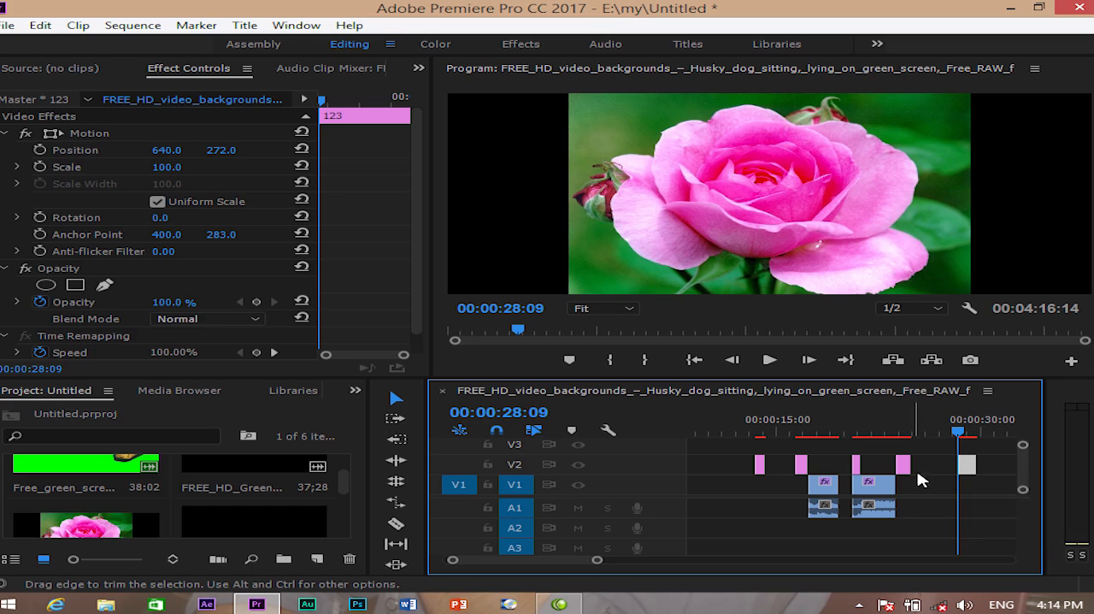
{"action": "left_click_drag", "start_coordinate": [808, 440], "coordinate": [969, 435]}
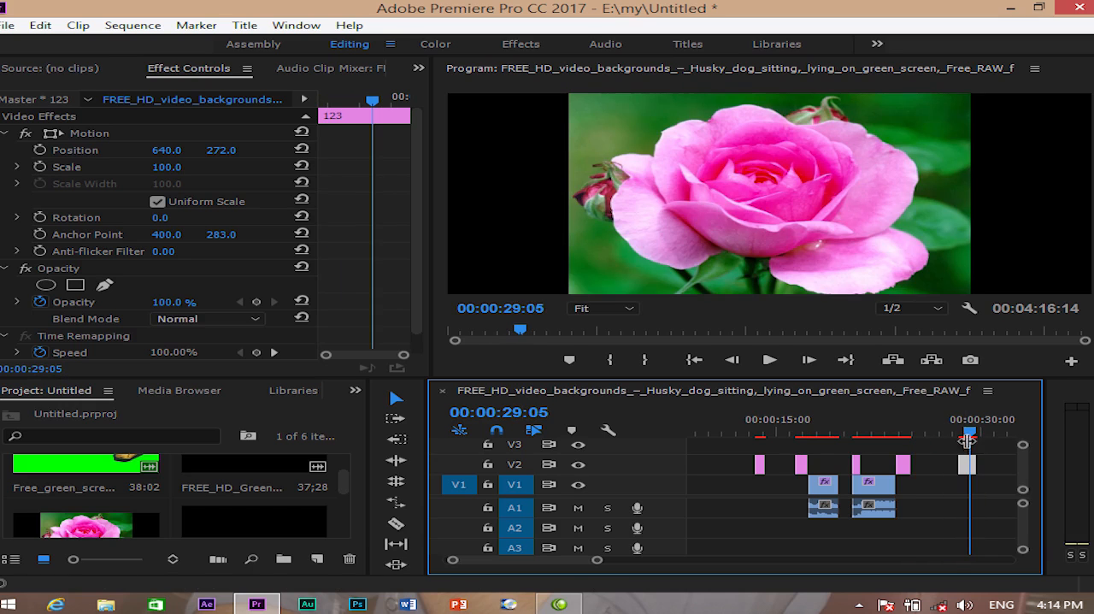
- Find all timeline clips whose name contains 123, delete them together, and undo the deletion
{"action": "left_click", "coordinate": [40, 24]}
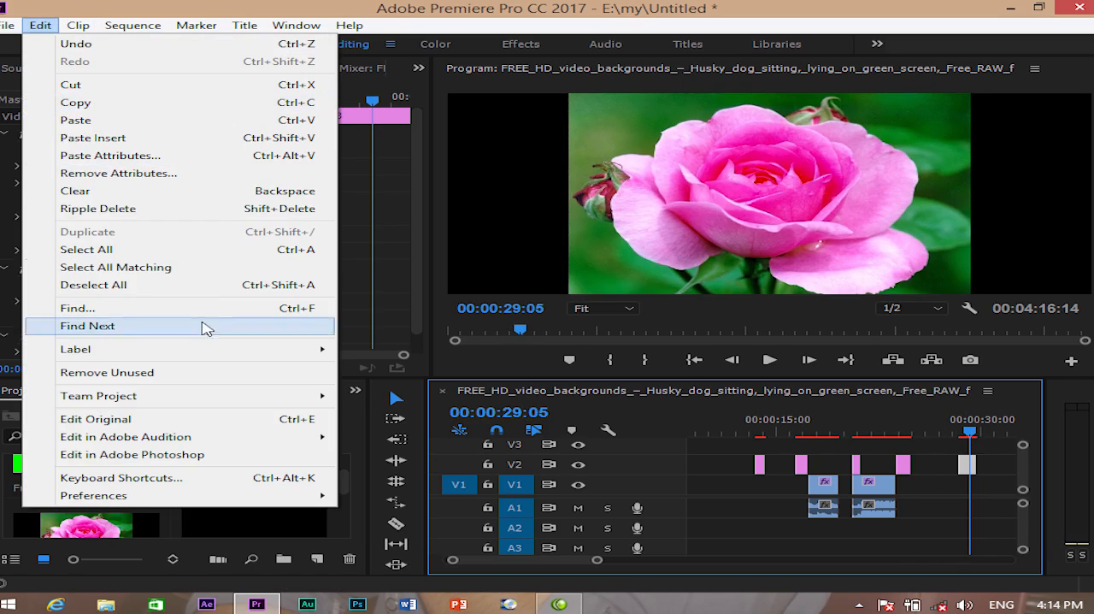
{"action": "left_click", "coordinate": [282, 310]}
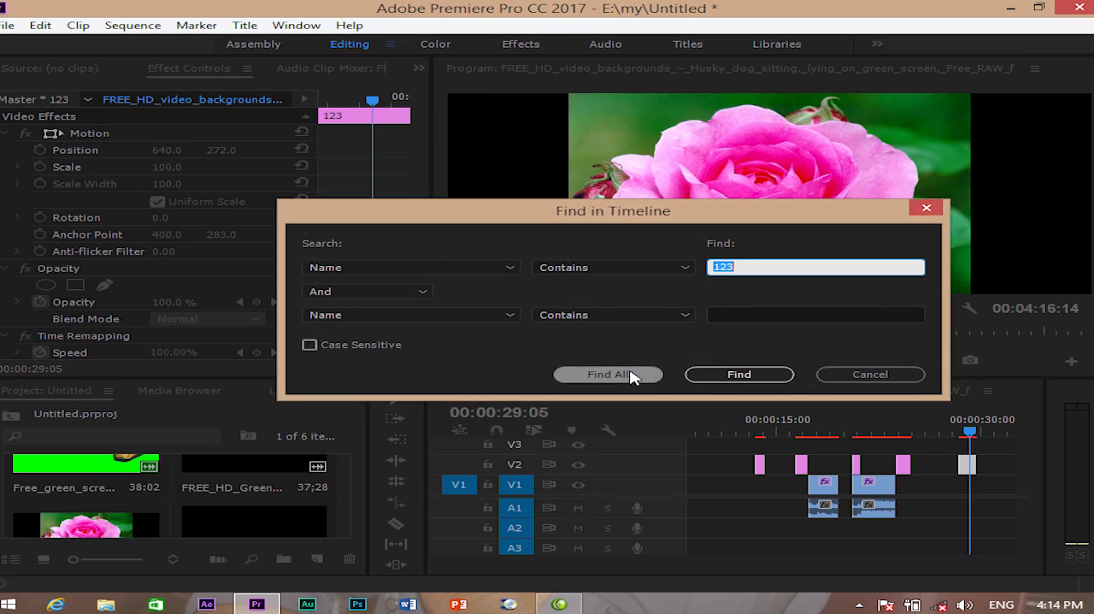
{"action": "left_click", "coordinate": [633, 375]}
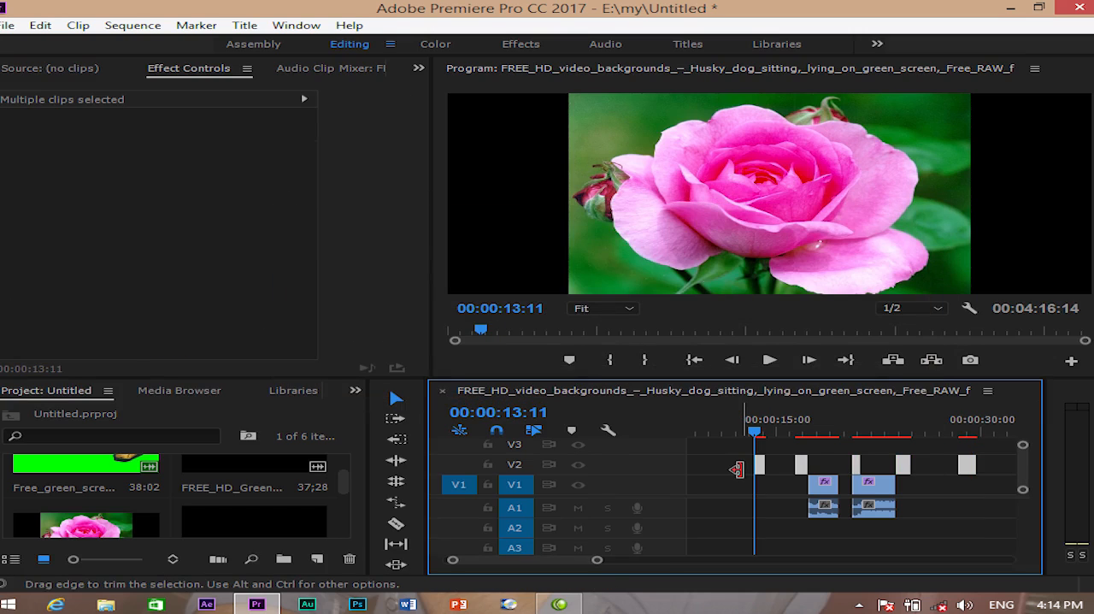
{"action": "key", "text": "Delete"}
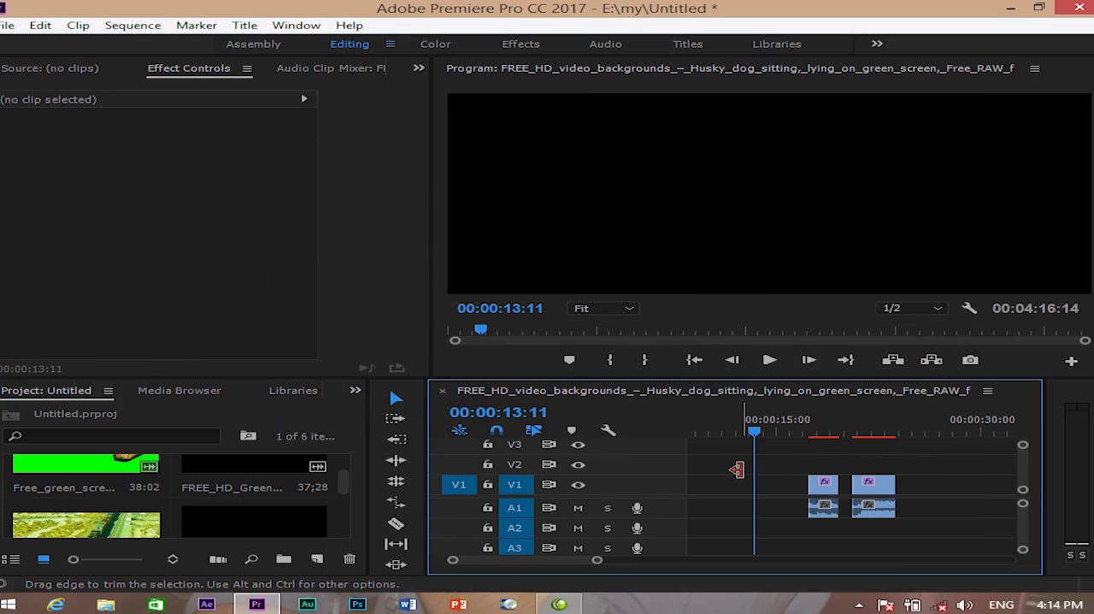
{"action": "key", "text": "ctrl+z"}
- Find the first timeline clip whose name contains 123
{"action": "left_click", "coordinate": [40, 25]}
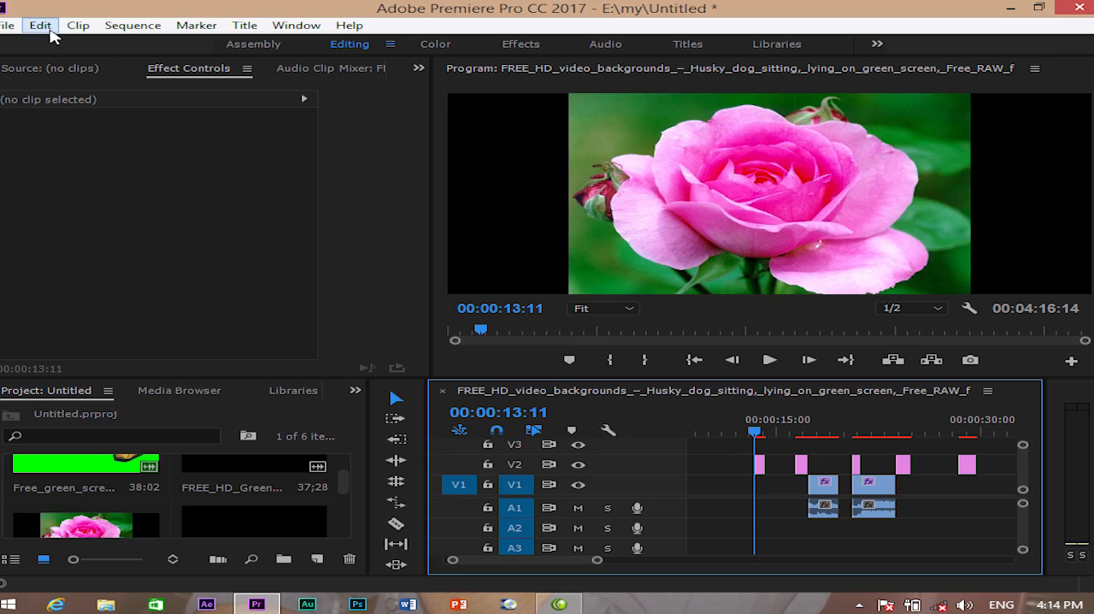
{"action": "left_click", "coordinate": [149, 316]}
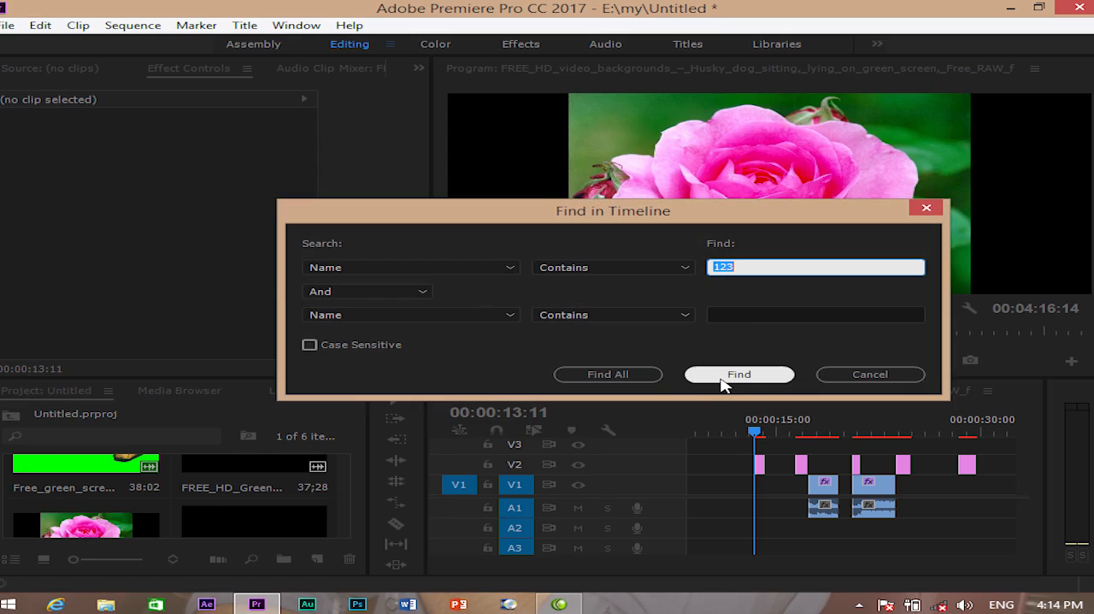
{"action": "left_click", "coordinate": [752, 376]}
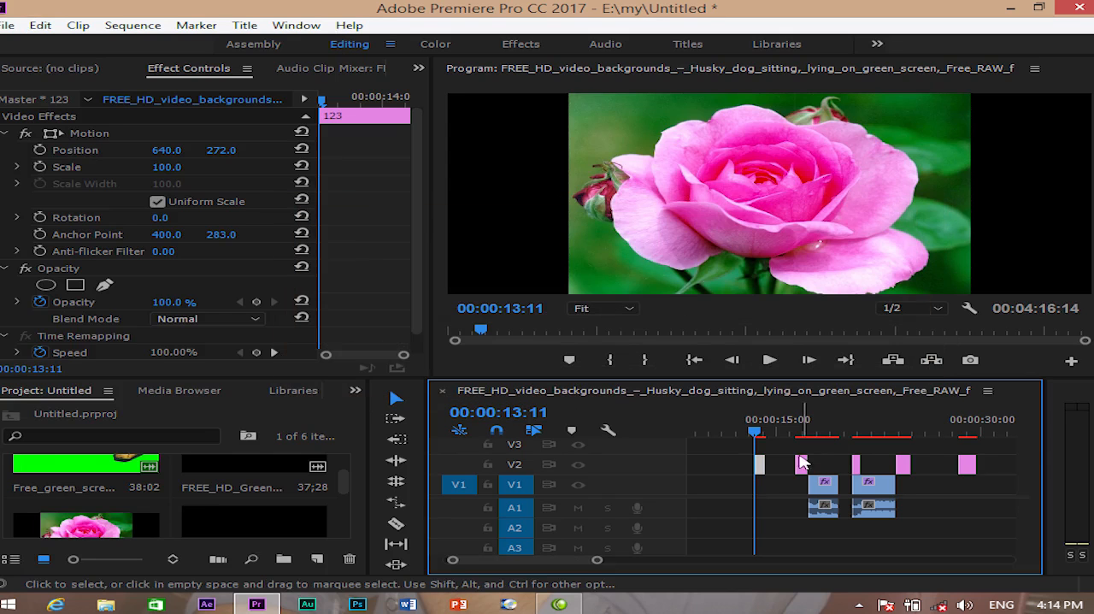
- Step through the matching 123 clips on V2 with Find Next up to the fourth piece
{"action": "left_click", "coordinate": [40, 24]}
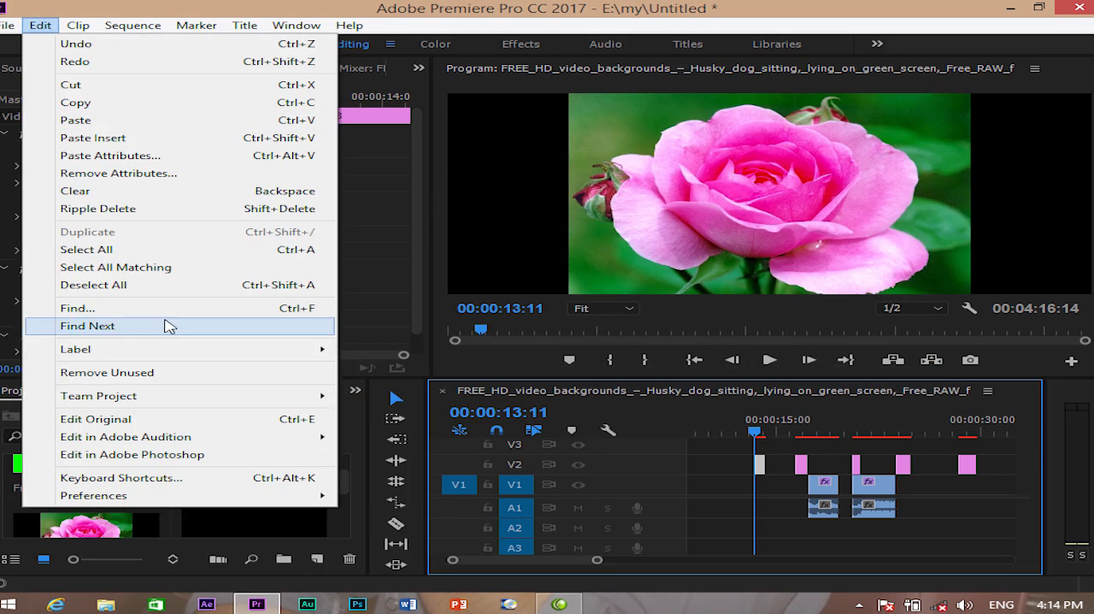
{"action": "left_click", "coordinate": [88, 326]}
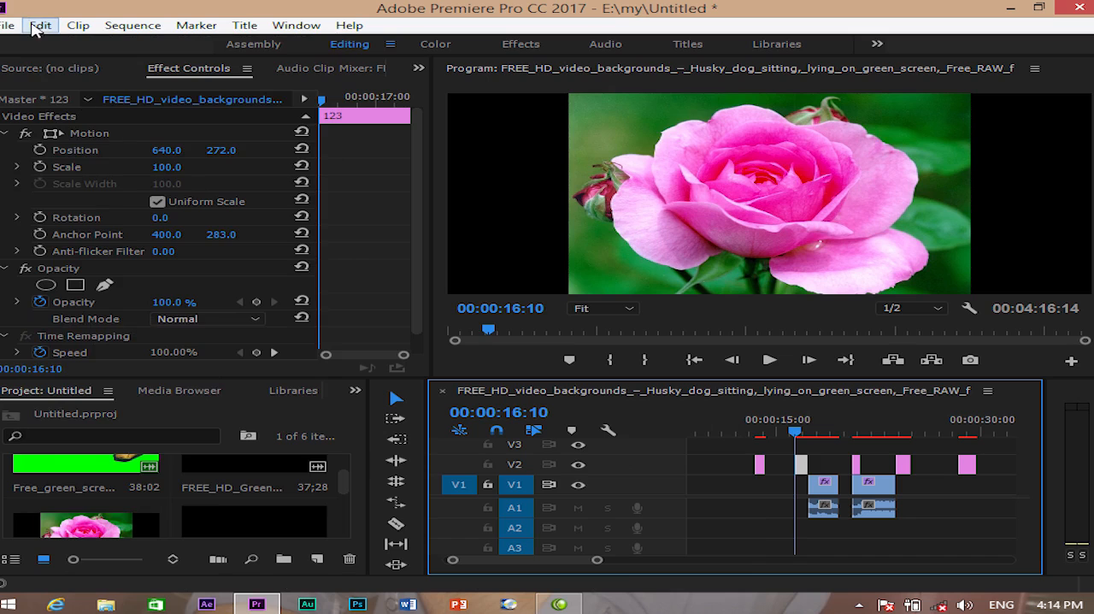
{"action": "left_click", "coordinate": [41, 25]}
{"action": "mouse_move", "coordinate": [117, 354]}
{"action": "left_click", "coordinate": [111, 326]}
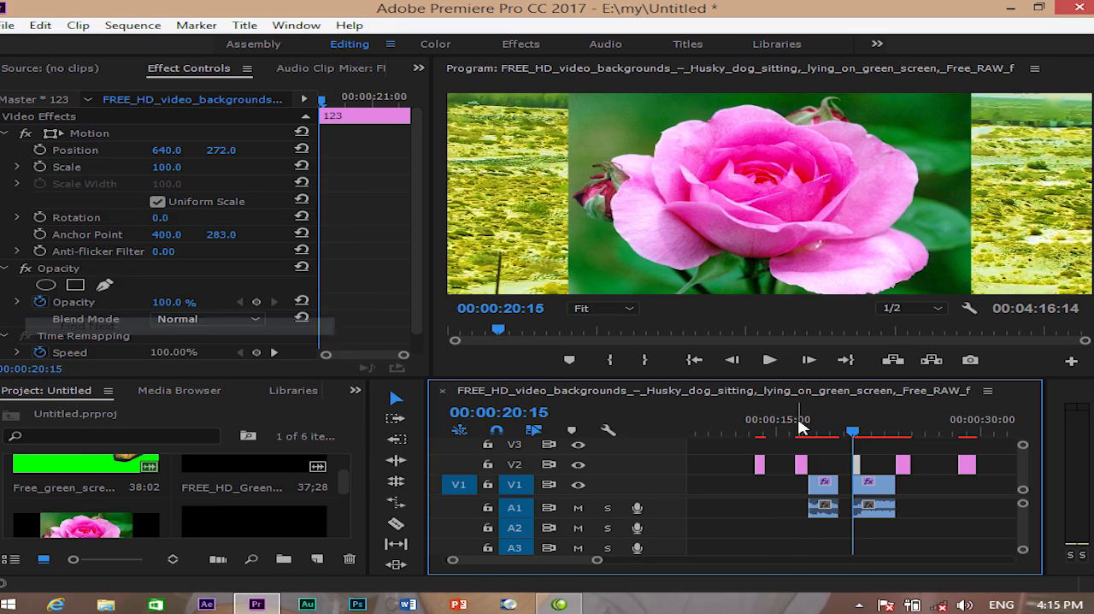
{"action": "left_click", "coordinate": [40, 25]}
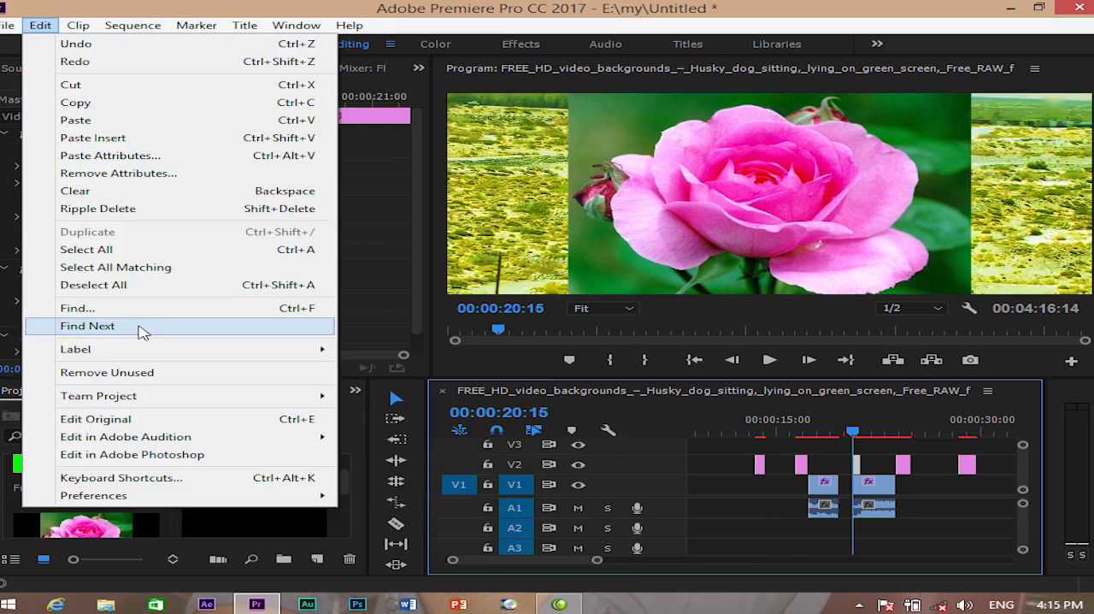
{"action": "left_click", "coordinate": [142, 329]}
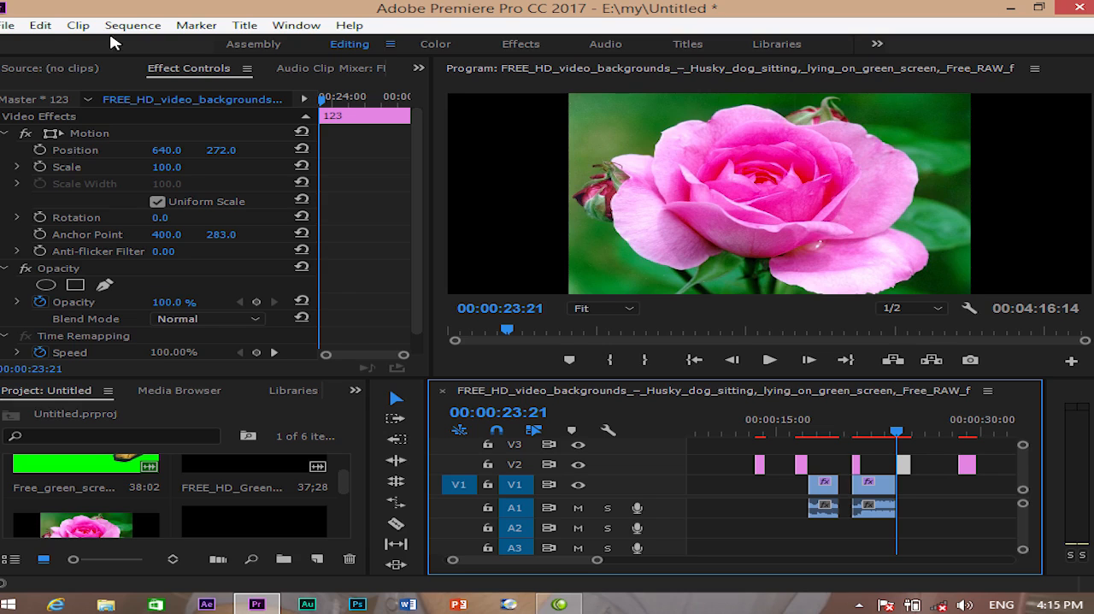
- Move the playhead to 00:00:22:07 and set the label color of the second V1 segment to Mango
{"action": "left_click", "coordinate": [40, 25]}
{"action": "mouse_move", "coordinate": [95, 351]}
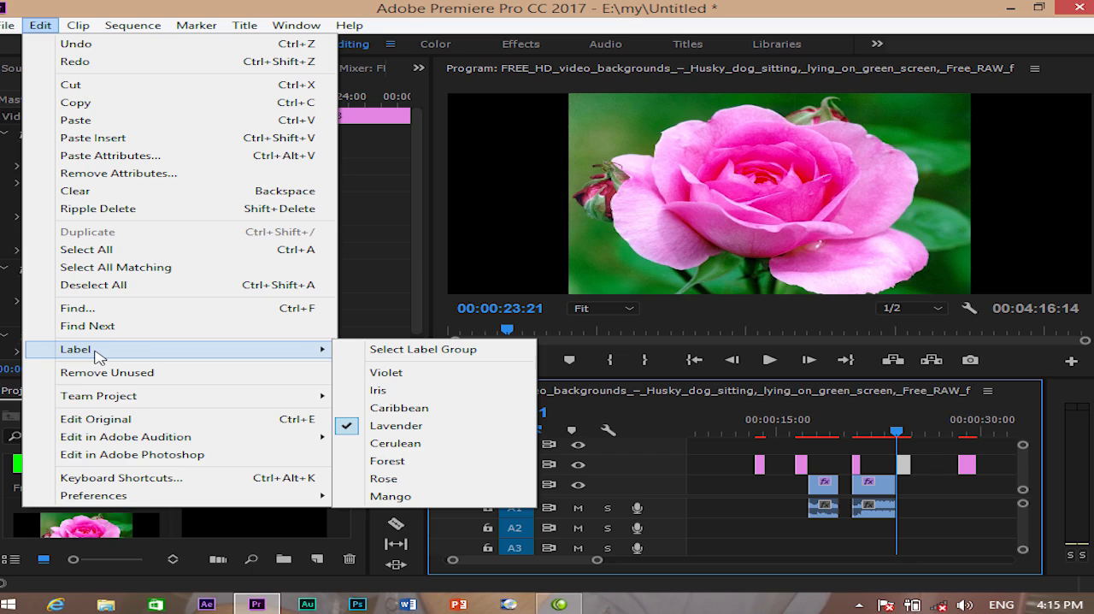
{"action": "left_click", "coordinate": [885, 441]}
{"action": "left_click_drag", "start_coordinate": [885, 443], "coordinate": [875, 442]}
{"action": "left_click", "coordinate": [872, 487]}
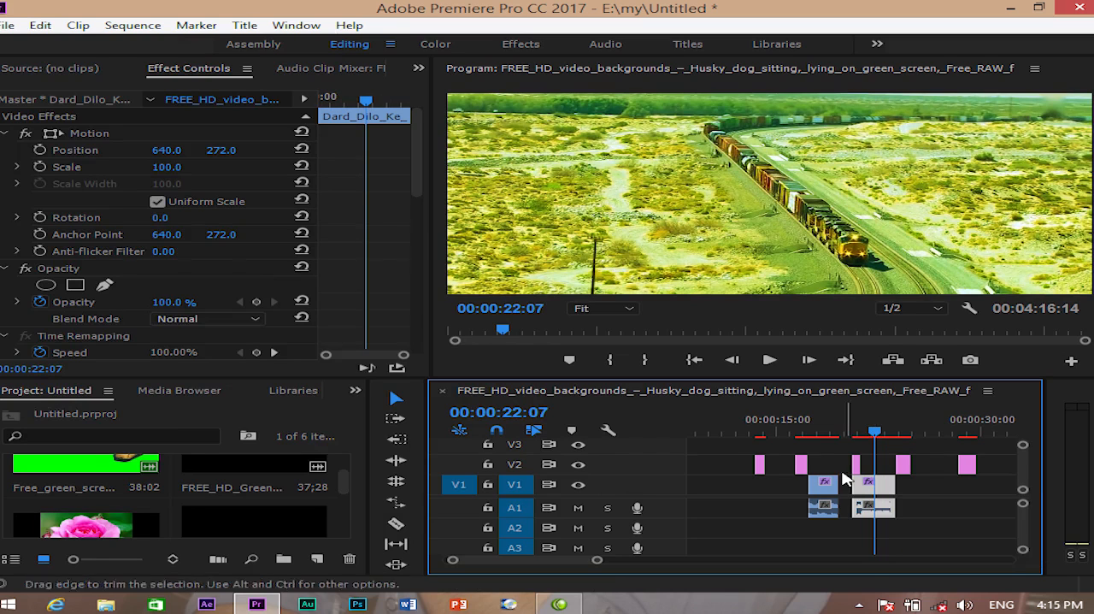
{"action": "left_click", "coordinate": [40, 25]}
{"action": "mouse_move", "coordinate": [256, 348]}
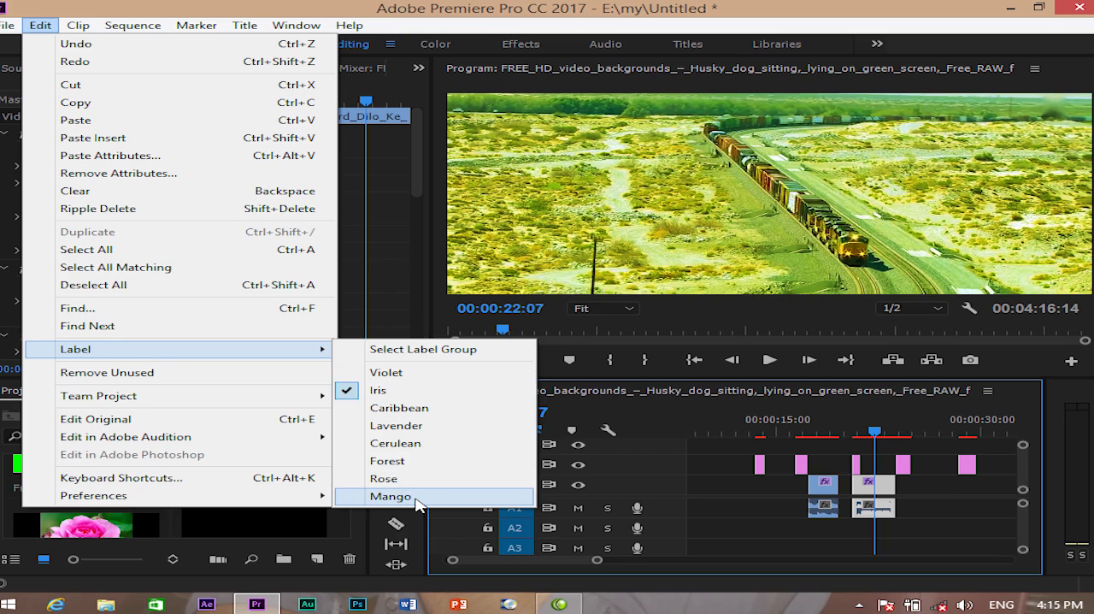
{"action": "left_click", "coordinate": [416, 495]}
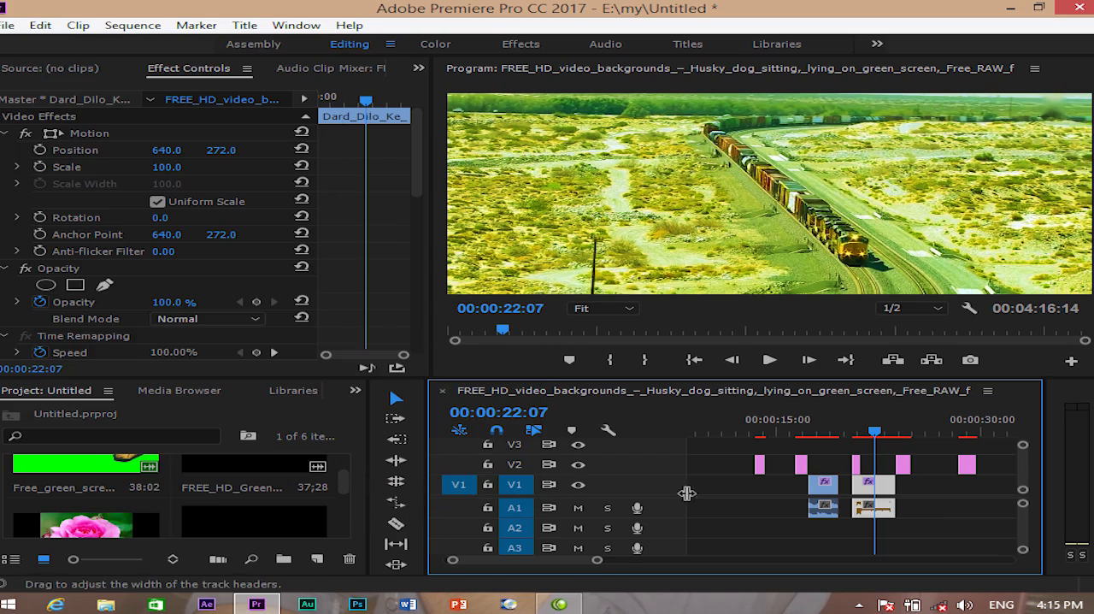
{"action": "left_click", "coordinate": [935, 489]}
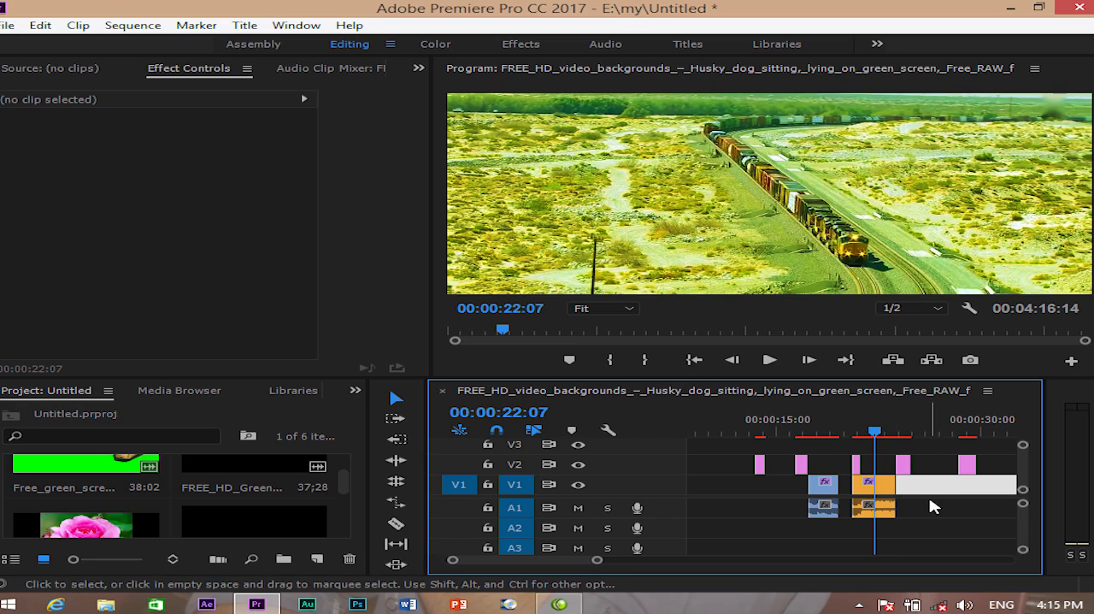
- Move the playhead to 00:00:18:15 and select the first V1 segment with its audio
{"action": "left_click_drag", "start_coordinate": [875, 433], "coordinate": [826, 434]}
{"action": "left_click", "coordinate": [833, 494]}
{"action": "left_click", "coordinate": [827, 495]}
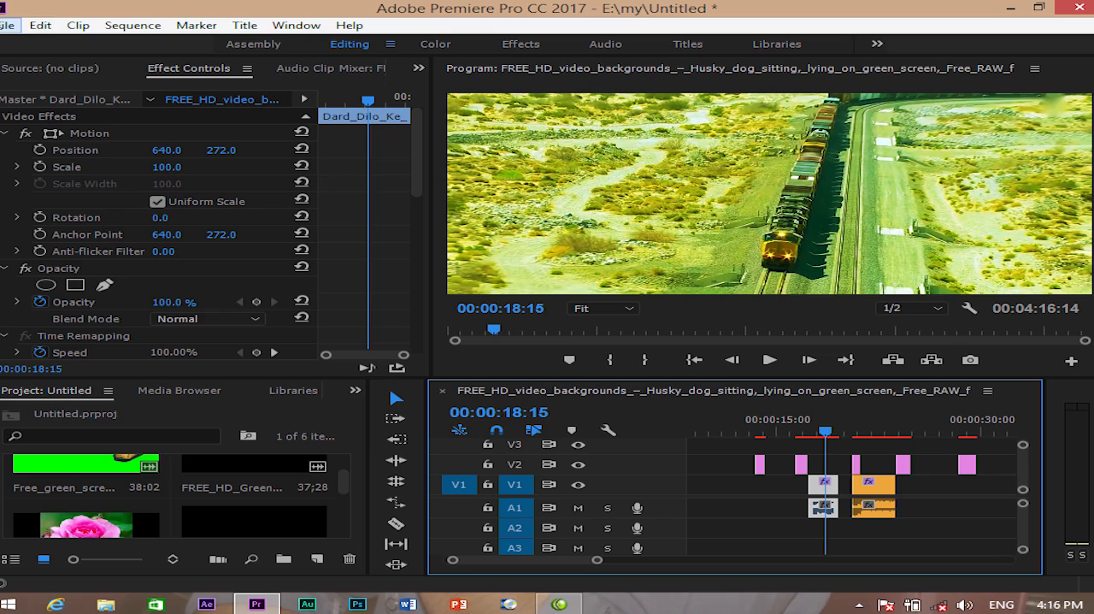
- Remove the unused items from the project with Remove Unused
{"action": "left_click", "coordinate": [41, 25]}
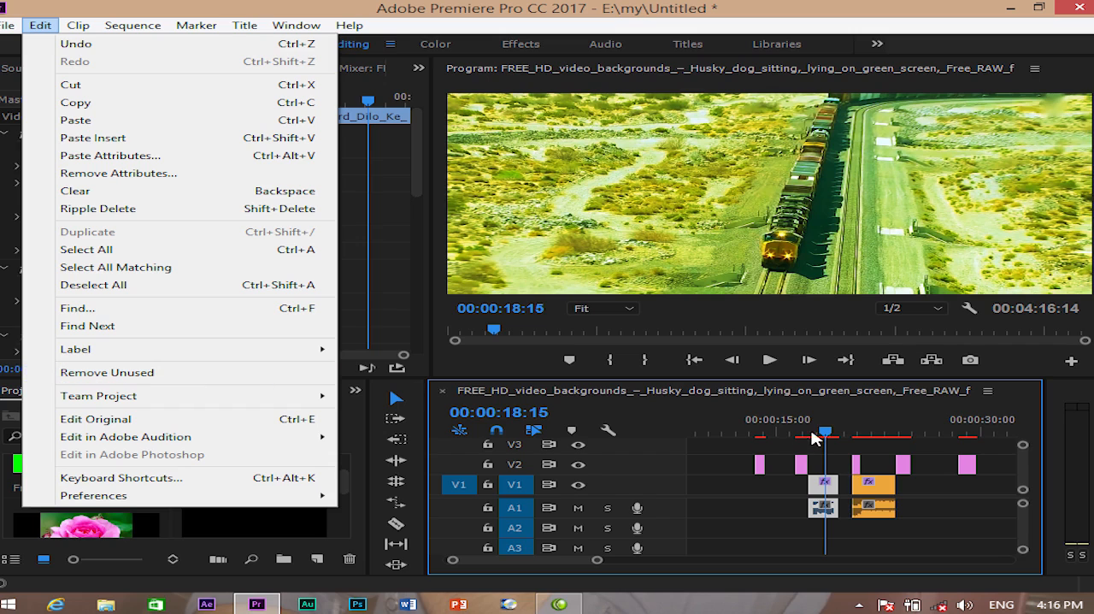
{"action": "mouse_move", "coordinate": [120, 393]}
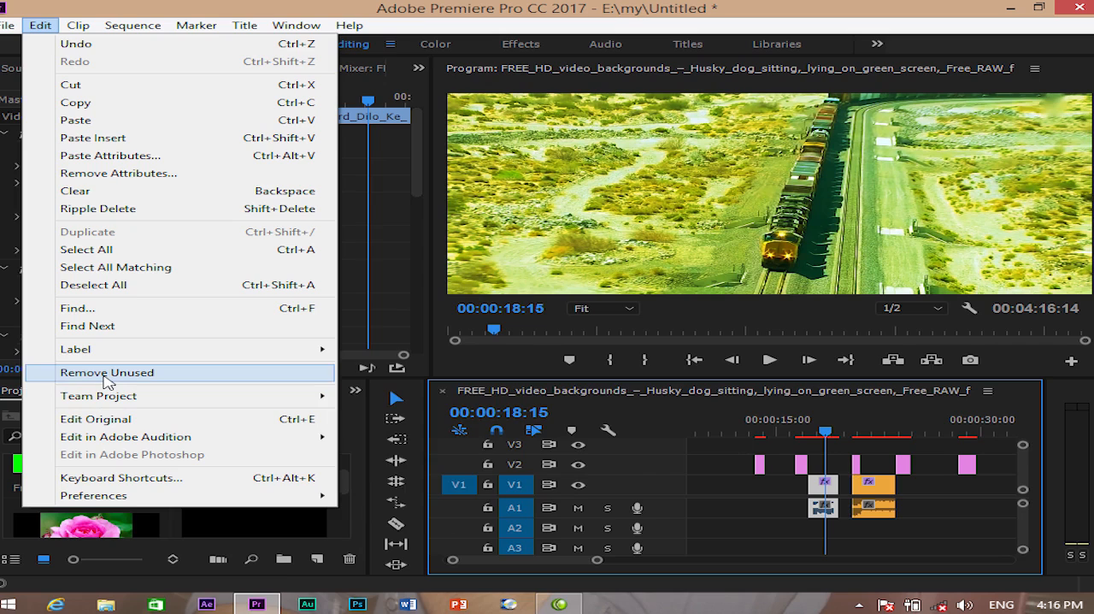
{"action": "left_click", "coordinate": [349, 507]}
{"action": "scroll", "coordinate": [347, 508], "scroll_direction": "down", "scroll_amount": 1}
{"action": "left_click_drag", "start_coordinate": [347, 508], "coordinate": [349, 465]}
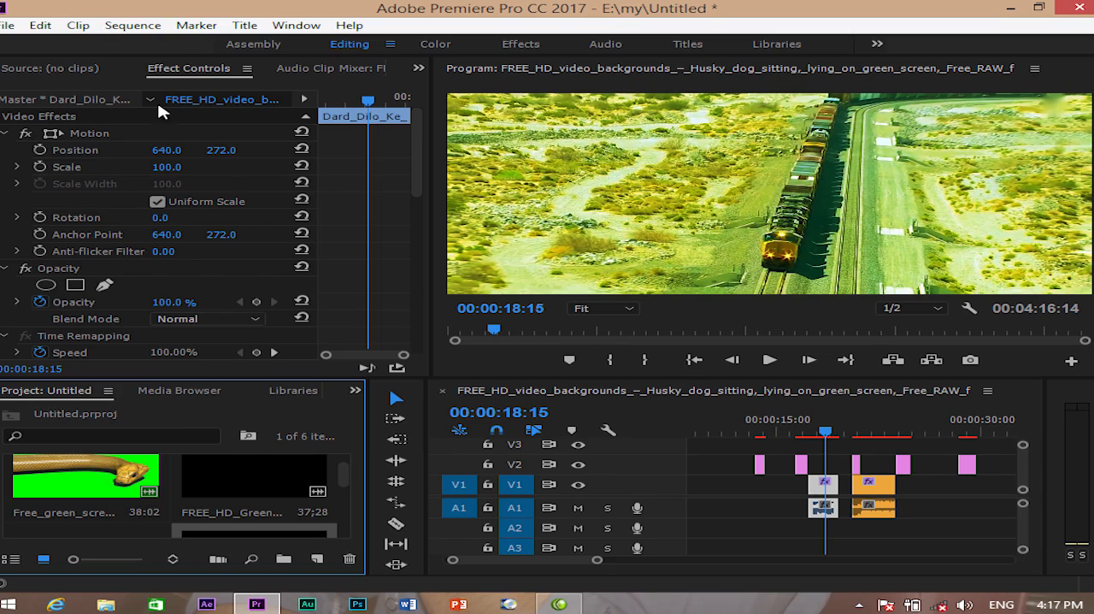
{"action": "left_click", "coordinate": [40, 25]}
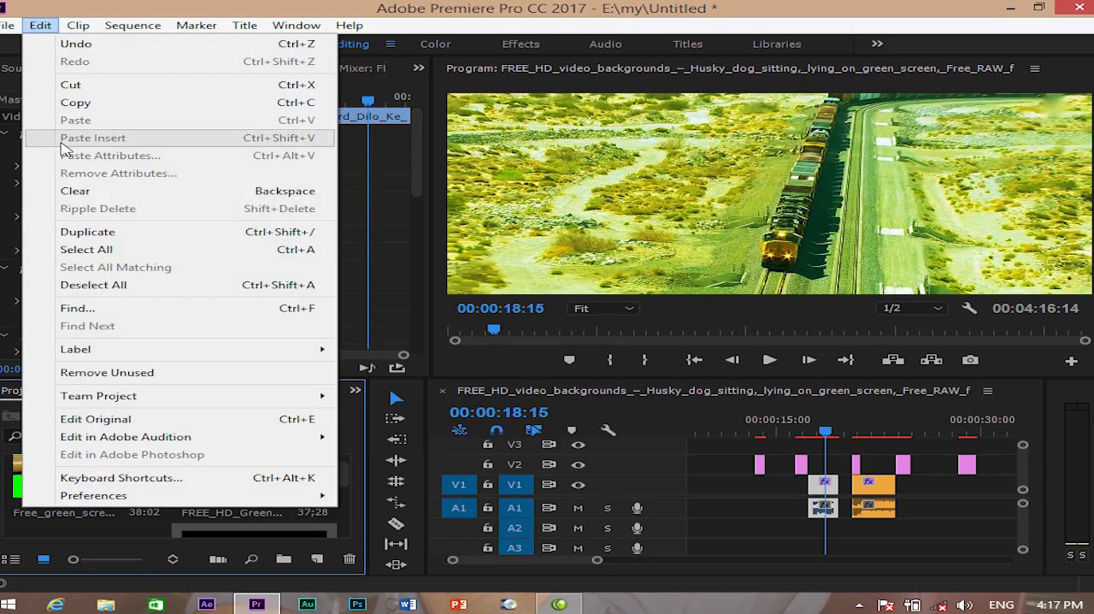
{"action": "left_click", "coordinate": [99, 376]}
{"action": "mouse_move", "coordinate": [348, 478]}
{"action": "left_mouse_down"}
{"action": "mouse_move", "coordinate": [349, 513]}
{"action": "mouse_move", "coordinate": [346, 463]}
{"action": "mouse_move", "coordinate": [335, 486]}
{"action": "left_mouse_up"}
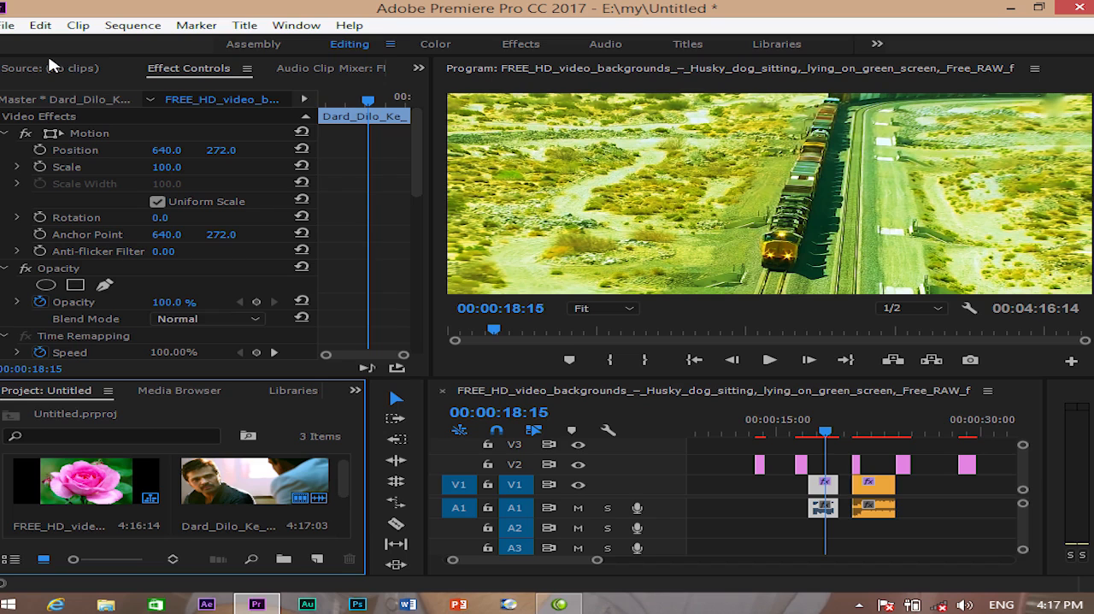
{"action": "left_click", "coordinate": [40, 25]}
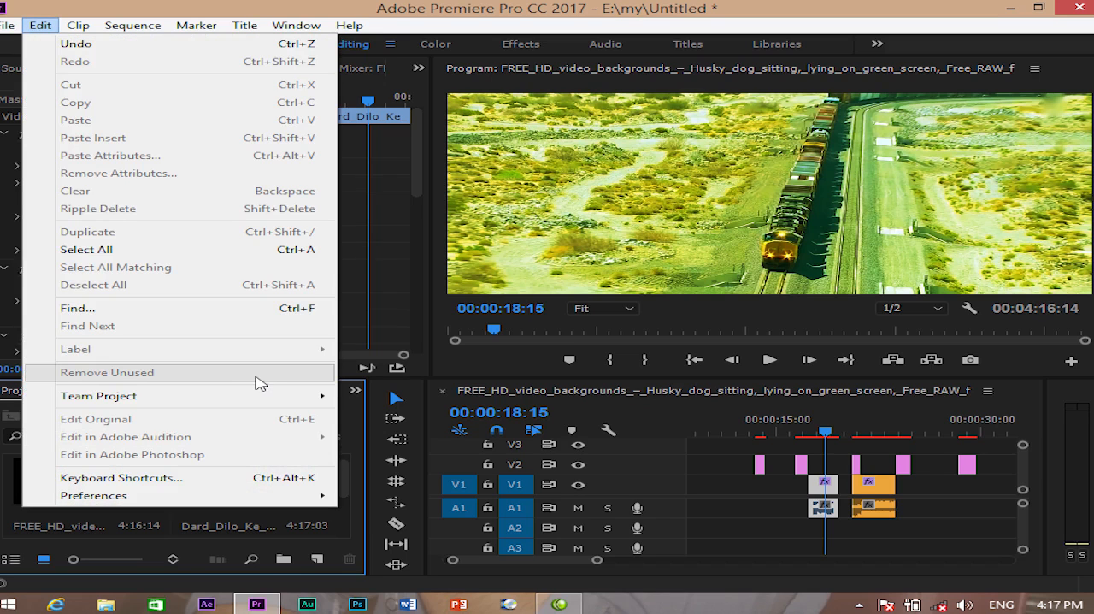
{"action": "mouse_move", "coordinate": [111, 400]}
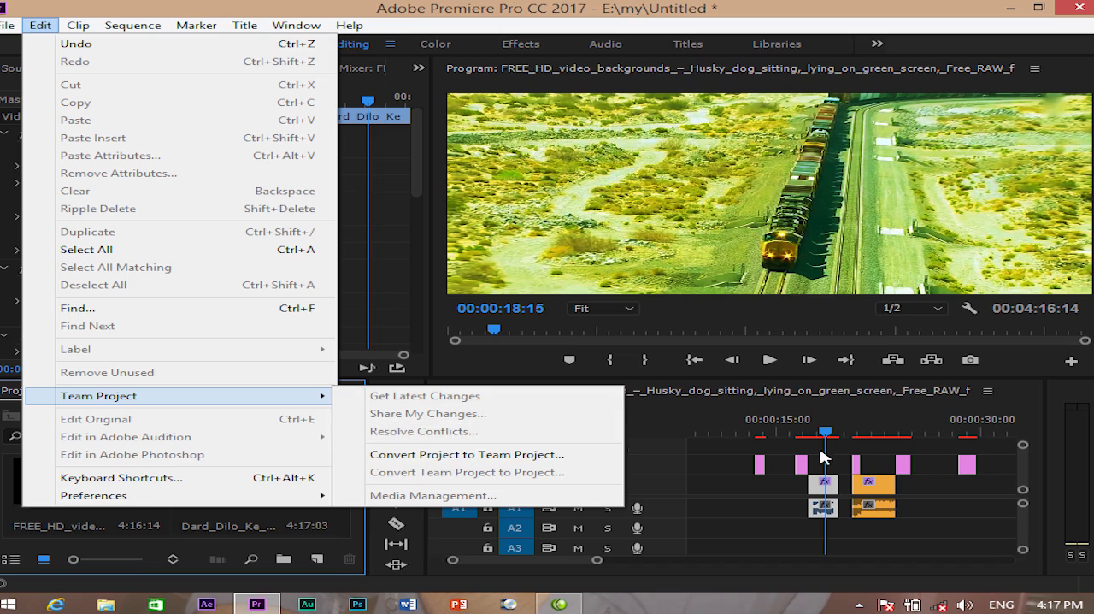
{"action": "left_click", "coordinate": [920, 511]}
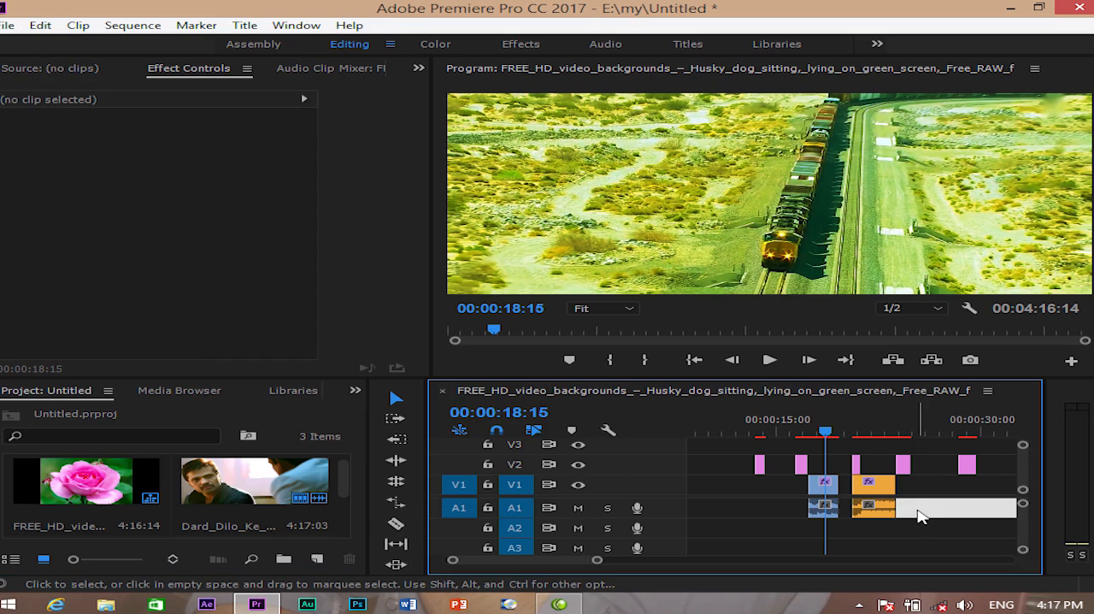
{"action": "left_click", "coordinate": [387, 395]}
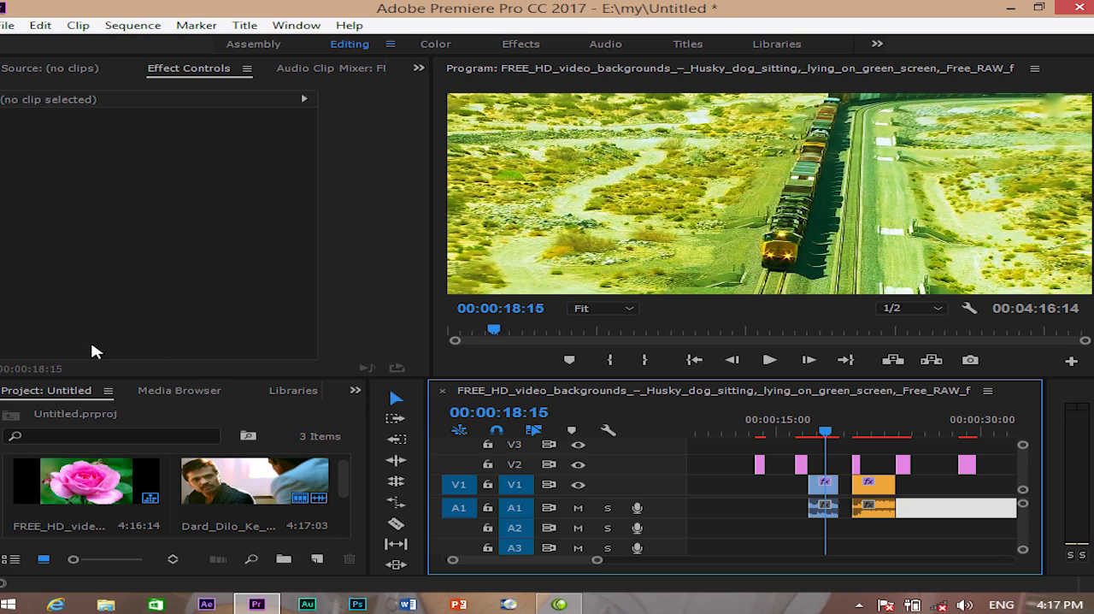
- Select the second 123 clip on V2 and move the playhead to 00:00:16:17
{"action": "left_click", "coordinate": [40, 27]}
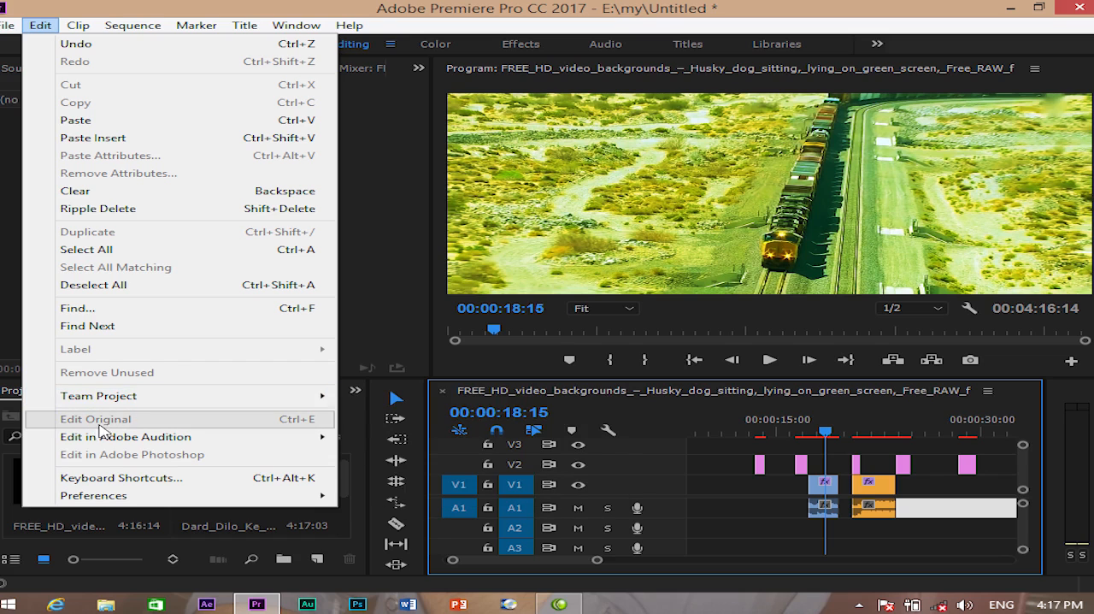
{"action": "left_click", "coordinate": [803, 465]}
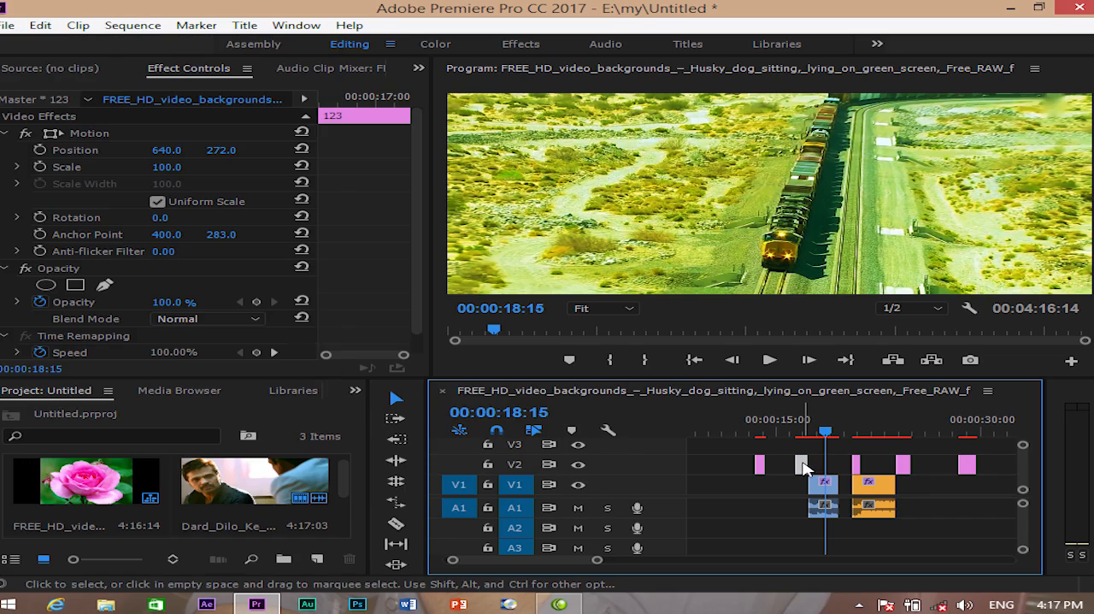
{"action": "left_click", "coordinate": [799, 432]}
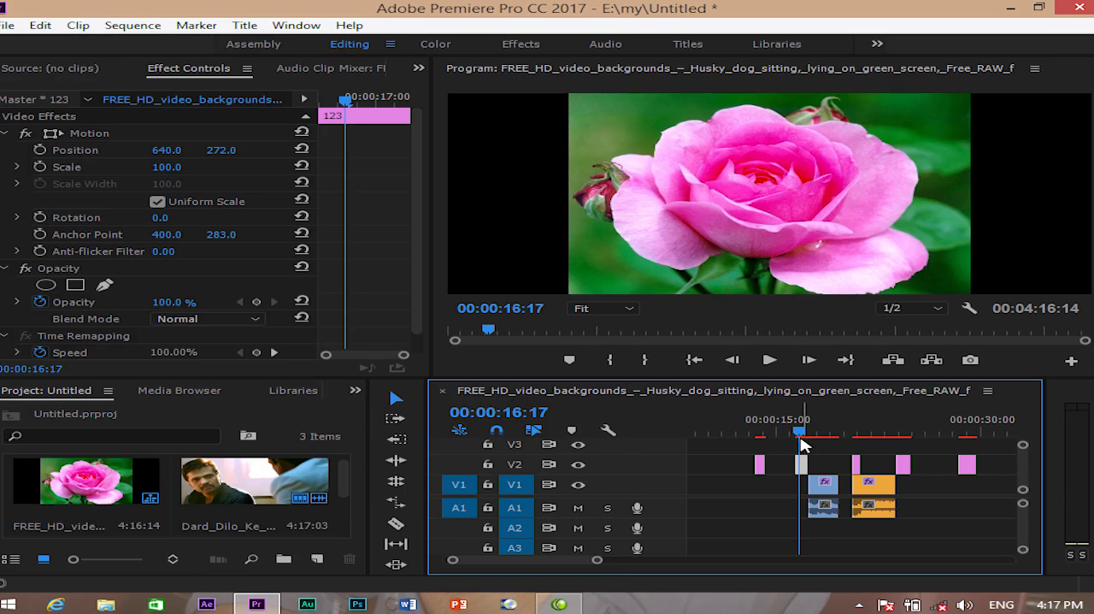
{"action": "left_click", "coordinate": [117, 491]}
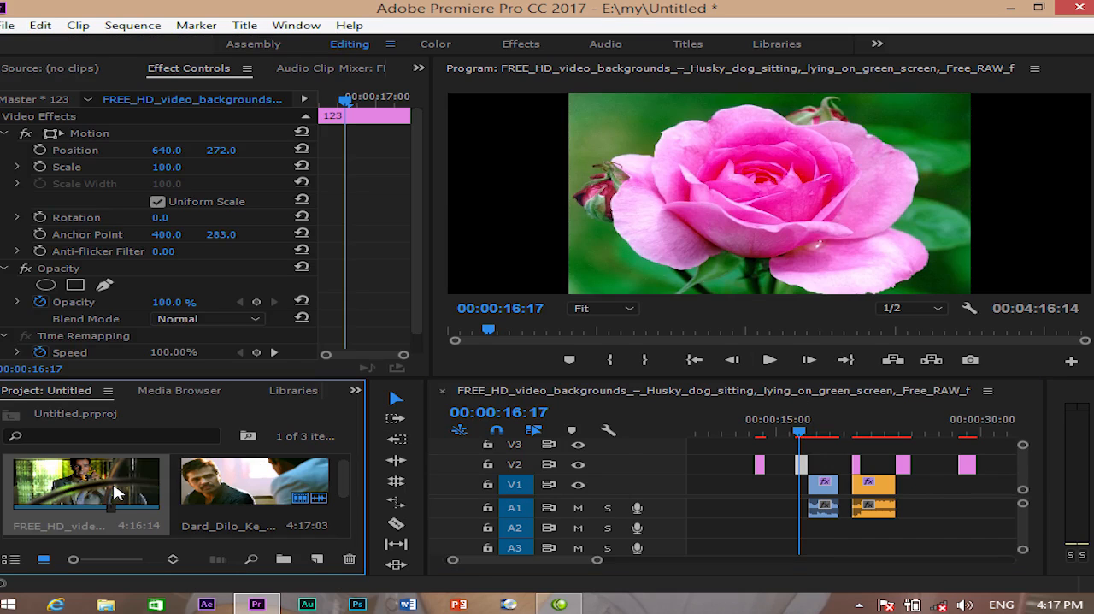
{"action": "right_click", "coordinate": [117, 493]}
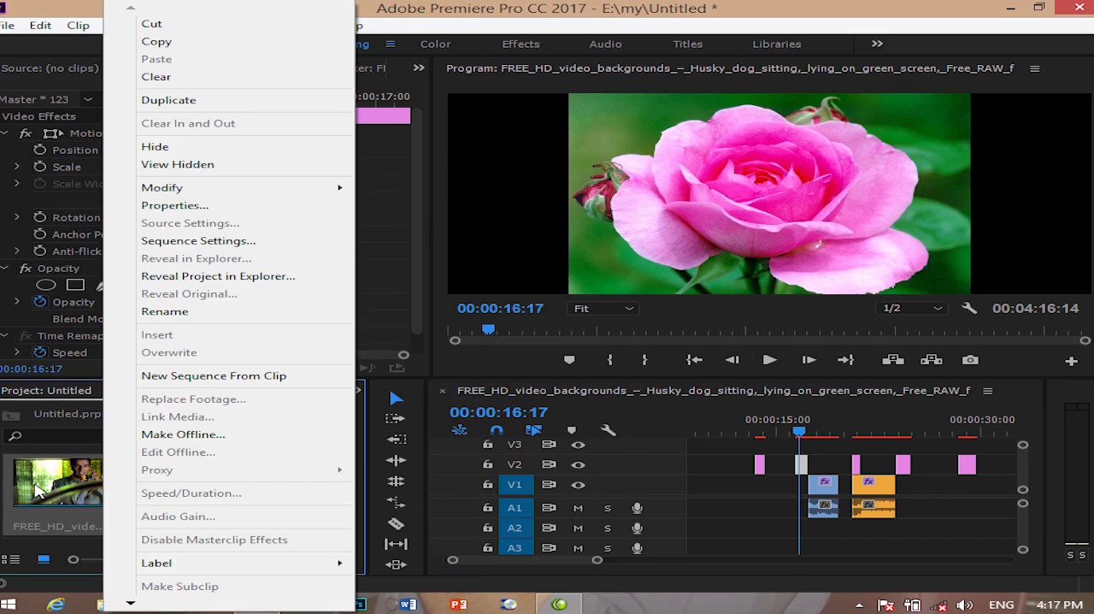
{"action": "left_click", "coordinate": [114, 493]}
- View the source file of the project's Dard_Dilo_Ke video clip with Edit Original, and close the external player
{"action": "left_click", "coordinate": [40, 25]}
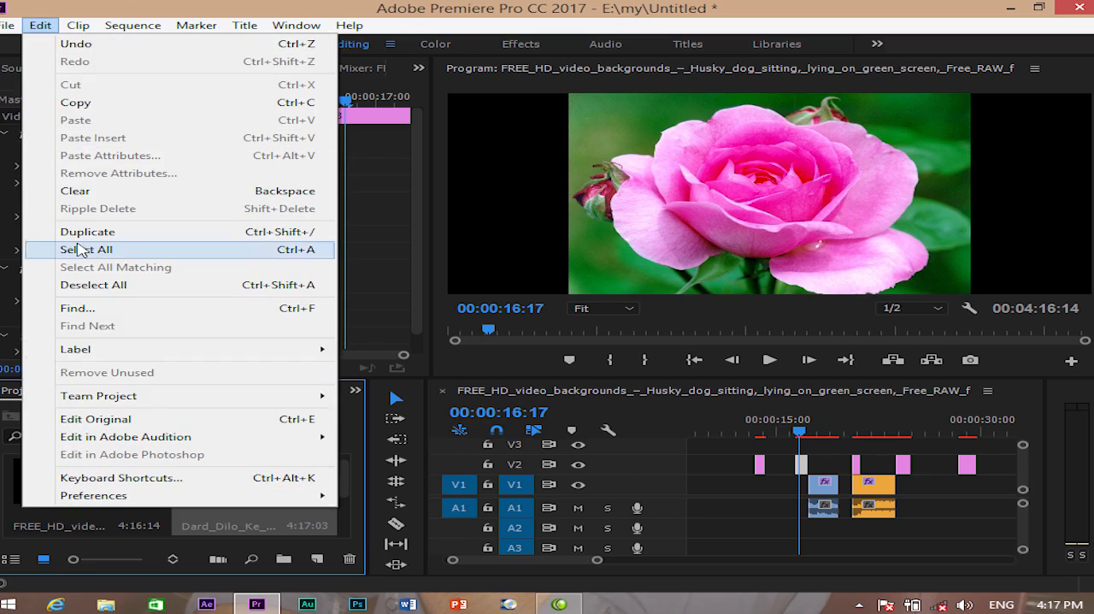
{"action": "left_click", "coordinate": [127, 420]}
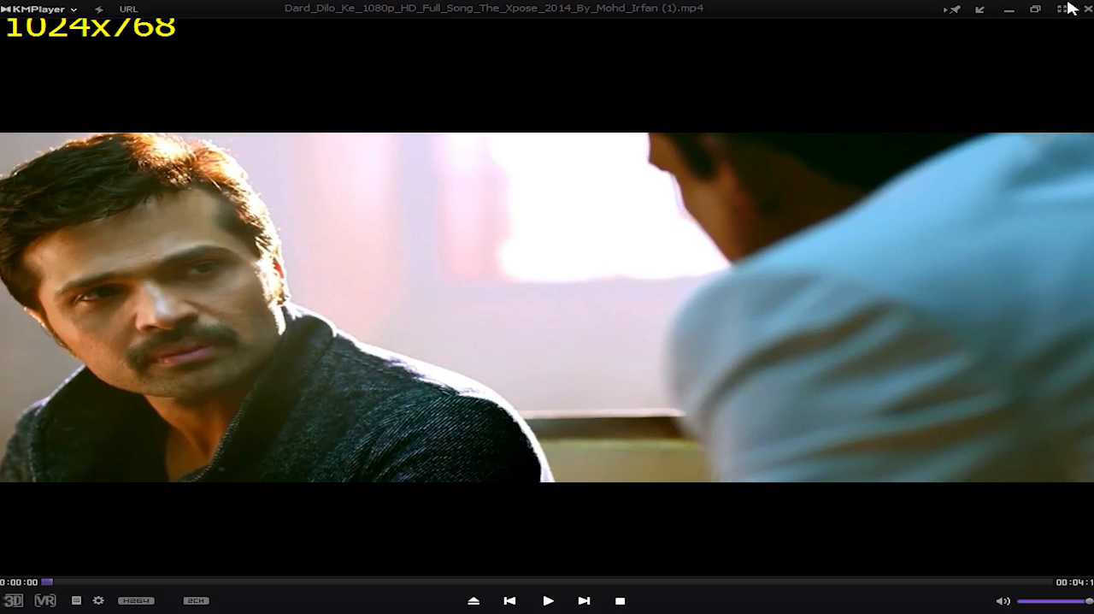
{"action": "left_click", "coordinate": [1087, 8]}
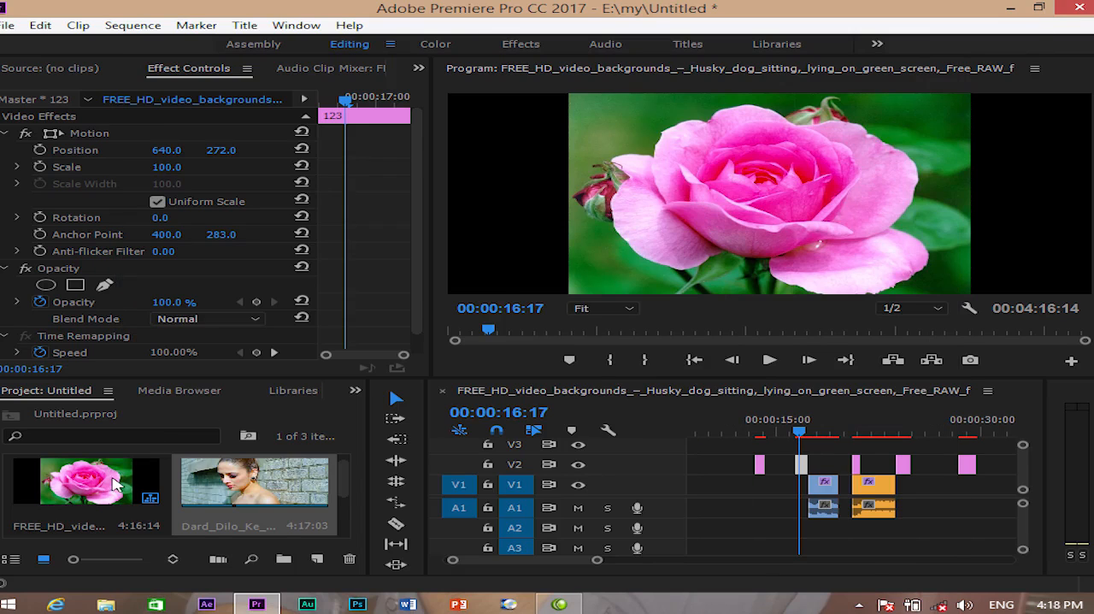
- View the source file of the project's rose image with Edit Original, and close the photo viewer
{"action": "left_click", "coordinate": [40, 24]}
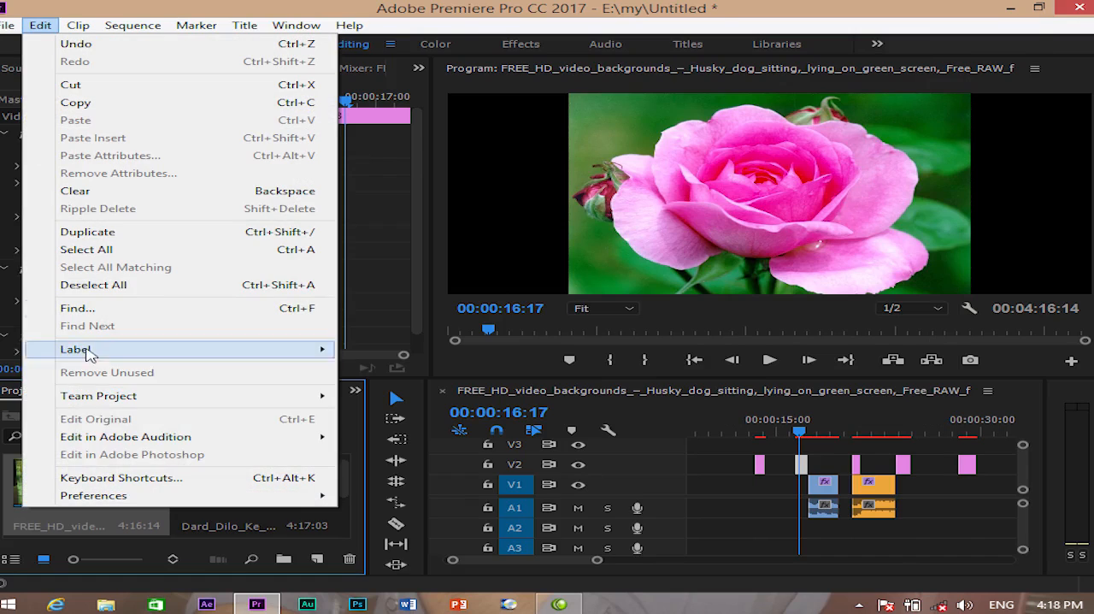
{"action": "left_click", "coordinate": [248, 529]}
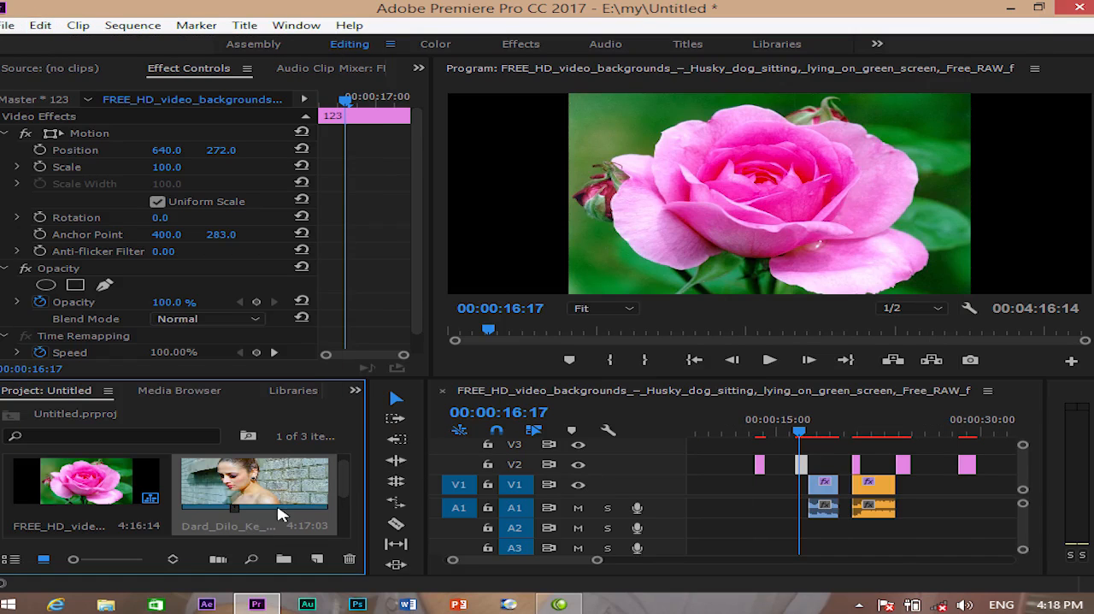
{"action": "left_click_drag", "start_coordinate": [342, 482], "coordinate": [343, 512]}
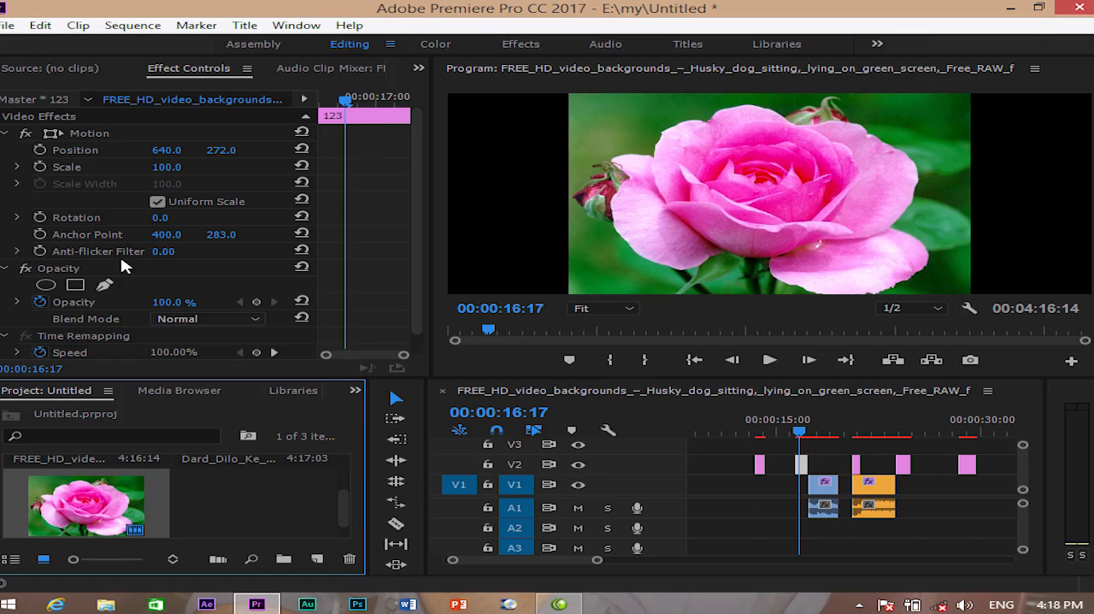
{"action": "left_click", "coordinate": [40, 25]}
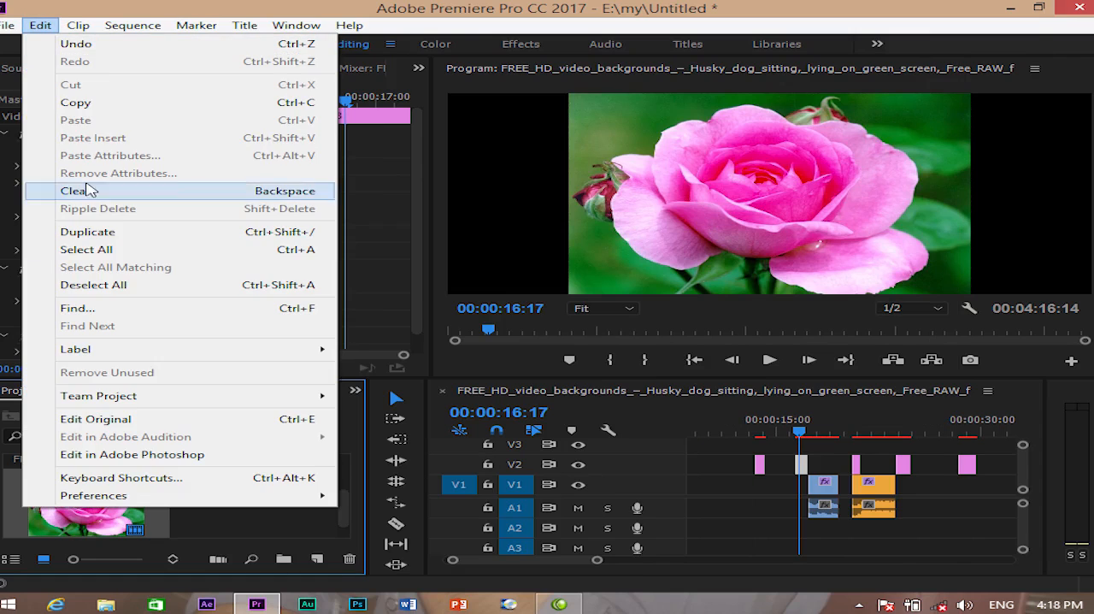
{"action": "left_click", "coordinate": [111, 419]}
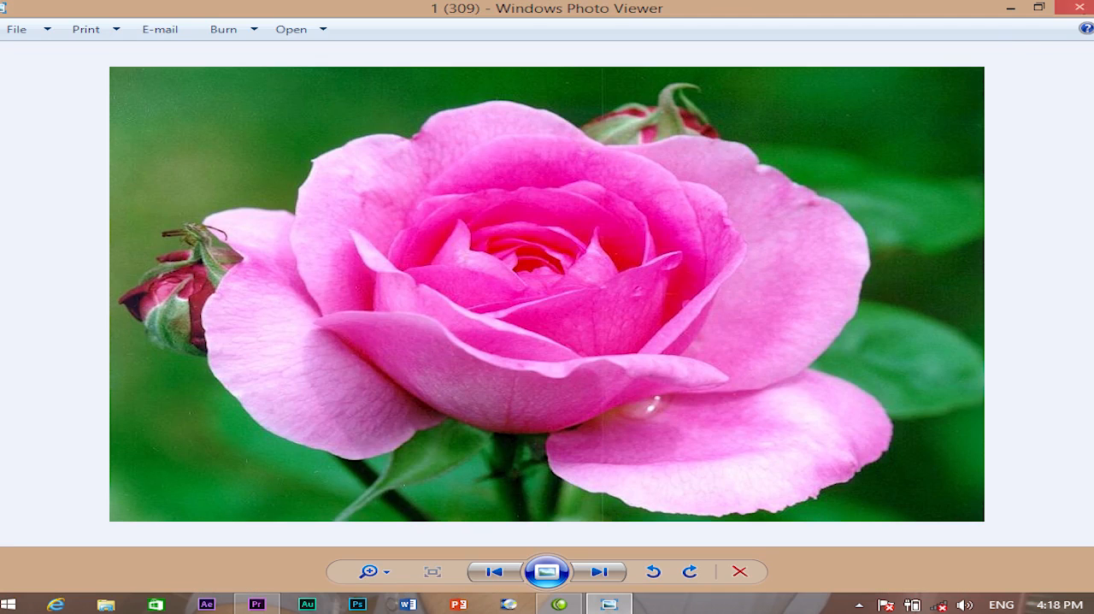
{"action": "left_click", "coordinate": [1079, 8]}
- Send the project's Dard_Dilo_Ke video to Adobe Audition for editing as a clip
{"action": "left_click", "coordinate": [41, 25]}
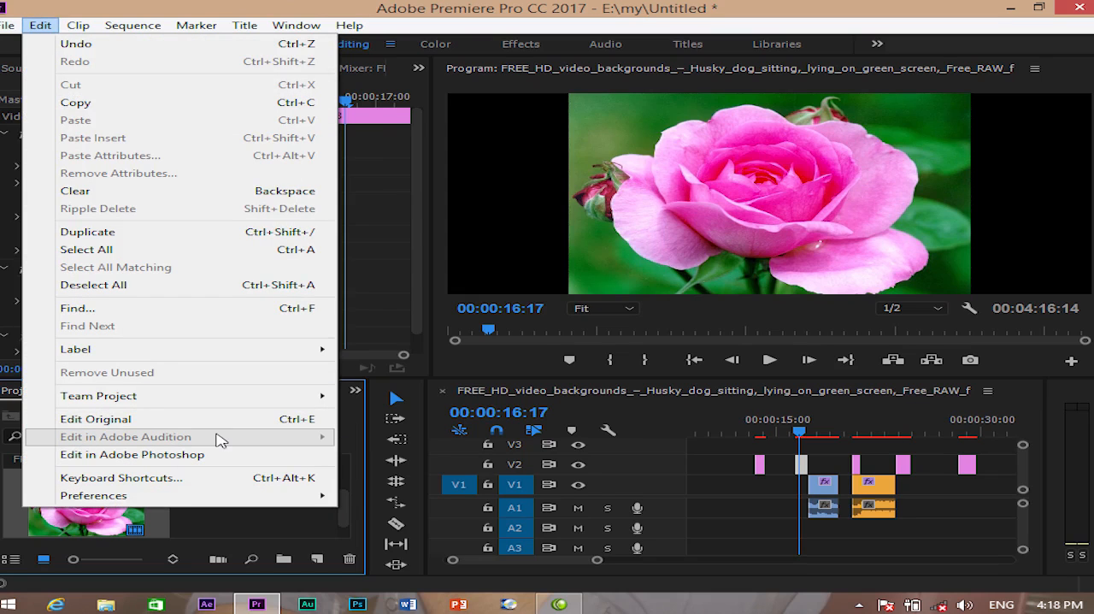
{"action": "left_click", "coordinate": [299, 522]}
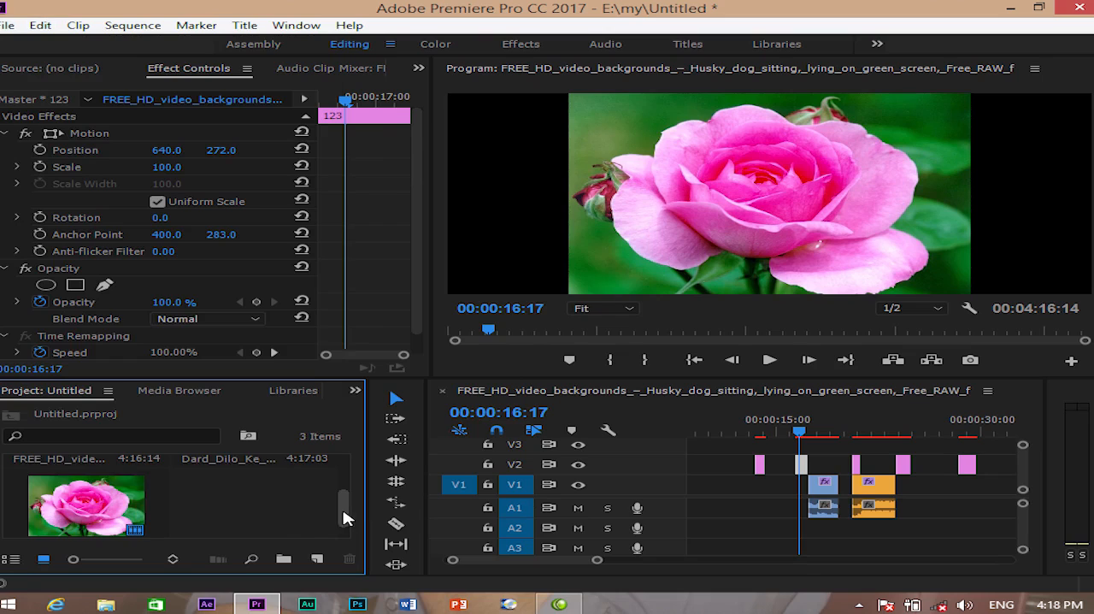
{"action": "left_click_drag", "start_coordinate": [342, 505], "coordinate": [342, 476]}
{"action": "left_click", "coordinate": [294, 493]}
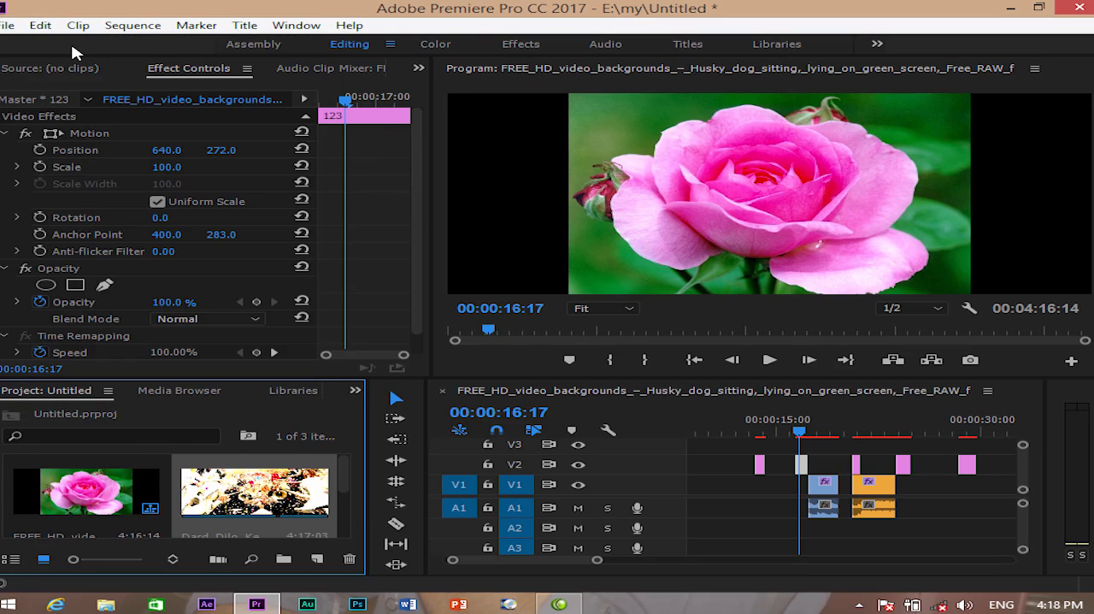
{"action": "left_click", "coordinate": [40, 25]}
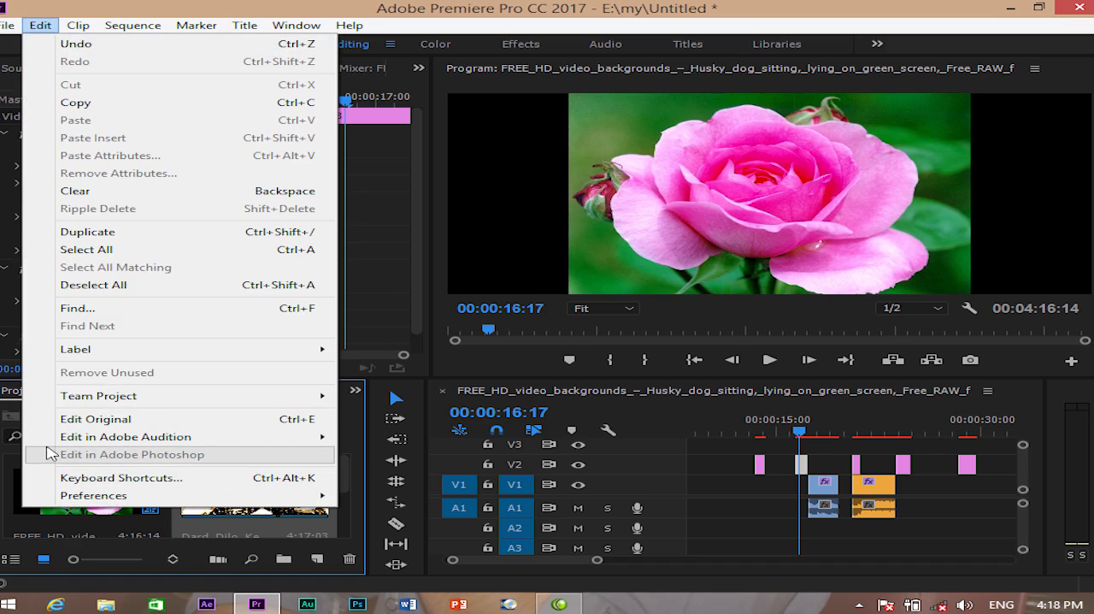
{"action": "mouse_move", "coordinate": [144, 438]}
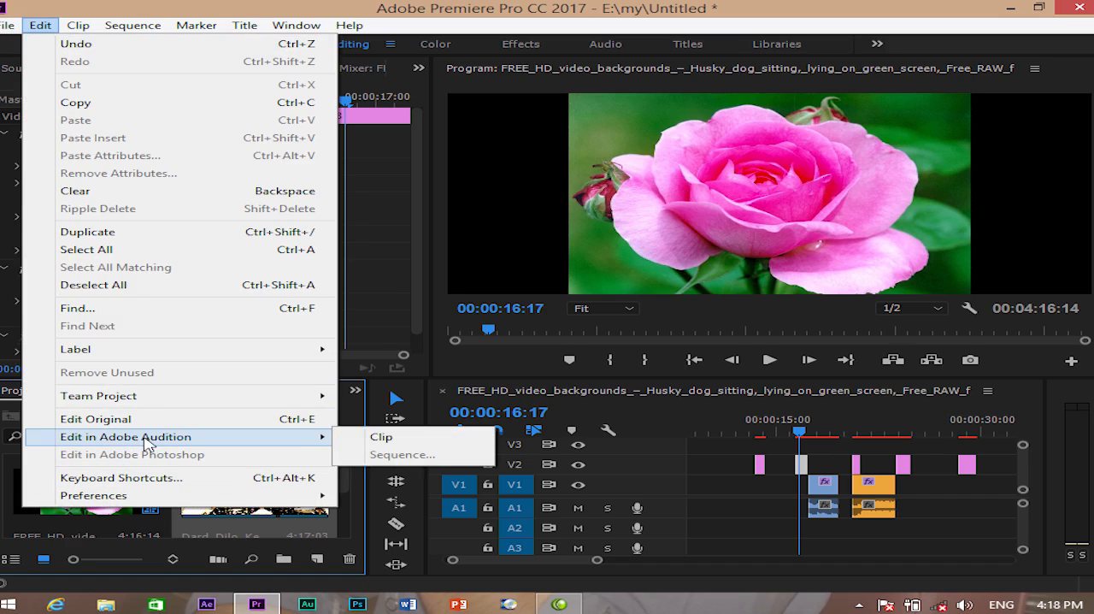
{"action": "left_click", "coordinate": [393, 443]}
{"action": "mouse_move", "coordinate": [311, 437]}
{"action": "left_click", "coordinate": [383, 438]}
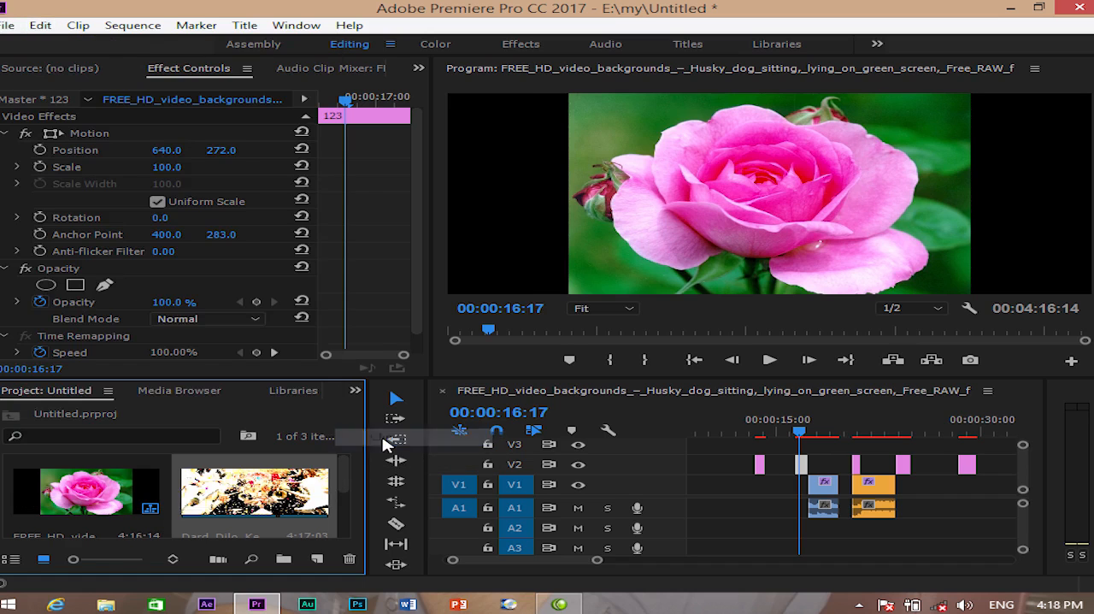
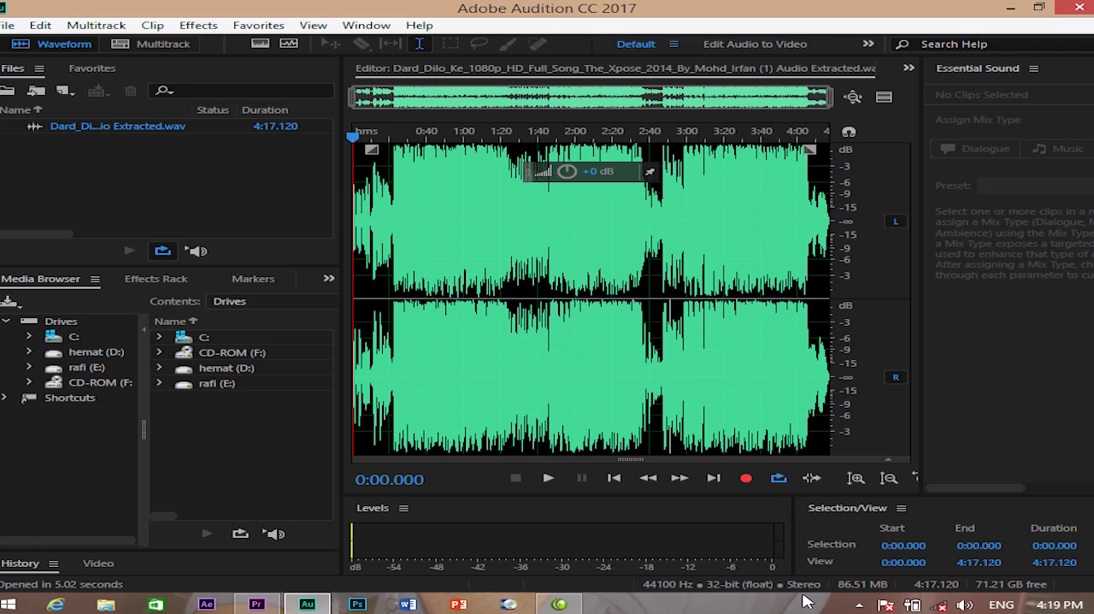
- Briefly play the extracted audio, and lower the amplitude of the section from about 0:43 to 1:28
{"action": "key", "text": "space"}
{"action": "key", "text": "space"}
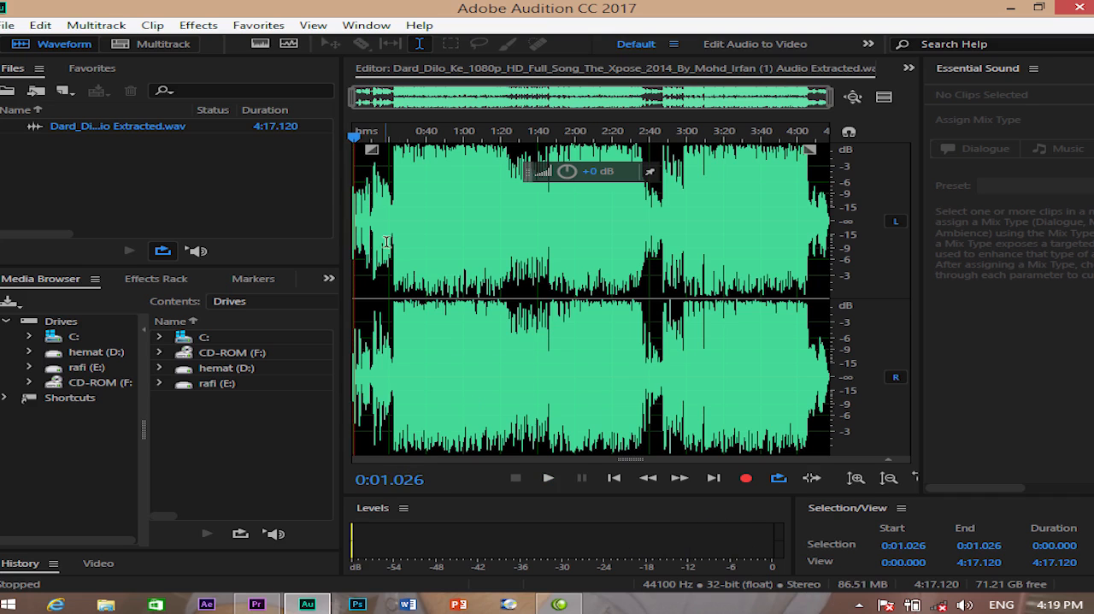
{"action": "left_click_drag", "start_coordinate": [431, 206], "coordinate": [516, 189]}
{"action": "left_click_drag", "start_coordinate": [436, 172], "coordinate": [424, 172]}
- Normalize the audio range from 2:00.893 to 2:43.353 using the Normalize (process) effect
{"action": "left_click_drag", "start_coordinate": [577, 197], "coordinate": [656, 206]}
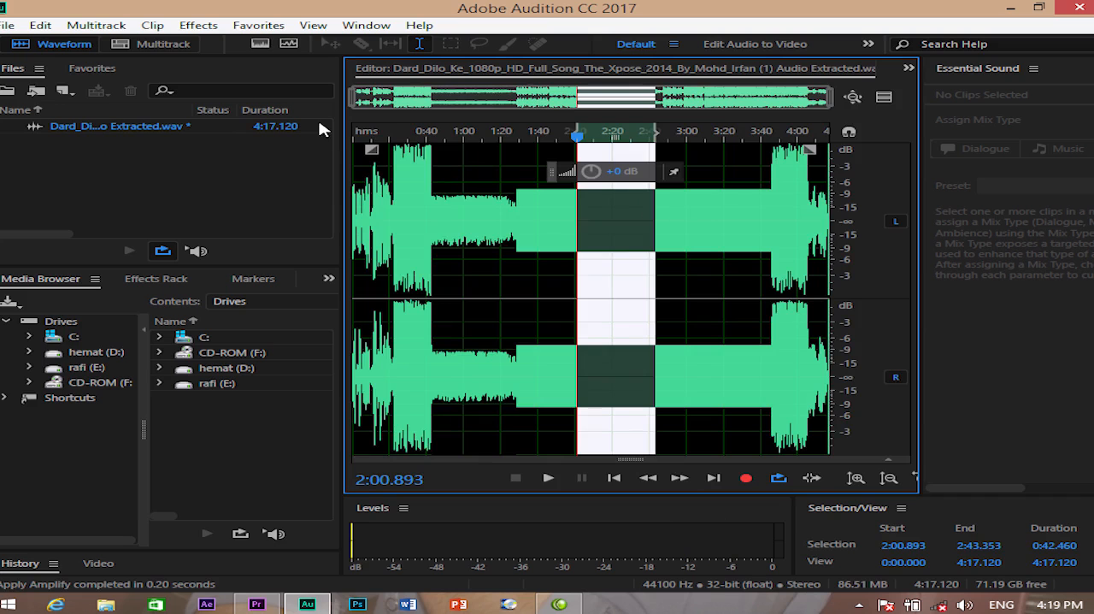
{"action": "left_click", "coordinate": [198, 26]}
{"action": "mouse_move", "coordinate": [291, 327]}
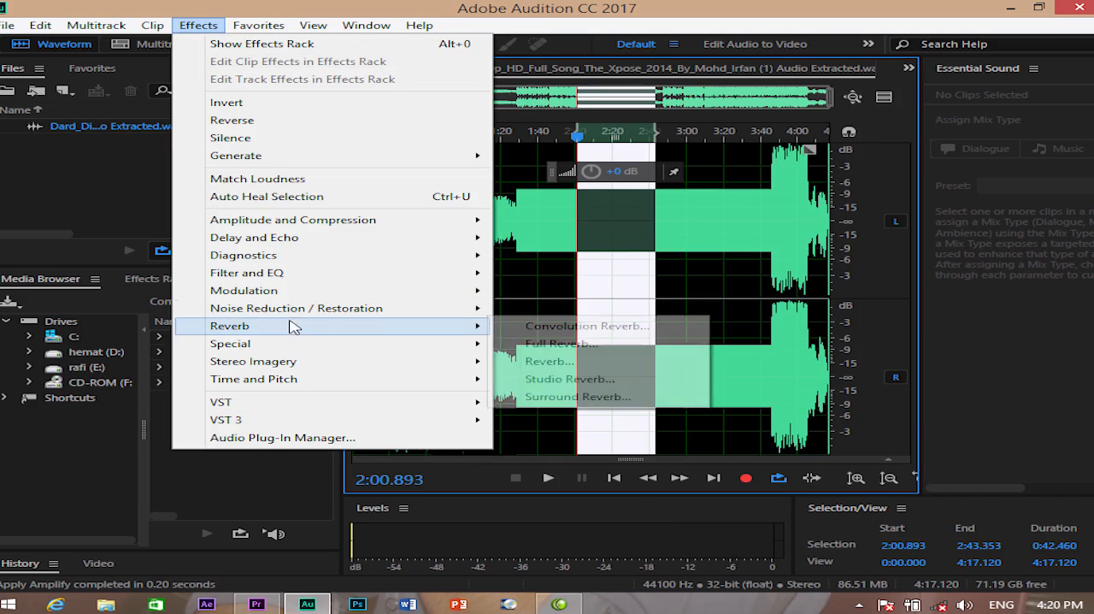
{"action": "mouse_move", "coordinate": [468, 227]}
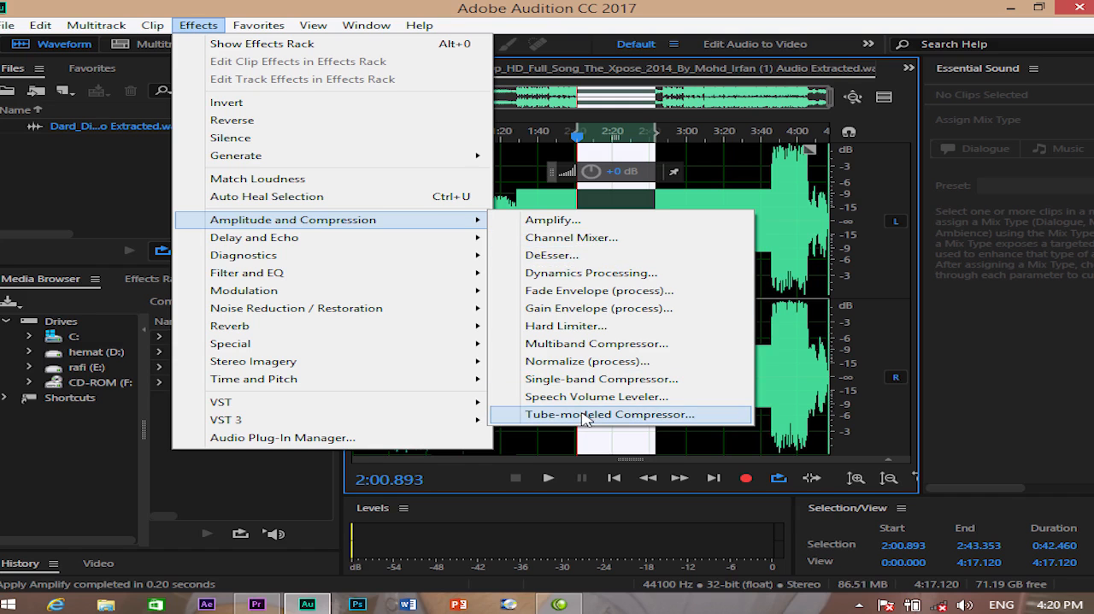
{"action": "left_click", "coordinate": [586, 361]}
{"action": "left_click", "coordinate": [530, 347]}
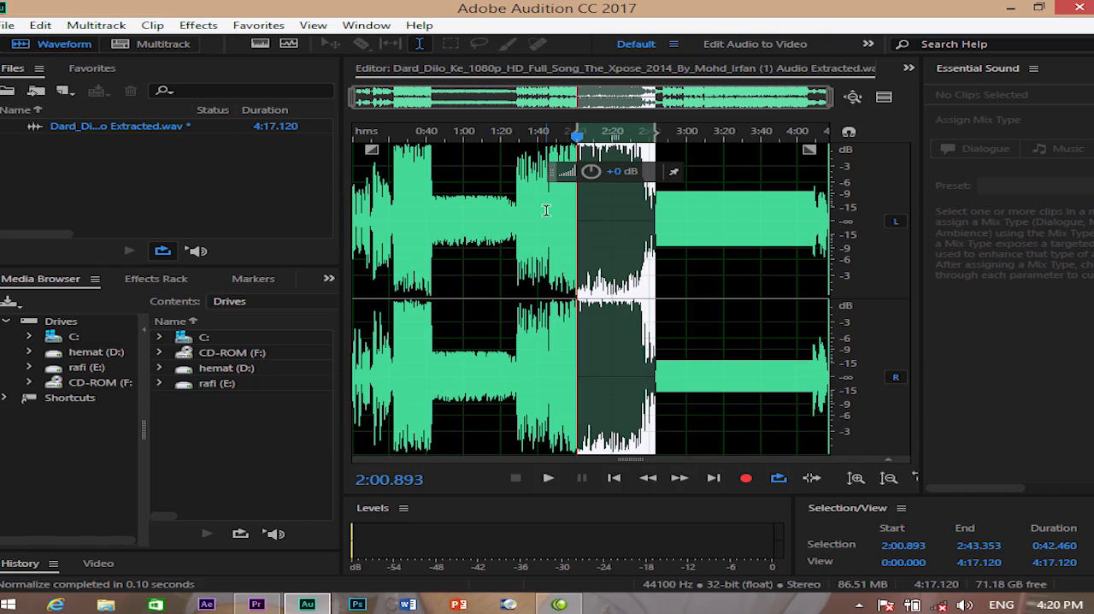
- Lower the amplitude of the range from 1:42.612 to 1:56.765, and close Adobe Audition saving the changes to the audio file
{"action": "left_click_drag", "start_coordinate": [544, 211], "coordinate": [568, 201]}
{"action": "left_click_drag", "start_coordinate": [530, 172], "coordinate": [521, 176]}
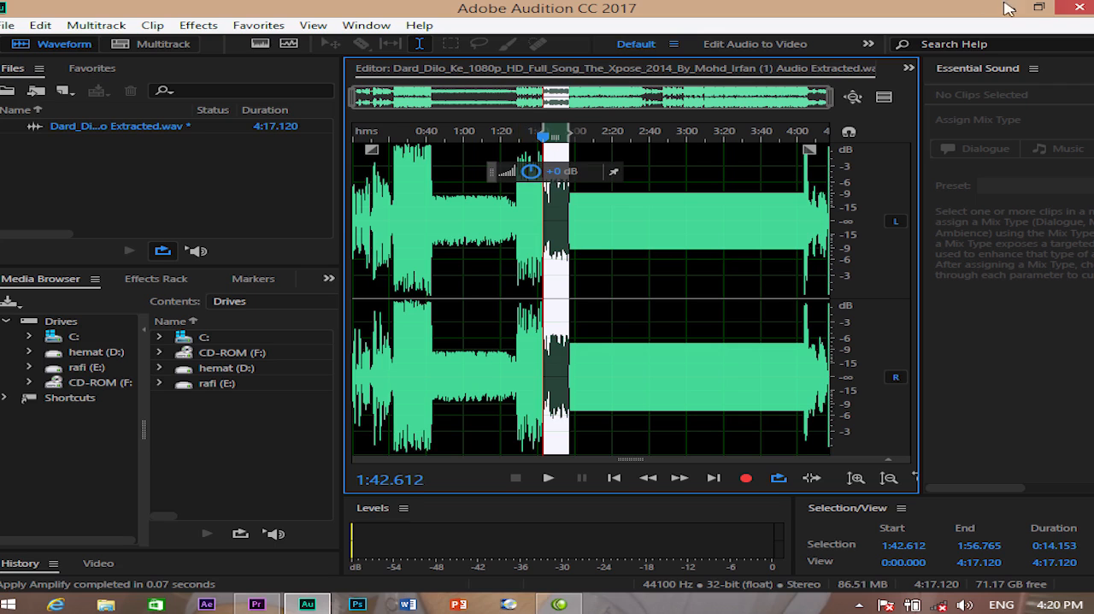
{"action": "left_click", "coordinate": [1078, 7]}
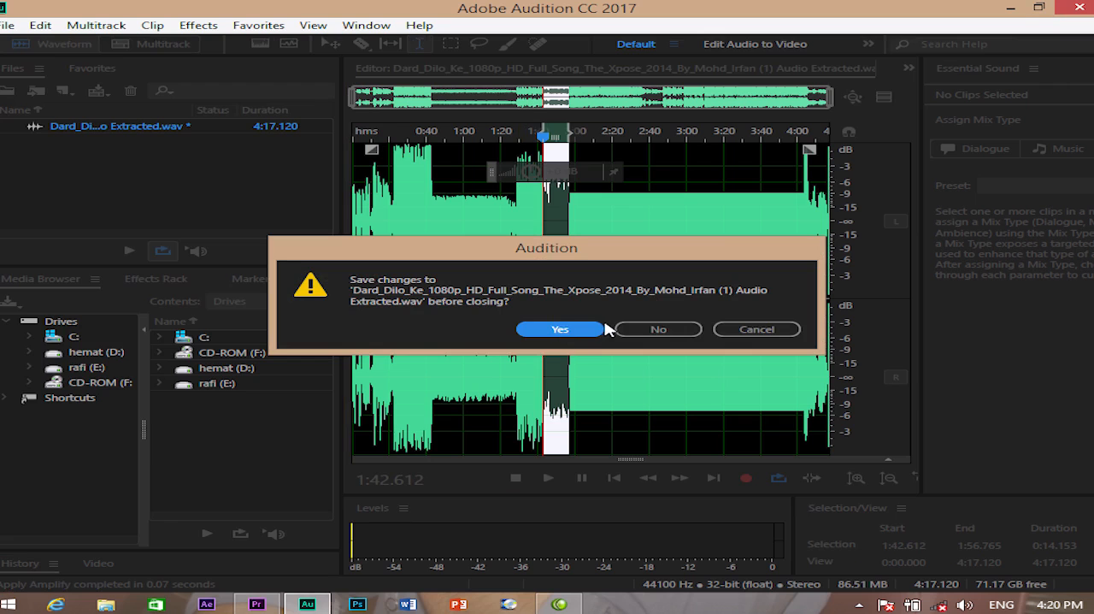
{"action": "left_click", "coordinate": [557, 331]}
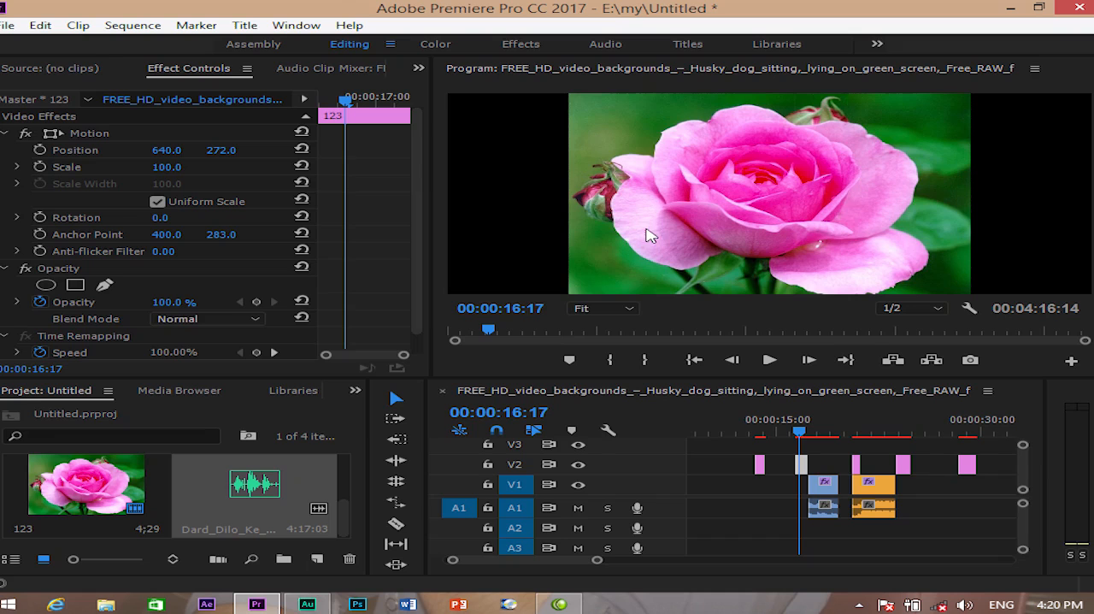
- Place the extracted Dard_Dilo_Ke audio at the start of track A2, and play the sequence from 00:00:04:06
{"action": "left_click_drag", "start_coordinate": [261, 503], "coordinate": [688, 523]}
{"action": "left_click_drag", "start_coordinate": [797, 431], "coordinate": [811, 432]}
{"action": "key", "text": "space"}
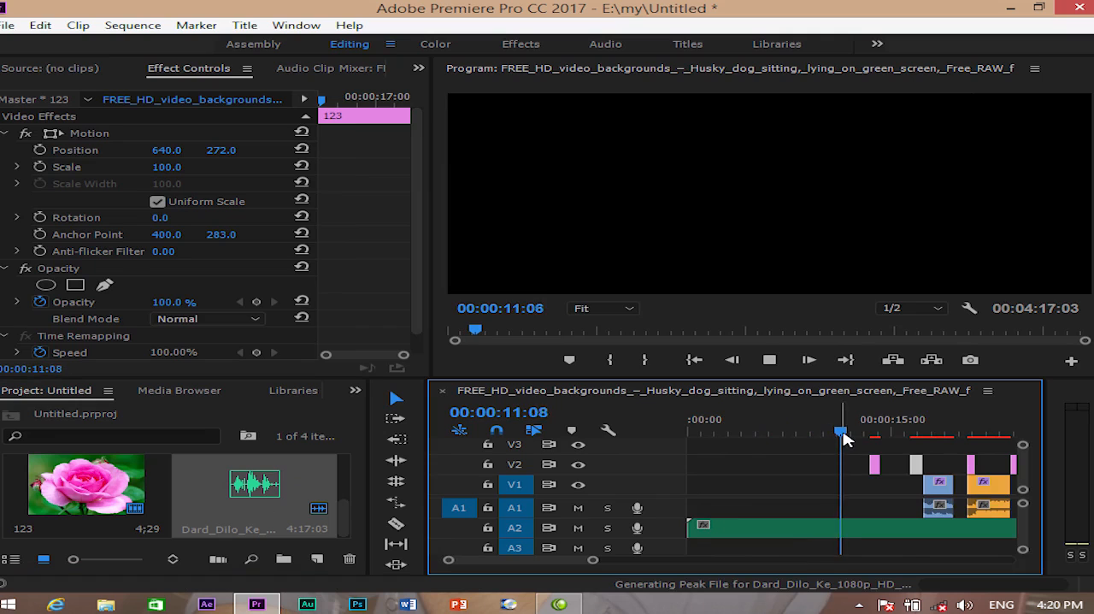
{"action": "left_click_drag", "start_coordinate": [845, 438], "coordinate": [743, 436]}
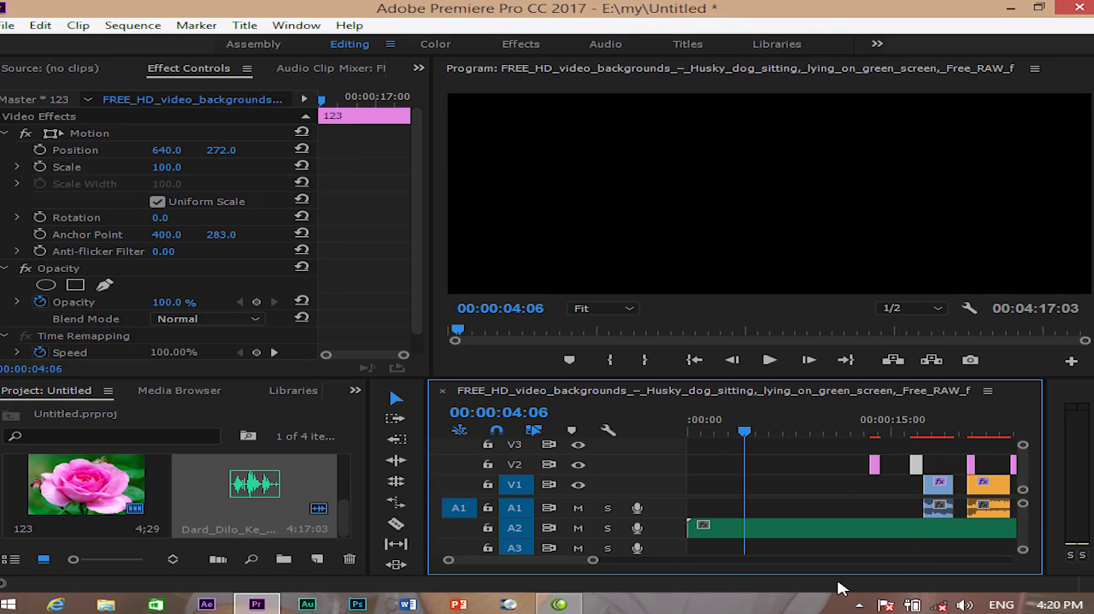
{"action": "key", "text": "space"}
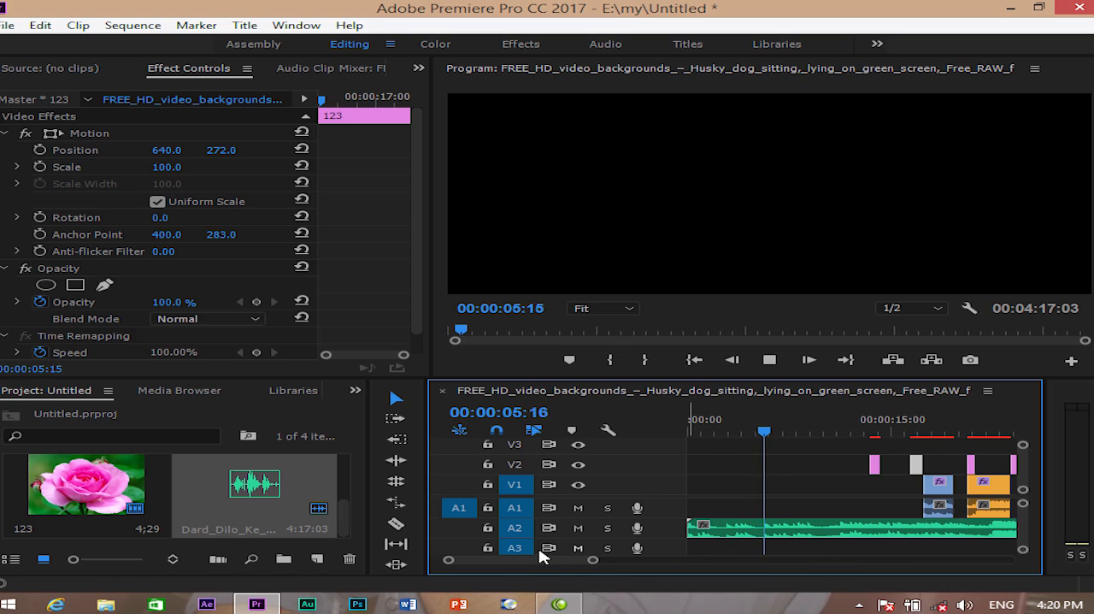
- Listen to track A2 while toggling its mute and solo on and off, and replay part of the audio
{"action": "left_click", "coordinate": [578, 529]}
{"action": "left_click", "coordinate": [577, 528]}
{"action": "left_click", "coordinate": [607, 527]}
{"action": "left_click", "coordinate": [607, 529]}
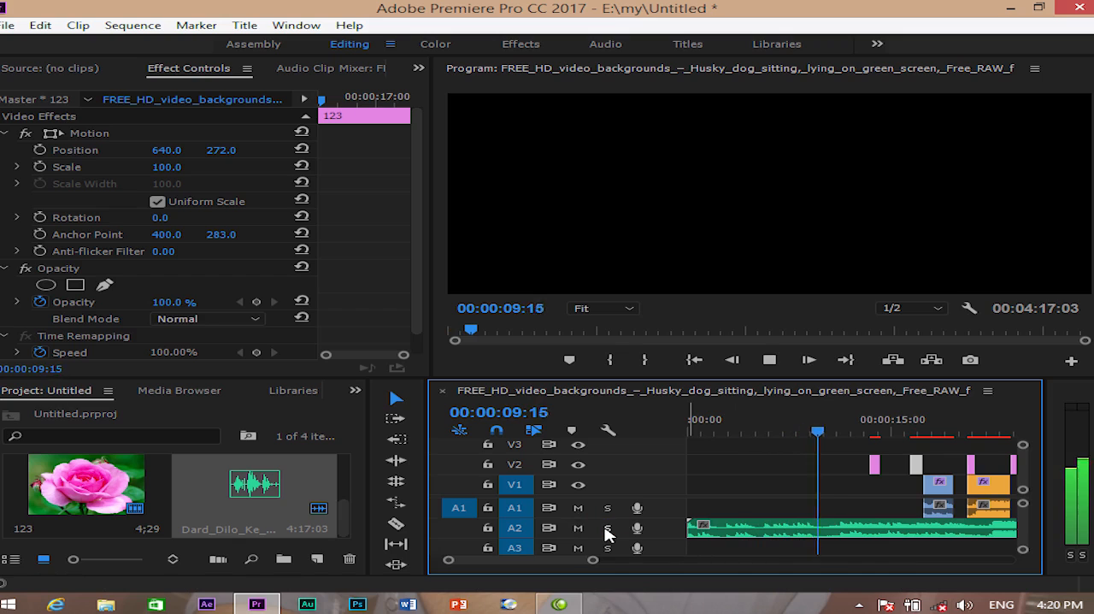
{"action": "left_click_drag", "start_coordinate": [852, 432], "coordinate": [804, 433]}
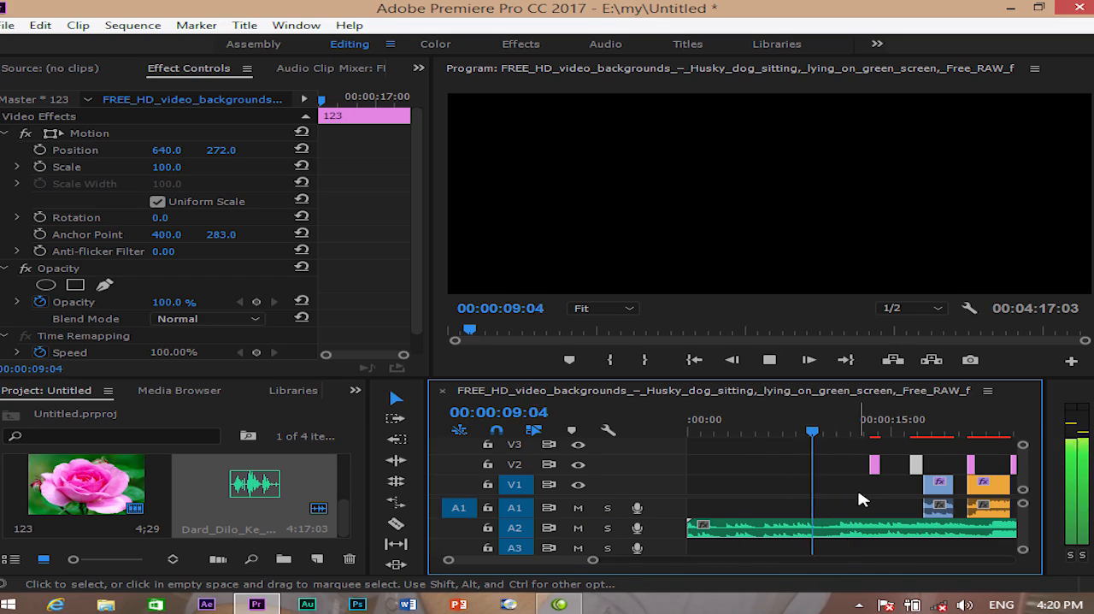
- Stop playback and delete the extracted audio clip from track A2
{"action": "key", "text": "space"}
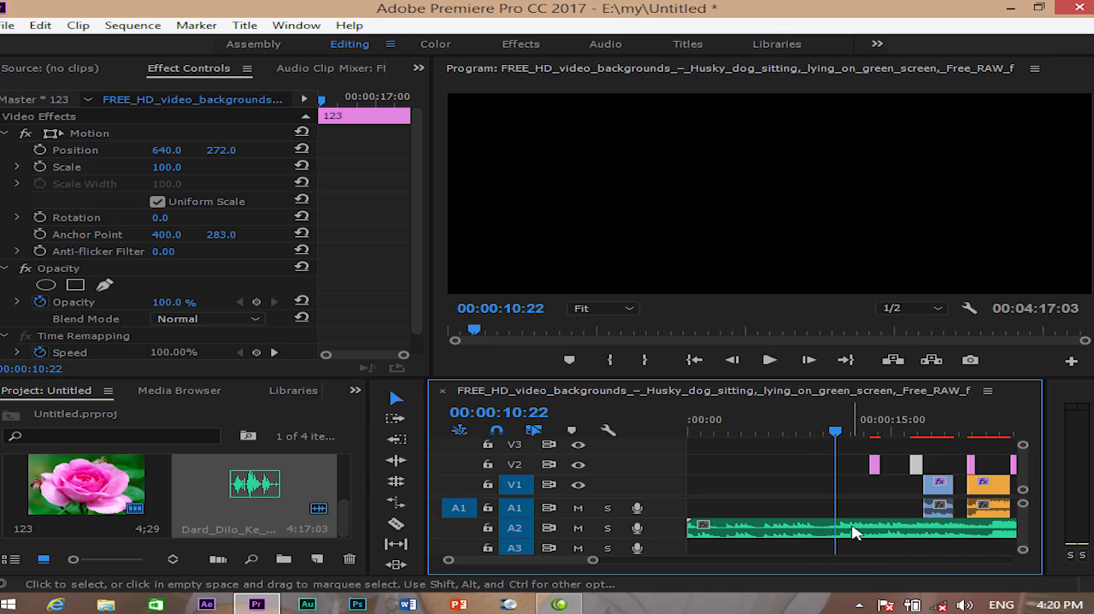
{"action": "left_click", "coordinate": [831, 537]}
{"action": "key", "text": "Delete"}
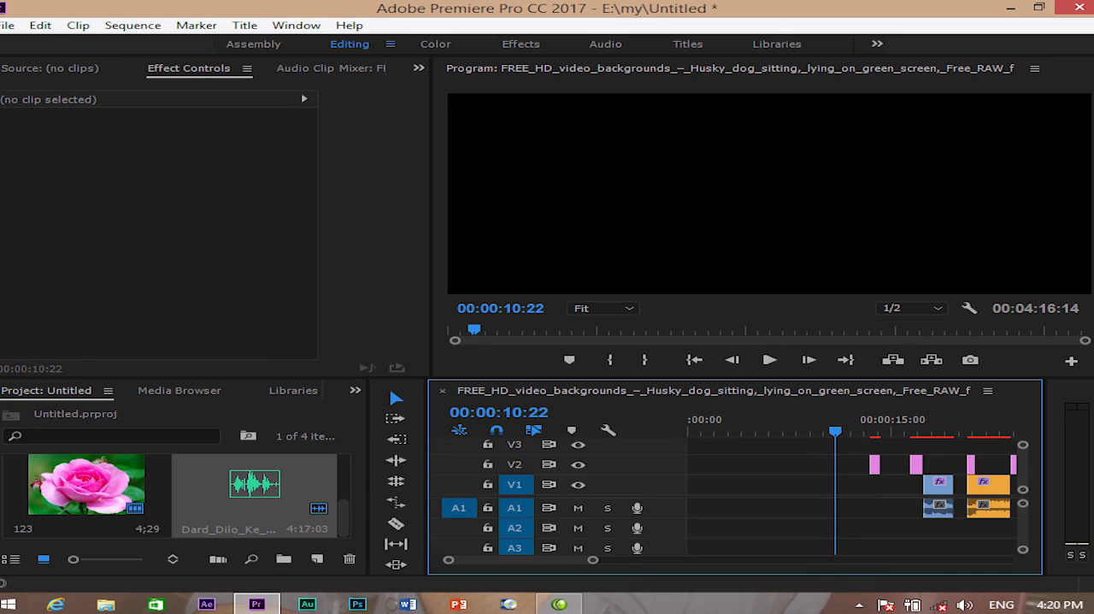
- Check the Edit in Adobe Audition options, select the rose image 123 in the project, and open the General preferences
{"action": "left_click", "coordinate": [40, 26]}
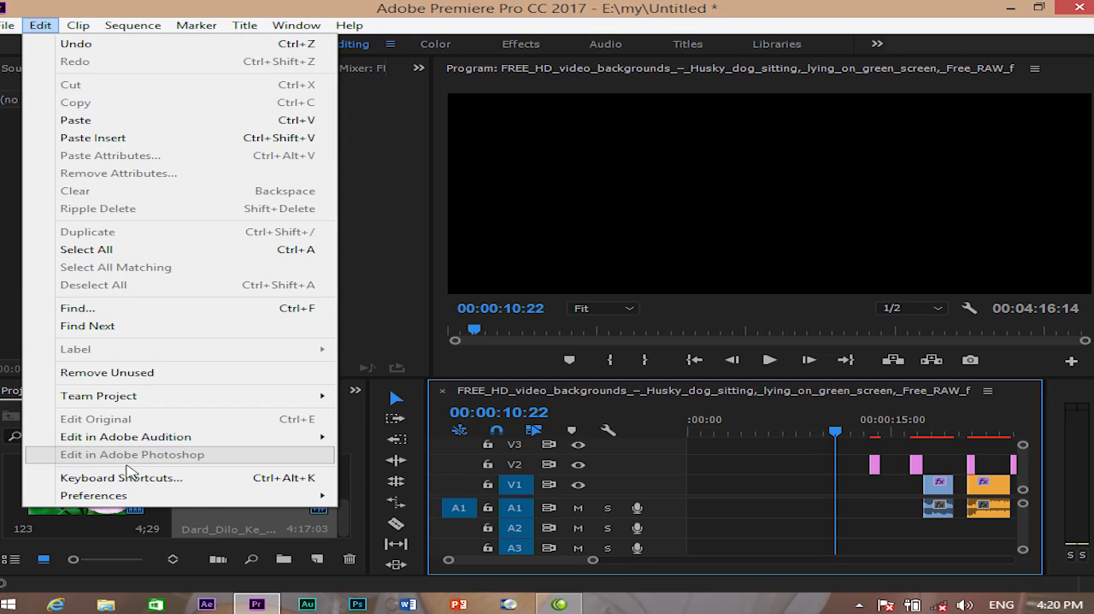
{"action": "mouse_move", "coordinate": [103, 447]}
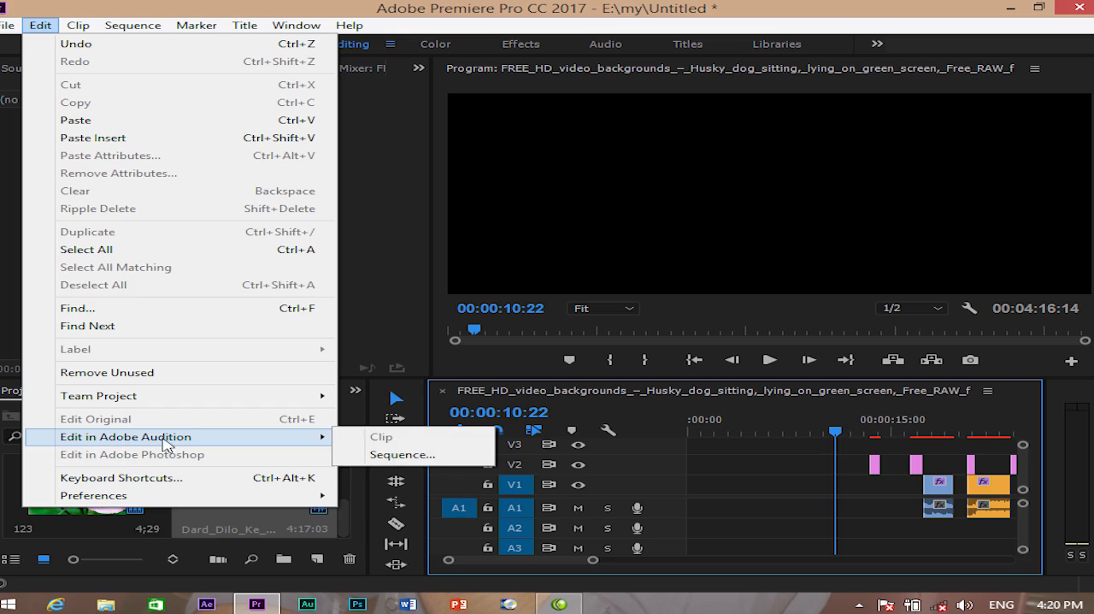
{"action": "mouse_move", "coordinate": [220, 498]}
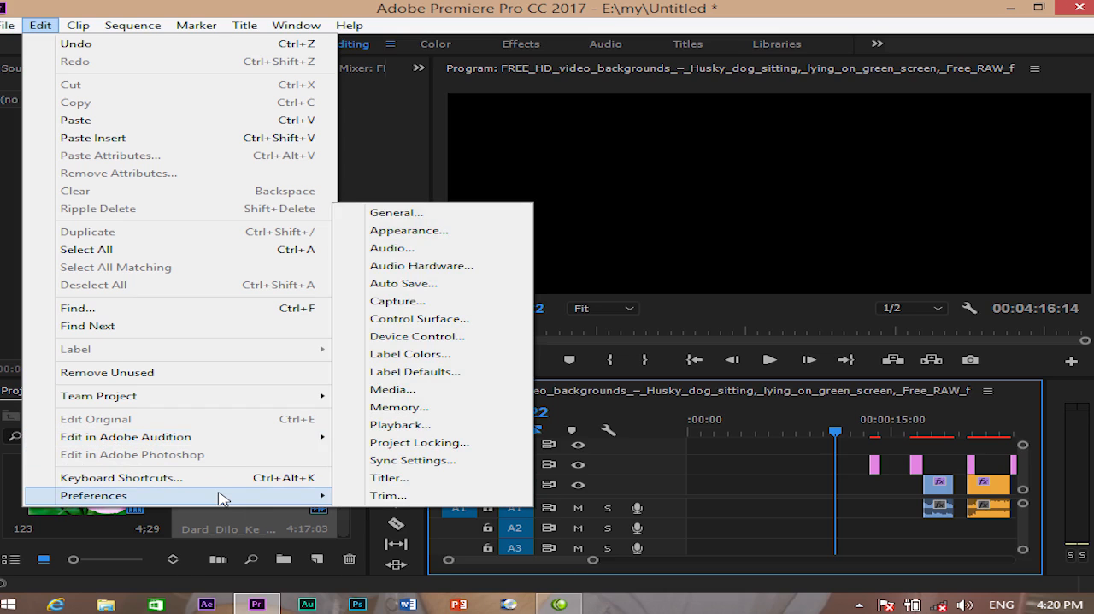
{"action": "left_click", "coordinate": [81, 517]}
{"action": "left_click", "coordinate": [41, 25]}
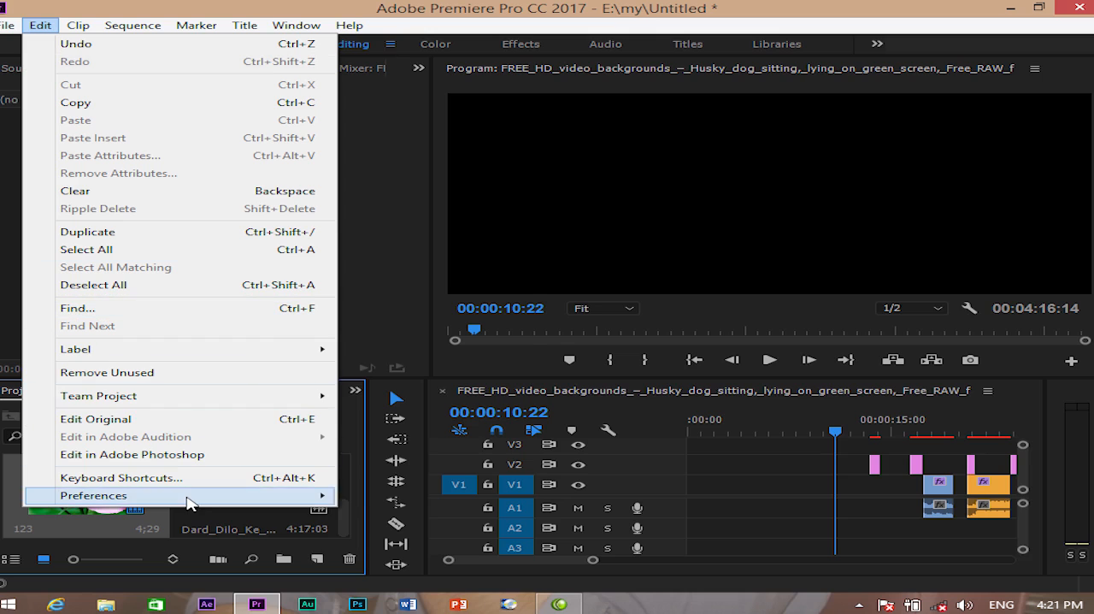
{"action": "mouse_move", "coordinate": [189, 502]}
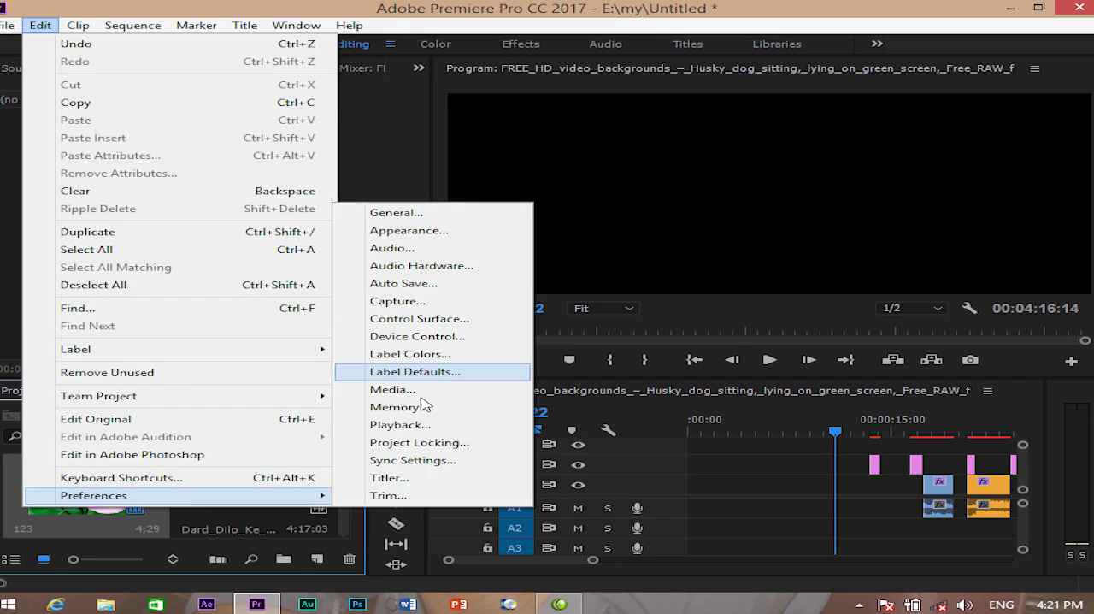
{"action": "left_click", "coordinate": [411, 214]}
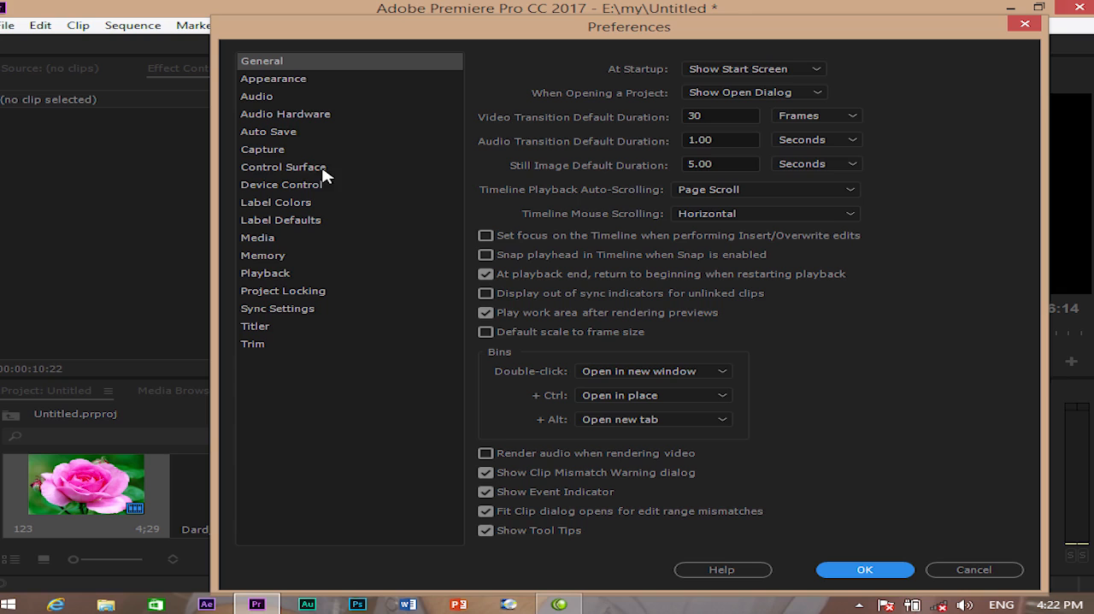
- Examine the Auto Save interval and the Capture and Control Surface preferences
{"action": "left_click", "coordinate": [261, 136]}
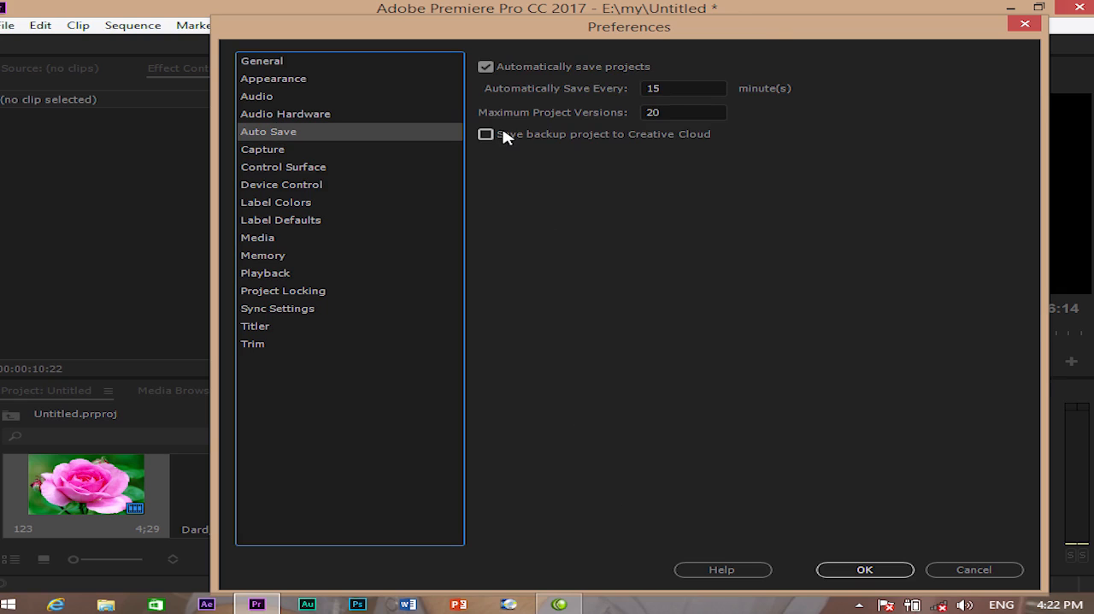
{"action": "left_click", "coordinate": [668, 87]}
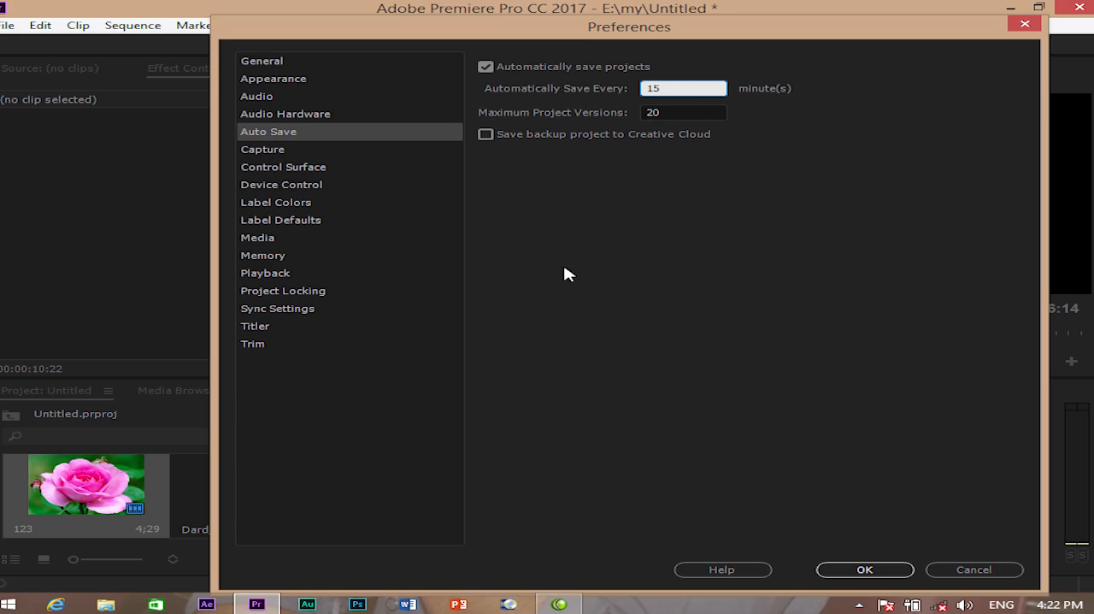
{"action": "left_click", "coordinate": [259, 158]}
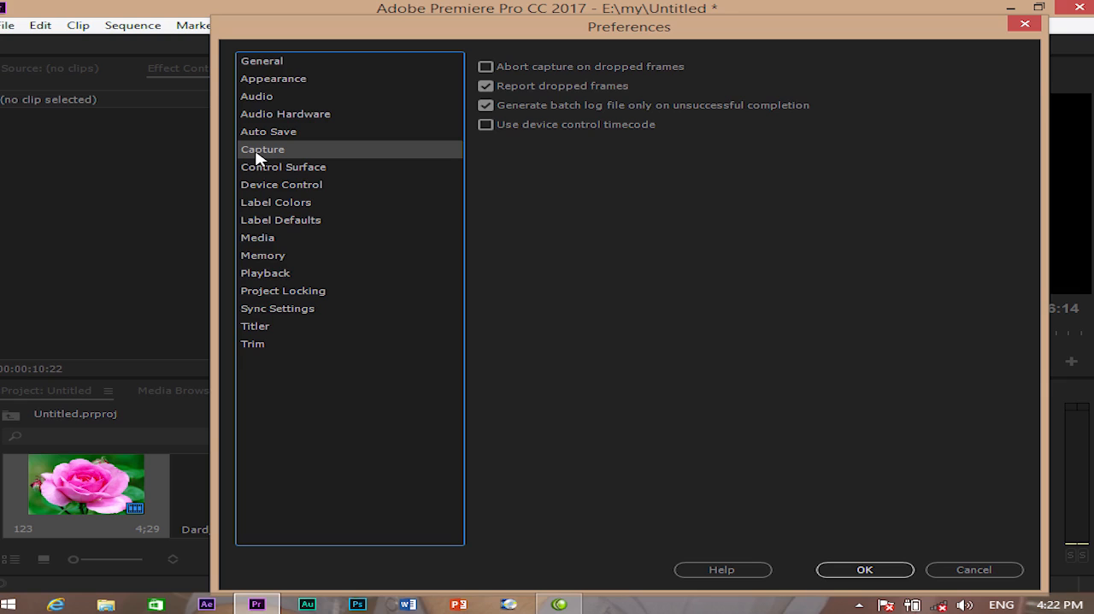
{"action": "left_click", "coordinate": [278, 170]}
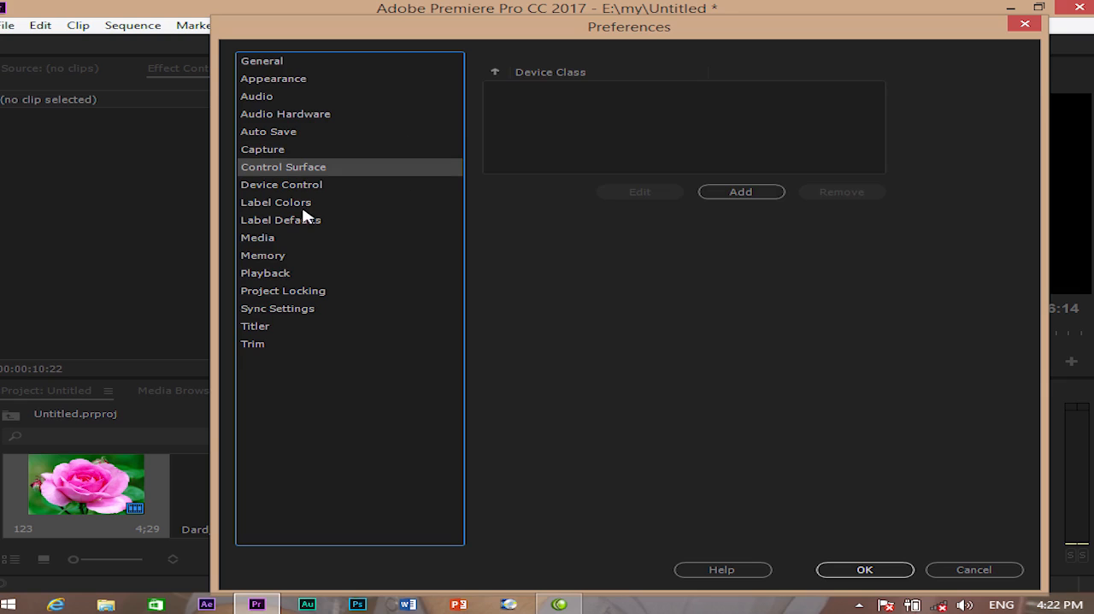
- Change the Mango label color to pure red in the Label Colors preferences
{"action": "left_click", "coordinate": [255, 210]}
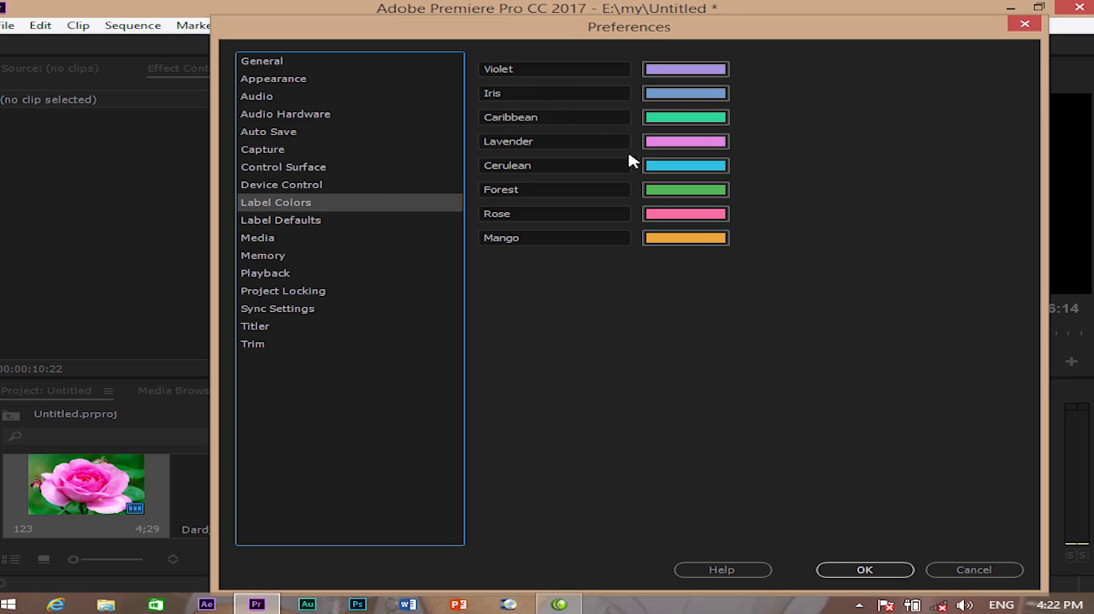
{"action": "left_click", "coordinate": [671, 94]}
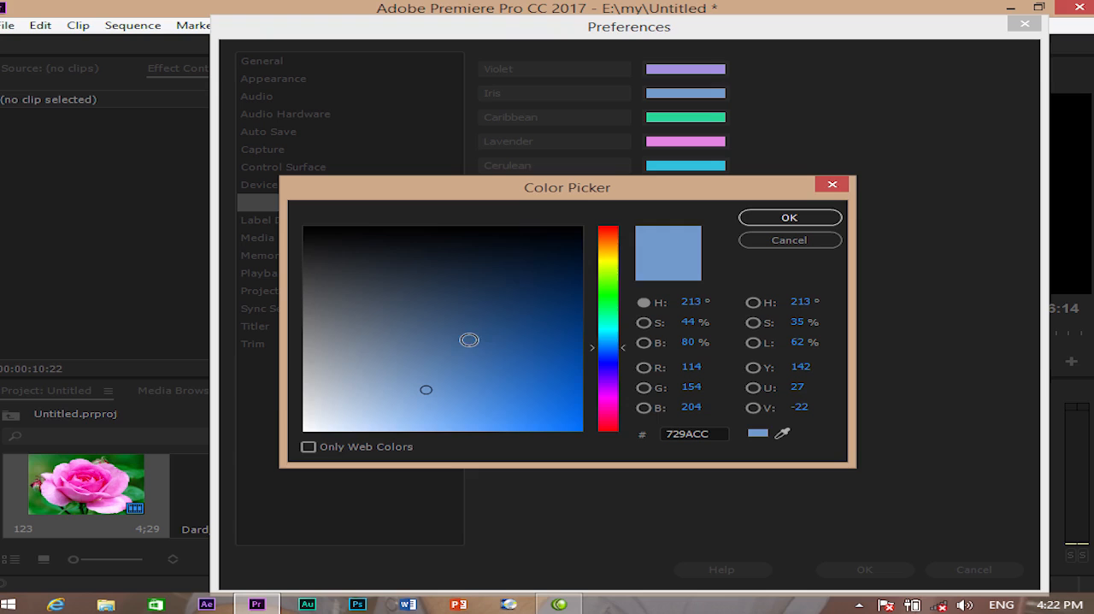
{"action": "left_click", "coordinate": [834, 185]}
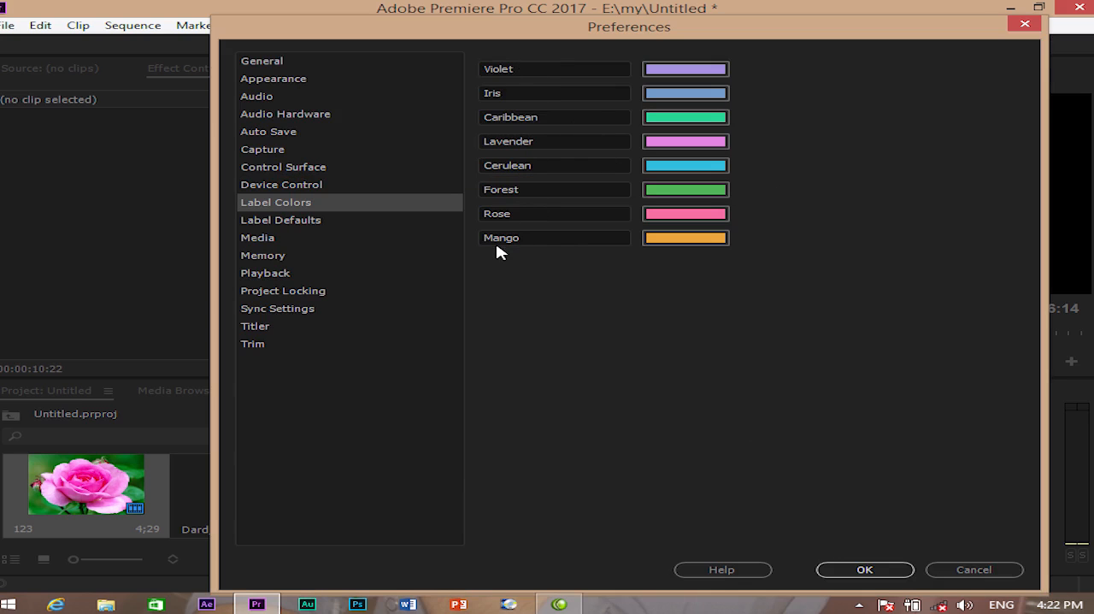
{"action": "left_click", "coordinate": [667, 240]}
{"action": "left_click_drag", "start_coordinate": [605, 365], "coordinate": [607, 431]}
{"action": "left_click_drag", "start_coordinate": [560, 401], "coordinate": [583, 432]}
{"action": "left_click", "coordinate": [789, 218]}
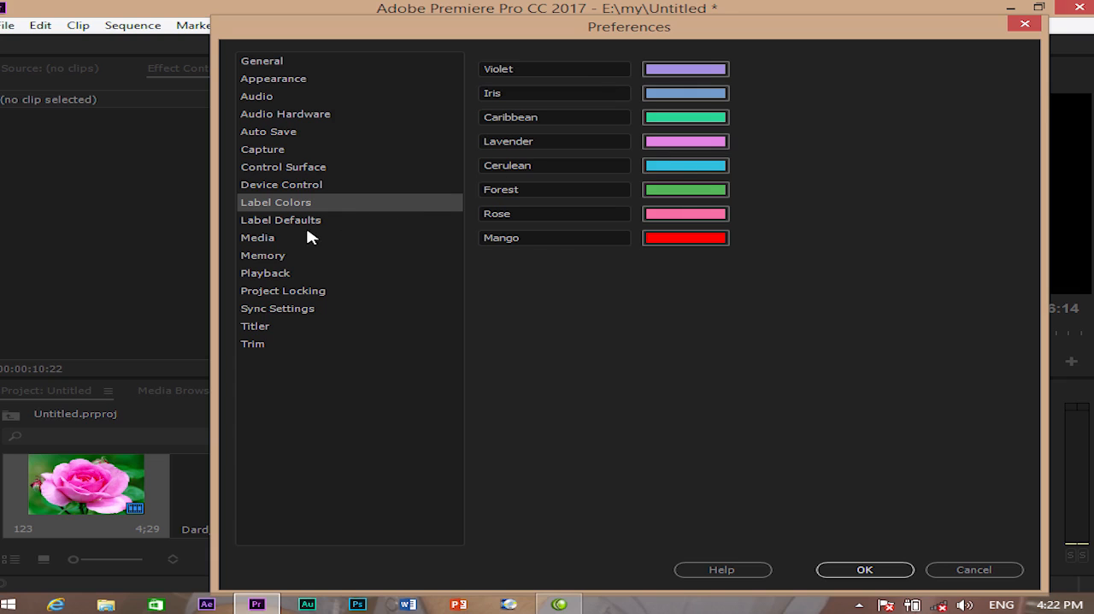
- Look through the Label Defaults, Media and Appearance preferences, trying the interface brightness at its darkest end
{"action": "left_click", "coordinate": [291, 224]}
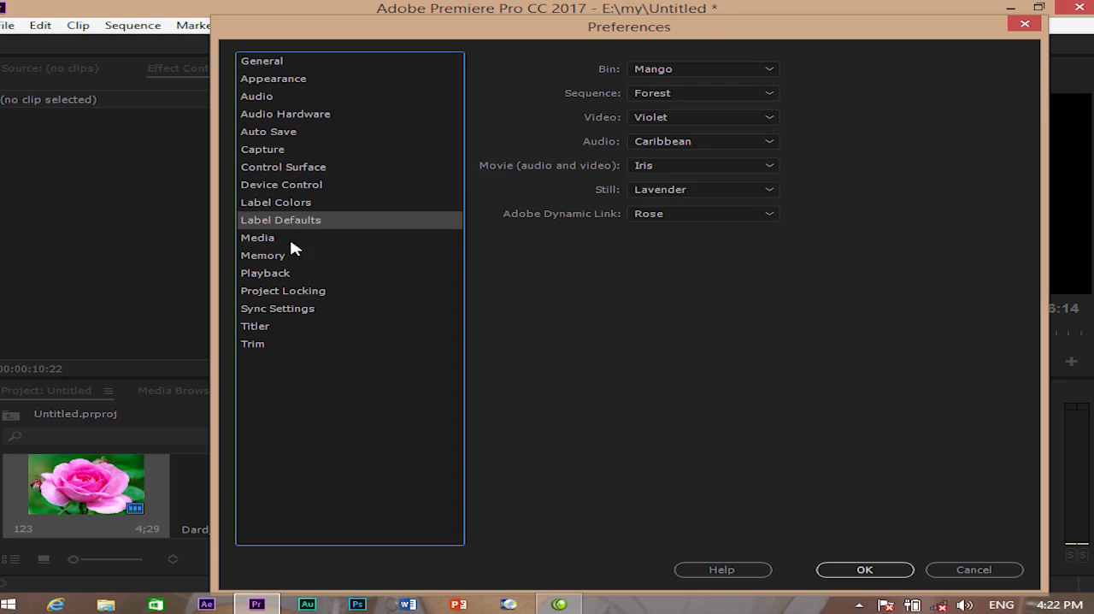
{"action": "left_click", "coordinate": [280, 241]}
{"action": "left_click", "coordinate": [281, 226]}
{"action": "left_click", "coordinate": [282, 82]}
{"action": "left_click_drag", "start_coordinate": [499, 83], "coordinate": [134, 190]}
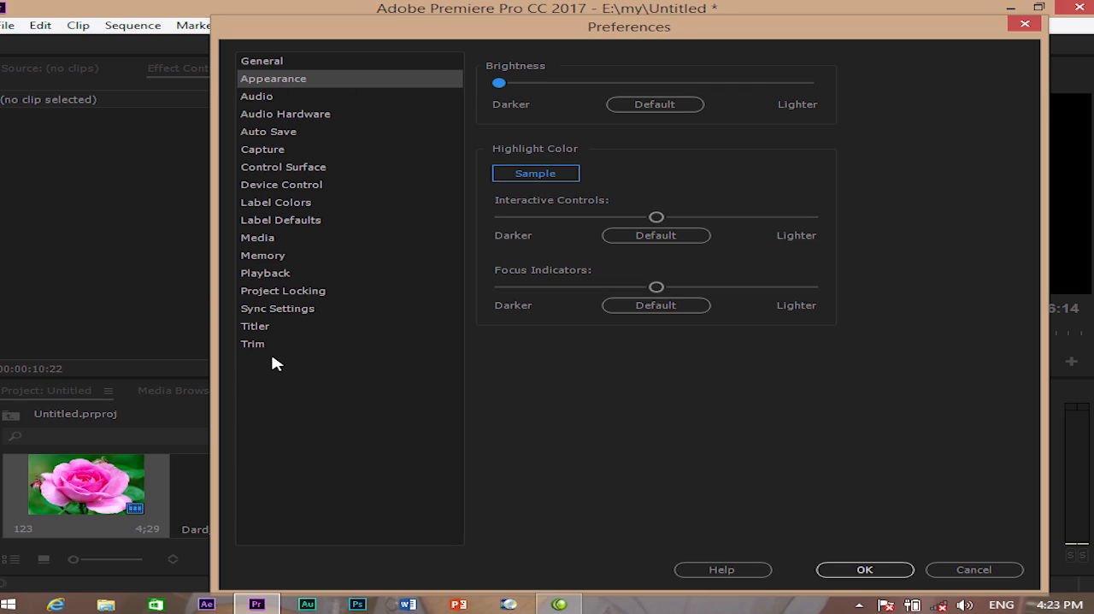
- Set the Titler text engine to South Asian and Middle Eastern with Right to Left default paragraph direction, and apply the preferences
{"action": "left_click", "coordinate": [256, 332]}
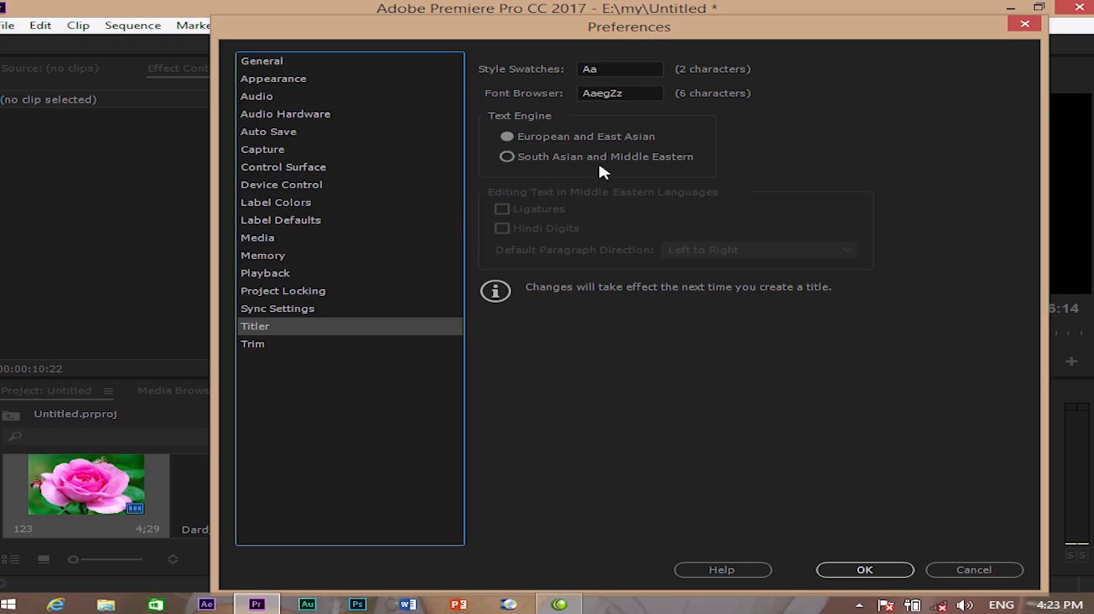
{"action": "left_click", "coordinate": [507, 157]}
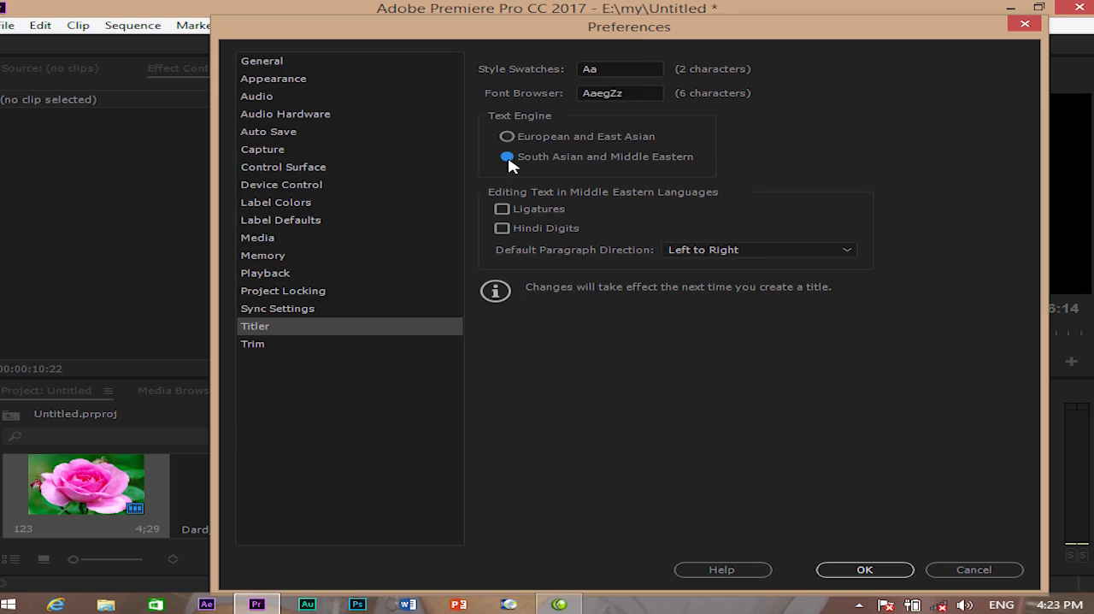
{"action": "left_click", "coordinate": [777, 250]}
{"action": "left_click", "coordinate": [723, 291]}
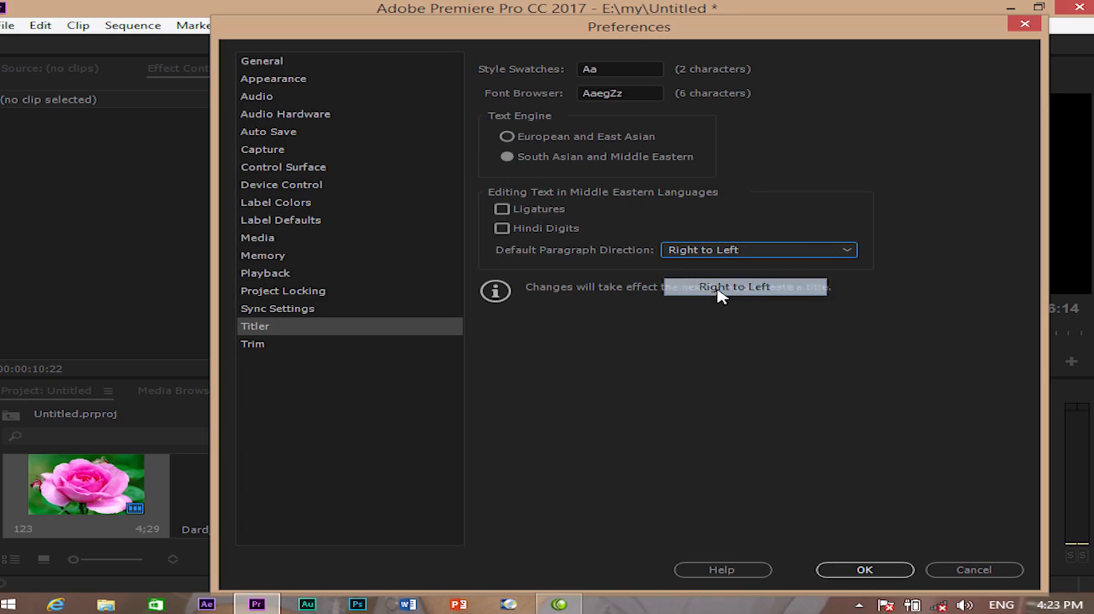
{"action": "left_click", "coordinate": [864, 570]}
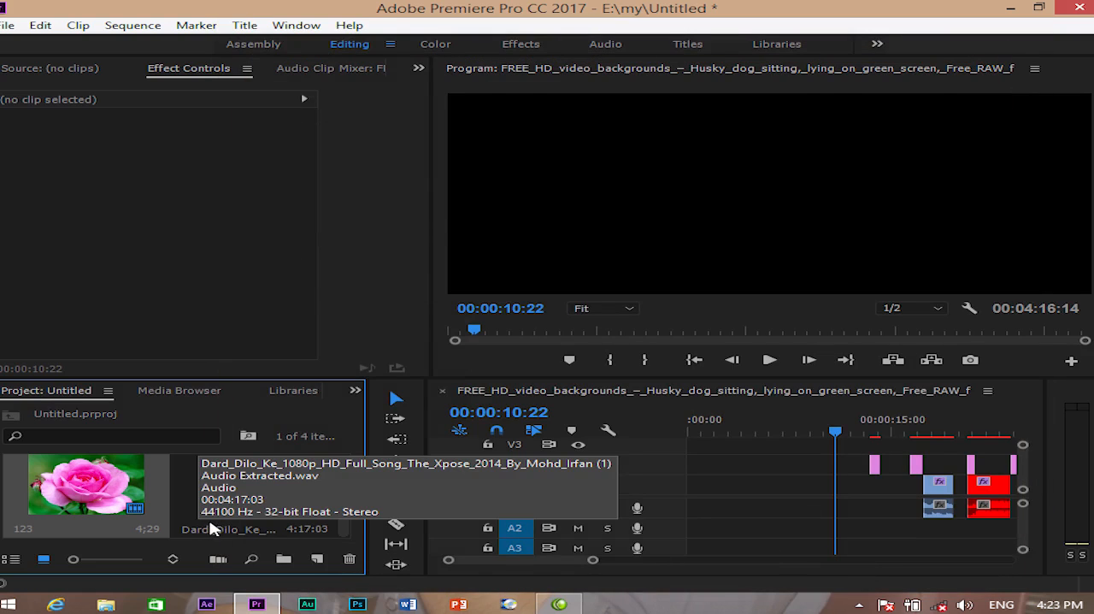
- Create a new title with the default settings and try to place a text line in the upper half of its canvas
{"action": "key", "text": "ctrl+t"}
{"action": "left_click", "coordinate": [601, 383]}
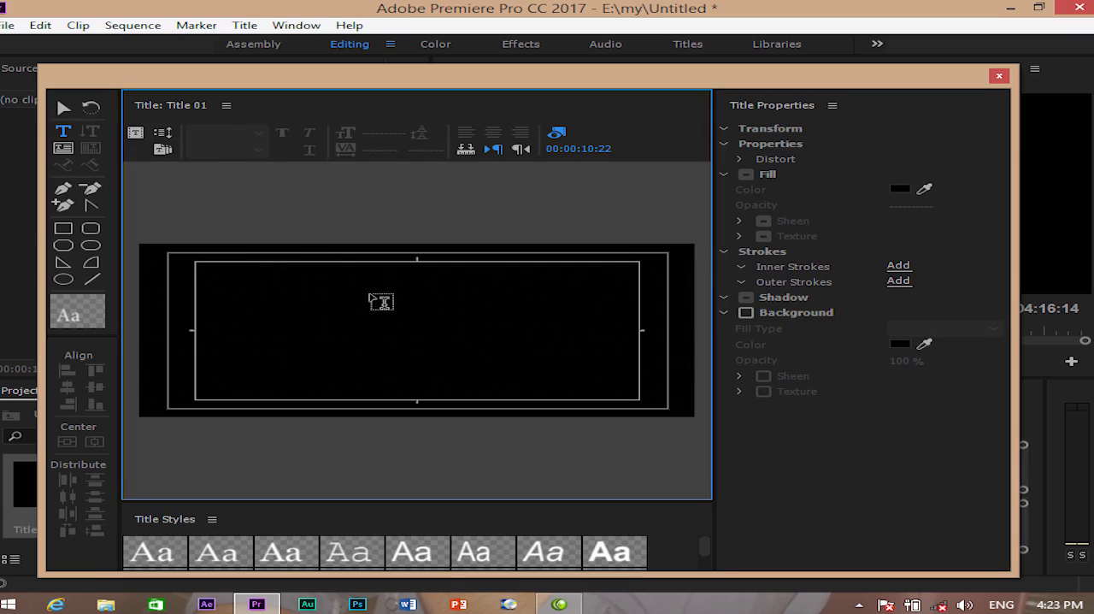
{"action": "left_click", "coordinate": [371, 295]}
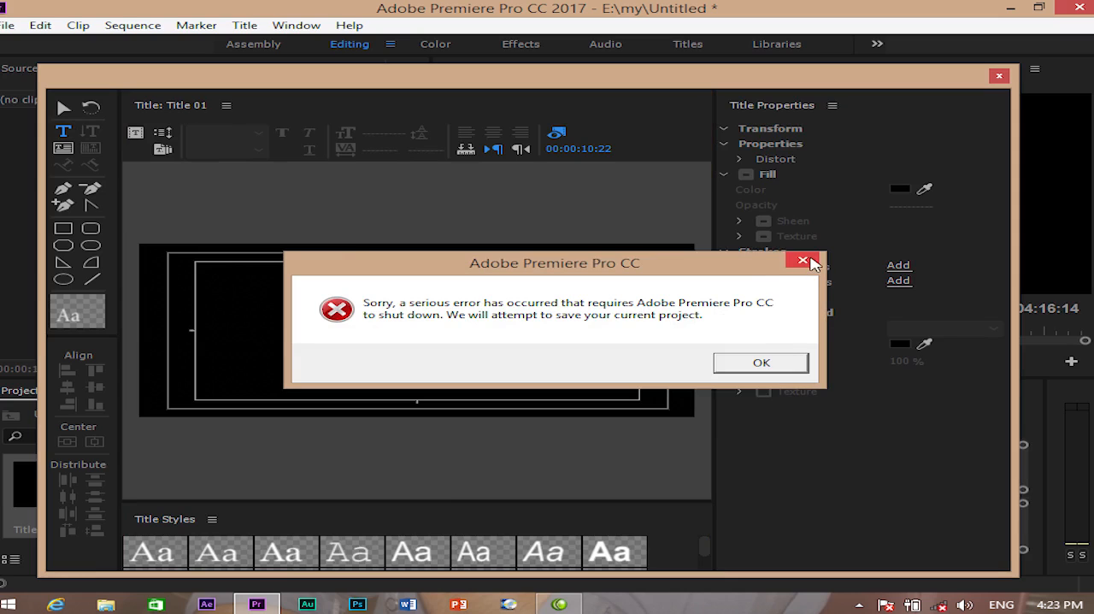
- Dismiss the error dialogs, cancel the problem report and close the unresponsive program
{"action": "left_click", "coordinate": [810, 260]}
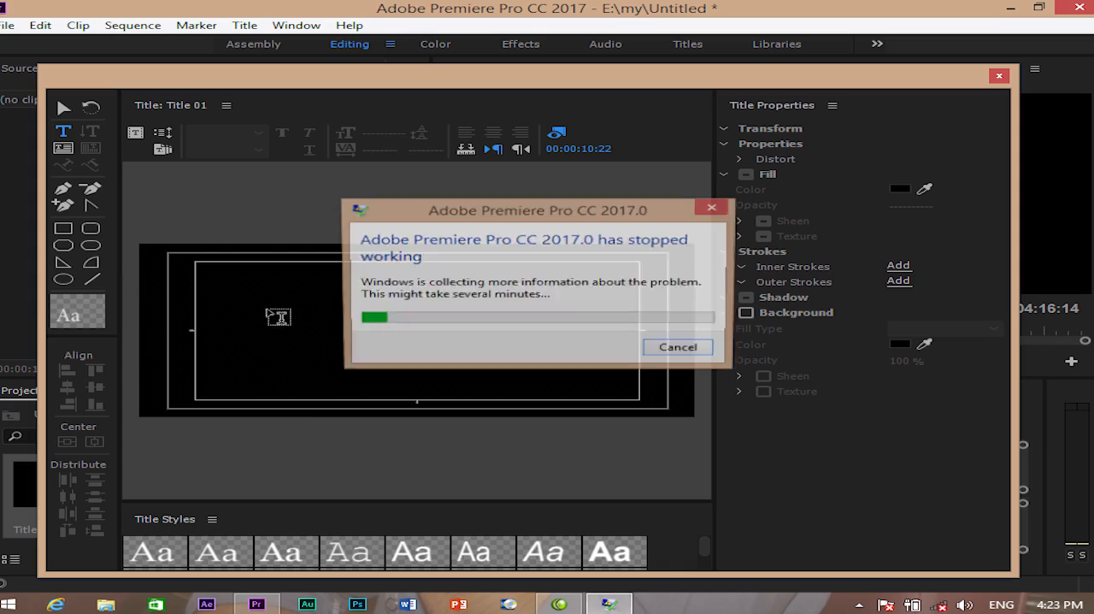
{"action": "left_click", "coordinate": [684, 349]}
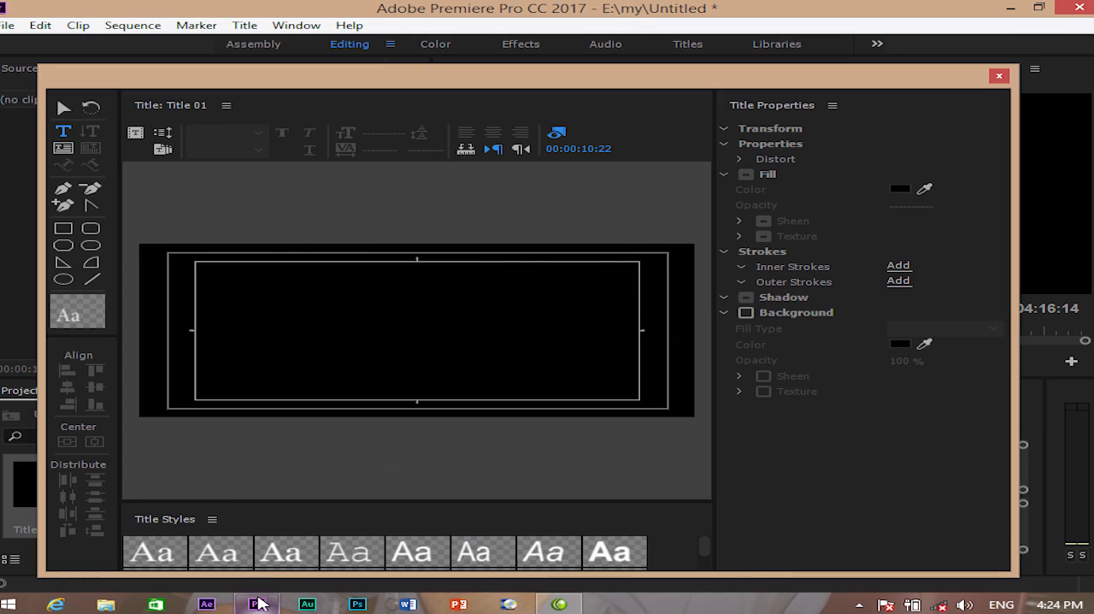
{"action": "right_click", "coordinate": [257, 605]}
{"action": "left_click", "coordinate": [241, 570]}
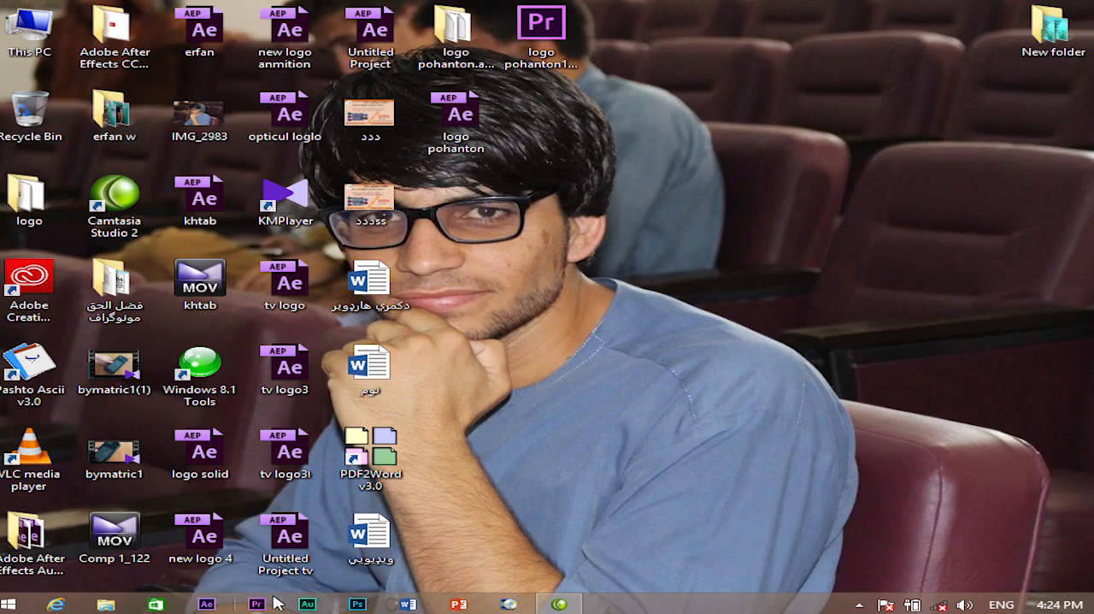
{"action": "right_click", "coordinate": [694, 203]}
{"action": "left_click", "coordinate": [747, 270]}
{"action": "right_click", "coordinate": [746, 272]}
{"action": "left_click", "coordinate": [820, 339]}
{"action": "left_click", "coordinate": [858, 605]}
{"action": "right_click", "coordinate": [853, 605]}
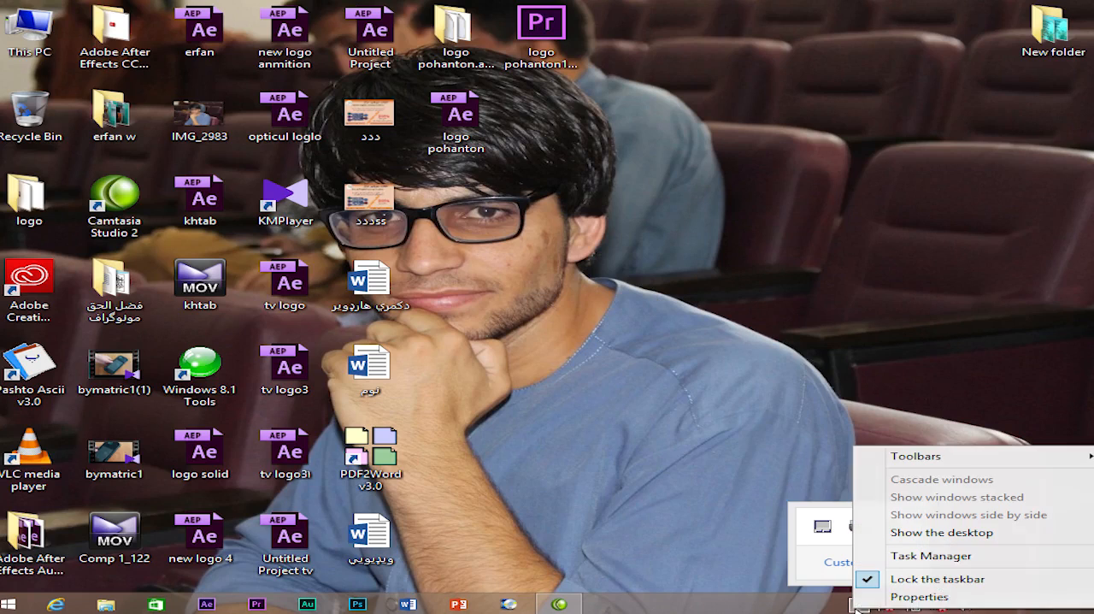
{"action": "left_click", "coordinate": [790, 598]}
{"action": "left_click", "coordinate": [858, 605]}
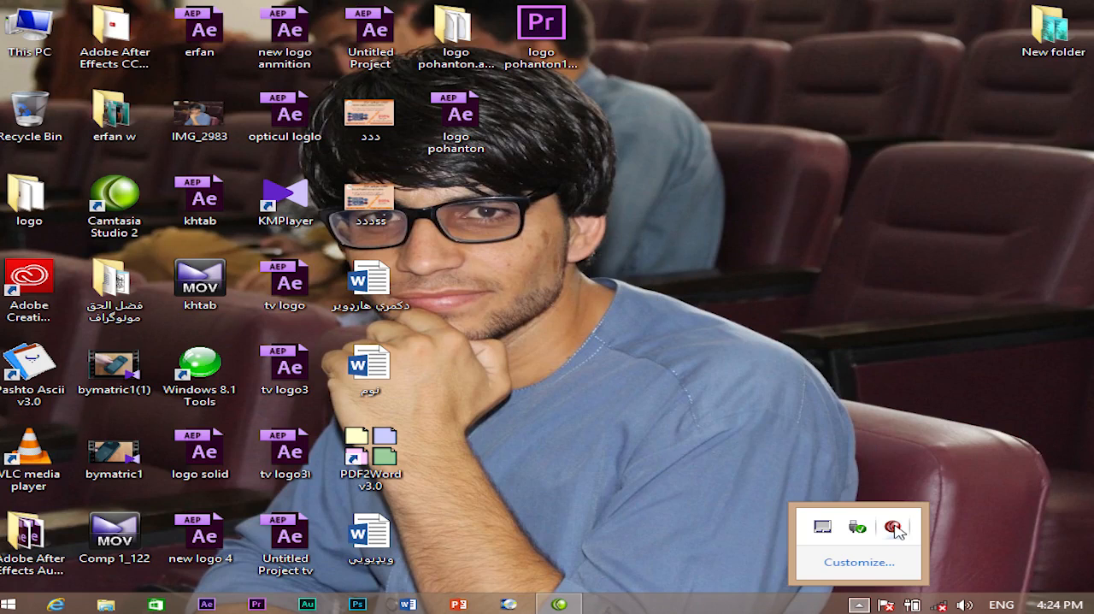
{"action": "right_click", "coordinate": [893, 527]}
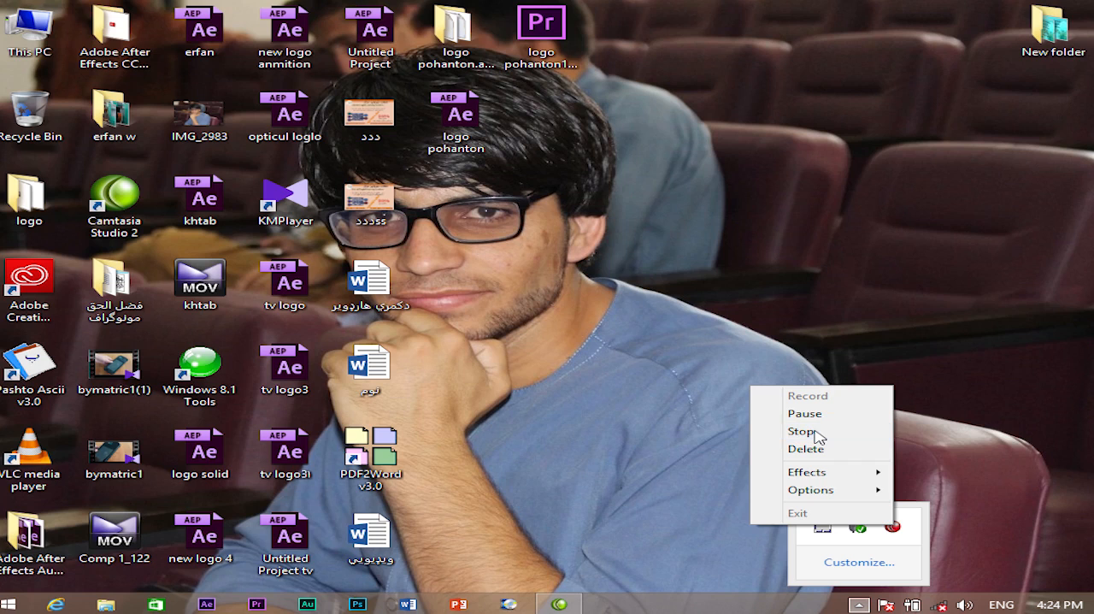